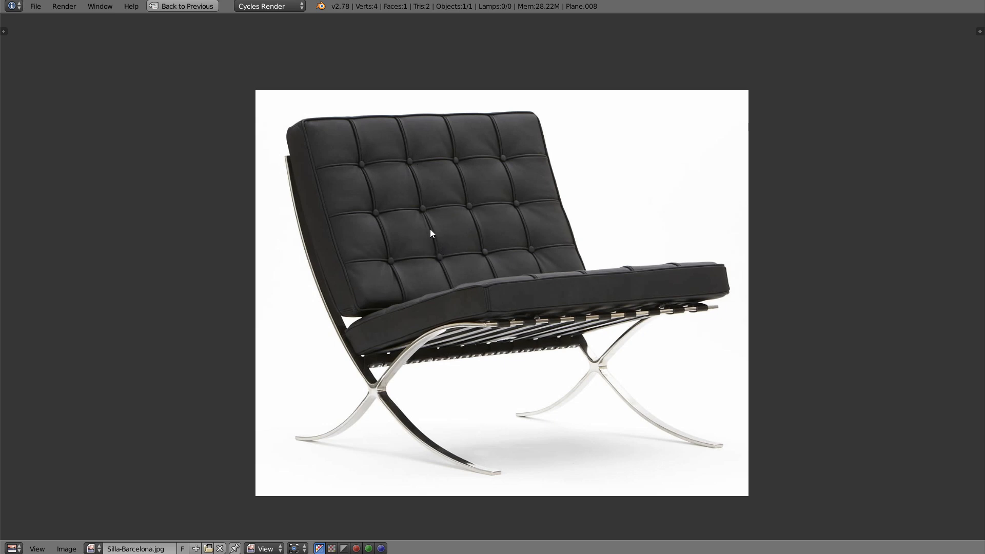
- Mark the back cushion's outline, the crossed legs and the seat straps on the reference image with Grease Pencil strokes
left_click_drag(340, 156, 486, 139)
key("d")
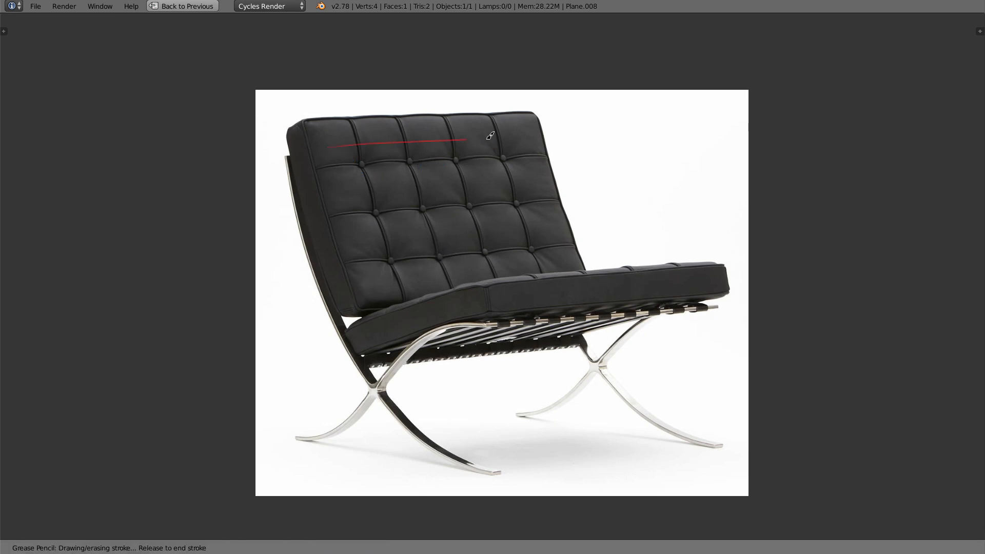
left_click_drag(338, 149, 331, 146)
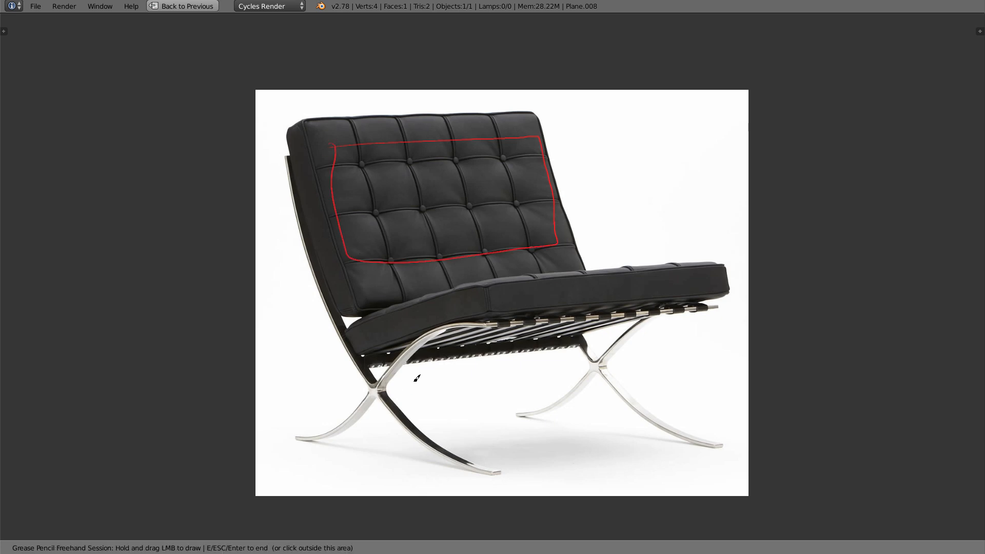
left_click_drag(475, 327, 301, 444)
left_click_drag(340, 317, 486, 451)
mouse_move(536, 322)
left_mouse_down()
mouse_move(468, 354)
mouse_move(512, 343)
mouse_move(499, 350)
left_mouse_up()
left_click_drag(544, 339, 672, 307)
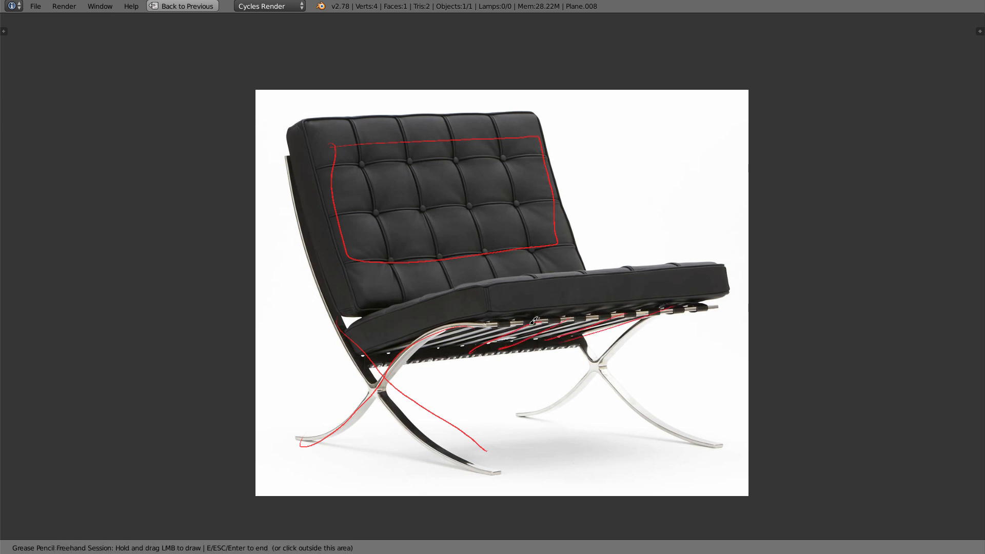
key("Escape")
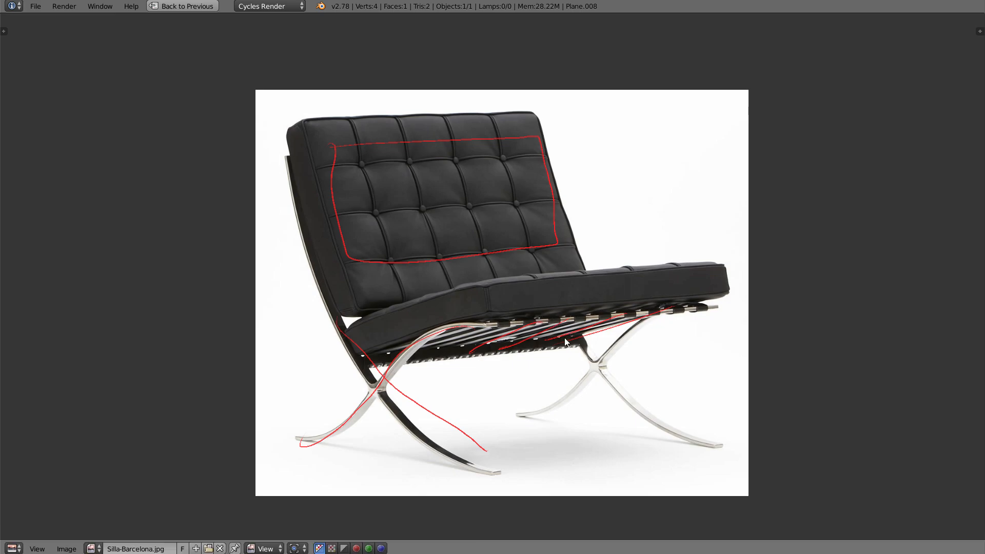
- Expand the 3D view over the reference image area and delete the existing plane
key("shift+space")
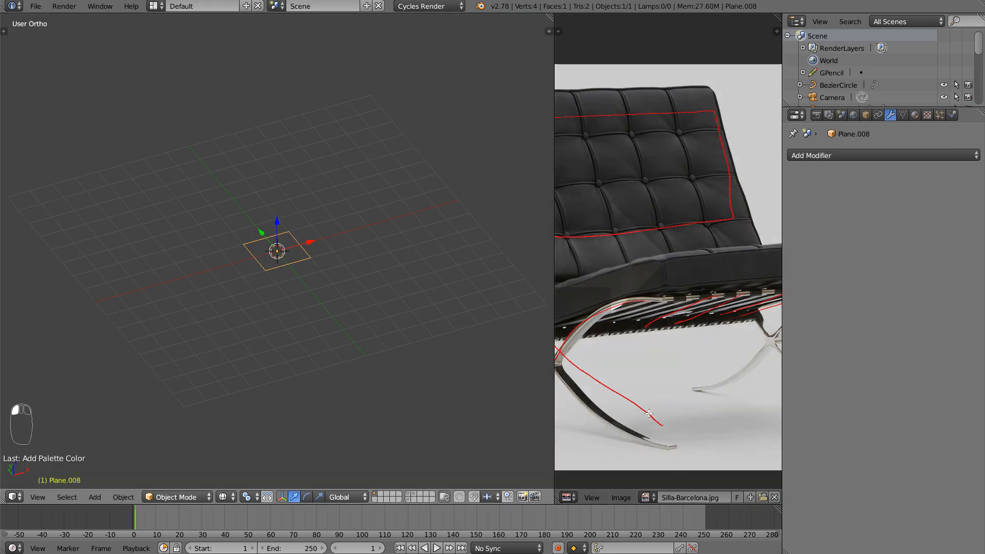
left_click_drag(649, 413, 647, 413)
middle_click_drag(437, 342, 476, 315)
key("x")
left_click(464, 308)
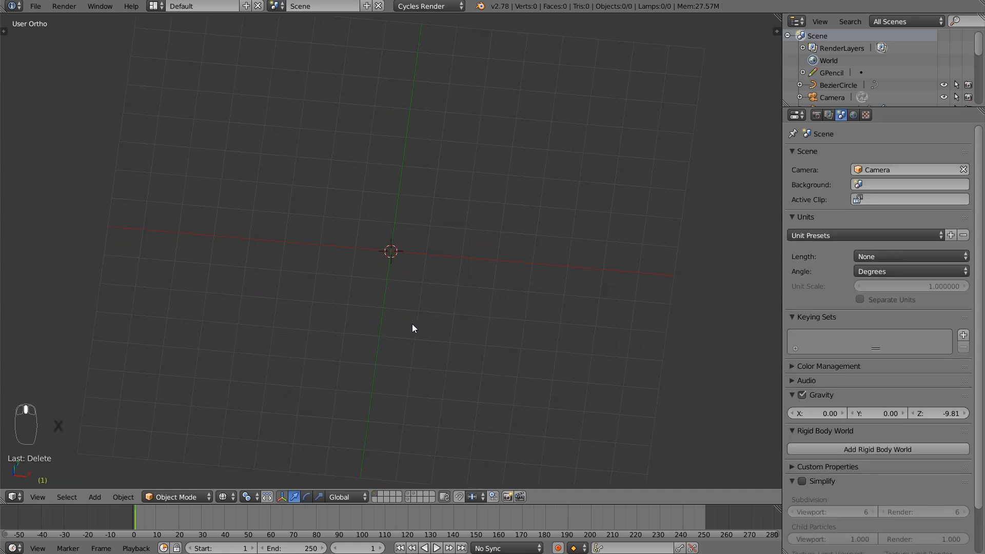
- Add a new mesh plane at the 3D cursor and show it in solid shading
key("shift+a")
mouse_move(439, 319)
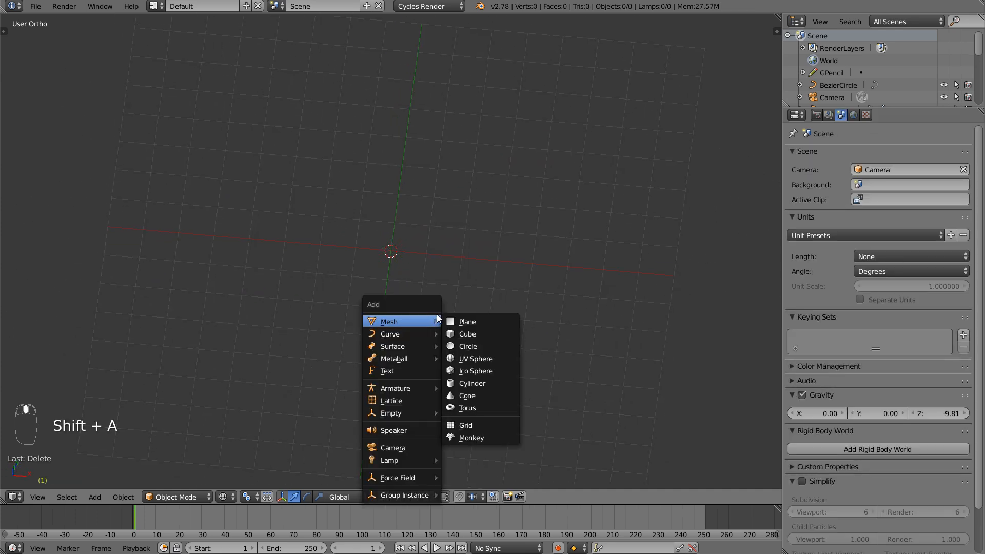
left_click(469, 322)
middle_click_drag(466, 319, 518, 302)
key("z")
middle_click_drag(460, 313, 468, 303)
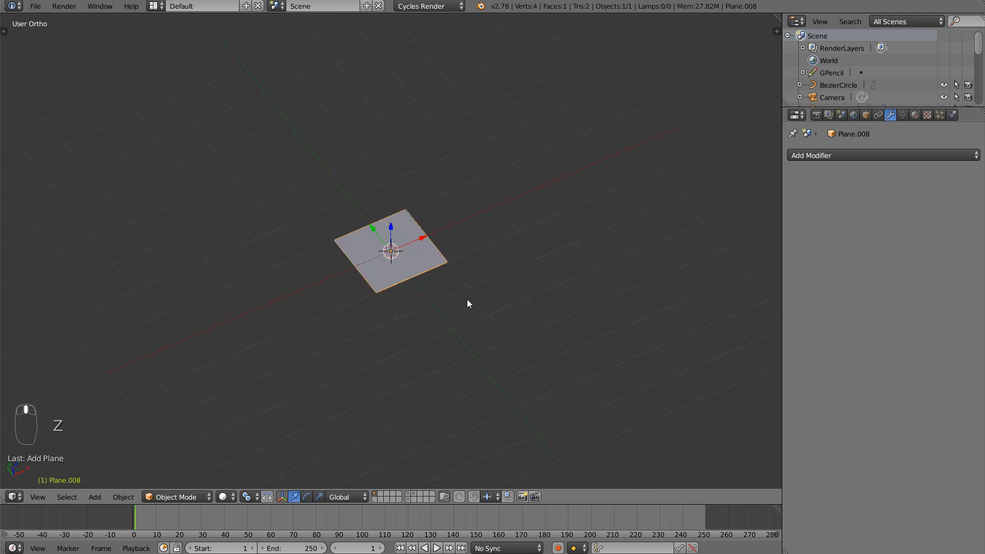
scroll(492, 288, "up", 2)
key("s")
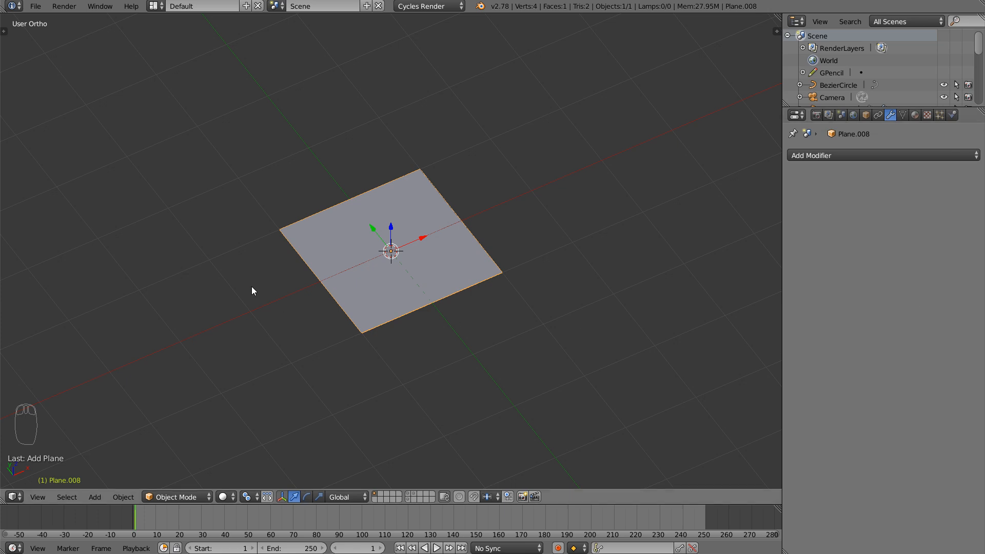
left_click(373, 300)
- Add an Array modifier with a count of 5 to the plane and switch to wireframe display
middle_click_drag(373, 301, 689, 233)
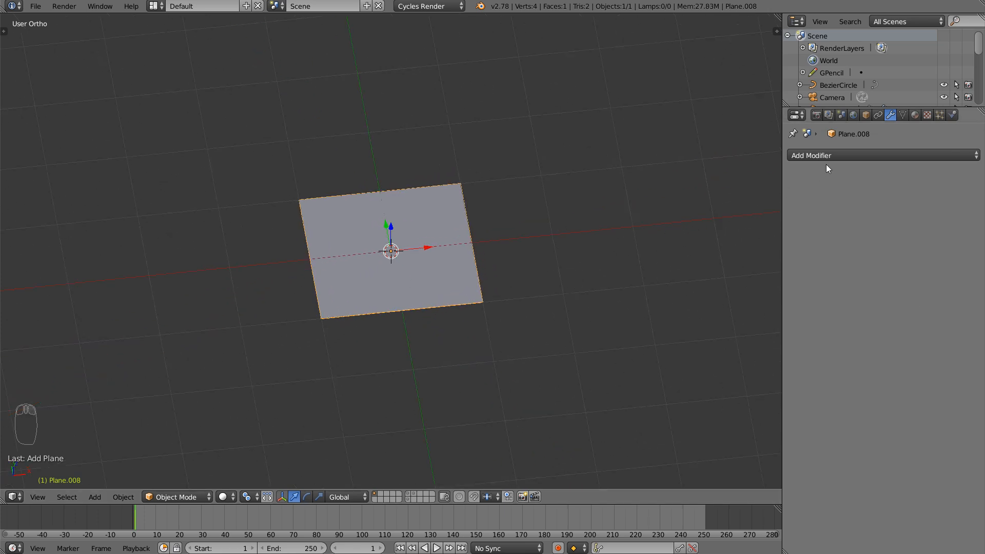
left_click(836, 156)
left_click(771, 183)
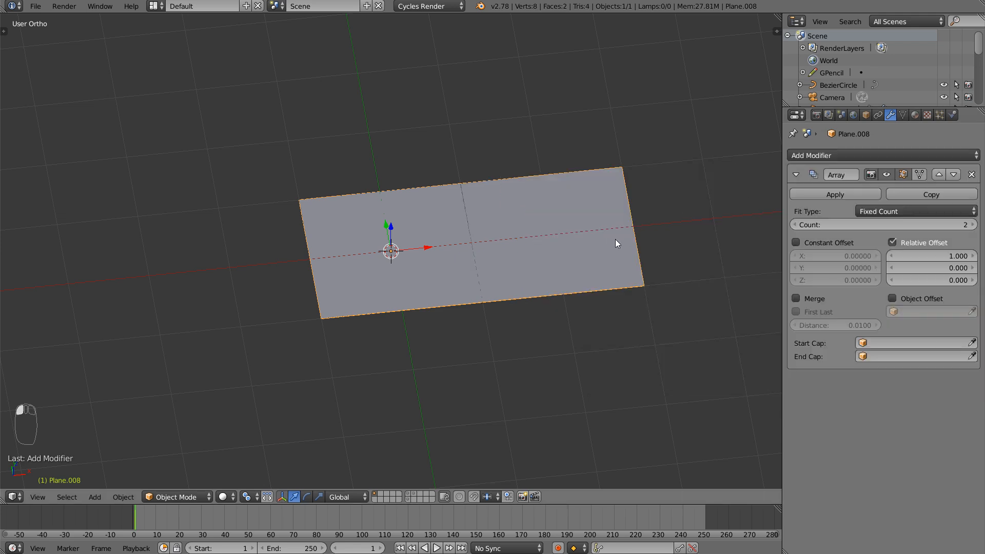
scroll(529, 240, "down", 3)
middle_click_drag(456, 282, 723, 264)
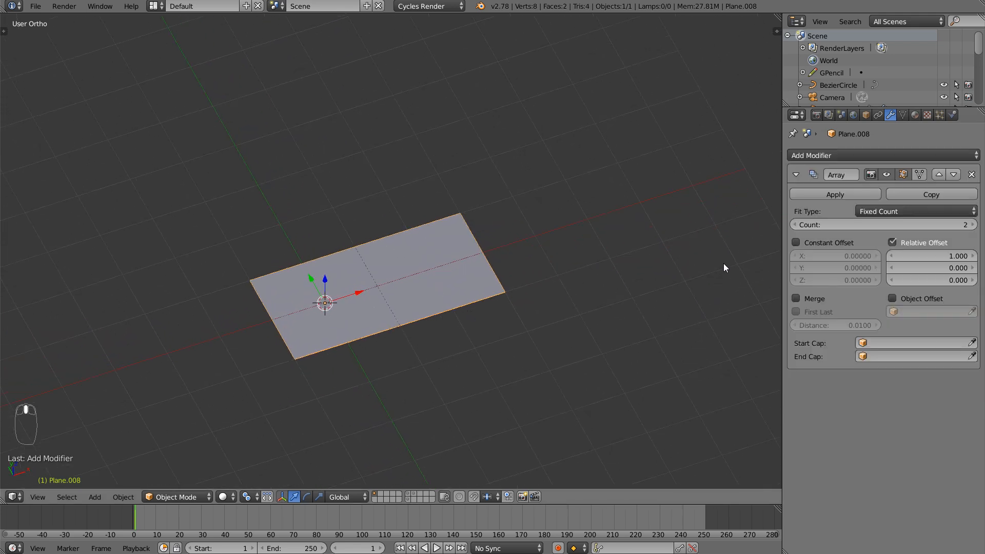
left_click(909, 226)
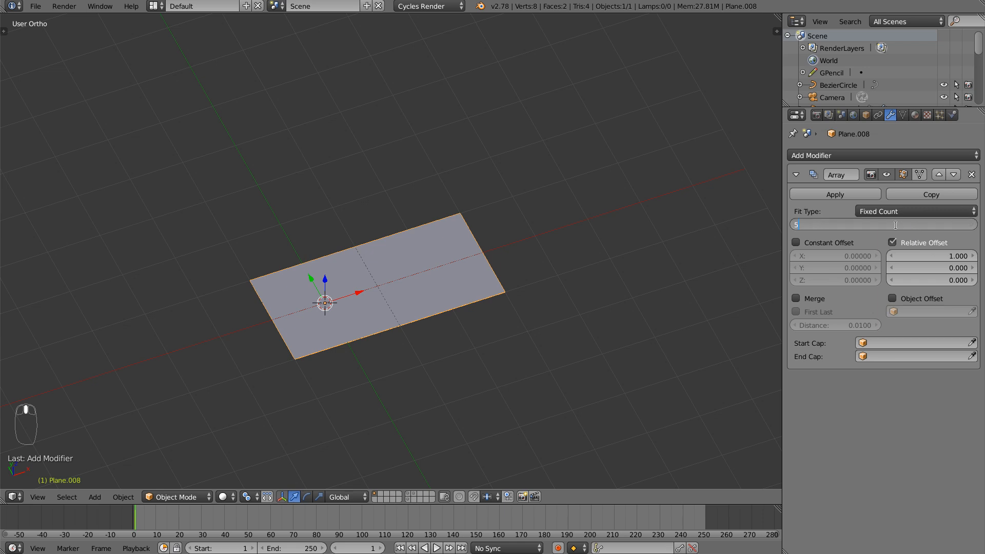
type("5")
key("Return")
scroll(614, 191, "down", 3)
middle_click_drag(576, 227, 570, 286)
key("z")
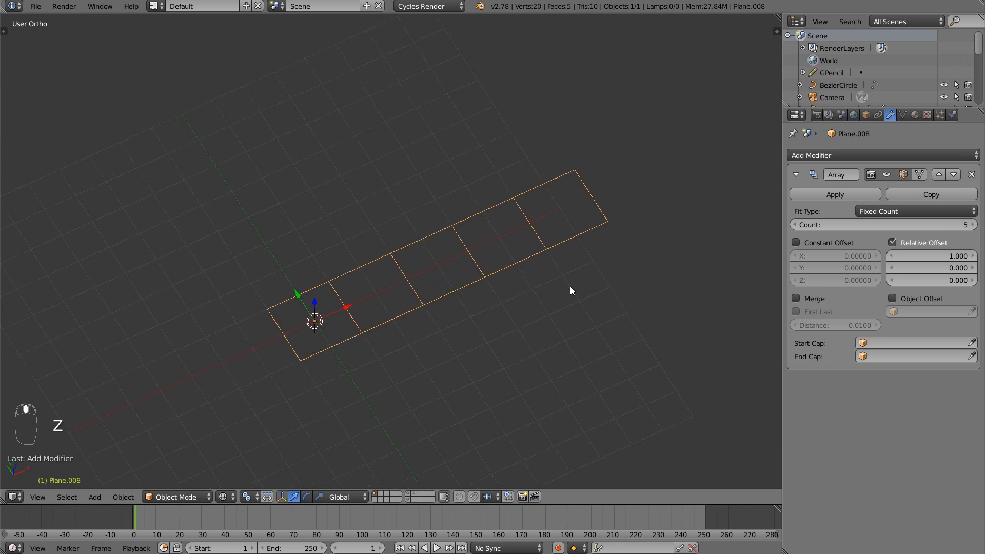
- Add a second Array modifier with a count of 4 and a relative offset of 0 in X and 1 in Y
left_click(841, 162)
left_click(759, 190)
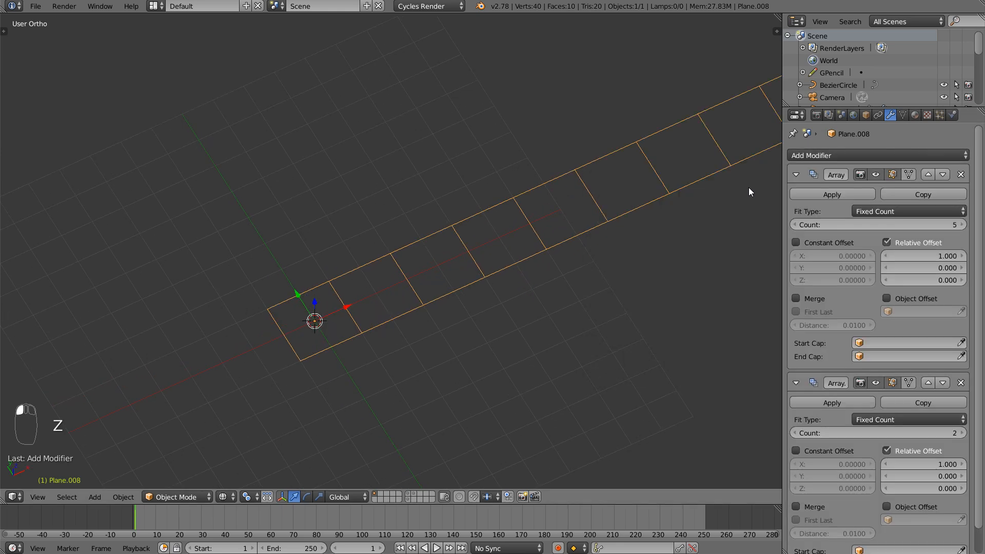
left_click(908, 435)
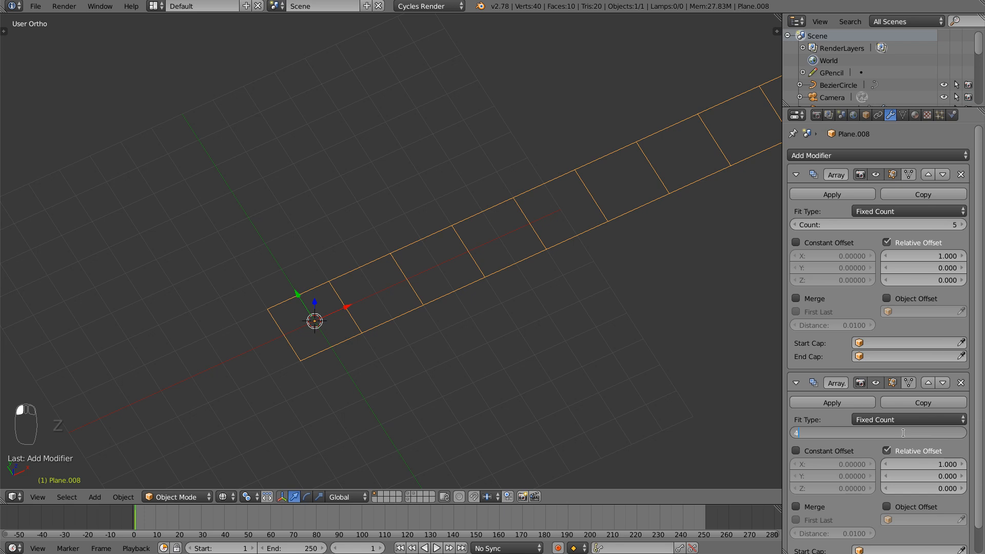
key("Return")
left_click(923, 465)
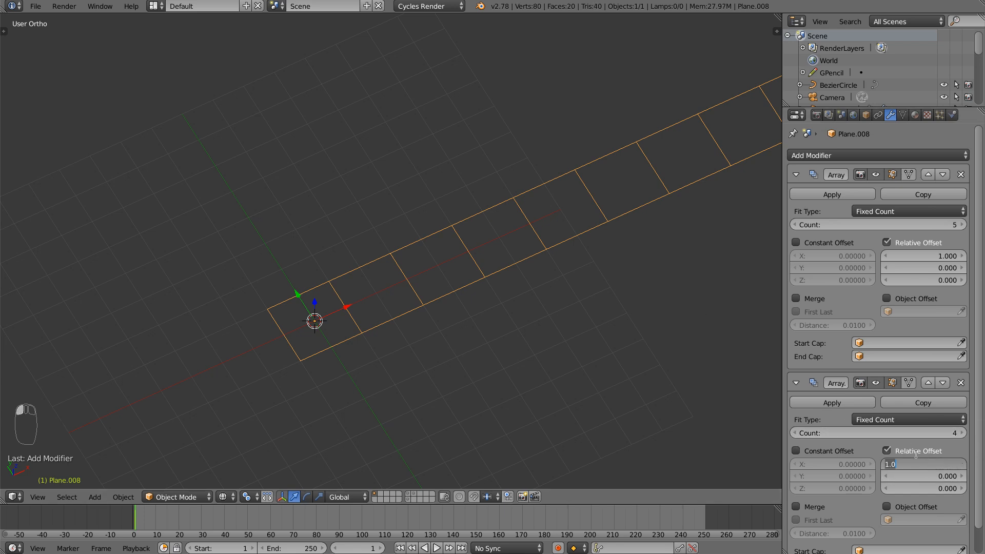
type("0")
key("Tab")
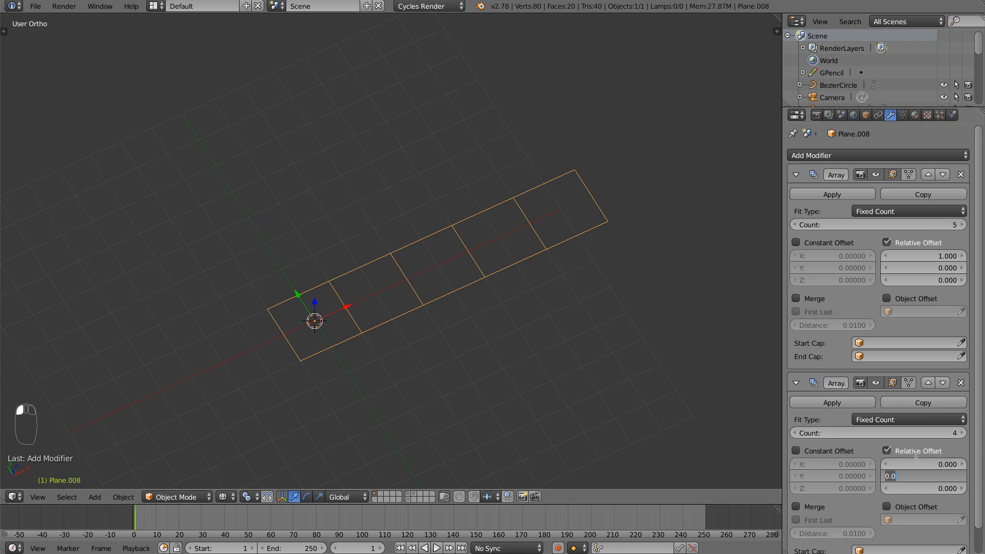
type("1")
key("Return")
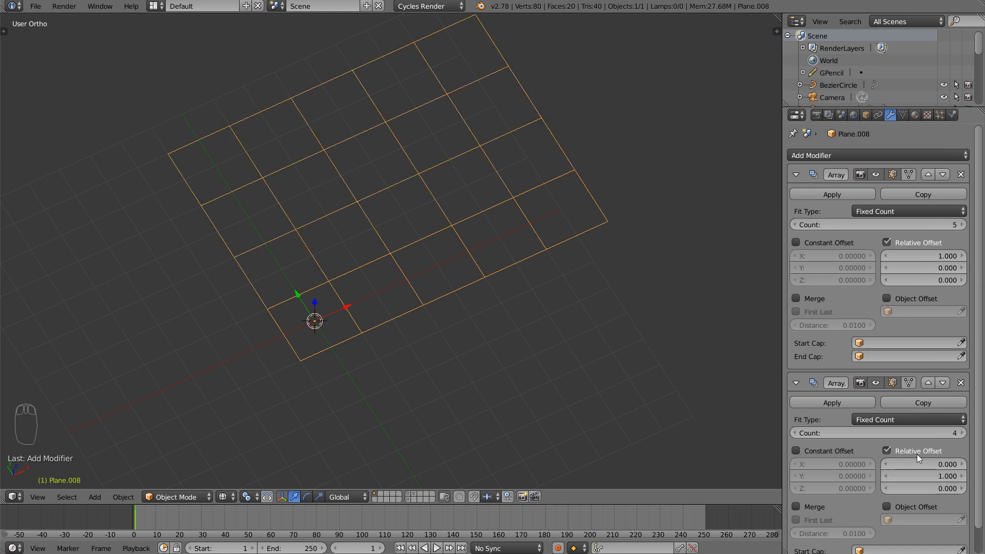
- In Edit Mode from the top view, add two centred loop cuts running parallel to the Y axis across the plane
middle_click_drag(467, 260, 417, 361)
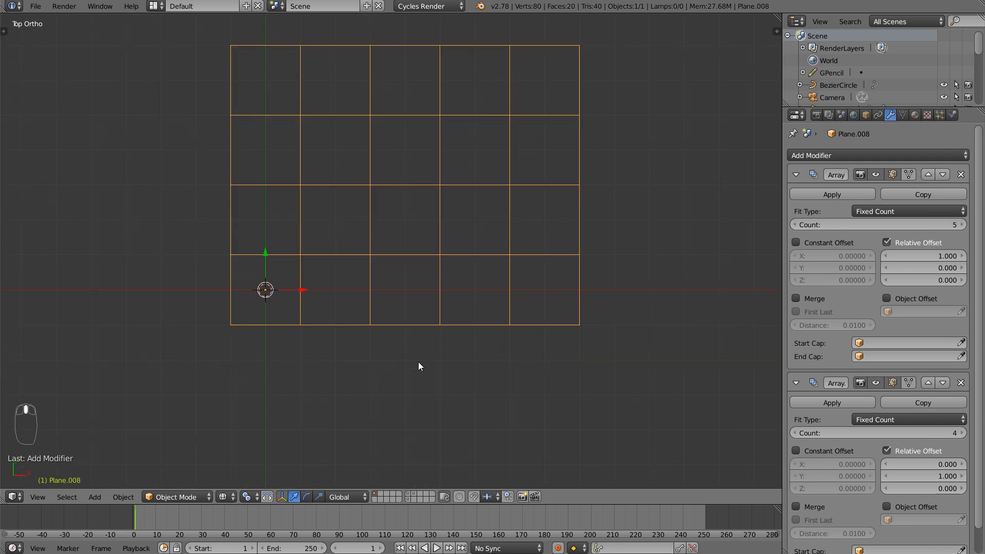
key("KP_7")
scroll(462, 390, "up", 3)
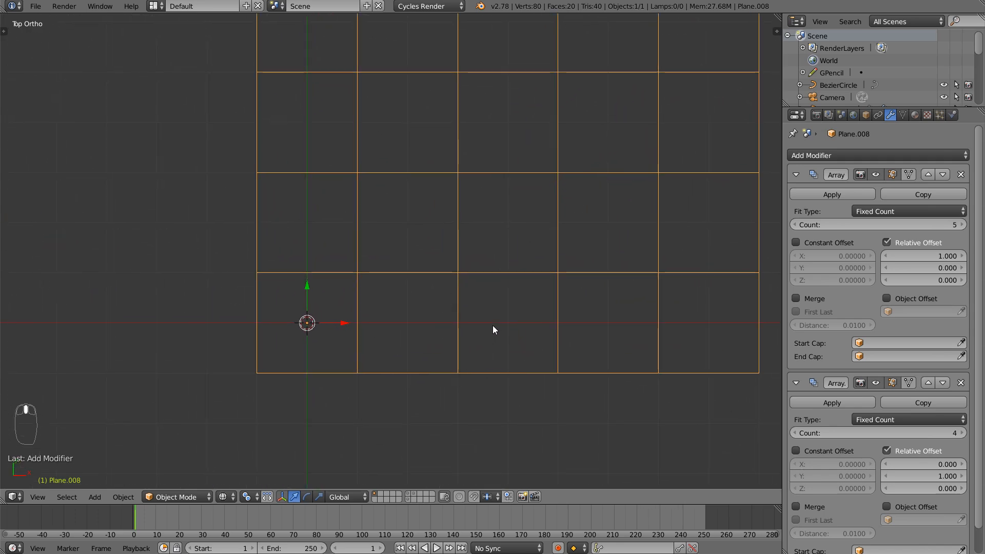
key("Tab")
middle_click_drag(302, 365, 420, 316, "shift")
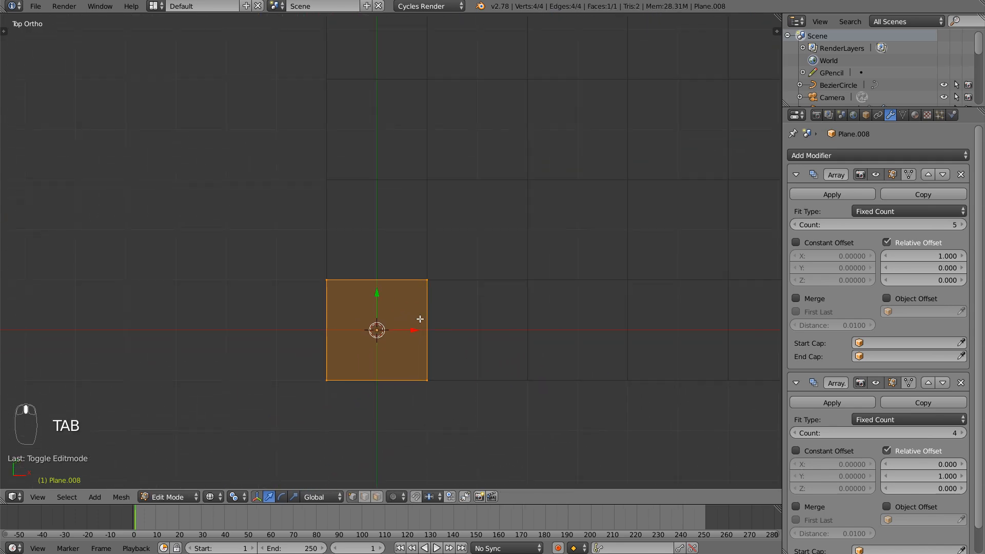
scroll(431, 297, "up", 2)
middle_click_drag(462, 272, 459, 232, "shift")
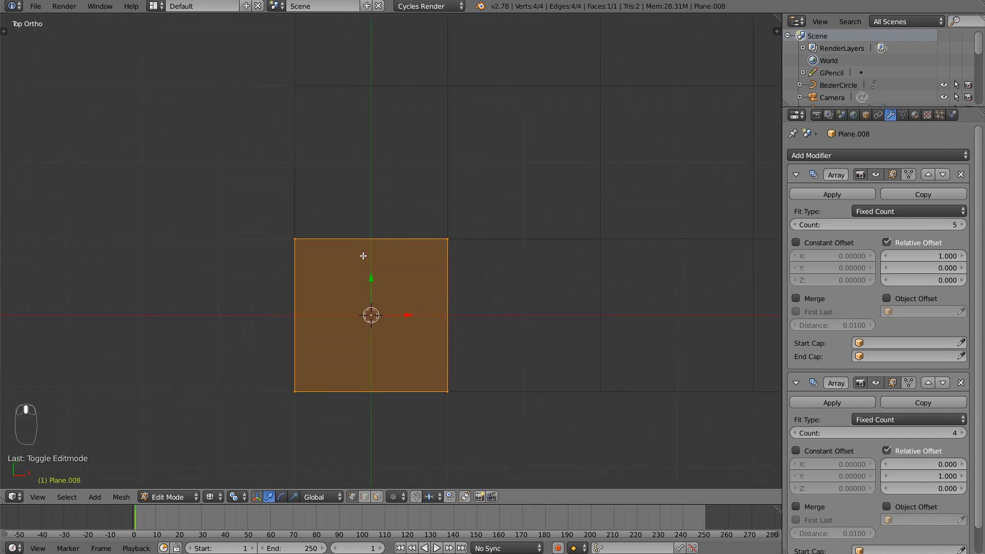
key("a")
key("ctrl+r")
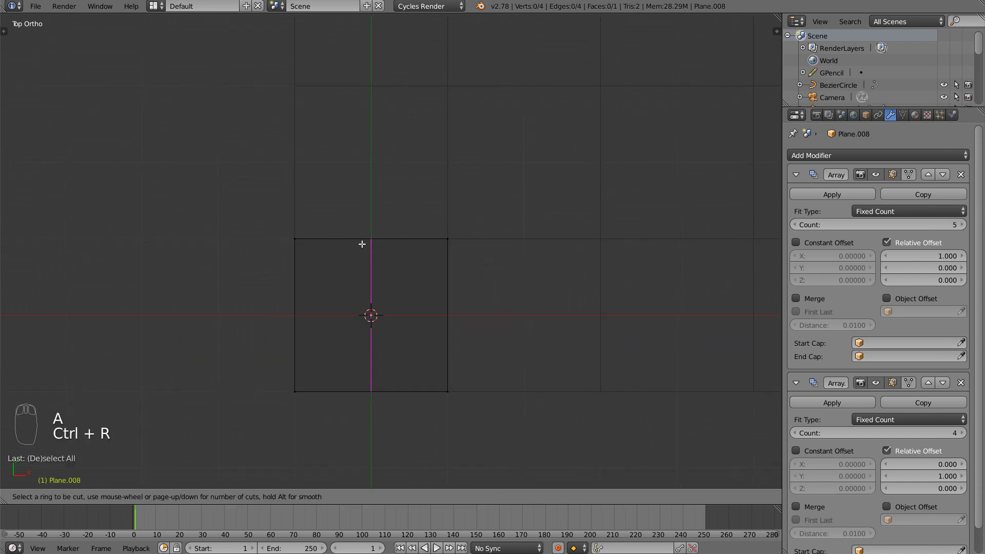
scroll(348, 253, "up", 1)
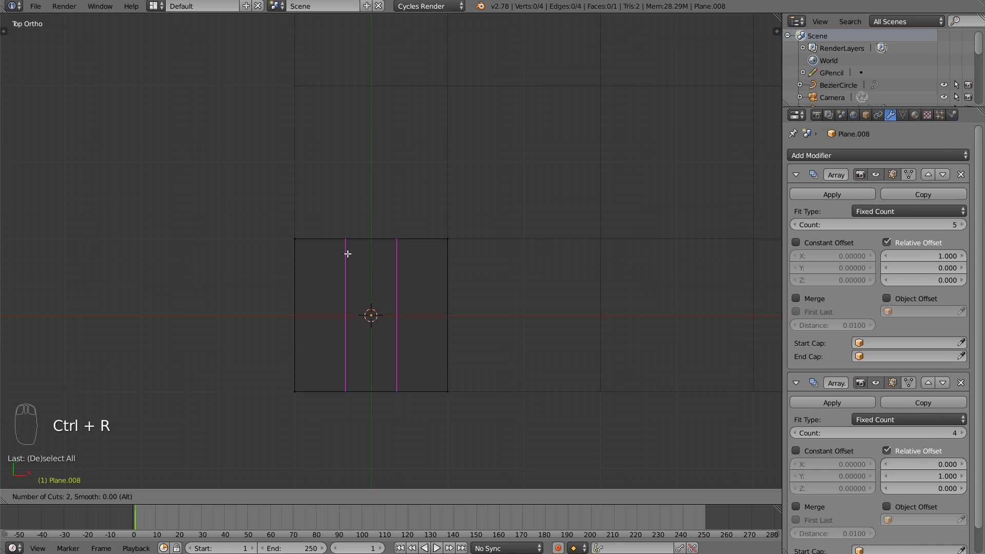
left_click(355, 253)
right_click(368, 239)
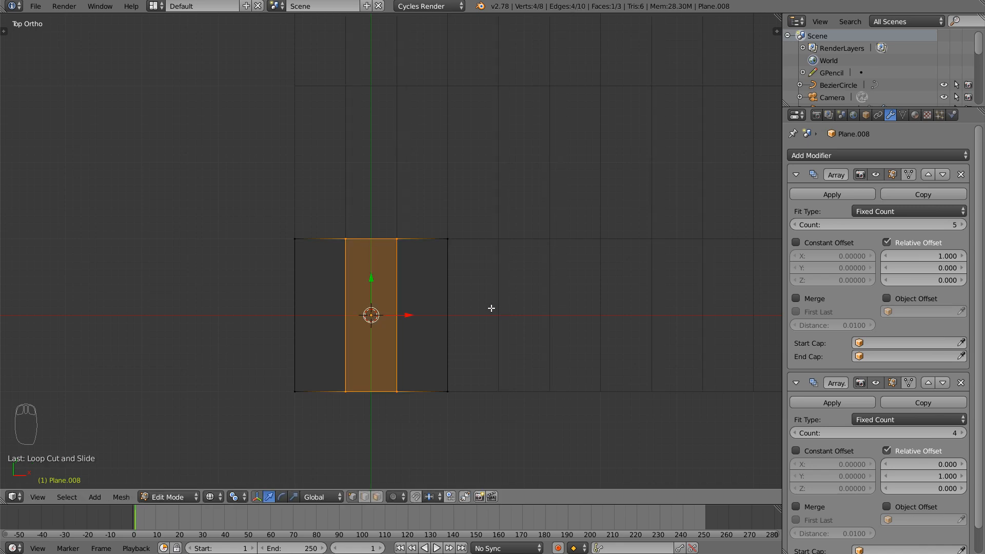
- Scale the two new edge loops apart along the X axis by 2.2
key("s")
key("x")
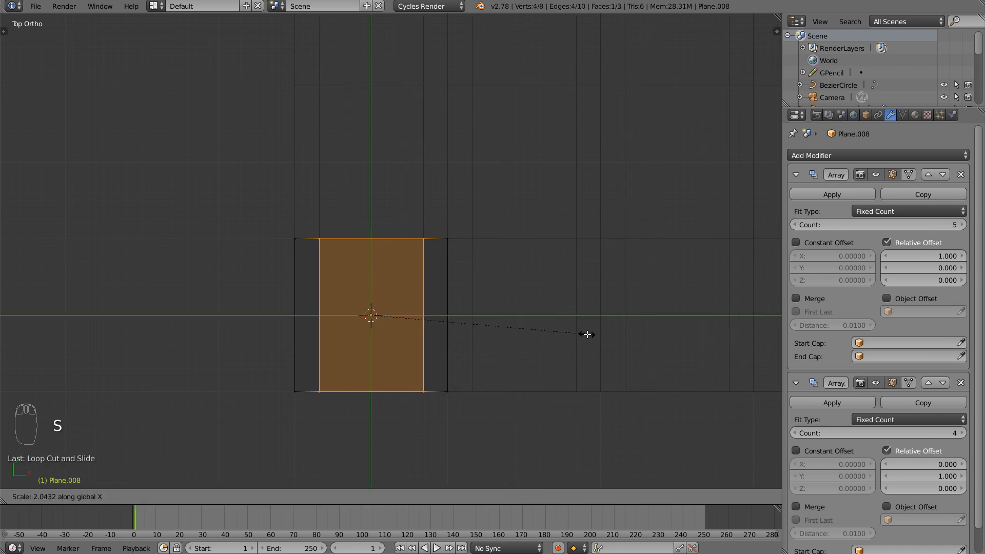
key("0")
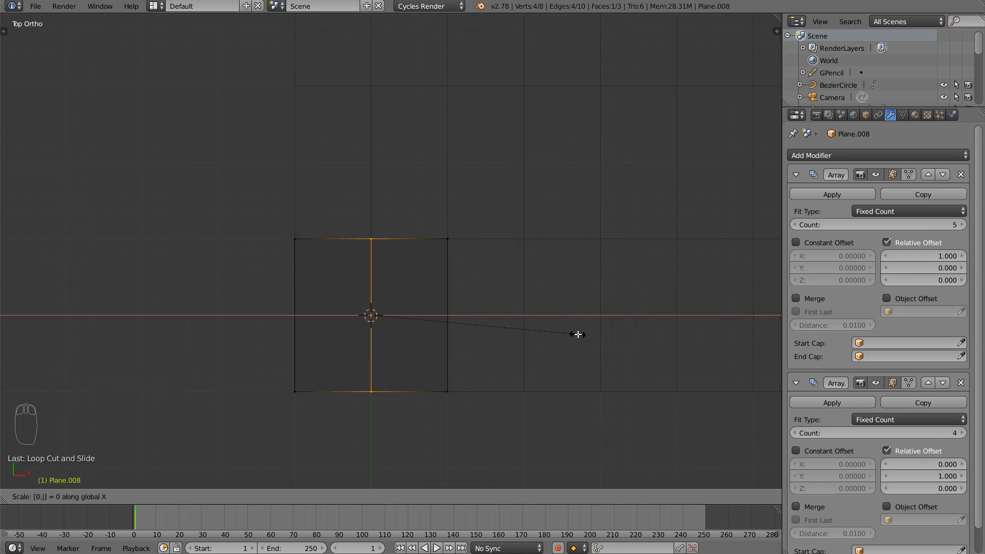
key("BackSpace")
key("BackSpace")
type("2.2")
key("Return")
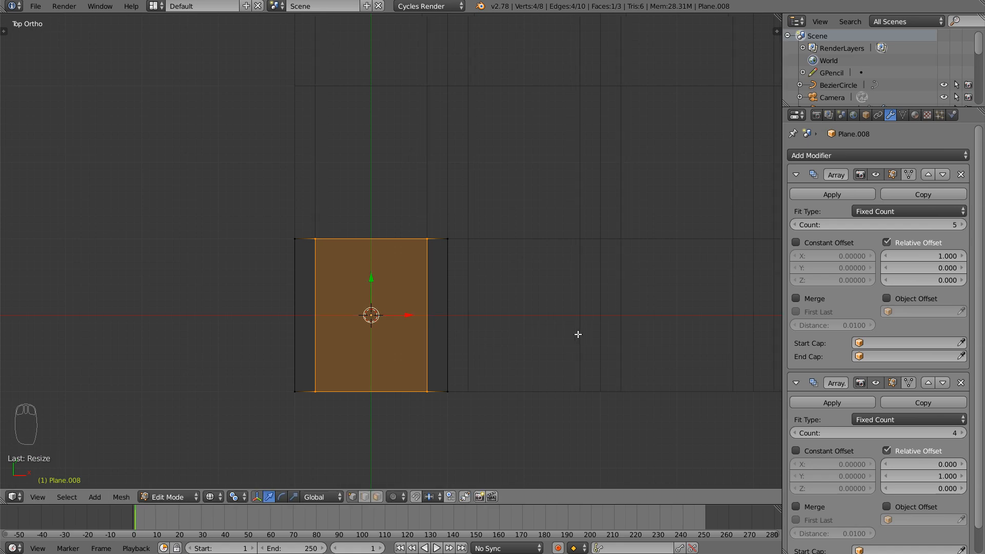
- Add two loop cuts parallel to the X axis and scale them along Y by 2.2
key("a")
key("ctrl+r")
scroll(479, 281, "up", 1)
left_click(480, 281)
left_click(480, 281)
key("s")
type("y")
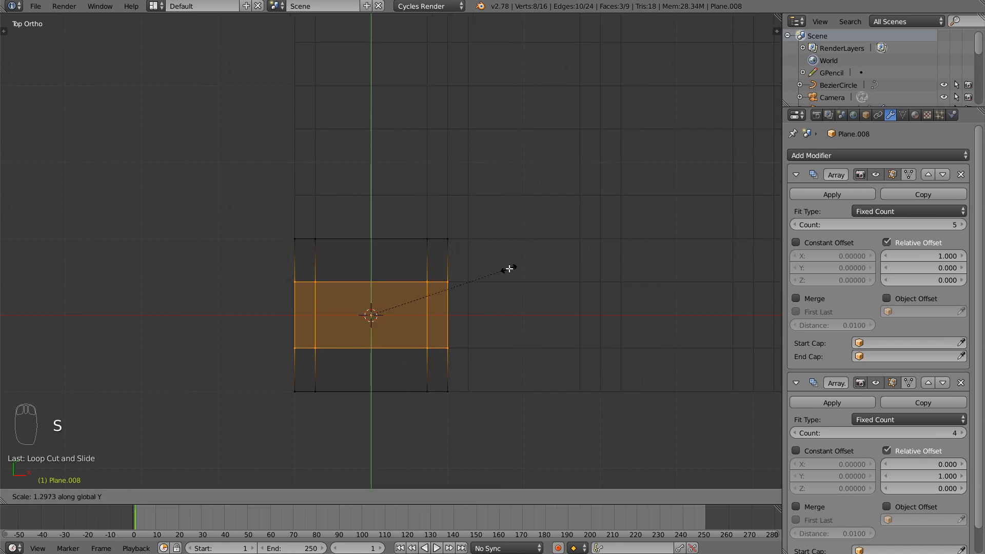
type("2.2")
key("Return")
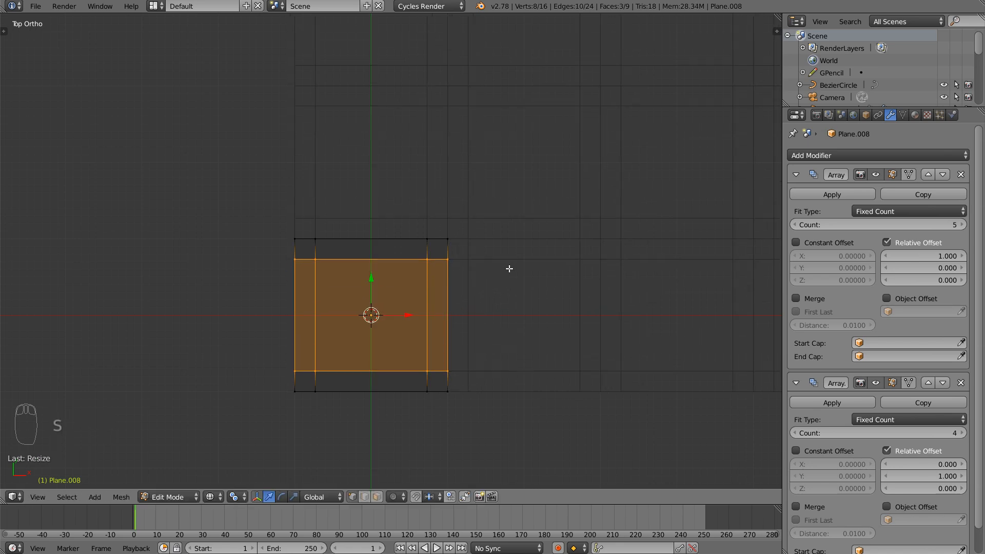
- Select only the plane's central face and raise it along the Z axis by roughly 0.25
middle_click_drag(537, 245, 476, 322, "ctrl")
middle_click_drag(526, 285, 522, 202)
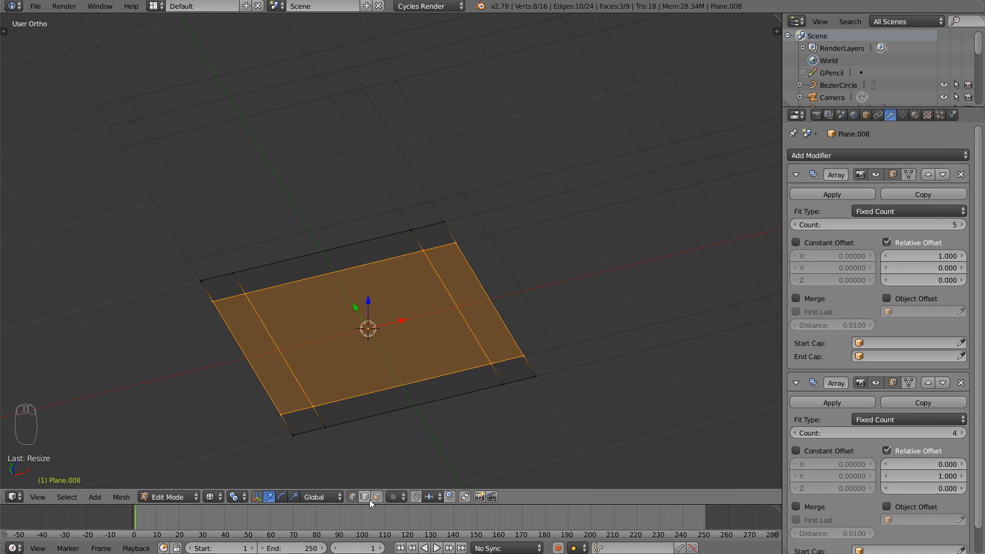
right_click(368, 336)
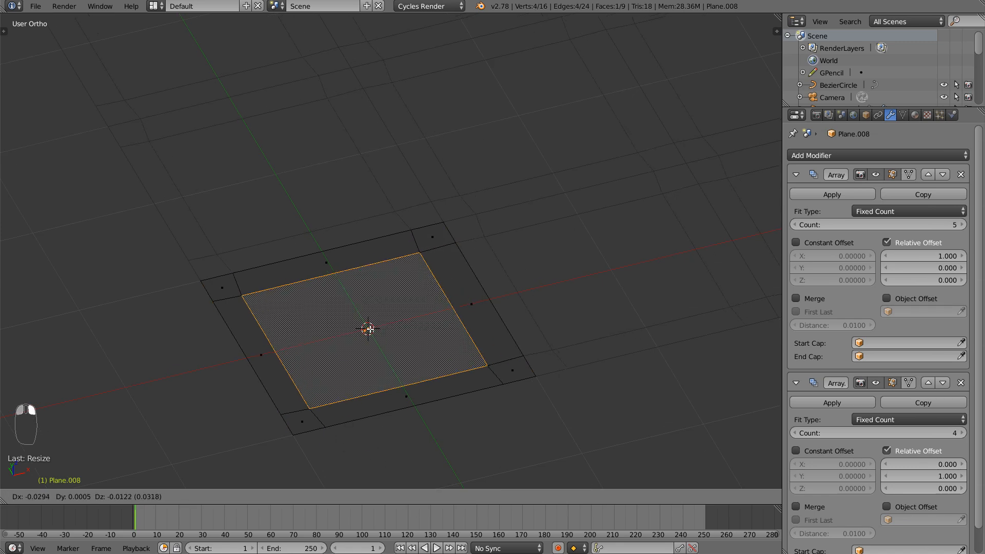
middle_click_drag(365, 328, 518, 285)
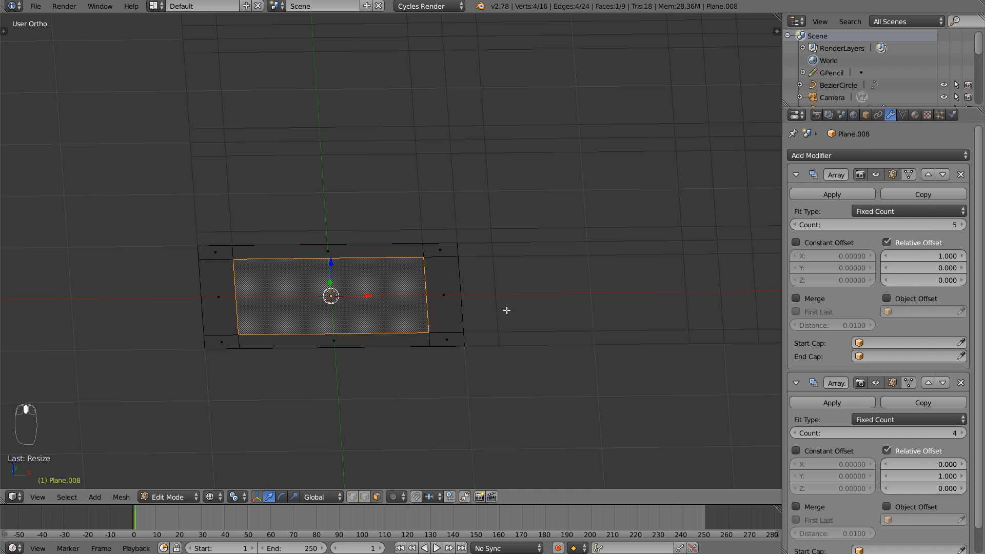
key("g")
key("z")
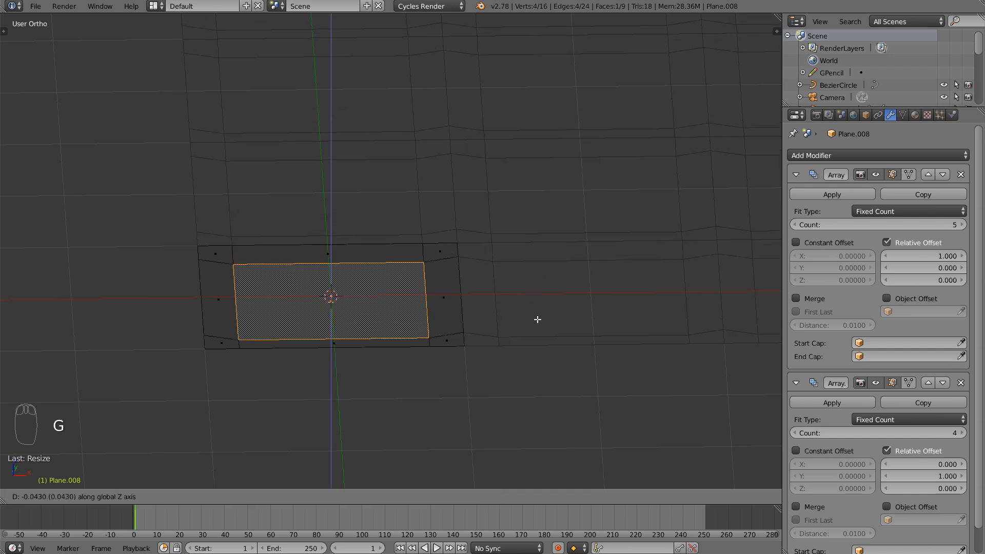
key("KP_1")
key("g")
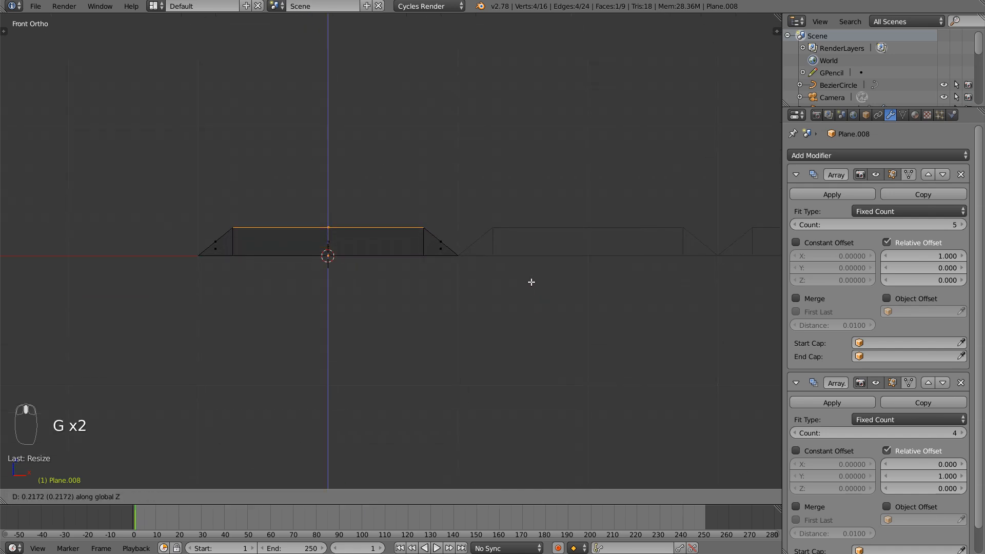
left_click(526, 279)
middle_click_drag(526, 279, 382, 455)
- Select the four outer corner vertices of the tile and lower them along the Z axis by about 0.26
left_click(352, 497)
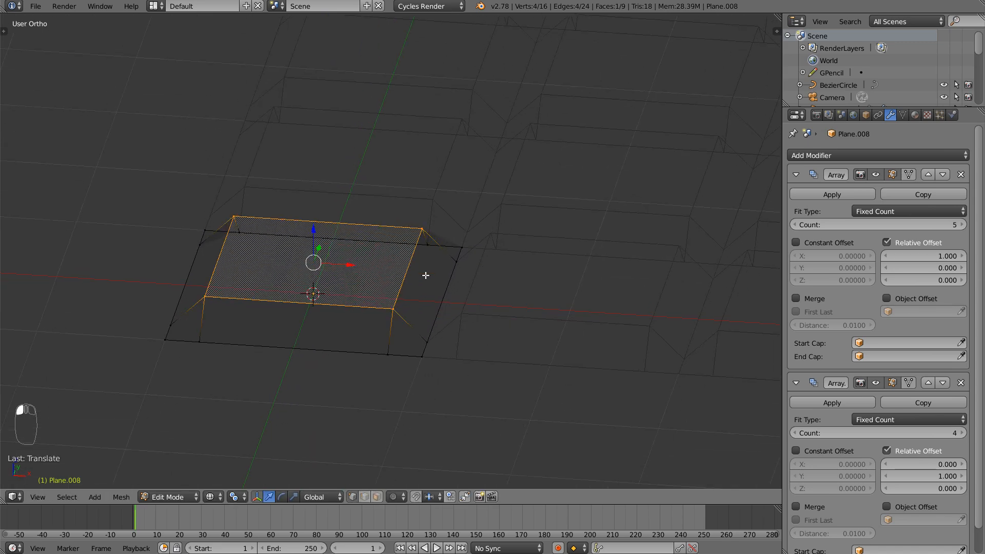
right_click(476, 232)
right_click(423, 361, "shift")
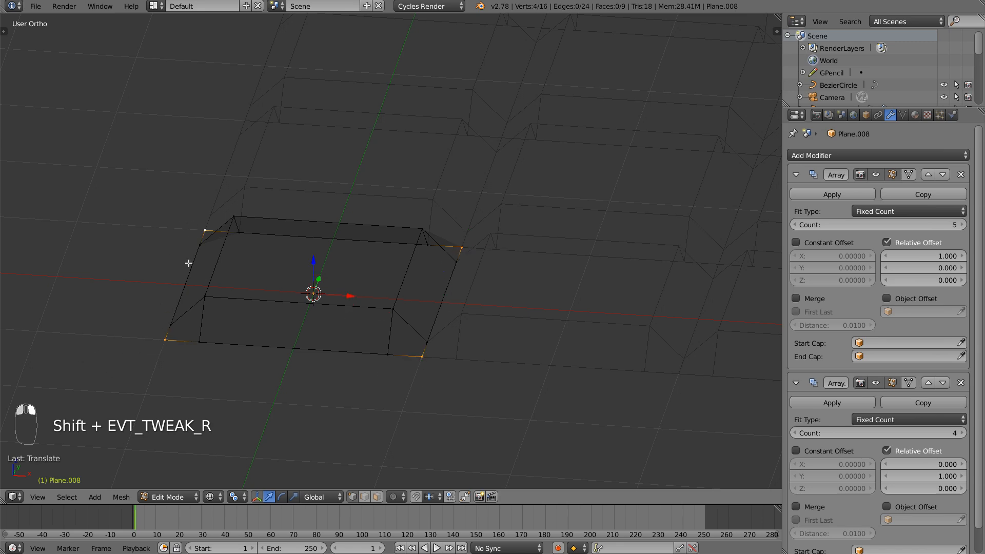
key("z")
key("KP_1")
key("g")
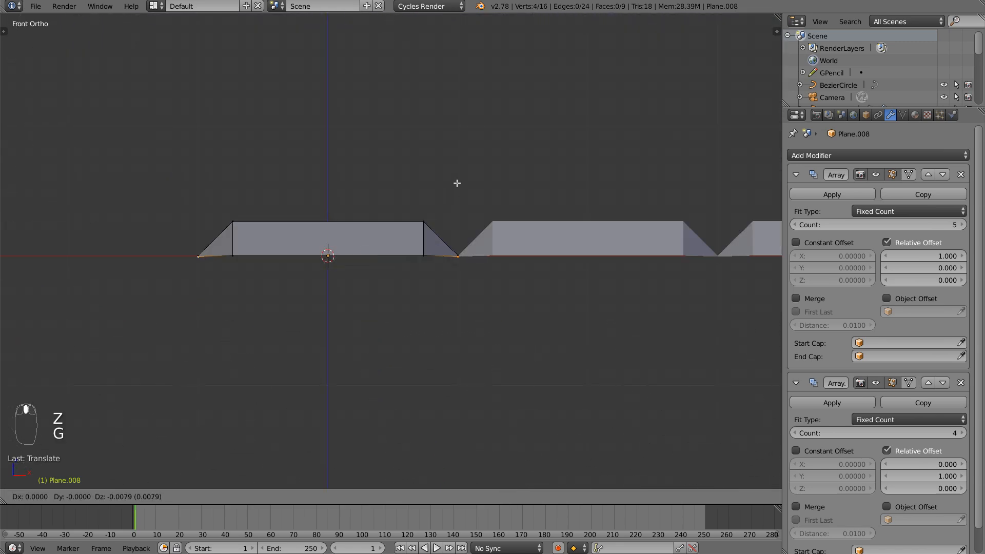
key("z")
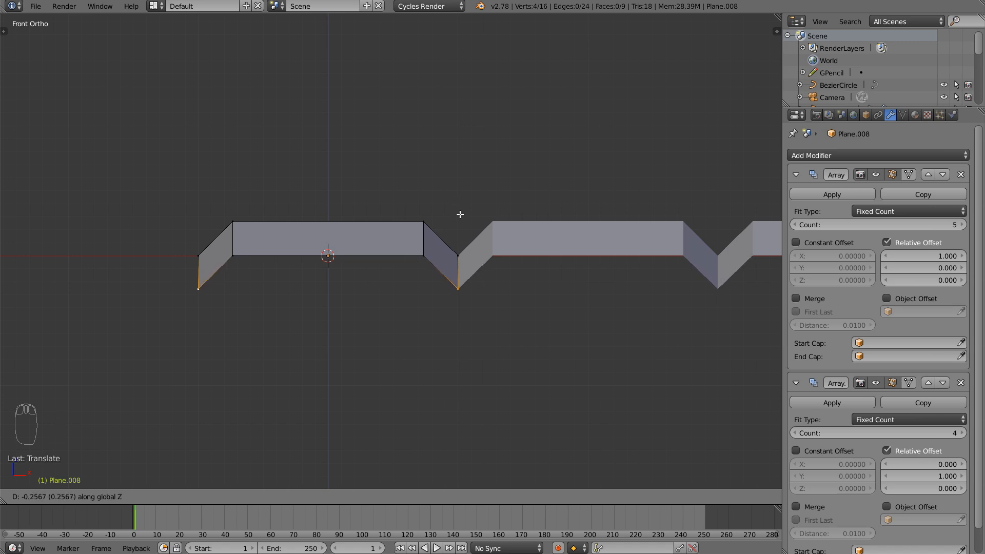
left_click(460, 217)
middle_click_drag(460, 218, 540, 206)
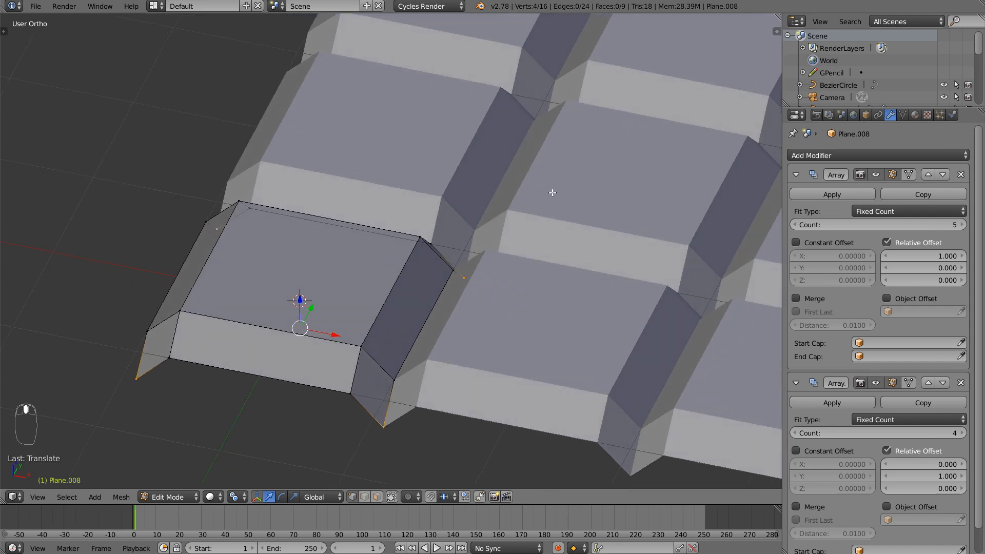
- Return to Object Mode and set the arrayed cushion to smooth shading
scroll(539, 205, "down", 6)
key("Tab")
middle_click_drag(461, 333, 312, 326)
key("t")
key("t")
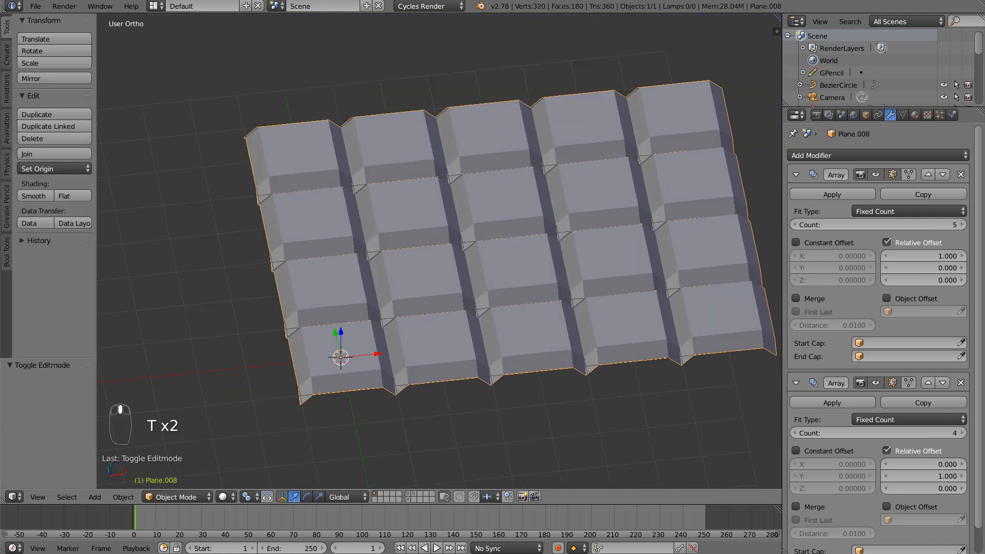
left_click(40, 197)
key("t")
- In Edit Mode, raise the tile's four corner vertices slightly to make the dimples shallower, and return to Object Mode
mouse_move(353, 267)
middle_mouse_down()
mouse_move(275, 251)
mouse_move(410, 222)
mouse_move(381, 256)
mouse_move(391, 252)
mouse_move(336, 271)
mouse_move(358, 260)
mouse_move(436, 271)
mouse_move(528, 229)
mouse_move(449, 292)
mouse_move(424, 296)
mouse_move(489, 229)
mouse_move(561, 252)
mouse_move(554, 226)
mouse_move(453, 221)
mouse_move(586, 242)
middle_mouse_up()
key("Tab")
key("g")
left_click(349, 260)
key("Tab")
- Apply both Array modifiers and enter Edit Mode on the resulting mesh
left_click(824, 193)
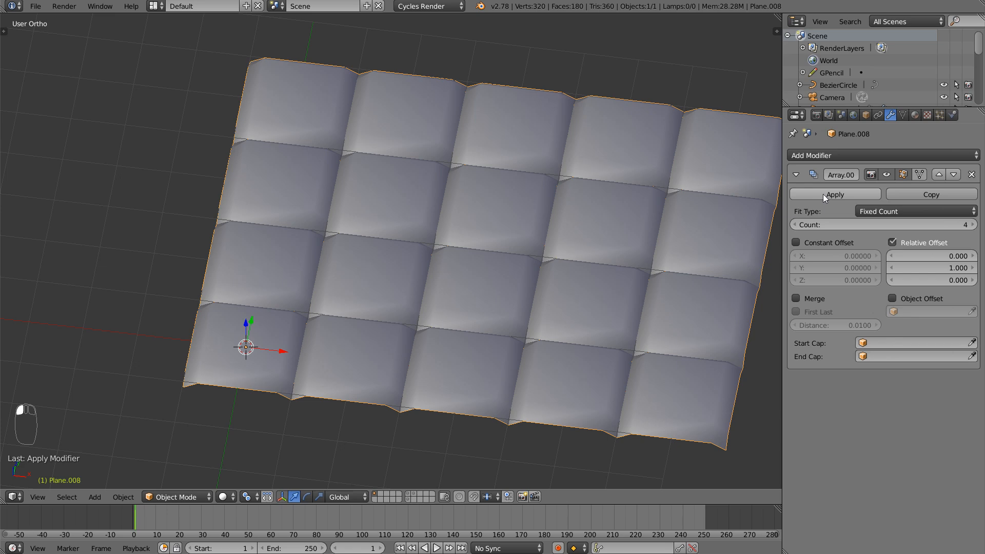
left_click(822, 194)
middle_click_drag(611, 242, 516, 266)
key("Tab")
middle_click_drag(413, 261, 353, 234)
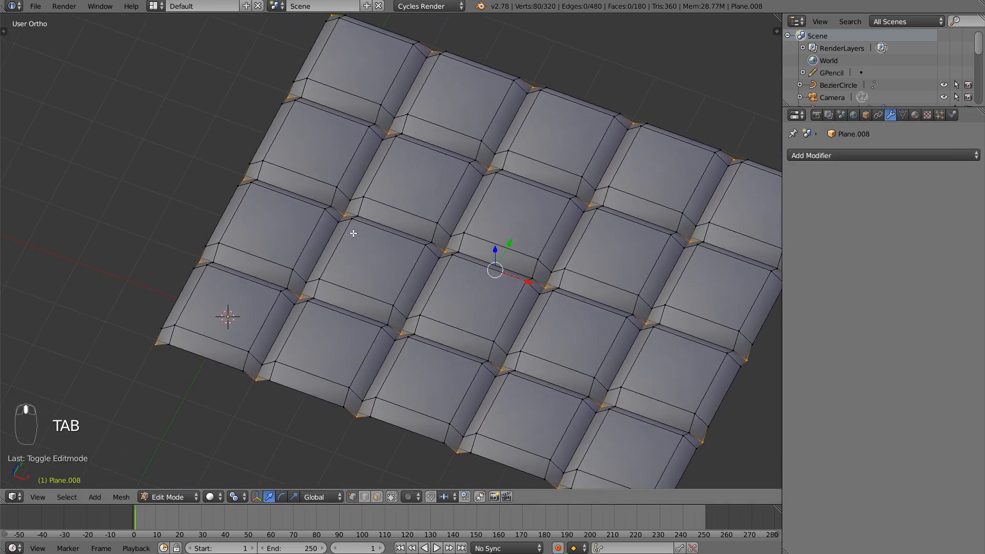
- Test-move a corner vertex where the tiles meet to check whether neighbouring tiles are connected, cancelling each move
right_click(339, 209)
key("g")
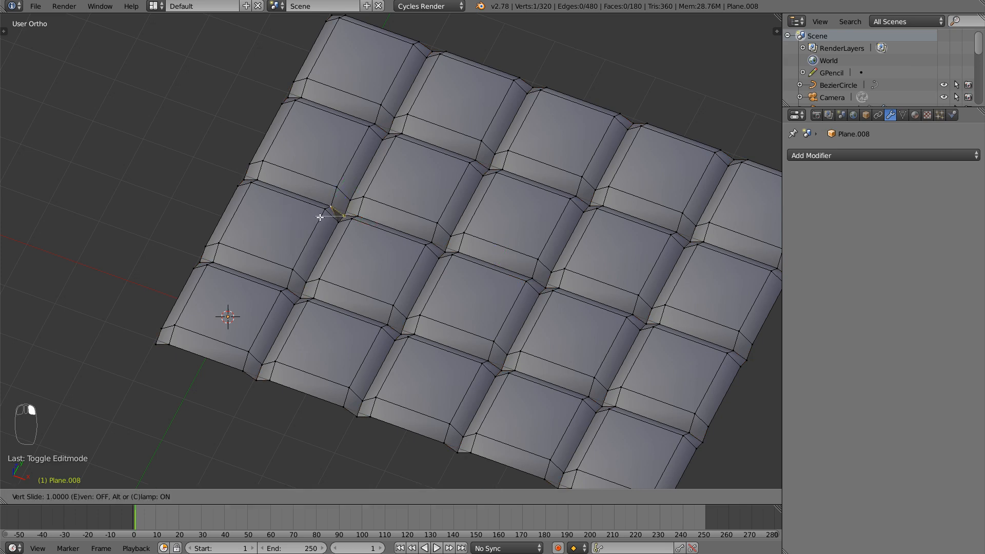
right_click(363, 209)
scroll(363, 209, "up", 6)
key("g")
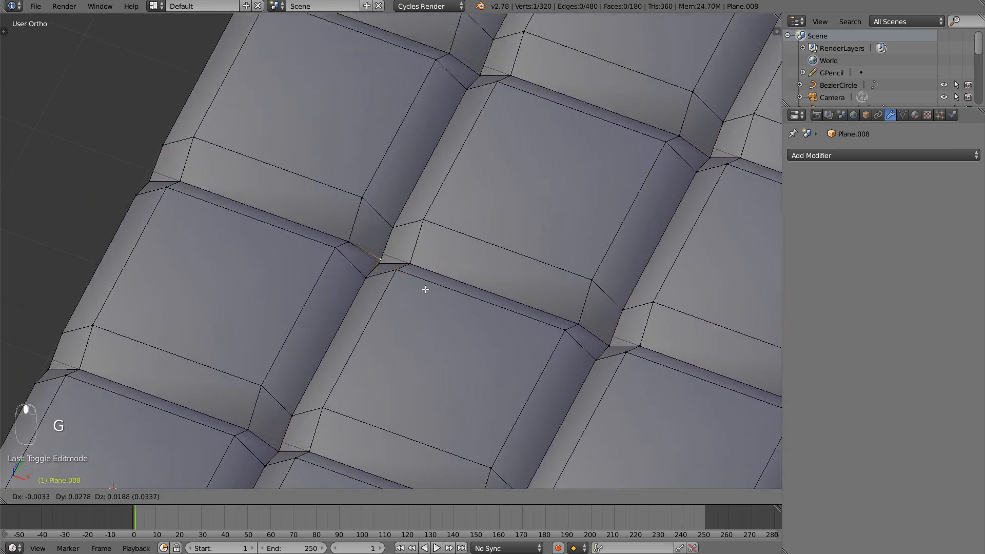
right_click(418, 296)
middle_click_drag(420, 301, 488, 263)
key("g")
right_click(390, 302)
scroll(390, 320, "down", 3)
scroll(390, 320, "down", 3)
- Select the whole mesh and remove doubles to merge the overlapping vertices between the tiles
key("a")
key("a")
key("a")
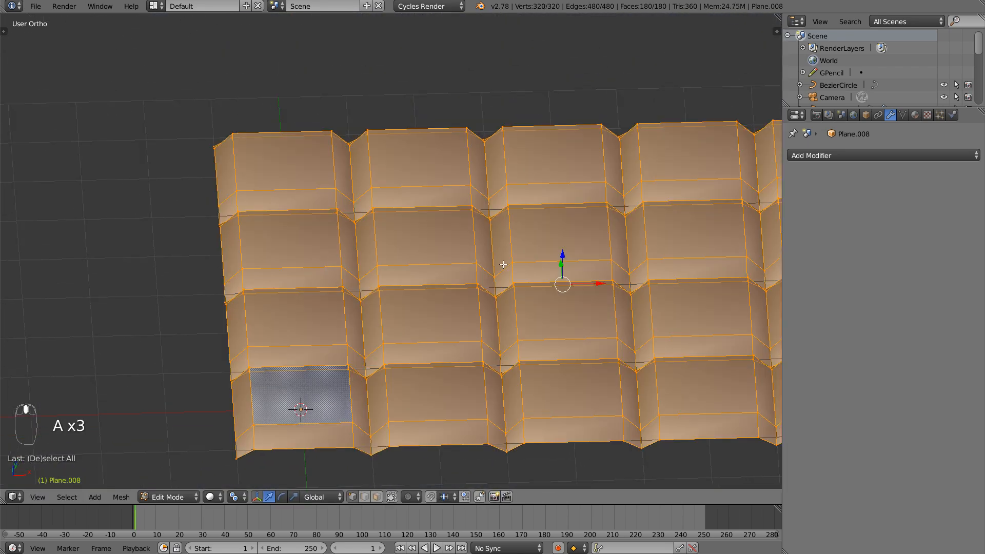
key("w")
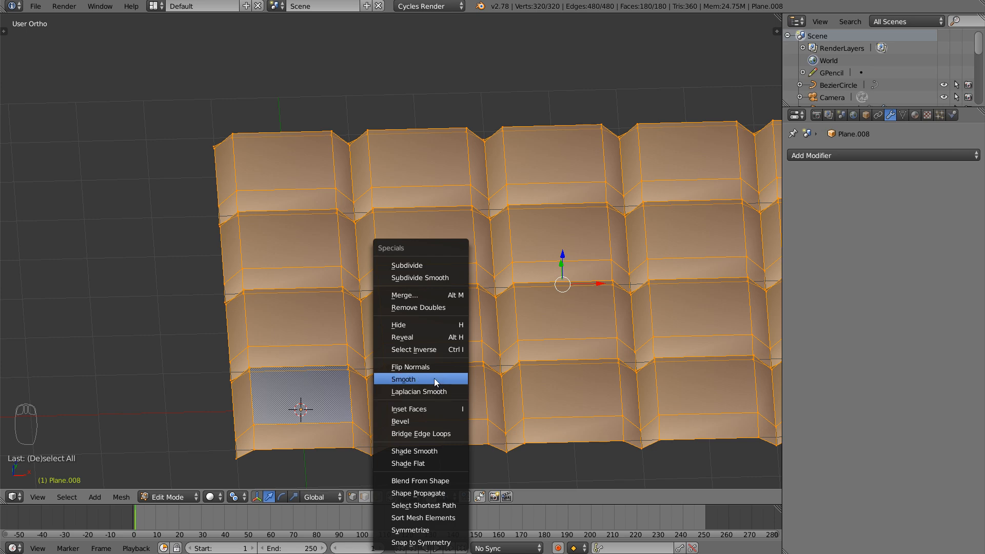
left_click(437, 307)
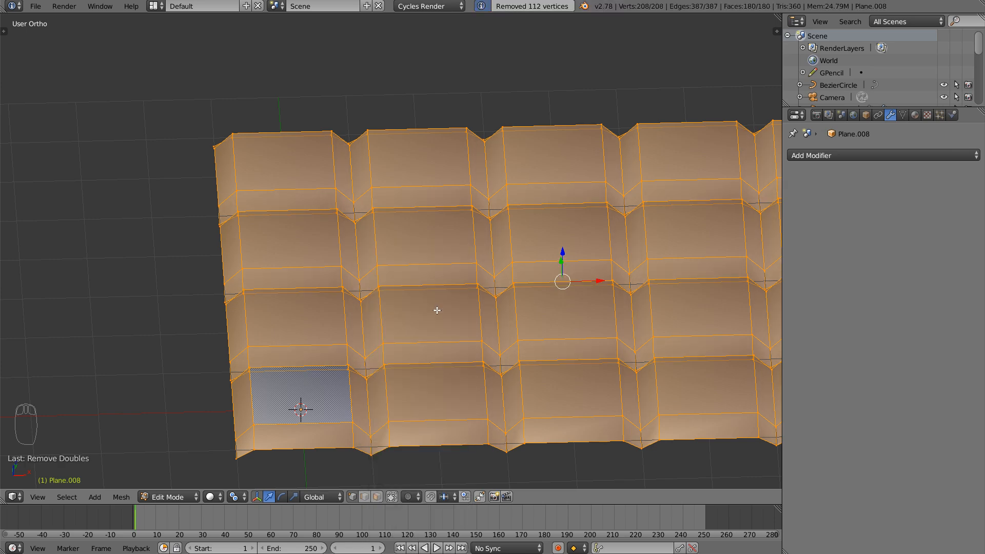
- Inspect the merged mesh in both modes and test-move a vertex at a tile junction, cancelling the move
scroll(439, 315, "down", 2)
middle_click_drag(439, 315, 413, 259)
key("Tab")
scroll(392, 301, "up", 2)
key("Tab")
key("a")
right_click(414, 254)
key("g")
right_click(435, 281)
- Select the whole mesh in the front orthographic view and turn on the background reference images
middle_click_drag(409, 295, 456, 247)
scroll(516, 231, "down", 2)
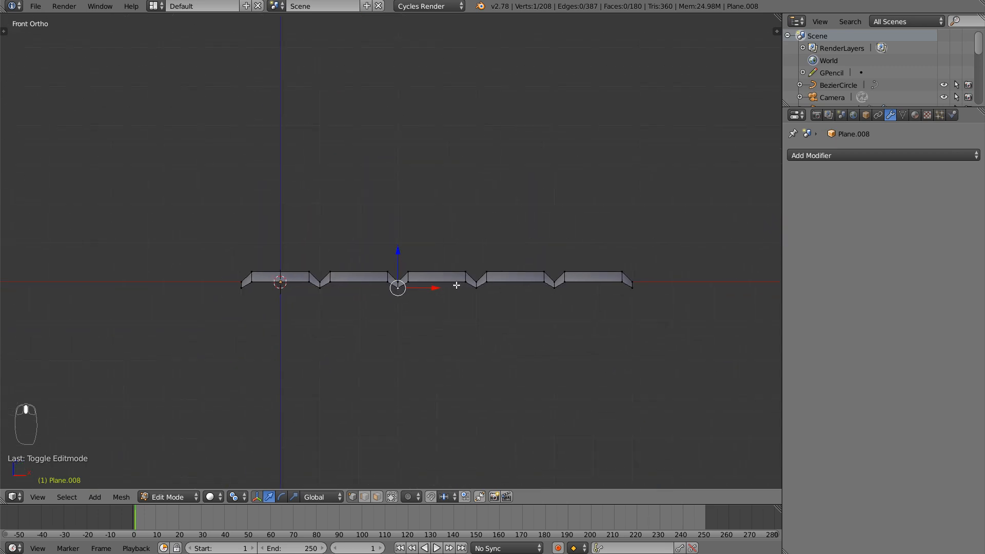
key("a")
key("a")
key("a")
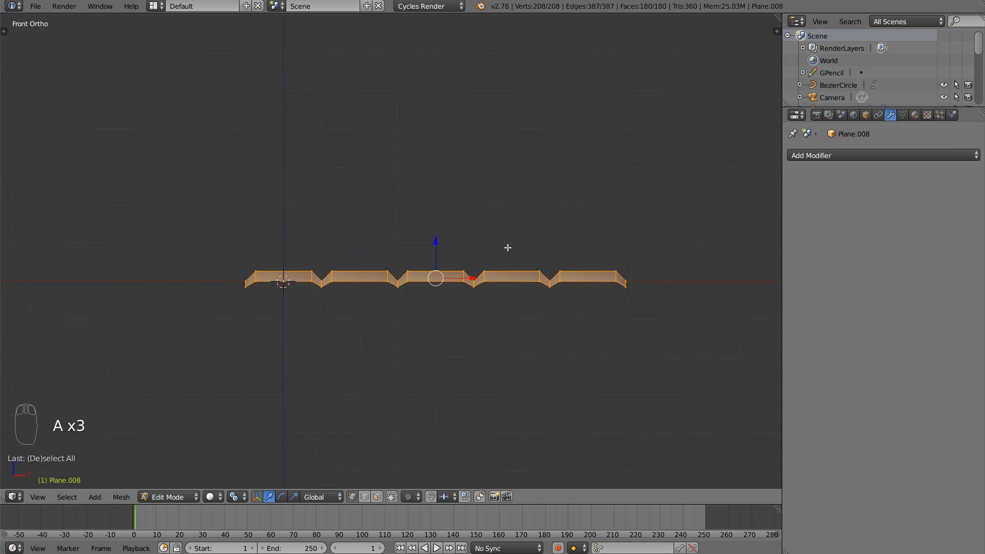
mouse_move(501, 241)
middle_mouse_down()
mouse_move(514, 268)
mouse_move(498, 257)
middle_mouse_up()
key("n")
left_click(692, 157)
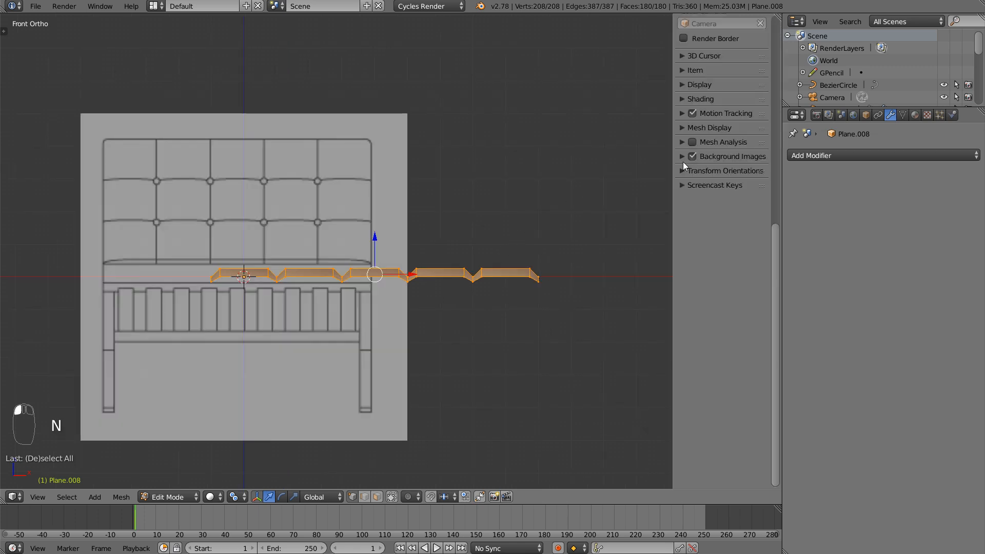
- Move the mesh over the front reference and scale it to about 0.79 so it matches the cushion's width
mouse_move(516, 256)
middle_mouse_down()
mouse_move(464, 260)
mouse_move(523, 250)
mouse_move(530, 267)
middle_mouse_up()
key("g")
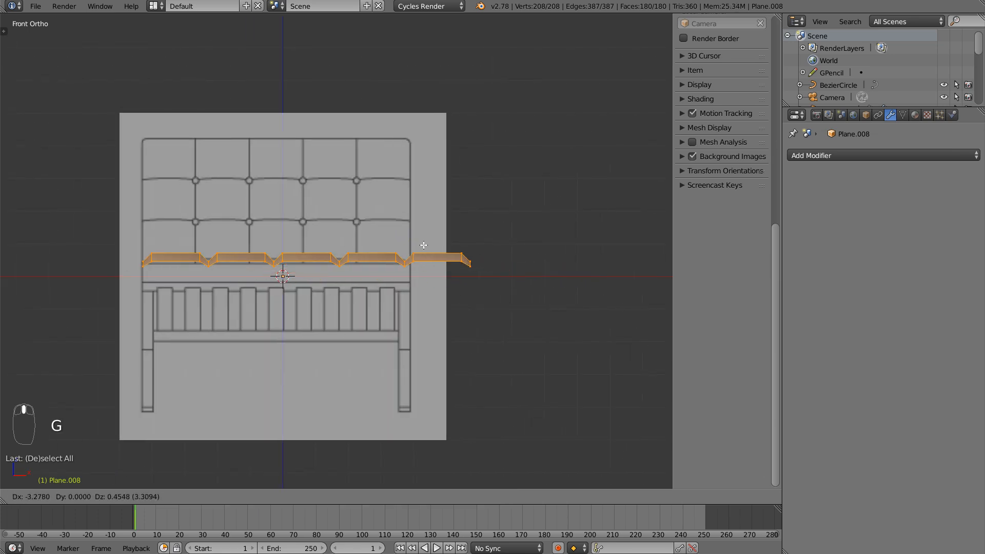
left_click(397, 248)
key("s")
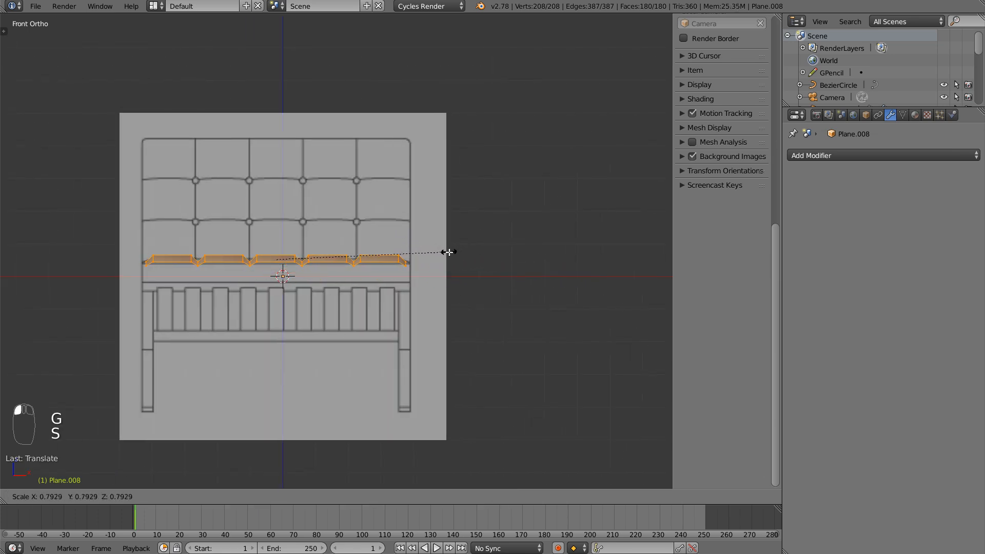
left_click(449, 252)
scroll(488, 252, "up", 2)
key("s")
left_click(523, 239)
key("g")
left_click(519, 239)
- In the right view, move the mesh along Y until its front edge lines up with the seat cushion's front
middle_click_drag(519, 239, 419, 241)
key("g")
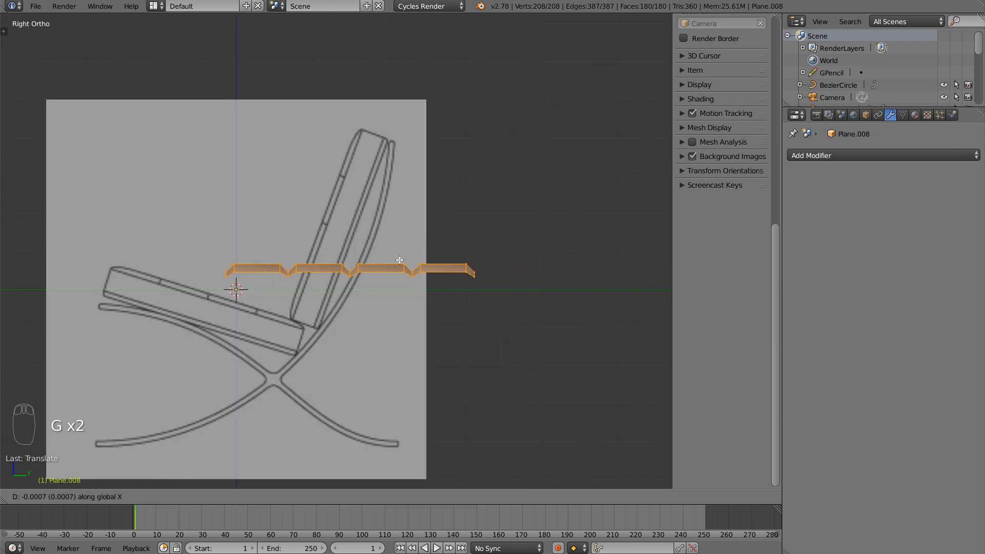
middle_click(381, 269)
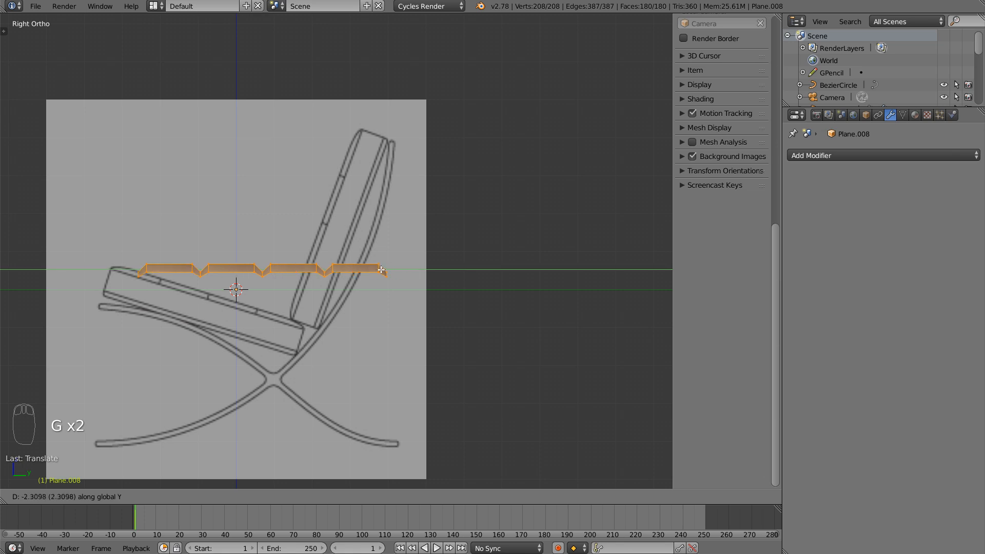
left_click(353, 282)
middle_click_drag(363, 291, 439, 282, "shift")
scroll(471, 249, "up", 1)
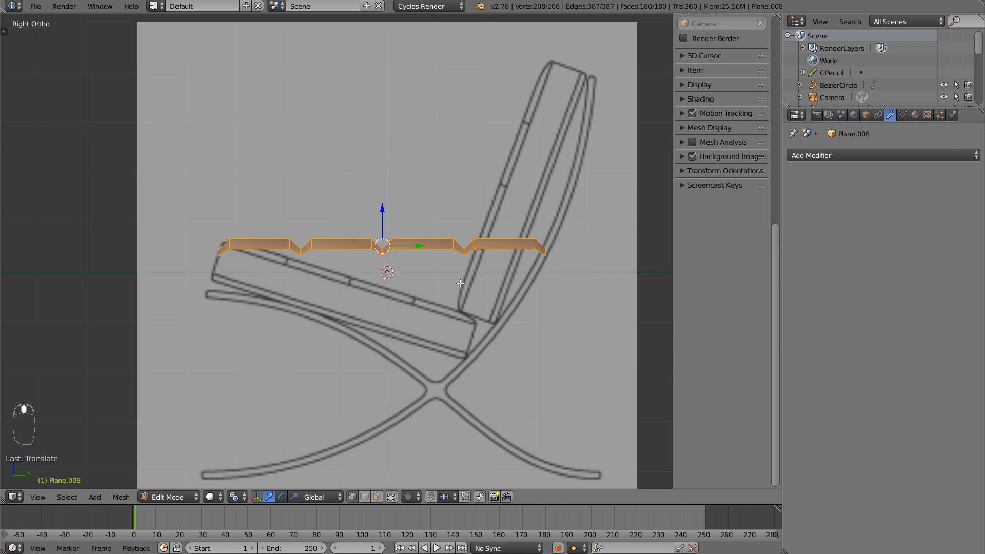
- Extrude the whole mesh downward by about 0.65 to give the cushion thickness, and inspect the extrusion
key("e")
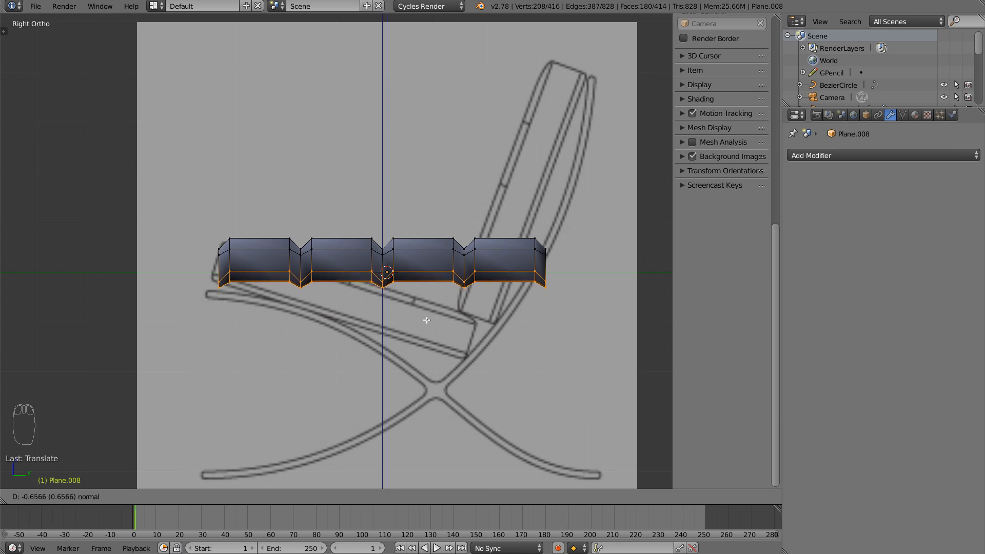
left_click(426, 318)
left_click(430, 318)
mouse_move(419, 317)
middle_mouse_down()
mouse_move(443, 311)
mouse_move(422, 321)
middle_mouse_up()
key("z")
key("z")
key("Tab")
middle_click_drag(355, 333, 402, 312)
- Flatten the extruded underside of the cushion by scaling it to 0 along the Z axis in the right view
key("Tab")
key("KP_3")
key("KP_3")
key("KP_3")
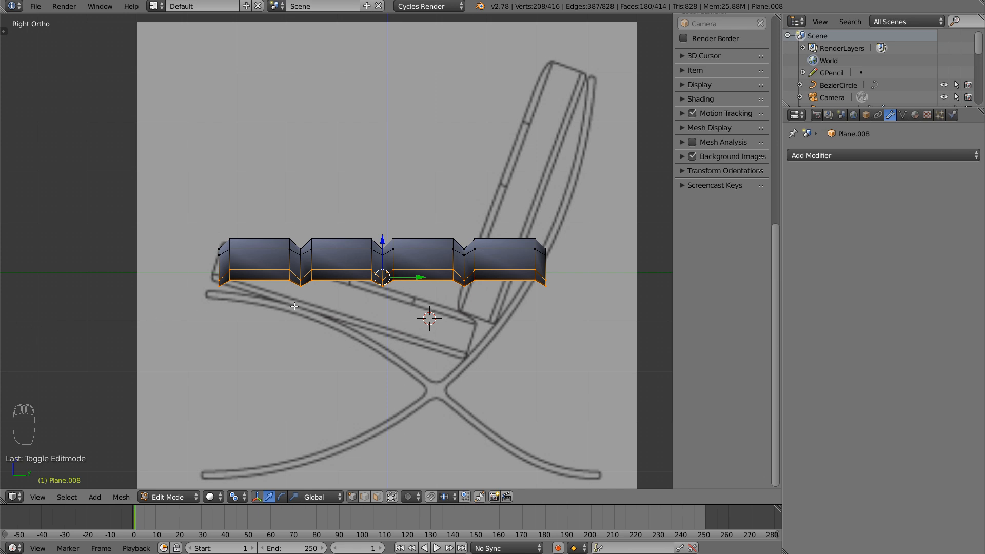
key("s")
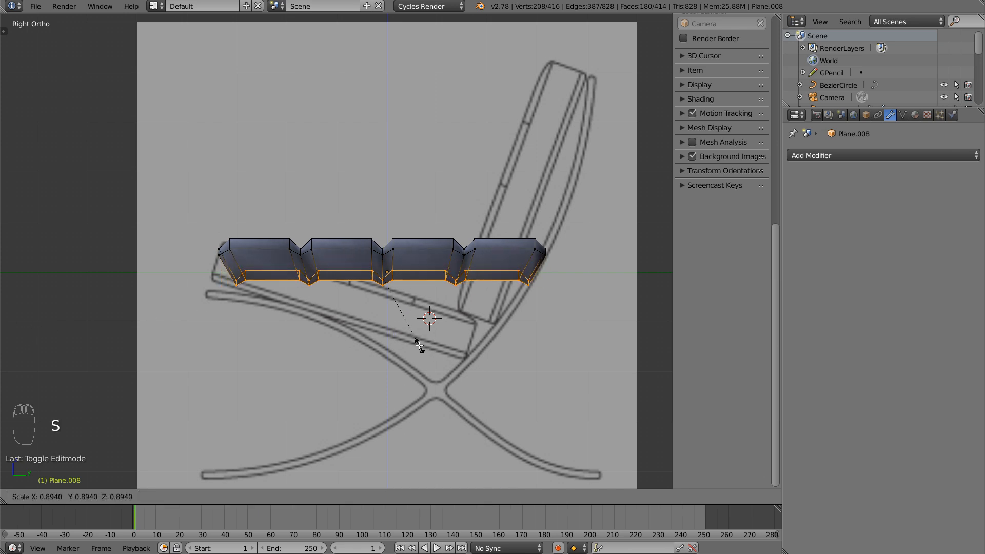
key("z")
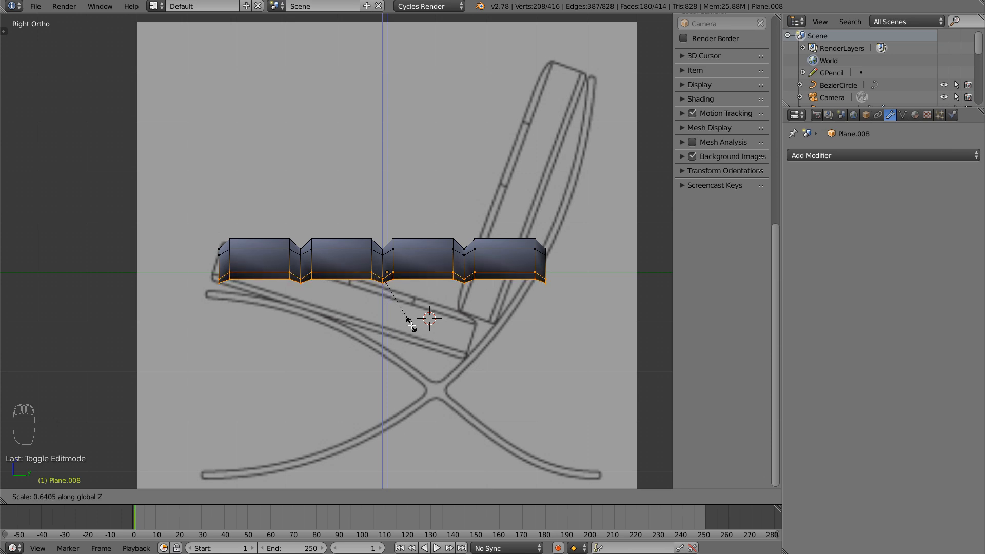
key("0")
key("Return")
- Select the whole cushion mesh, recalculate its normals to be consistent, and return to Object Mode
middle_click_drag(406, 351, 472, 355)
key("Tab")
key("Tab")
key("a")
key("a")
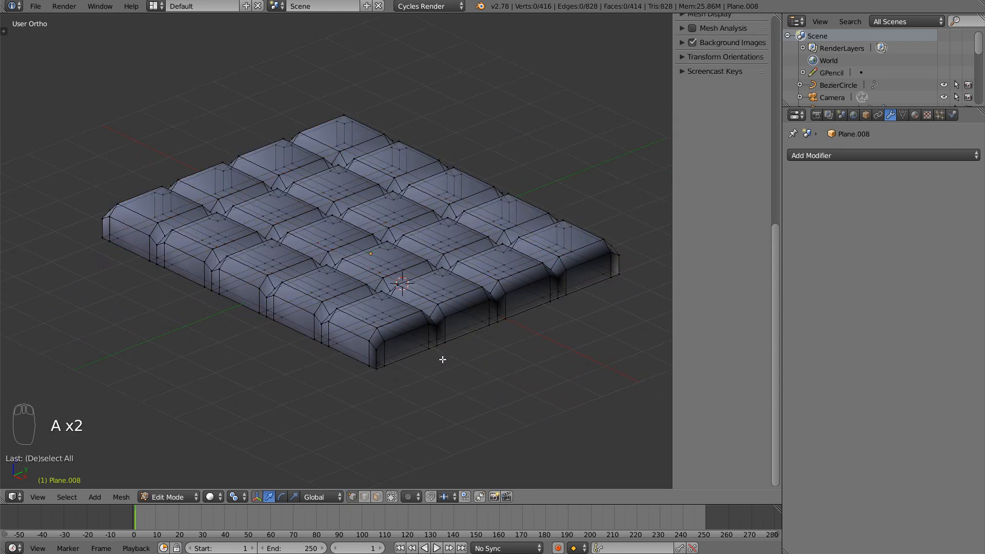
key("a")
key("ctrl+n")
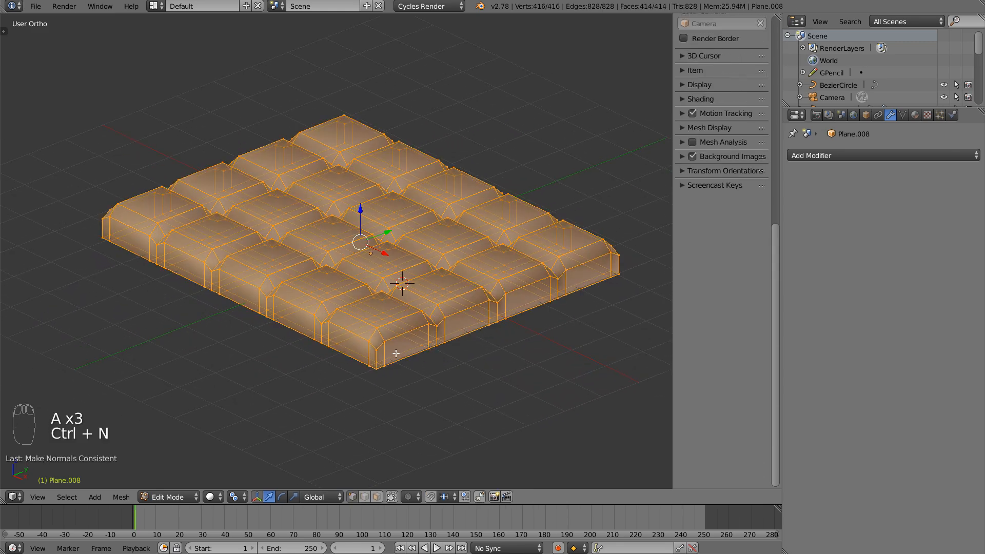
key("Tab")
- Add a Subdivision Surface modifier to the cushion and check its rounded shape from several angles
middle_click_drag(417, 365, 410, 324)
left_click(843, 149)
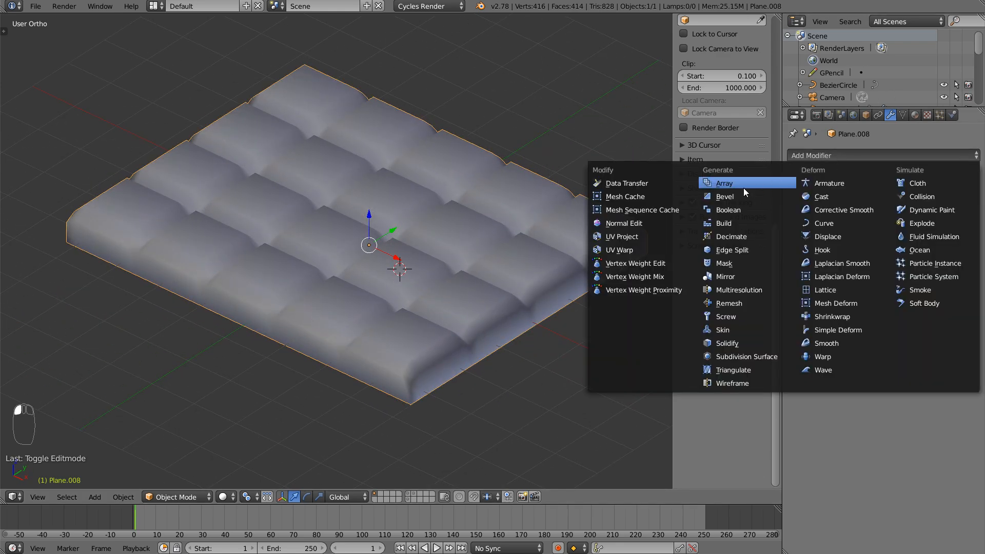
left_click(744, 359)
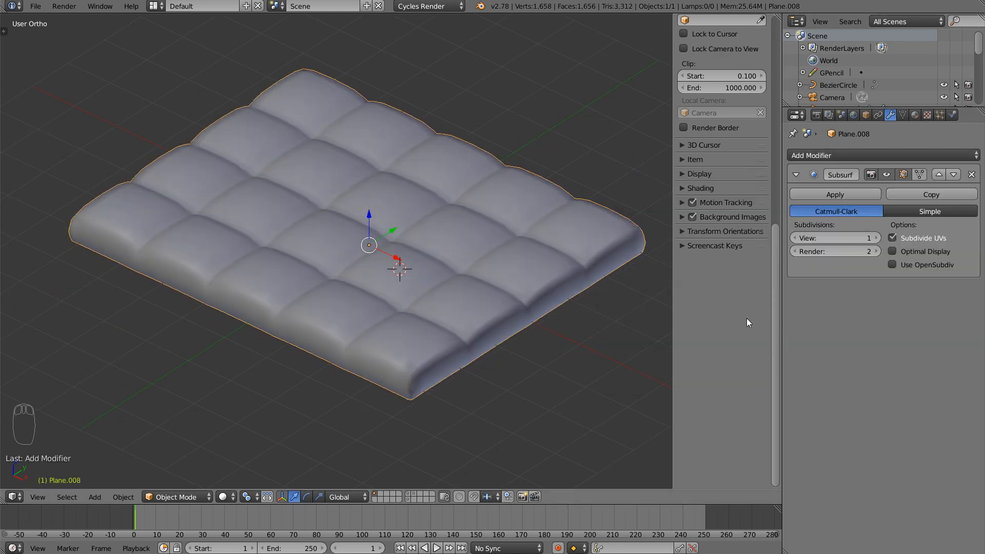
middle_click_drag(286, 306, 366, 321)
middle_click_drag(220, 343, 333, 320)
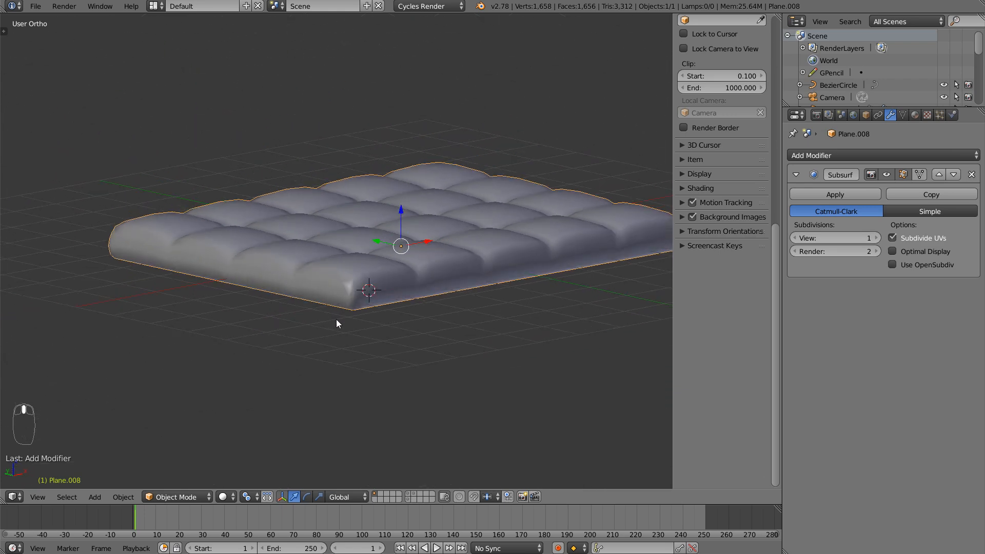
- Enter Edit Mode, clear the selection and select the upper side edge loops along two adjacent sides of the cushion
scroll(382, 287, "up", 3)
middle_click_drag(54, 235, 190, 267, "shift")
key("Tab")
scroll(184, 249, "up", 4)
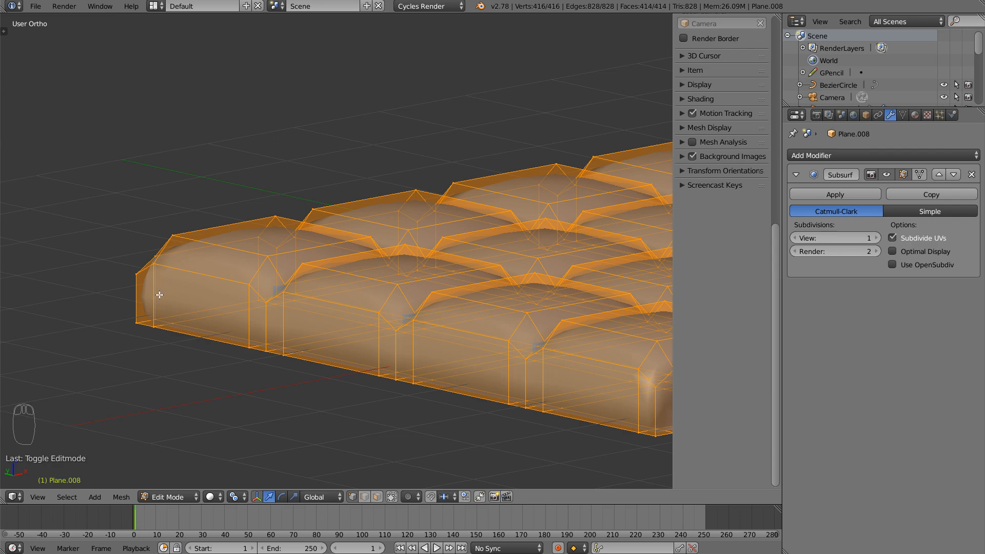
key("a")
right_click(197, 270, "alt")
middle_click_drag(195, 271, 262, 295)
right_click(206, 289, "alt+shift")
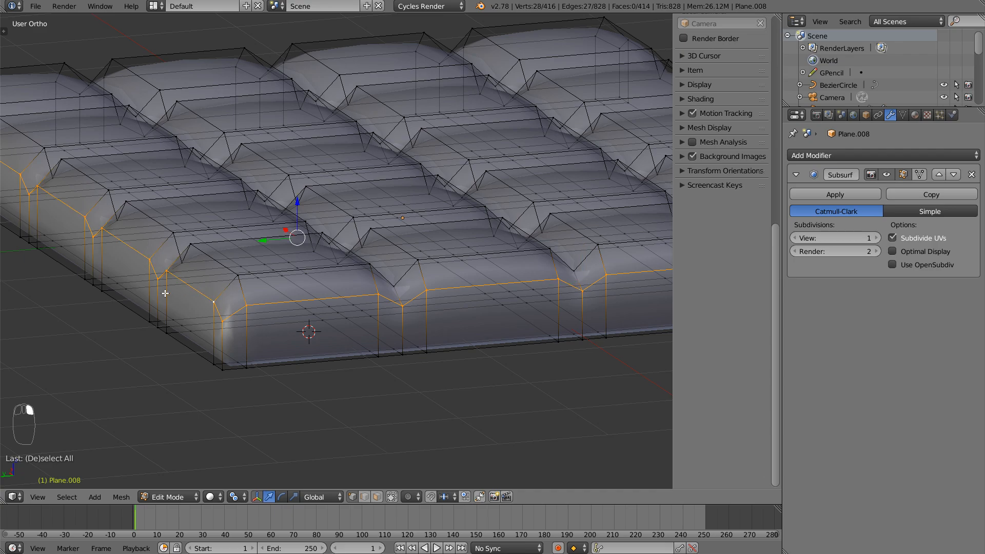
- Add the upper edge loops of the other two sides to the selection and flatten the complete rim along the Z axis
middle_click_drag(166, 300, 318, 299)
middle_click_drag(242, 327, 427, 220, "shift")
scroll(308, 308, "down", 2)
middle_click_drag(308, 308, 307, 310, "ctrl")
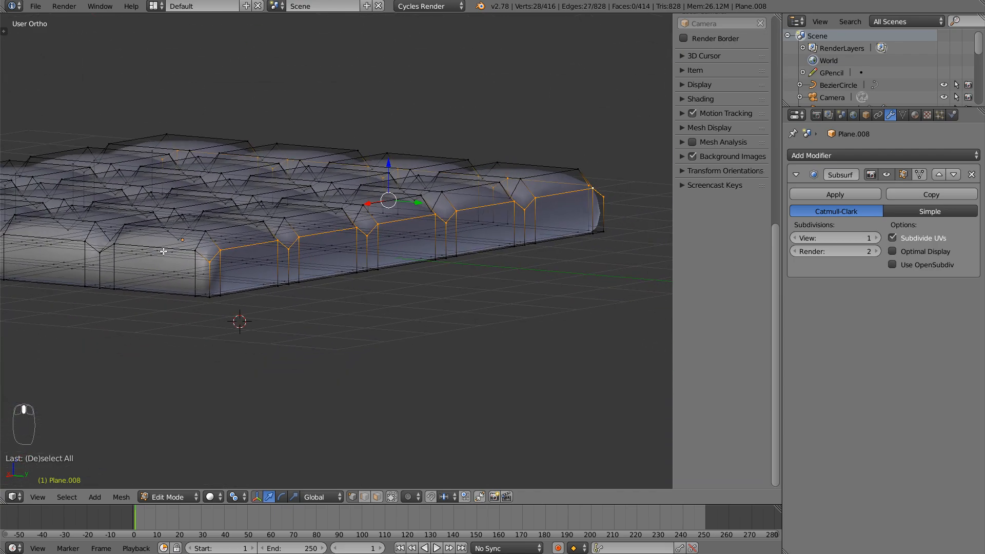
middle_click_drag(160, 277, 193, 303)
right_click(228, 378, "alt+shift")
middle_click_drag(187, 370, 287, 354)
right_click(314, 312, "alt+shift")
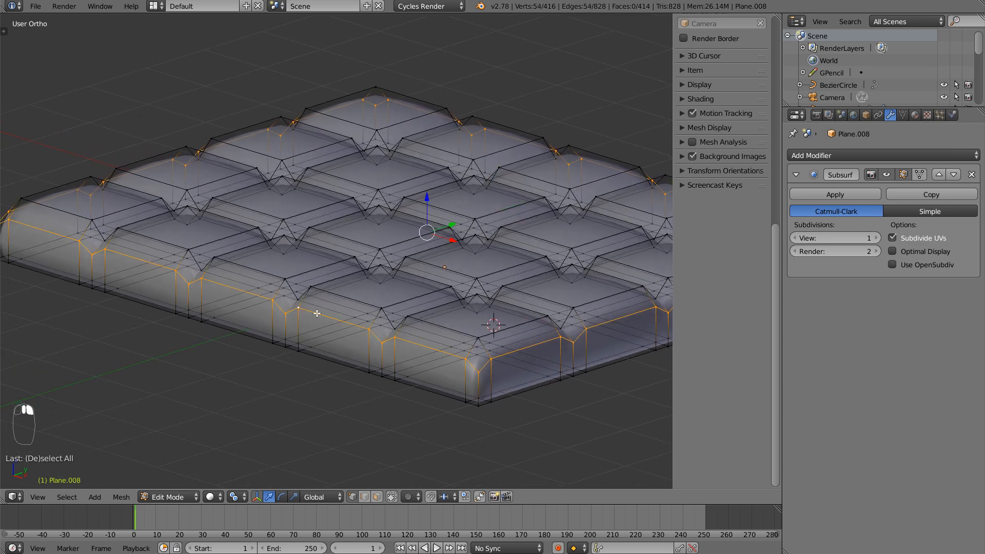
key("s")
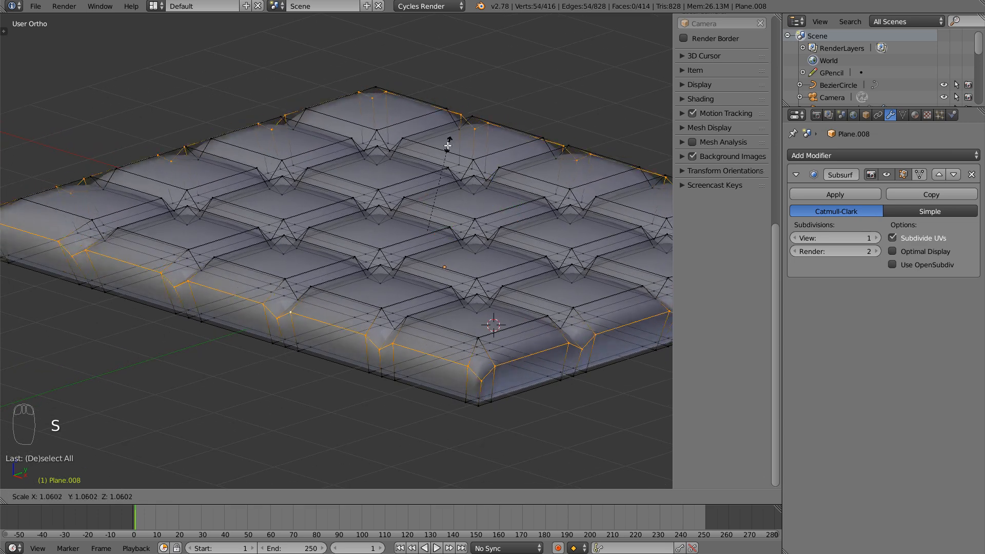
key("z")
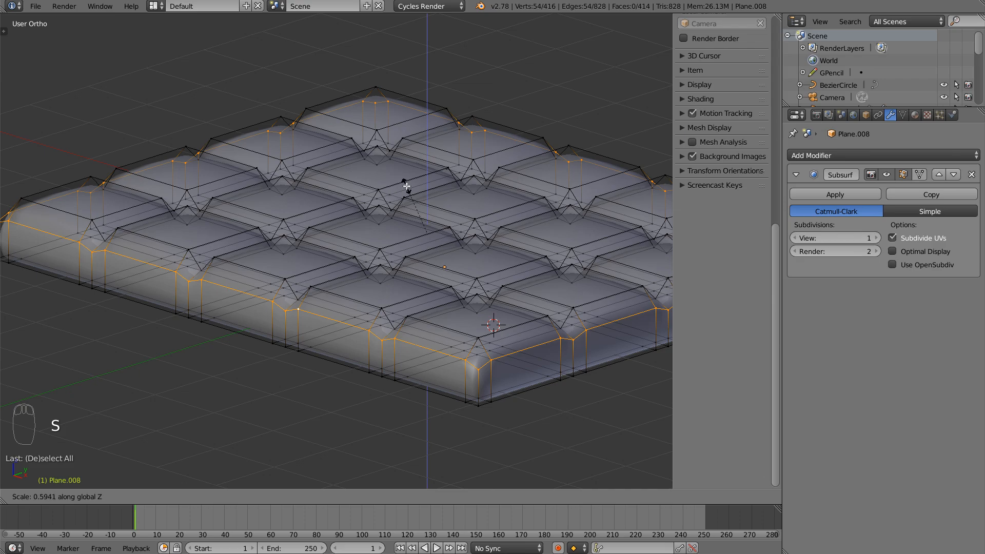
left_click(407, 187)
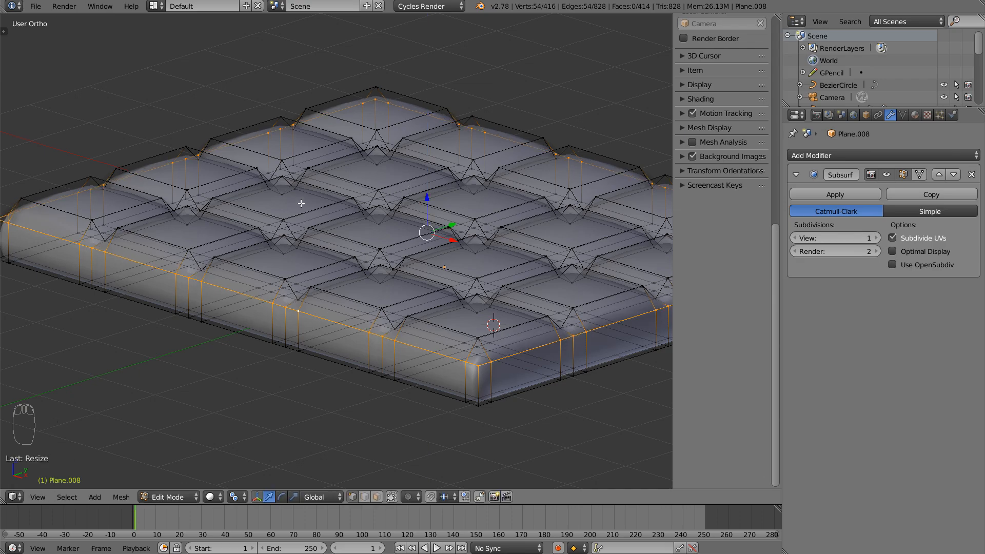
- Lower the flattened rim loop slightly along the Z axis, fine-tuning its height in the front view
middle_click_drag(361, 253, 323, 246)
key("g")
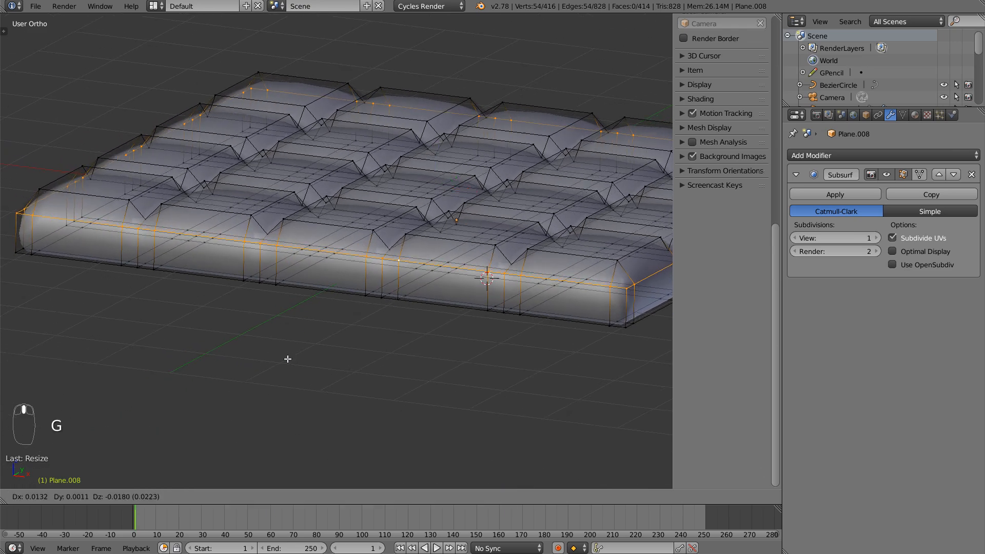
key("z")
left_click(277, 351)
middle_click_drag(277, 349, 303, 328)
middle_click_drag(226, 240, 308, 334, "shift")
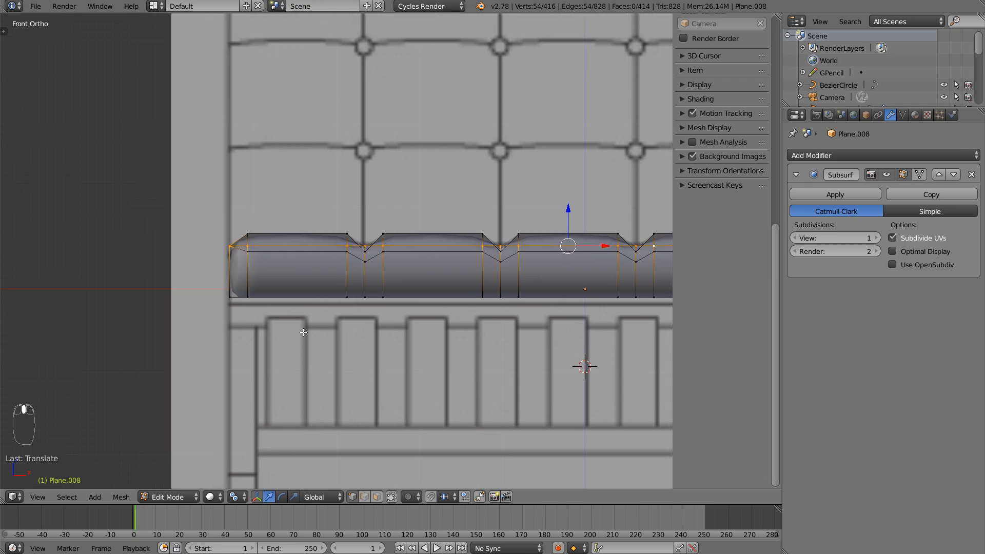
key("g")
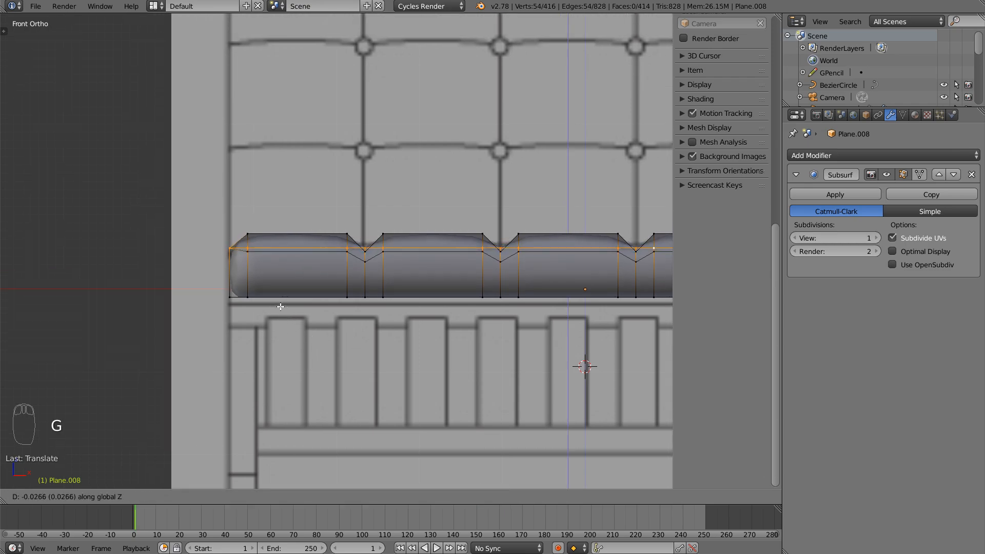
left_click(276, 310)
- Insert a horizontal loop cut around the cushion's side walls and slide it up close beneath the rim
mouse_move(276, 310)
middle_mouse_down()
mouse_move(284, 325)
mouse_move(244, 376)
mouse_move(276, 348)
mouse_move(263, 319)
middle_mouse_up()
key("a")
key("ctrl+r")
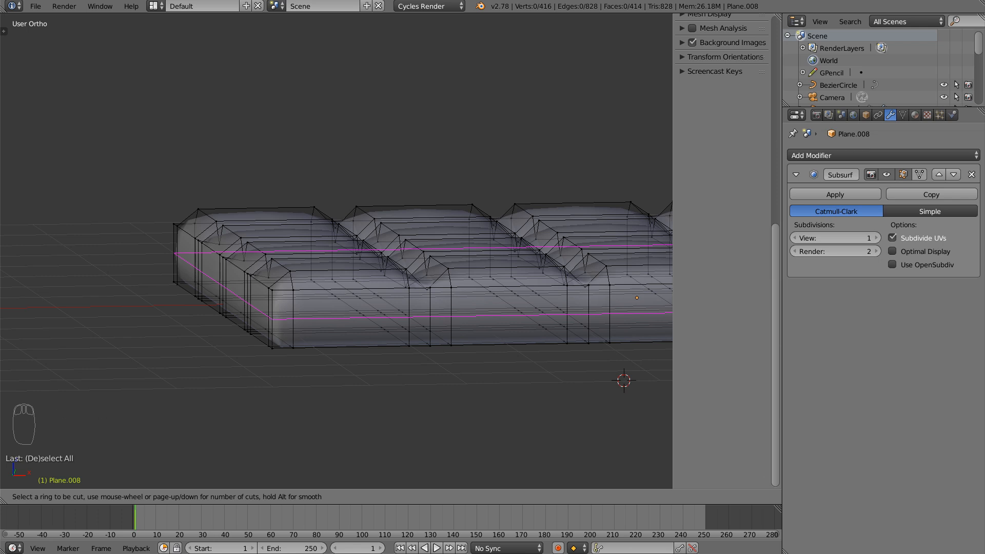
left_click(273, 319)
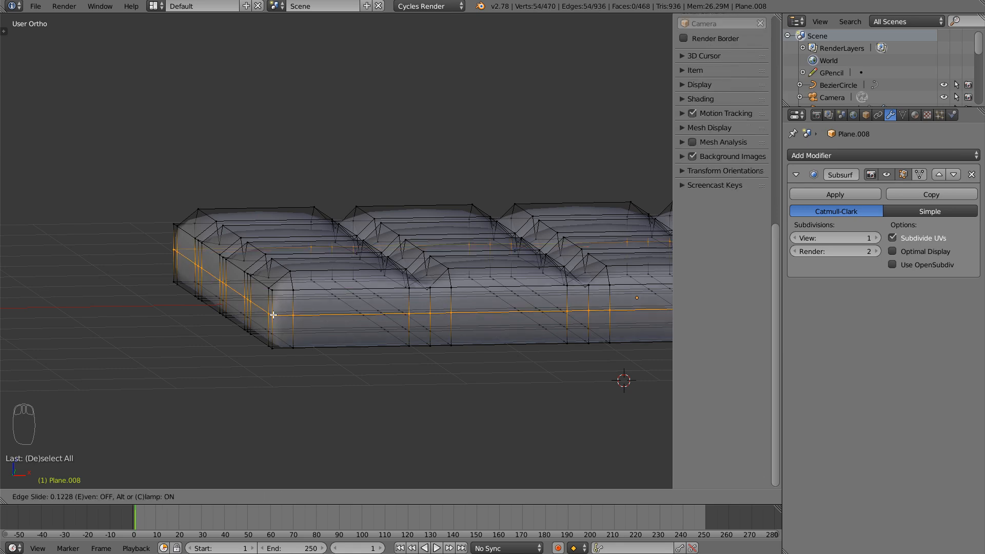
left_click(273, 321)
- Insert a second loop cut around the side walls near the bottom edge, return to Object Mode and inspect the smoothed cushion
scroll(315, 275, "up", 2)
middle_click_drag(264, 339, 308, 327, "shift")
key("a")
key("ctrl+r")
left_click(290, 344)
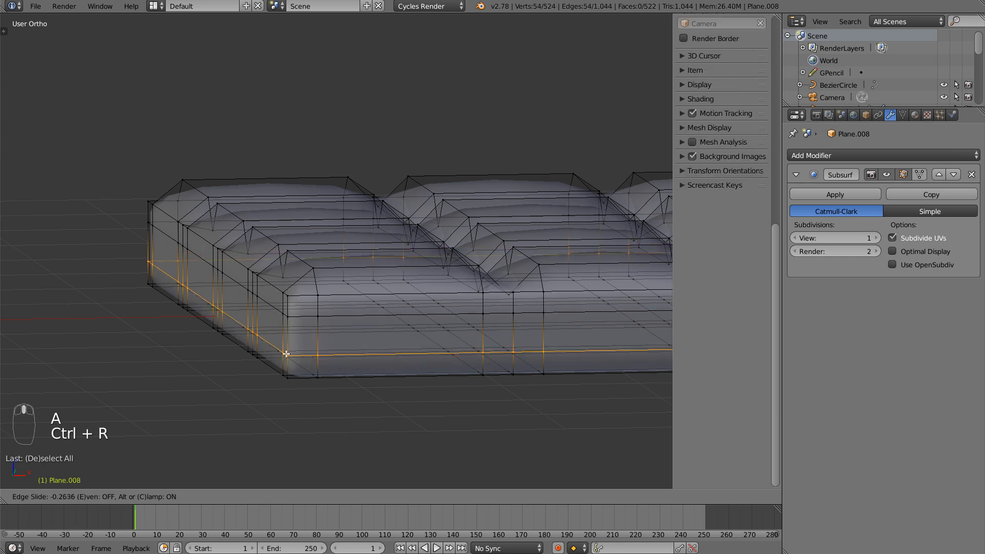
left_click(287, 359)
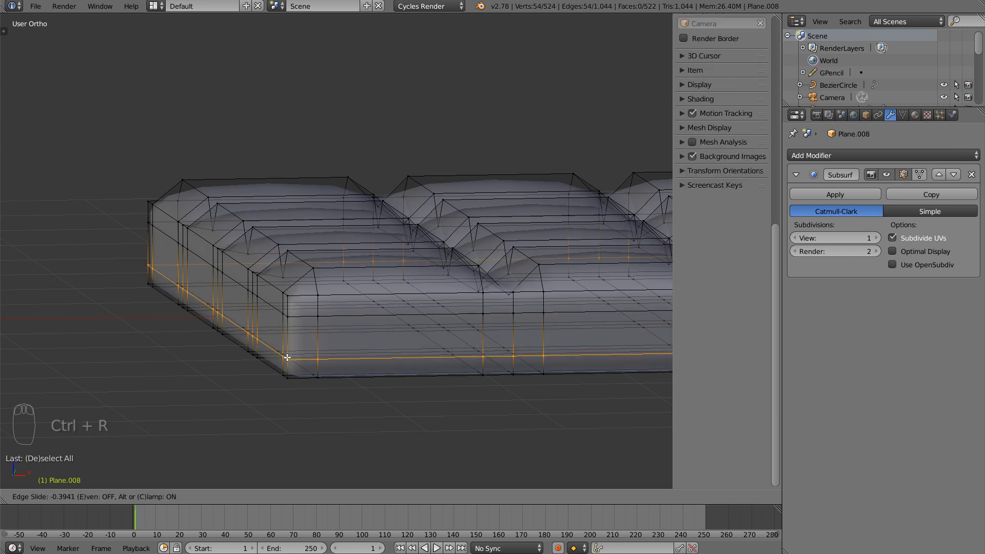
key("Tab")
scroll(359, 334, "down", 2)
middle_click_drag(405, 287, 398, 325)
scroll(279, 394, "down", 3)
- In the right view, box-select the cushion's bottom vertices and lower them slightly along the Z axis, returning to Object Mode
middle_click_drag(279, 395, 314, 340)
scroll(359, 356, "up", 2)
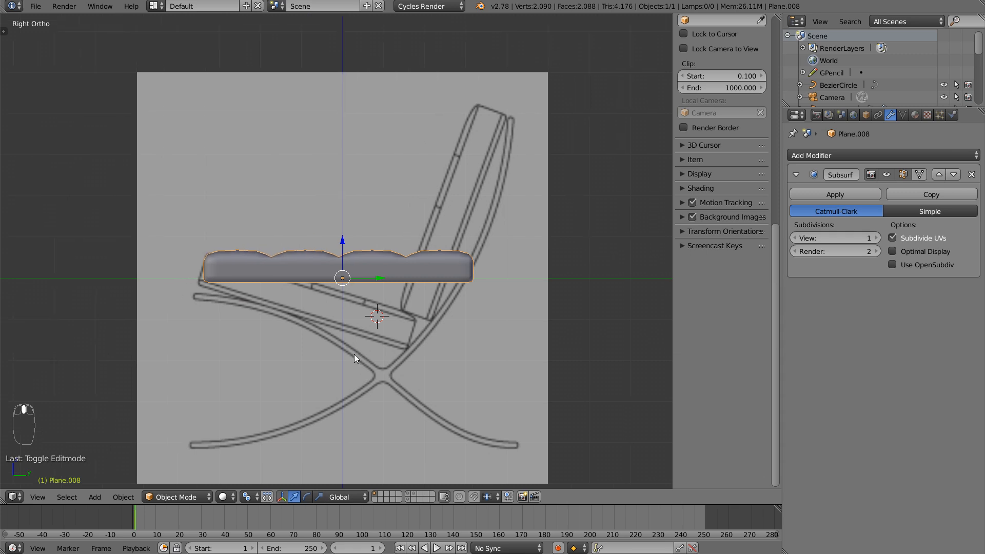
key("Tab")
key("a")
key("a")
key("b")
left_click_drag(453, 330, 523, 330)
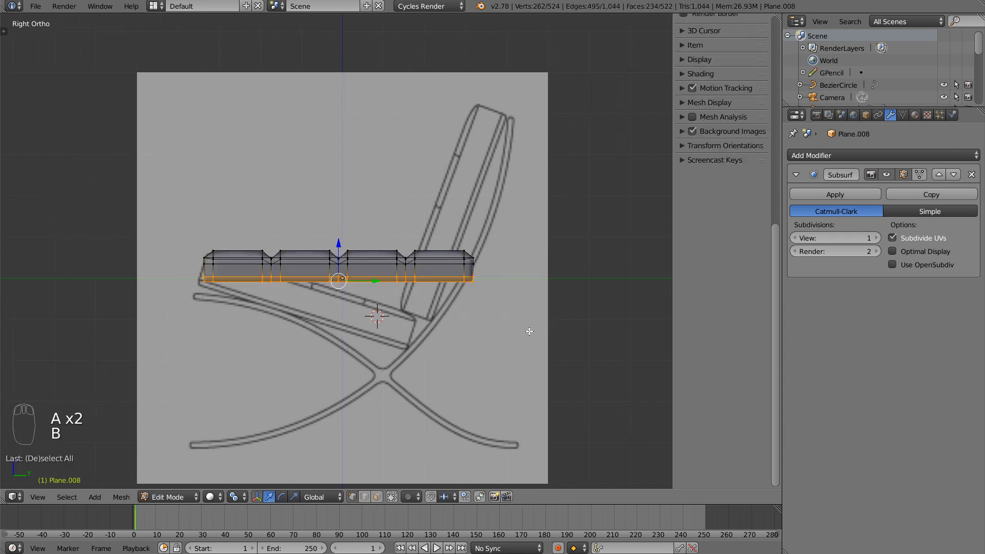
key("g")
right_click(506, 337)
key("g")
key("z")
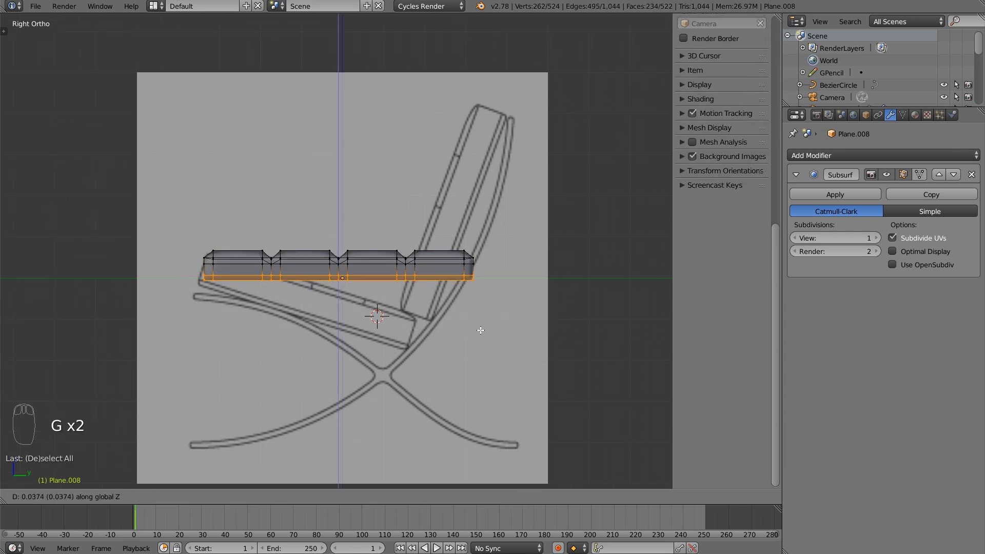
left_click(476, 361)
middle_click_drag(461, 362, 374, 341)
key("Tab")
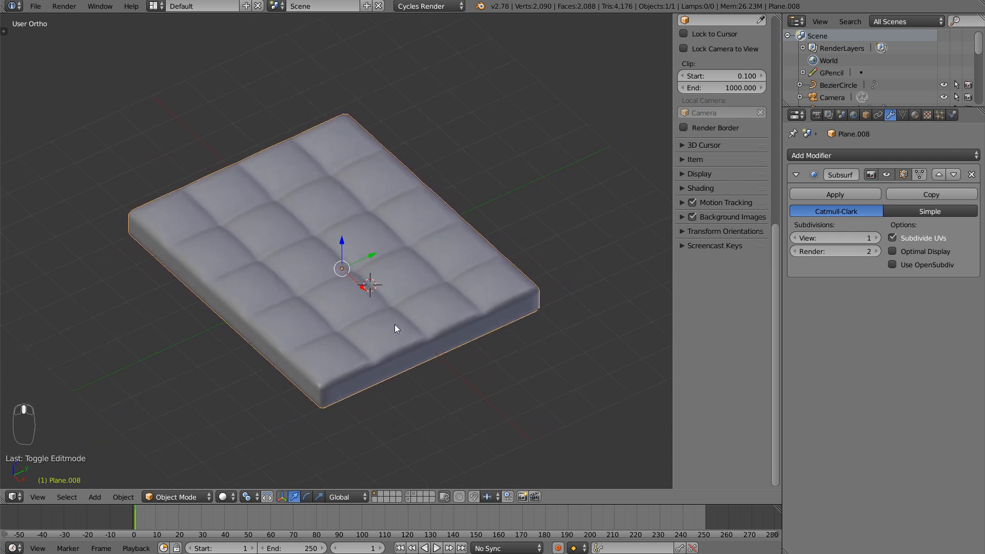
- Maximize the 3D view without its properties region and select the rim edge loops on all four cushion sides in Edit Mode
scroll(377, 322, "up", 2)
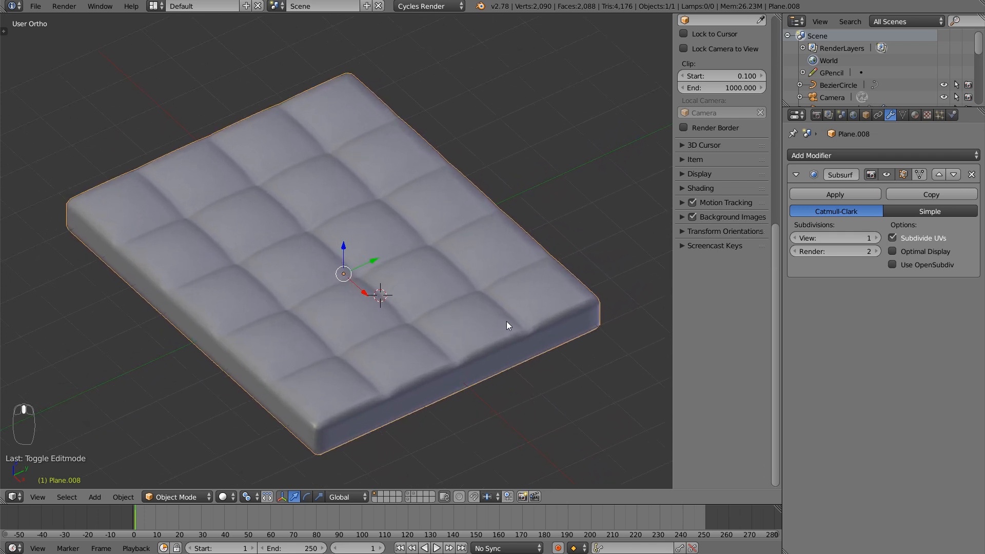
key("shift+space")
key("n")
middle_click_drag(531, 301, 477, 318)
key("Tab")
middle_click_drag(573, 239, 462, 321)
right_click(538, 285, "alt")
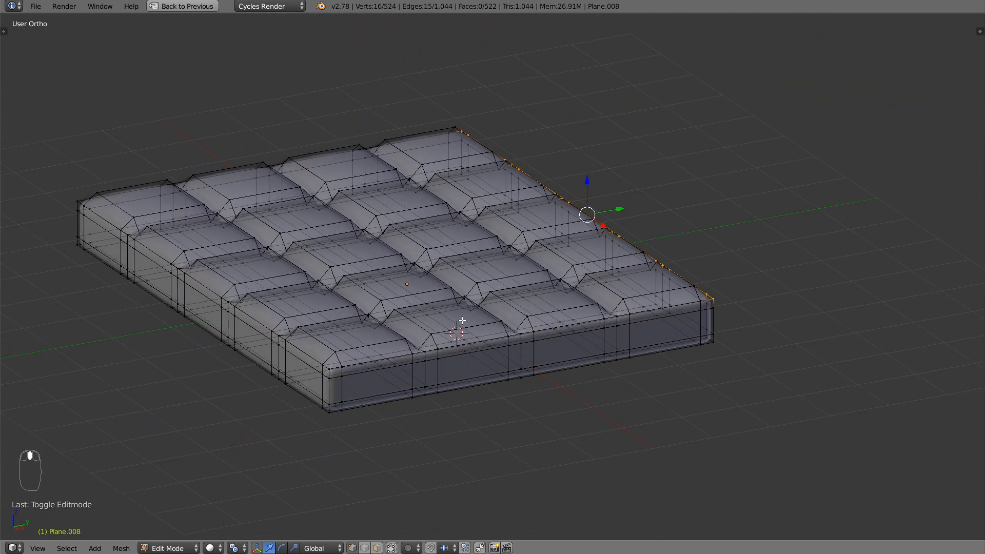
mouse_move(314, 383)
middle_mouse_down()
mouse_move(285, 403)
mouse_move(312, 374)
middle_mouse_up()
right_click(246, 394, "alt+shift")
right_click(296, 318, "alt+shift")
middle_click_drag(245, 351, 334, 353)
right_click(311, 327, "alt+shift")
- Extend the selection with the four crosswise seam loops and the middle lengthwise seam loop between the tiles
middle_click_drag(344, 319, 319, 258)
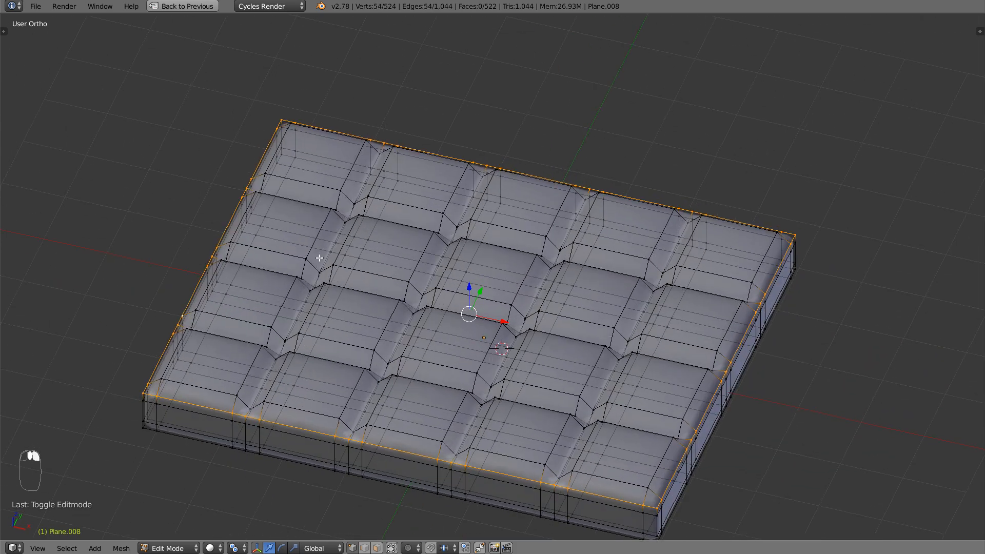
middle_click_drag(314, 301, 300, 215)
right_click(322, 214, "alt+shift")
right_click(282, 209, "alt+shift")
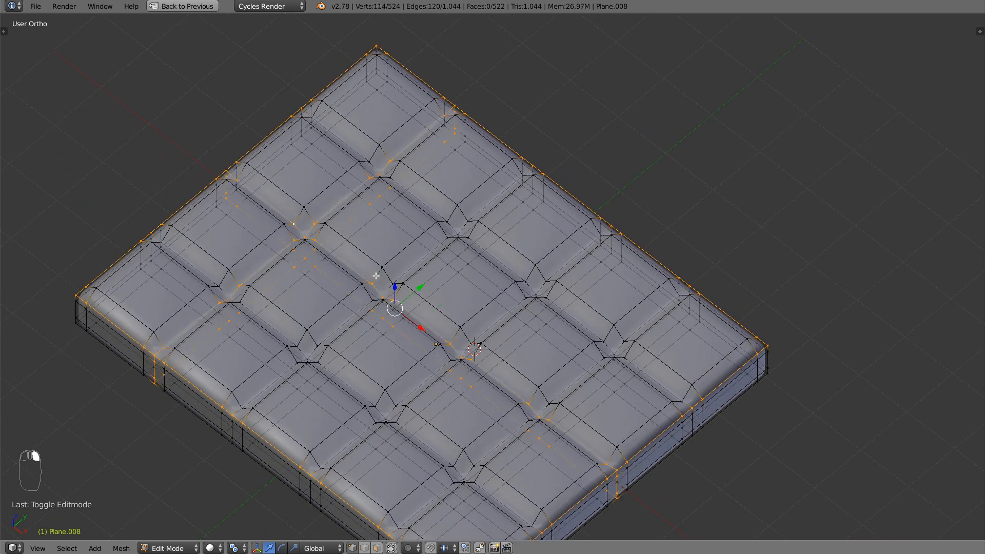
right_click(416, 259, "alt+shift")
right_click(487, 326, "alt+shift")
right_click(573, 381, "alt+shift")
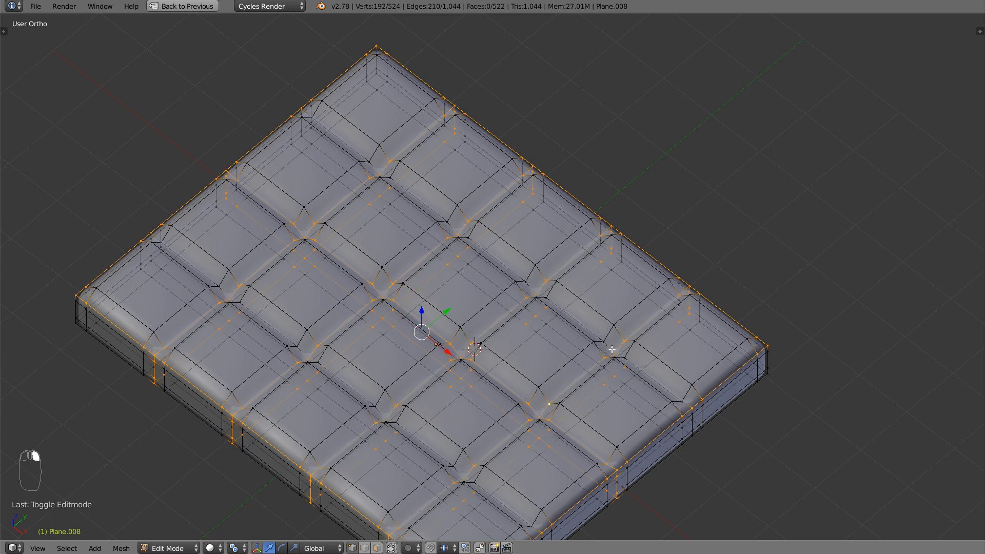
- Add the two remaining lengthwise seam loops to the selection, undoing any wrongly picked loops
right_click(585, 326, "alt+shift")
right_click(507, 387, "alt+shift")
right_click(511, 386, "alt+shift")
right_click(433, 449, "alt+shift")
key("ctrl+z")
right_click(434, 445, "alt+shift")
key("ctrl+z")
right_click(431, 445, "alt+shift")
- Try to box-deselect the seam loops' side-wall vertices through the middle of the cushion in the front and right views
middle_click_drag(390, 425, 440, 372)
middle_click_drag(488, 335, 461, 359)
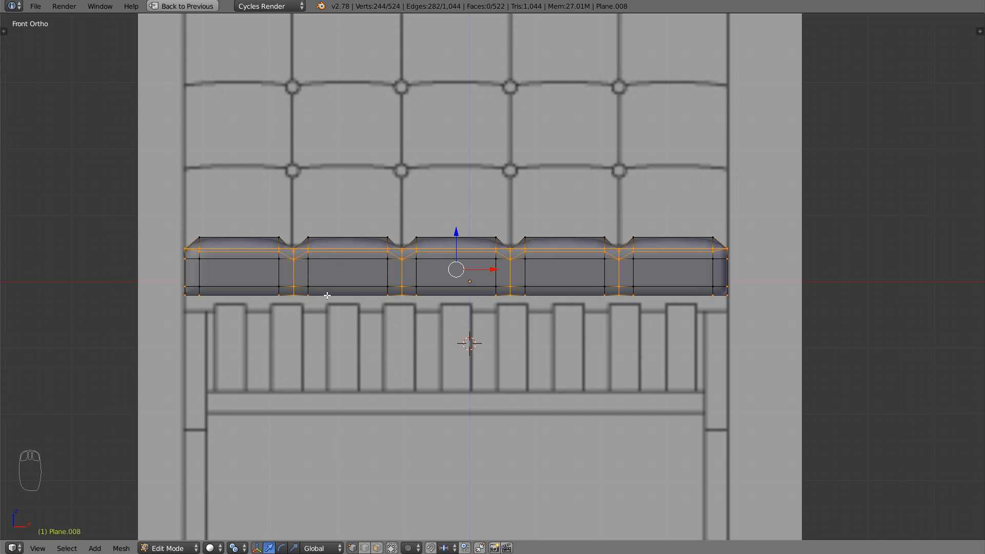
middle_click_drag(352, 304, 342, 329, "shift")
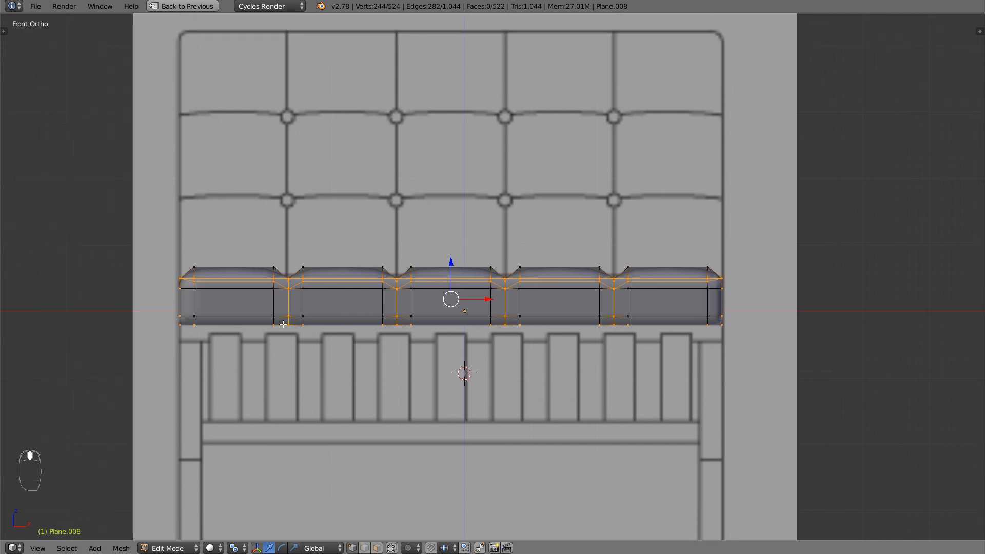
key("b")
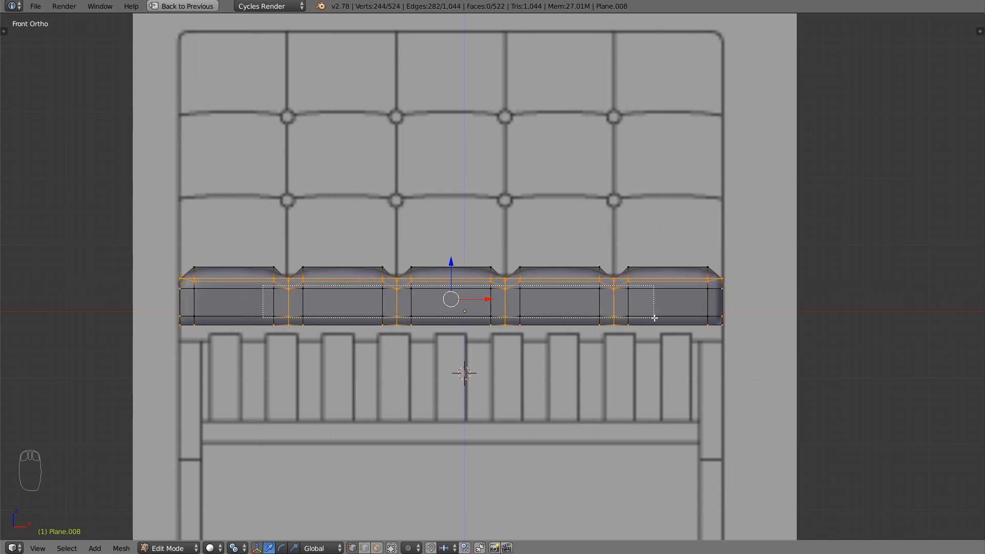
middle_click_drag(616, 334, 511, 349)
key("b")
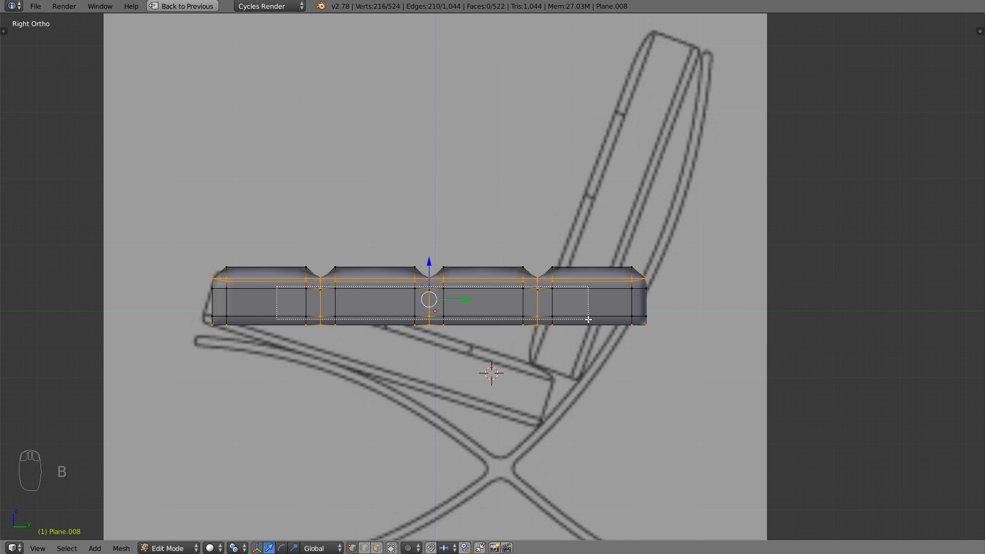
middle_click_drag(586, 325, 518, 377)
key("g")
right_click(487, 374)
key("z")
mouse_move(462, 392)
middle_mouse_down()
mouse_move(471, 421)
mouse_move(479, 418)
mouse_move(472, 382)
mouse_move(444, 446)
mouse_move(450, 429)
middle_mouse_up()
key("ctrl+z")
key("ctrl+z")
- Box-deselect the seam vertices on the cushion's outer side walls in wireframe from the right and back views, and restore solid shading
middle_click_drag(478, 416, 448, 387)
middle_click_drag(380, 391, 428, 361, "shift")
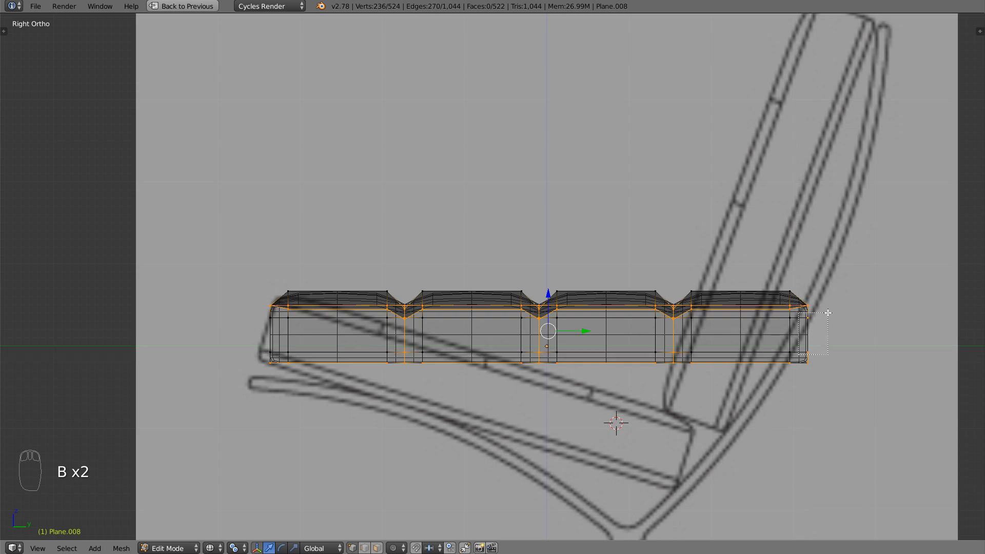
middle_click_drag(827, 314, 827, 313)
key("ctrl+KP_1")
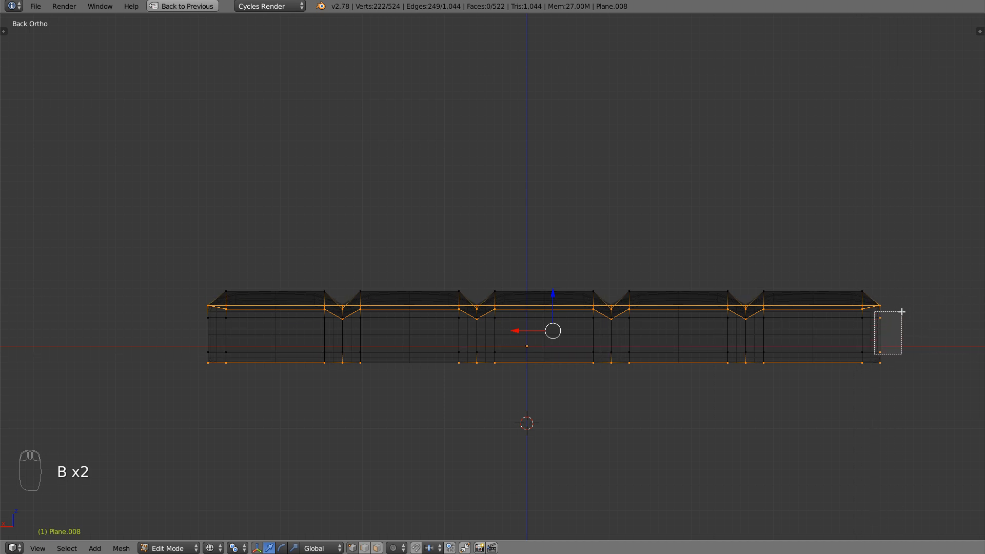
middle_click_drag(863, 324, 833, 347)
key("z")
key("g")
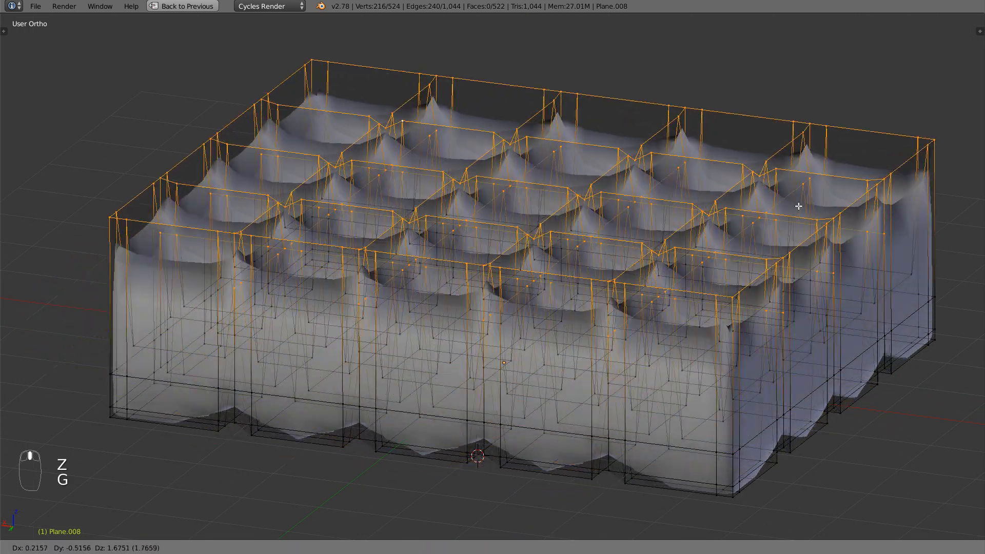
right_click(847, 234)
- Cancel the test move and add the vertical edges at the cushion's four corners to the selection, undoing wrongly picked loops
middle_click_drag(725, 378, 689, 331)
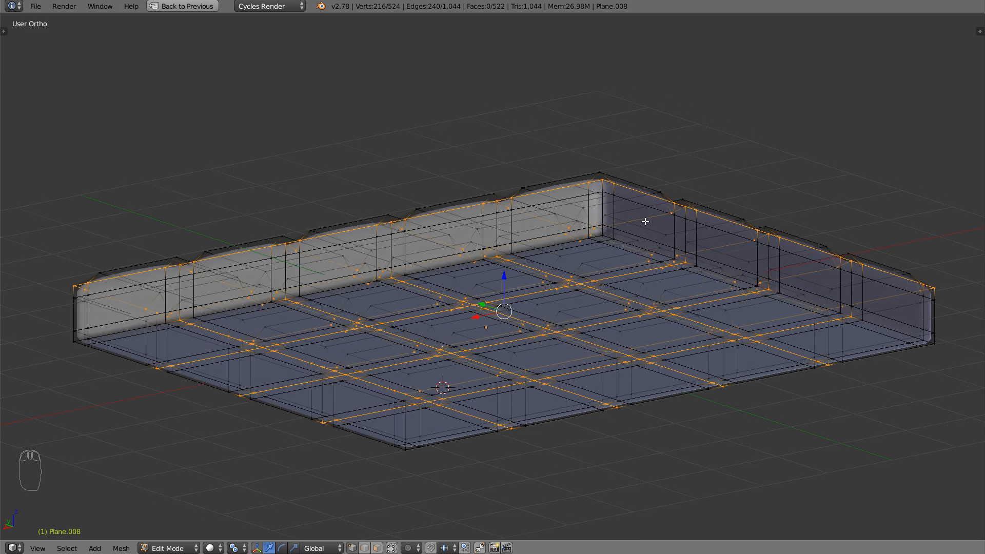
middle_click_drag(604, 200, 669, 158)
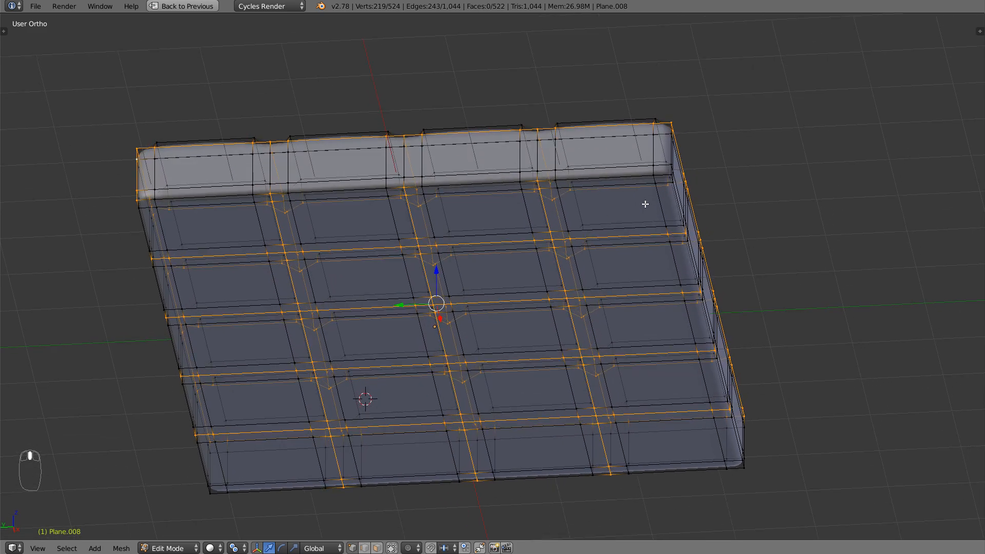
middle_click_drag(649, 200, 597, 228)
middle_click_drag(446, 283, 673, 98)
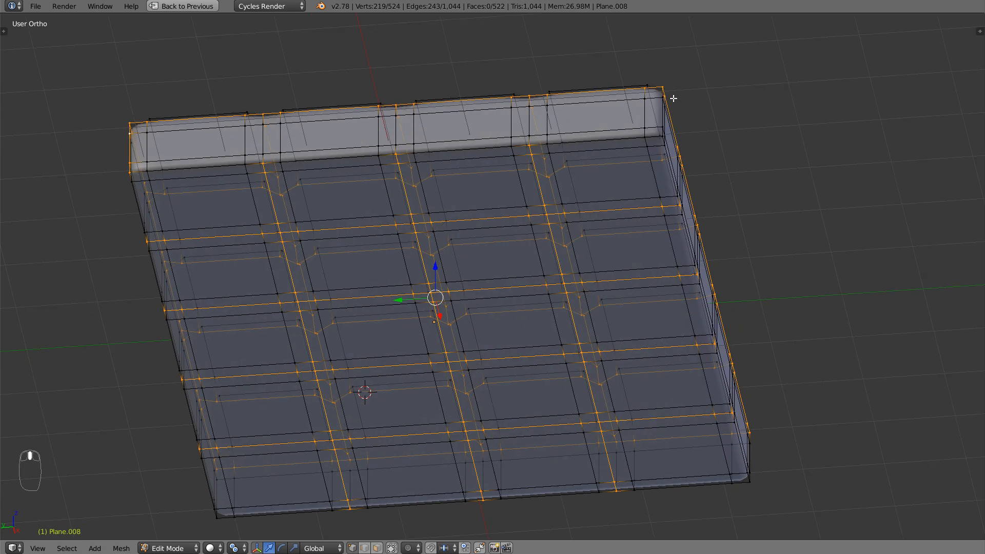
right_click(657, 118, "alt+shift")
key("ctrl+z")
right_click(664, 115, "alt+shift")
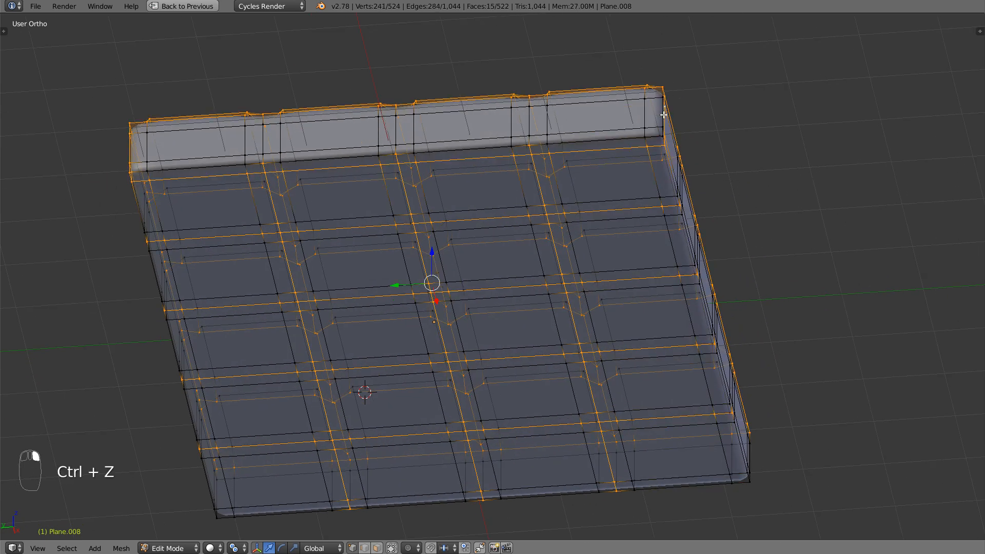
key("ctrl+z")
middle_click_drag(709, 186, 934, 317)
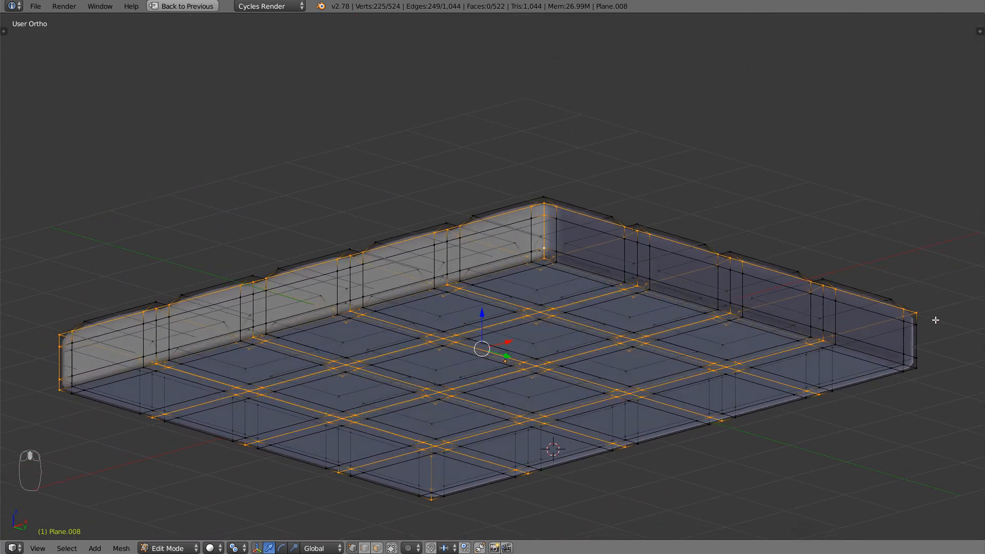
middle_click_drag(816, 362, 864, 388)
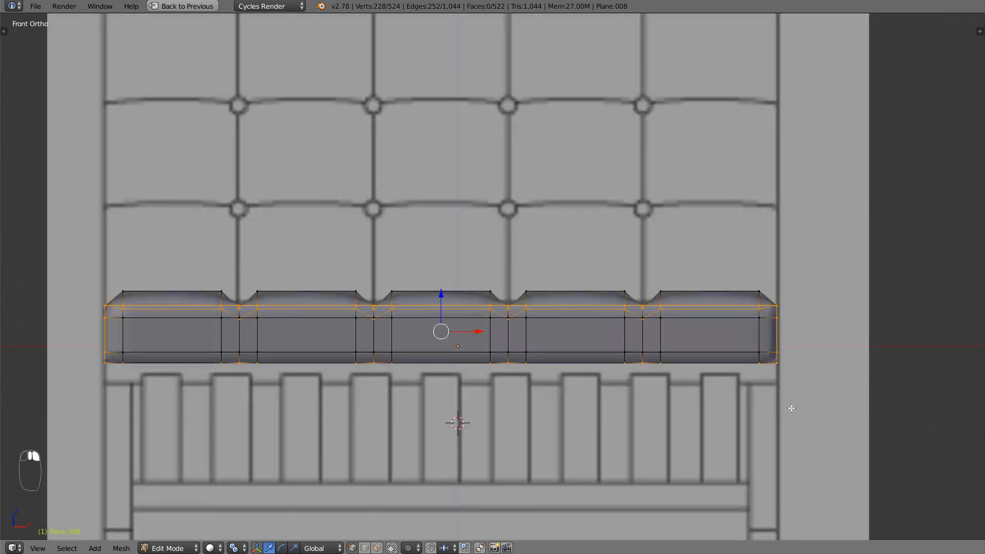
- Box-deselect the seam vertices on the cushion's underside in the front and right views
middle_click_drag(697, 380, 724, 346, "shift")
mouse_move(285, 333)
middle_mouse_down()
mouse_move(284, 287)
mouse_move(293, 317)
middle_mouse_up()
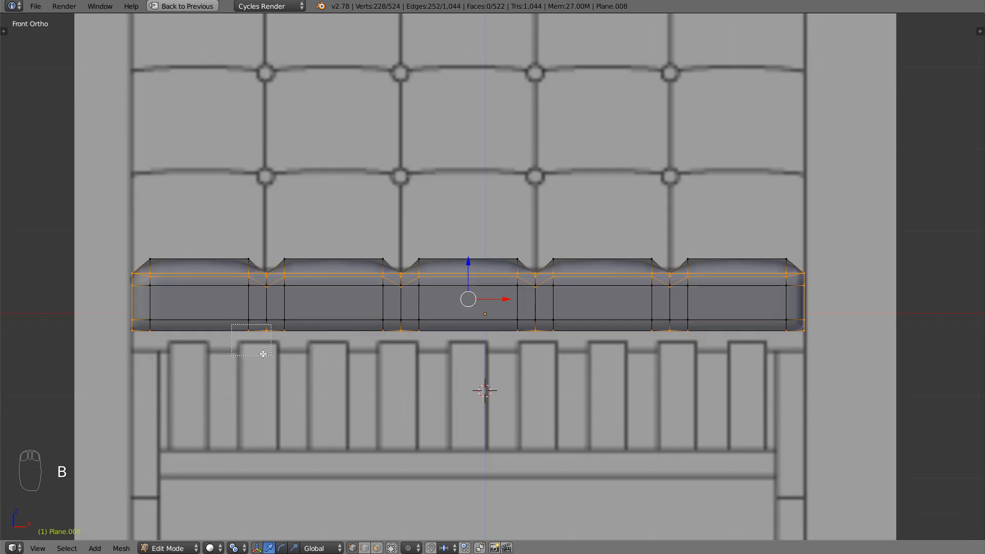
middle_click_drag(738, 389, 551, 384)
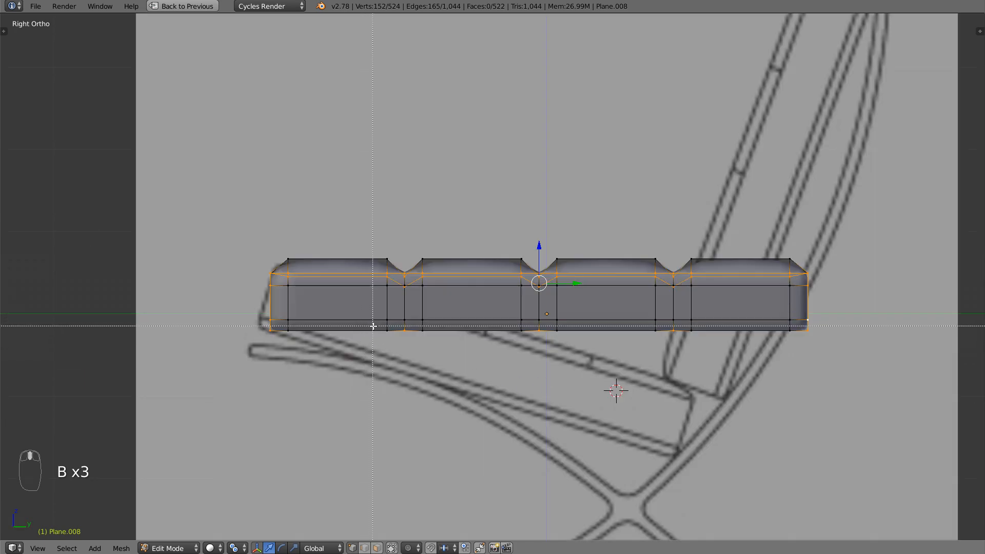
middle_click_drag(624, 399, 590, 389)
key("b")
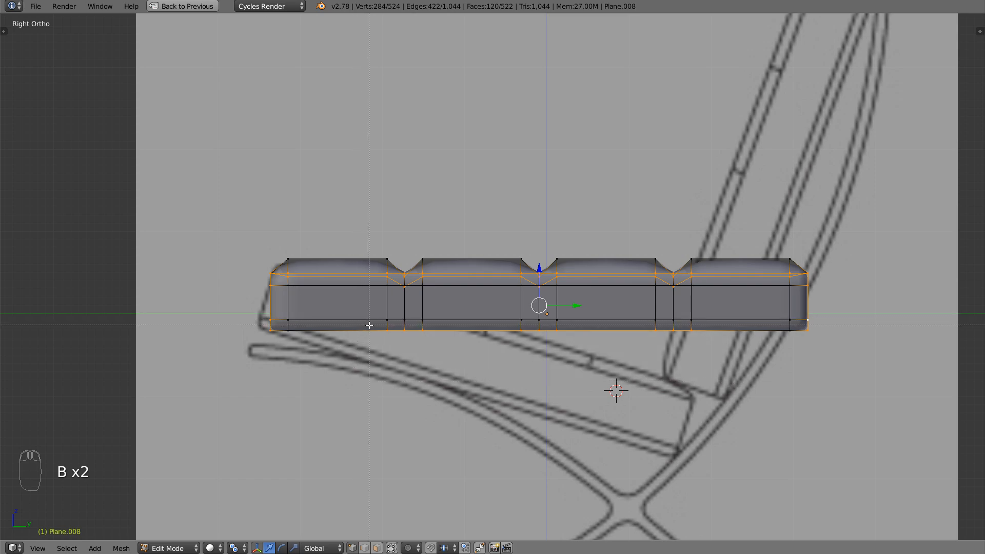
- Complete the bottom rim edges in the selection and check the selected edges with a cancelled test move
middle_click_drag(656, 383, 509, 349)
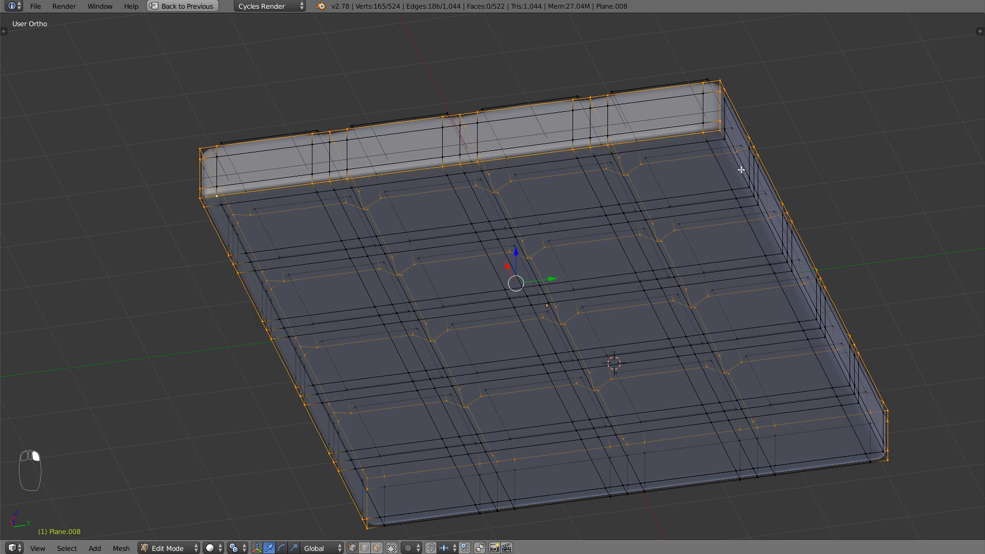
middle_click_drag(720, 354, 725, 424)
key("g")
right_click(746, 355)
middle_click_drag(643, 374, 684, 377)
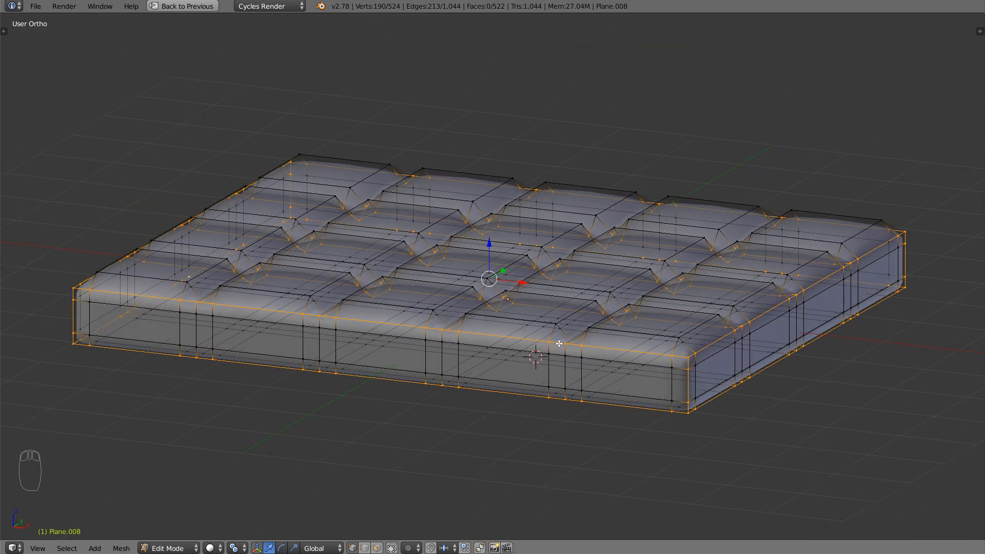
- Duplicate the selected rim, seam and corner edges in place, separate the copy into its own object and return to object mode
key("shift+d")
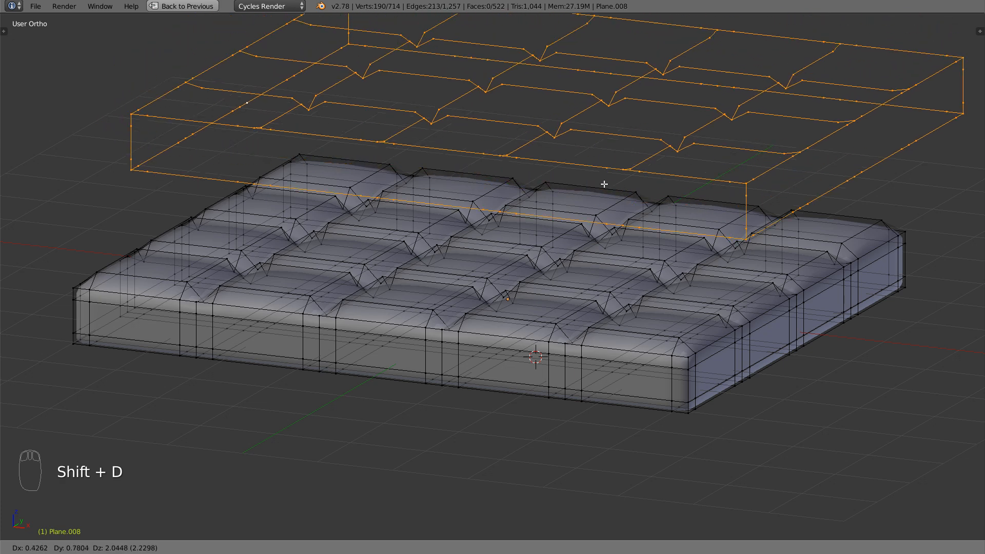
right_click(592, 211)
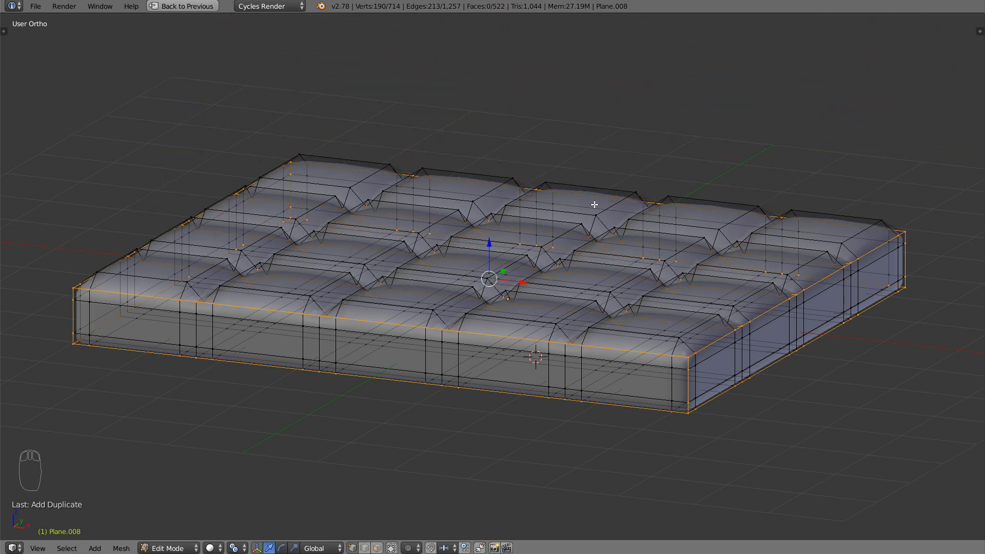
key("p")
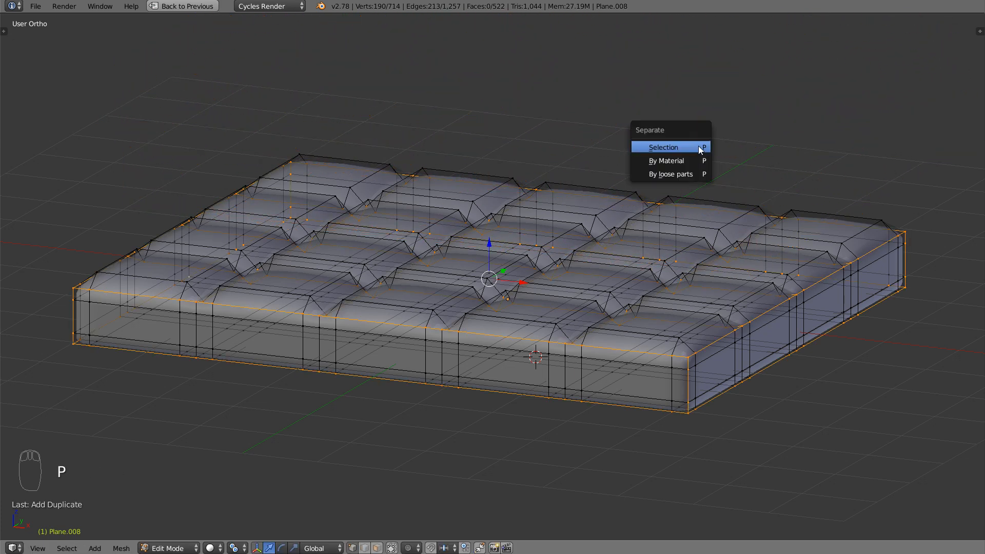
left_click(696, 149)
middle_click_drag(710, 159, 682, 187)
key("Tab")
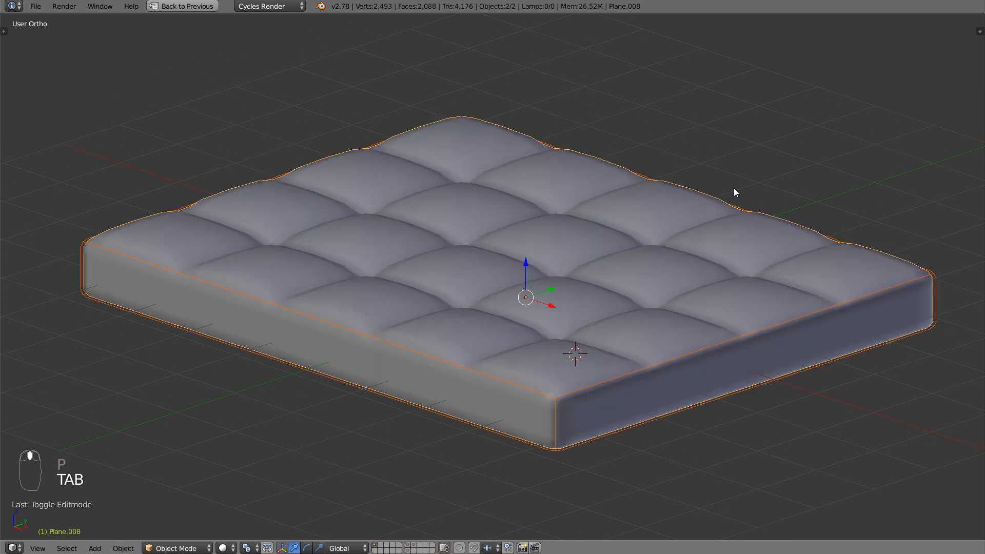
- Select the separated seam object, cancel its test move and add a Skin modifier to it
right_click(732, 206)
key("g")
right_click(670, 217)
key("shift+space")
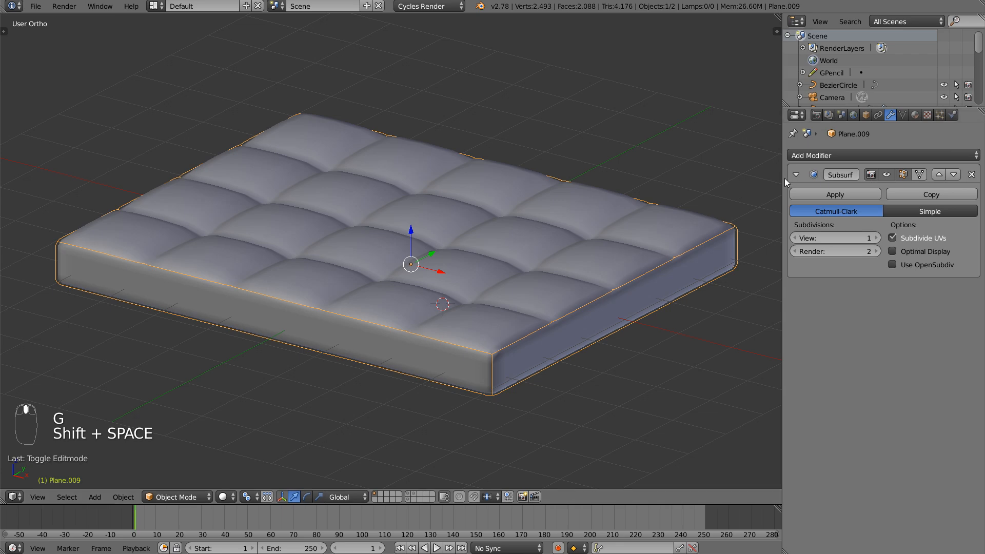
left_click(818, 155)
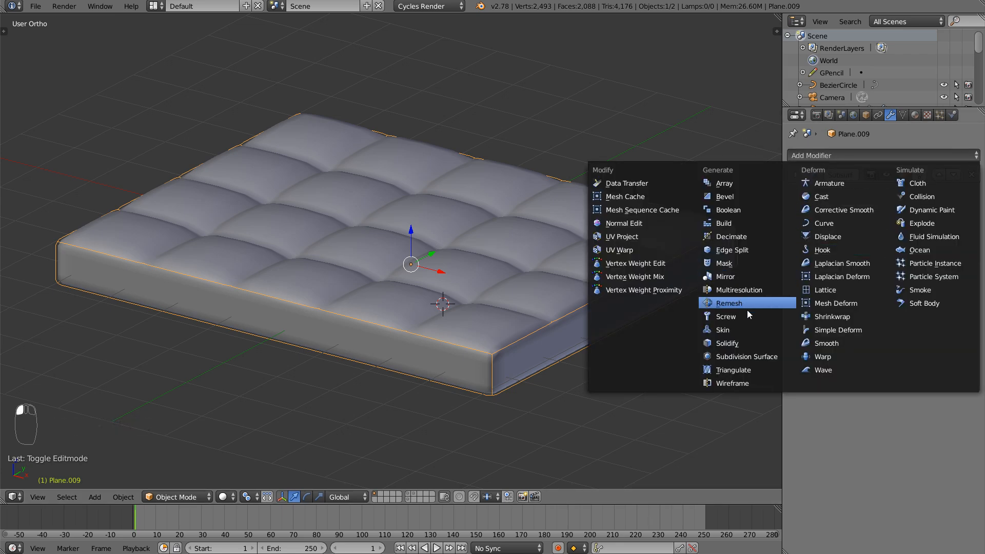
left_click(751, 331)
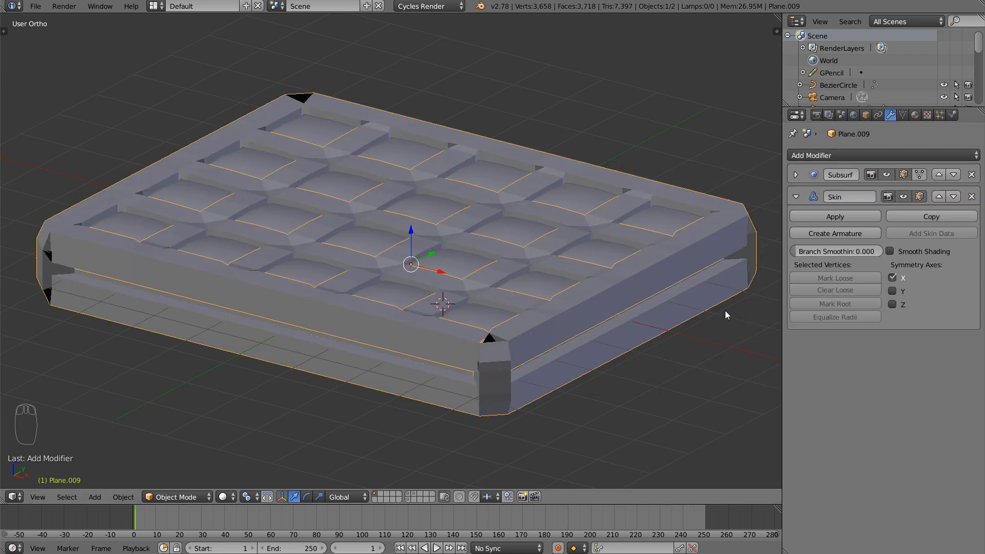
- Select all vertices of the seam object and scale the skin radius down to thin piping
middle_click_drag(566, 312, 539, 309)
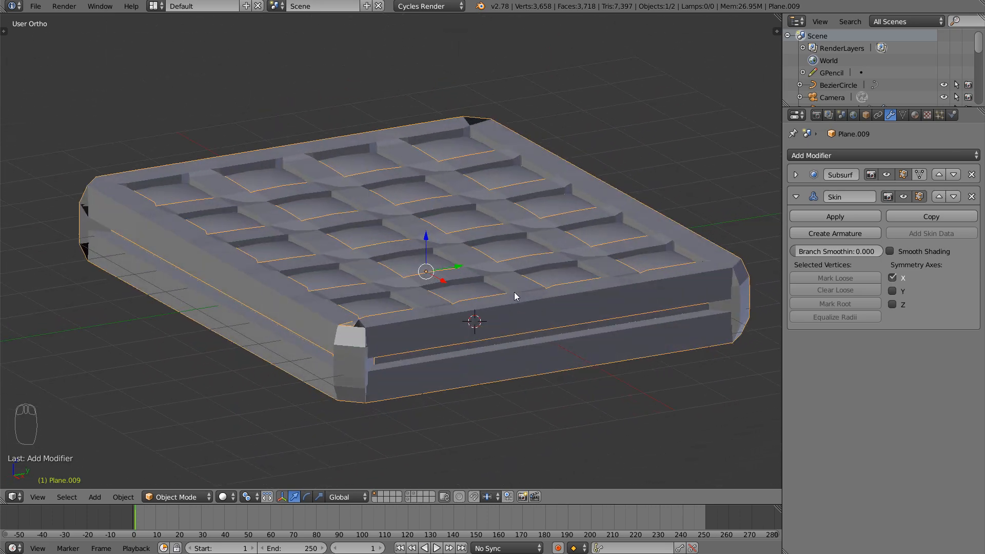
middle_click_drag(500, 279, 532, 291)
key("Tab")
key("a")
key("a")
middle_click_drag(572, 324, 566, 371)
key("Tab")
key("Tab")
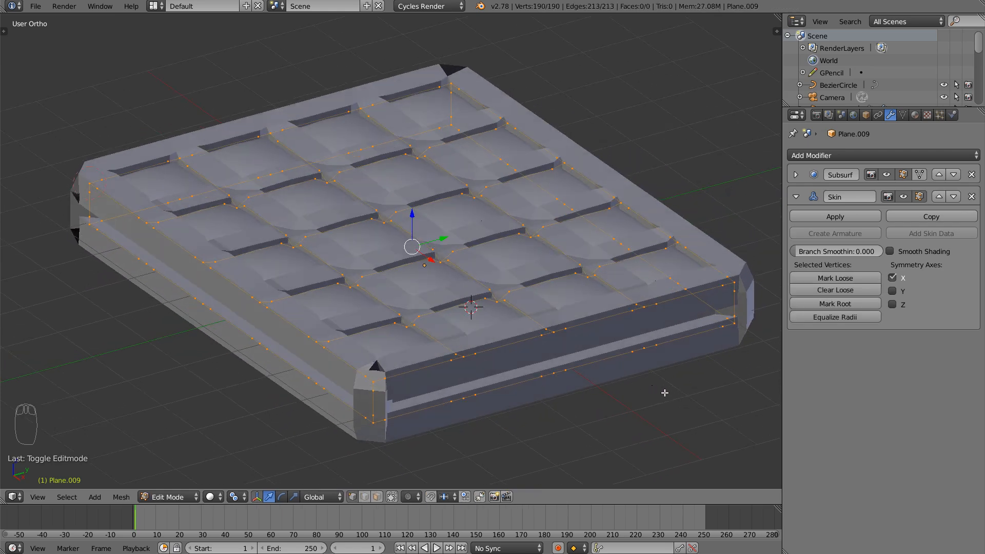
key("ctrl+a")
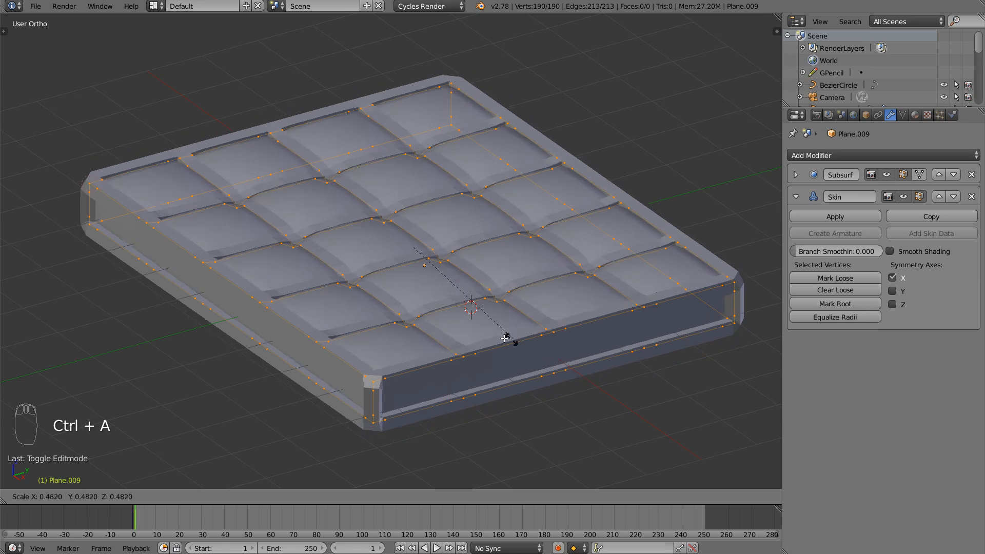
left_click(428, 282)
key("ctrl+a")
left_click(508, 335)
- Reduce the piping's skin radius once more at close range, leave edit mode and check the corner
scroll(512, 341, "up", 5)
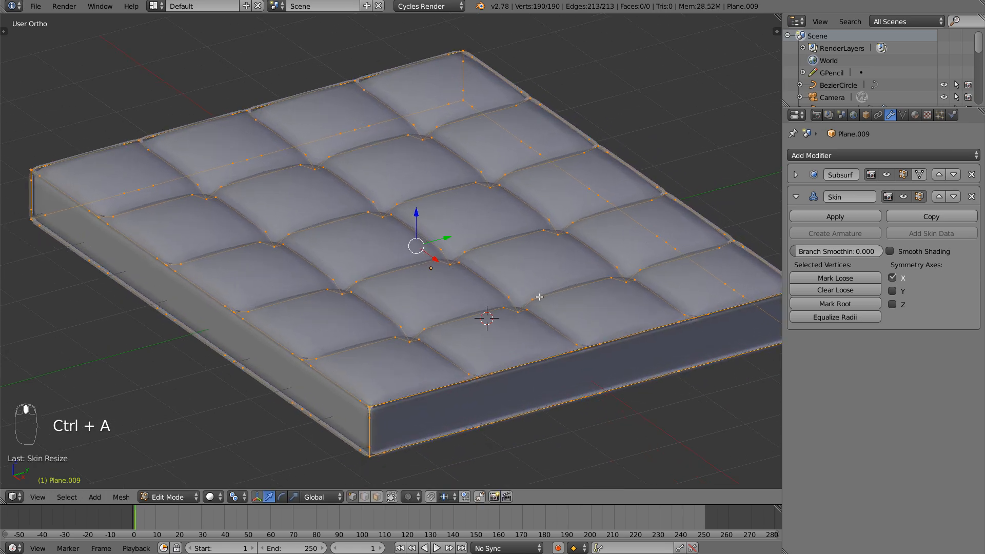
scroll(544, 336, "up", 5)
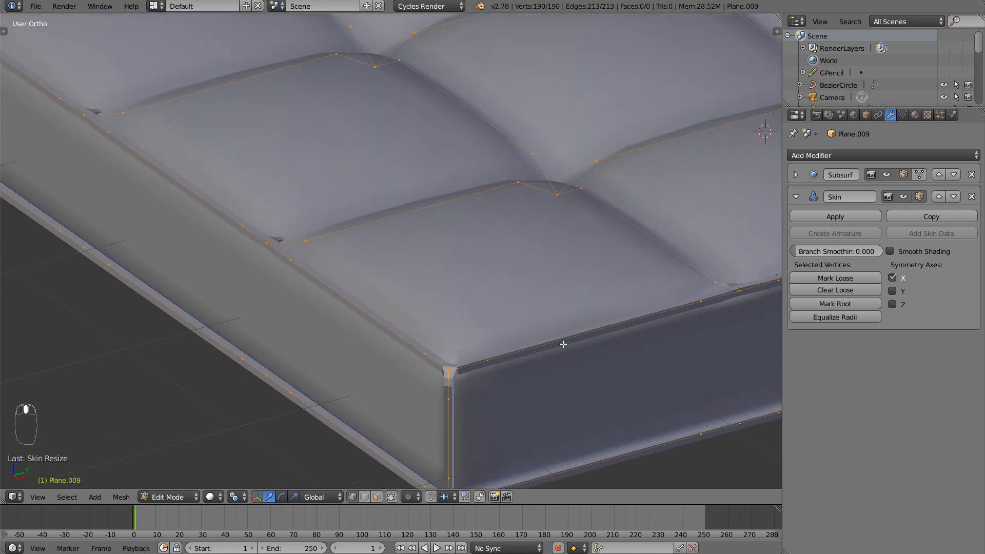
key("ctrl+a")
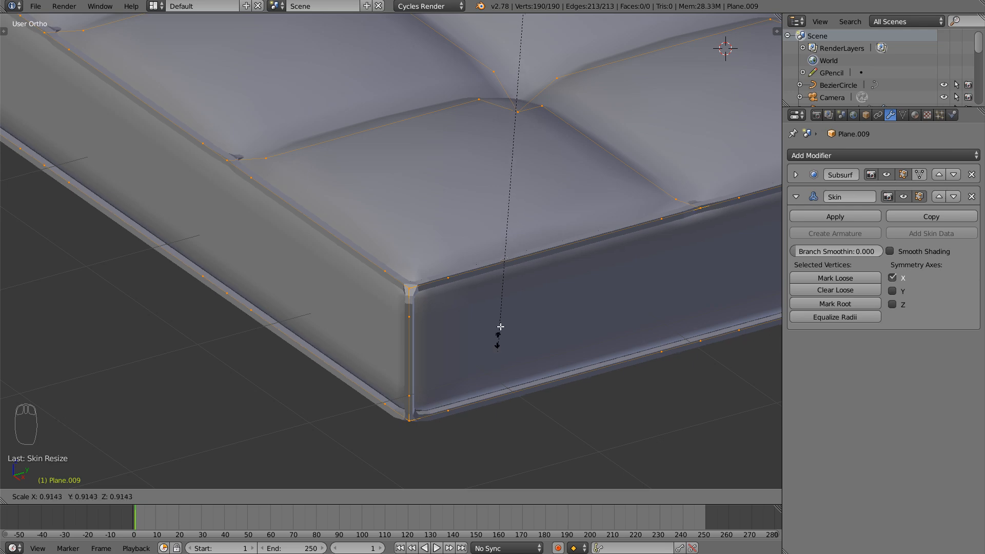
left_click(503, 243)
key("Tab")
middle_click_drag(549, 322, 587, 342)
scroll(514, 402, "down", 2)
middle_click_drag(512, 406, 564, 383)
- Clear the vertex selection and box-select the piping's upper seam and rim vertices in the front view
key("KP_1")
scroll(585, 344, "up", 3)
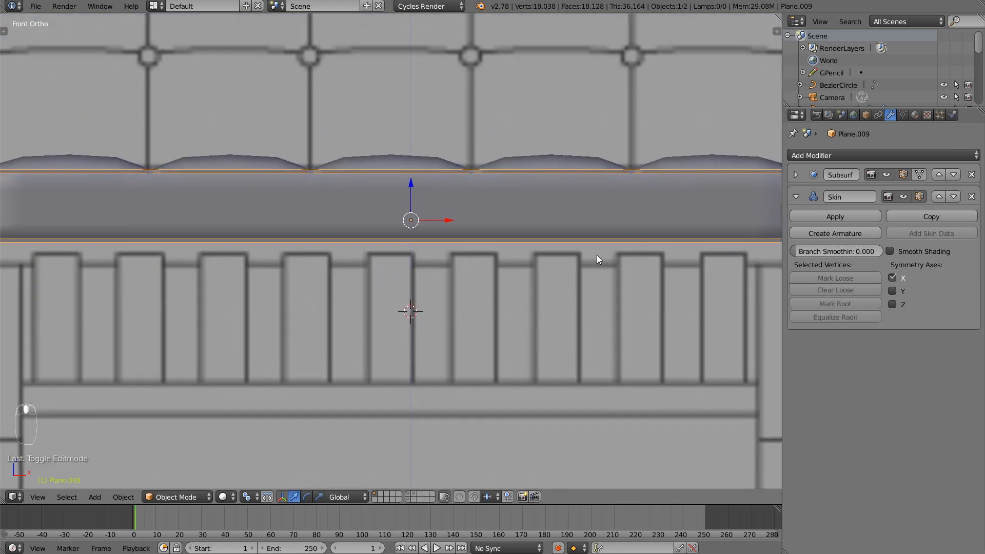
scroll(564, 277, "down", 2)
key("Tab")
key("a")
key("a")
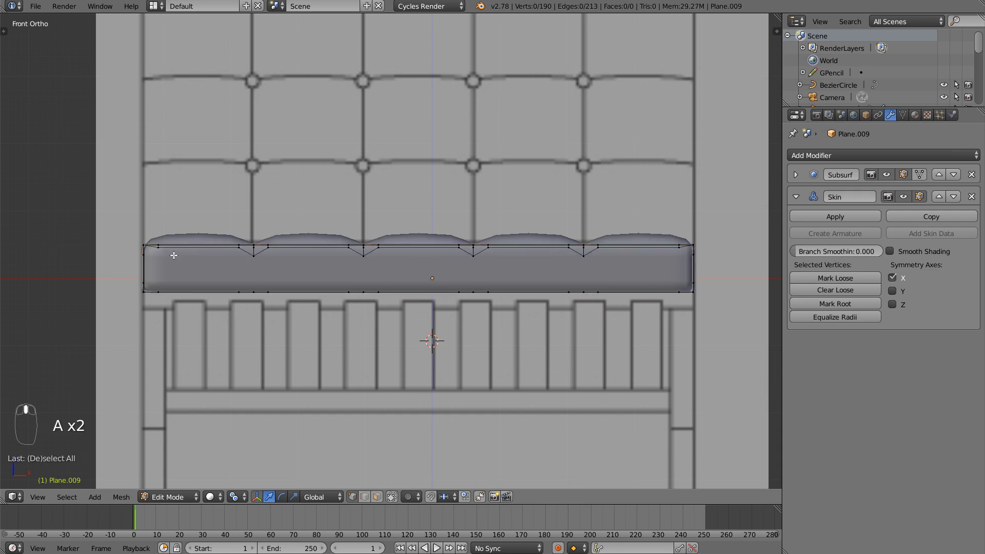
left_click_drag(631, 179, 611, 177)
middle_click_drag(611, 177, 428, 257)
- Raise the selected upper piping vertices about 0.065 along Z so the seams sit on the cushion's surface
scroll(427, 257, "up", 6)
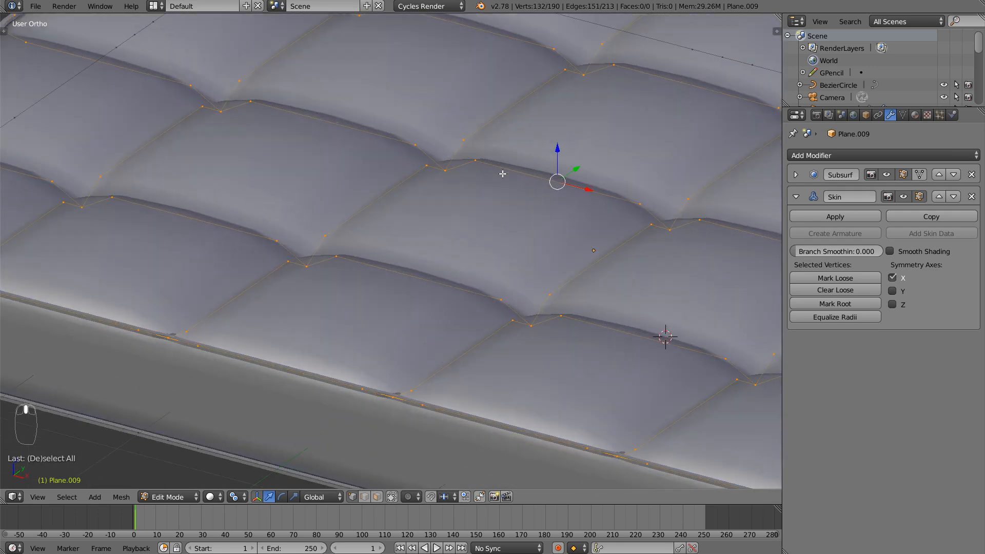
key("g")
key("z")
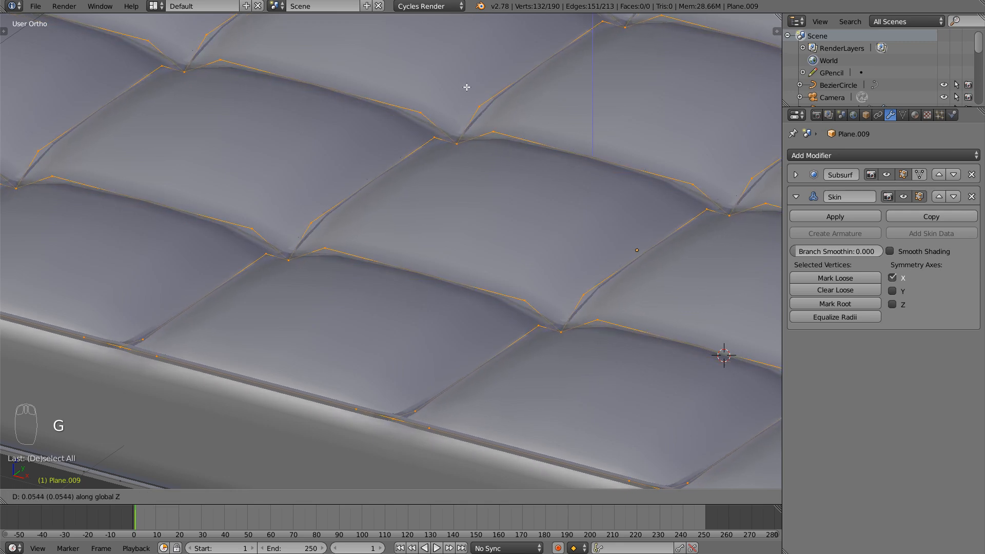
left_click(476, 60)
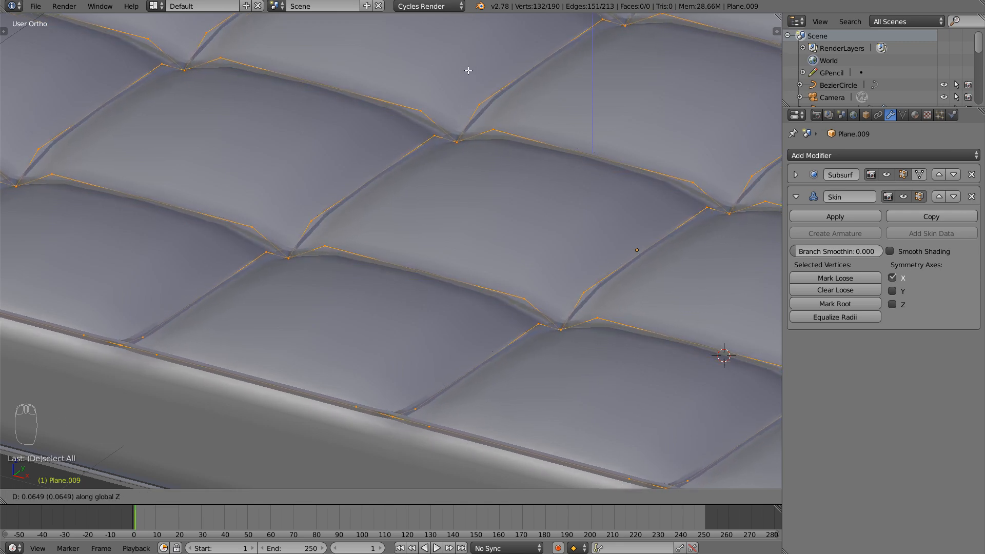
scroll(506, 131, "down", 5)
key("Tab")
middle_click_drag(451, 226, 502, 211)
- Clear the selection and box-select the piping vertices along the cushion's upper outer edges in the front and right views
key("Tab")
scroll(419, 246, "up", 2)
scroll(516, 202, "down", 3)
key("a")
key("a")
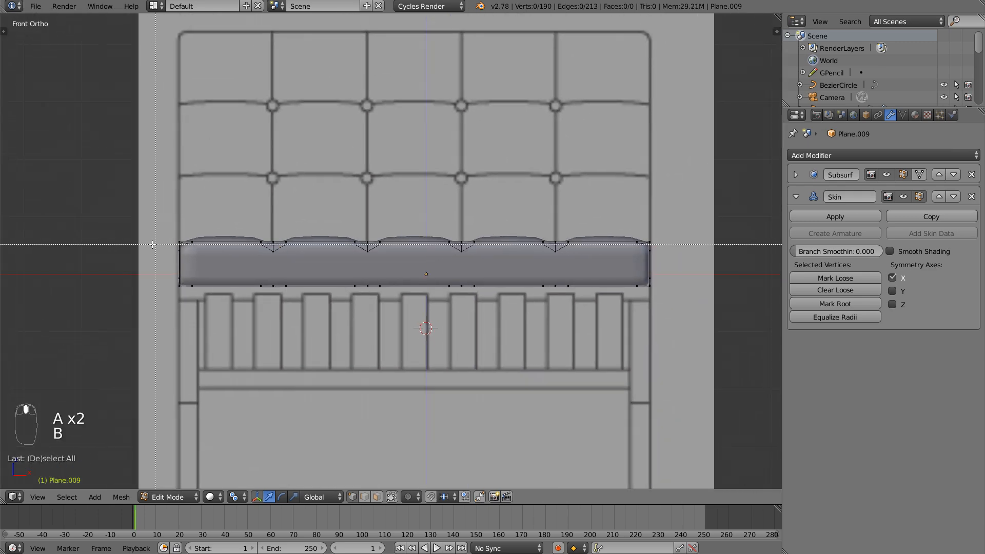
middle_click_drag(661, 200, 498, 238)
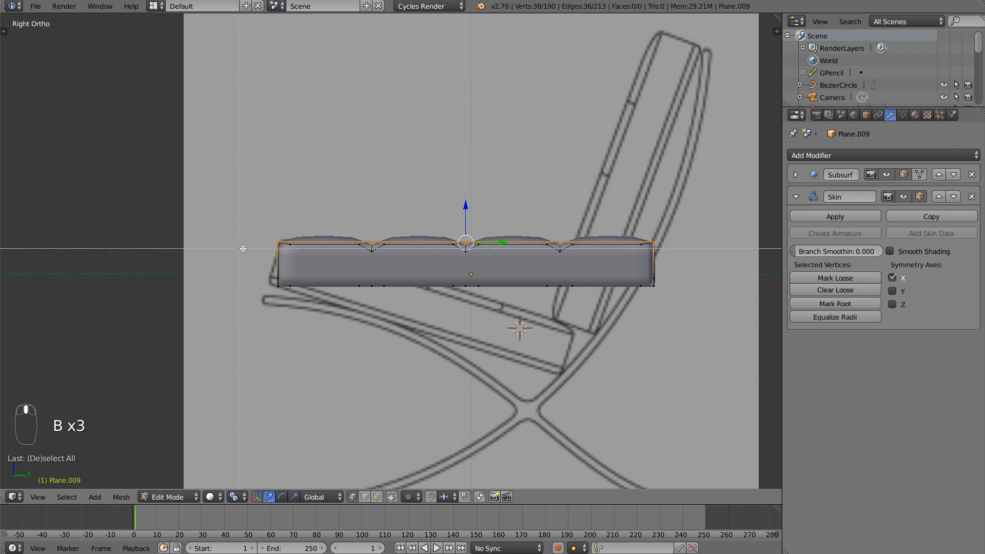
left_click_drag(687, 212, 688, 212)
- Lower the selected upper rim vertices along Z onto the cushion's edge, refining their height with a second move
middle_click_drag(684, 213, 551, 240)
scroll(541, 206, "up", 3)
key("g")
middle_click(564, 155)
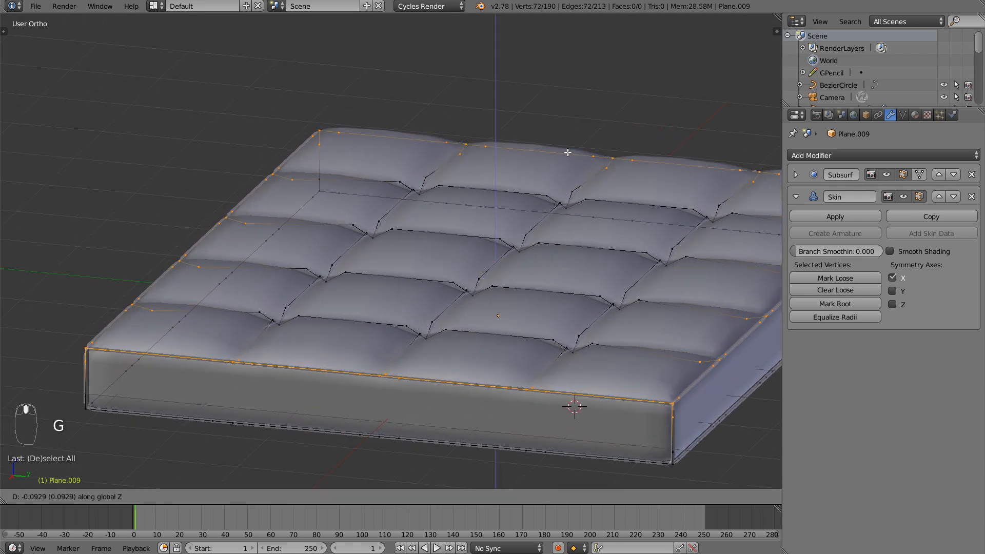
left_click(562, 171)
key("g")
middle_click(548, 180)
left_click(549, 180)
middle_click_drag(548, 186, 549, 322)
- Refine the piping vertex selection across the cushion's interior and outer edges with repeated box selections in wireframe
scroll(513, 349, "down", 5)
key("z")
key("b")
middle_click_drag(307, 106, 567, 442)
key("b")
key("b")
key("b")
middle_click_drag(278, 456, 633, 434)
key("b")
middle_click_drag(263, 467, 634, 426)
key("b")
middle_click_drag(247, 455, 313, 77)
- Restore solid shading, adjust the height of the selected piping vertices along Z and return to object mode
middle_click_drag(413, 252, 462, 236)
scroll(461, 241, "up", 5)
key("z")
key("g")
key("z")
left_click(465, 229)
middle_click_drag(462, 236, 242, 268)
key("Tab")
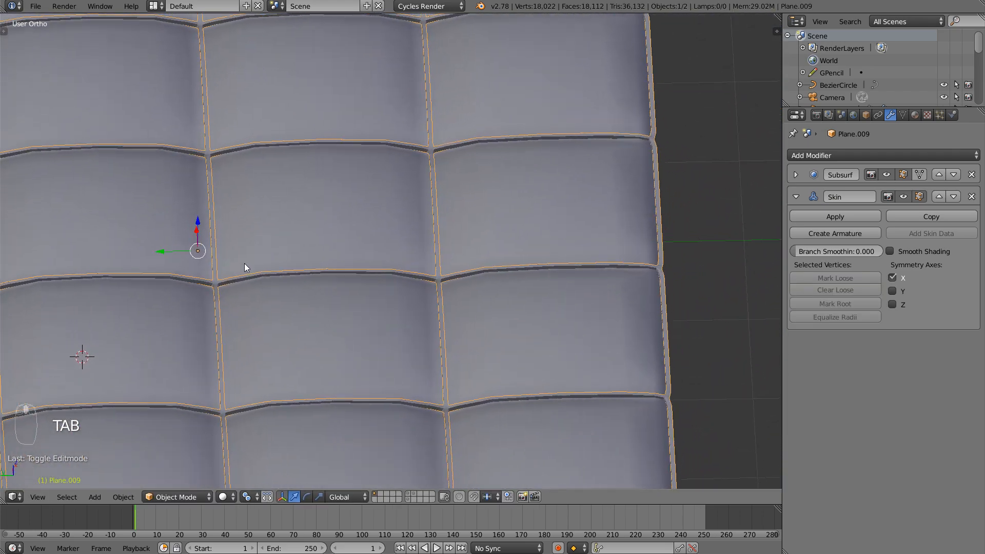
- Add a second Subdivision Surface modifier below the piping's Skin modifier and expand the first one's settings
left_click(832, 155)
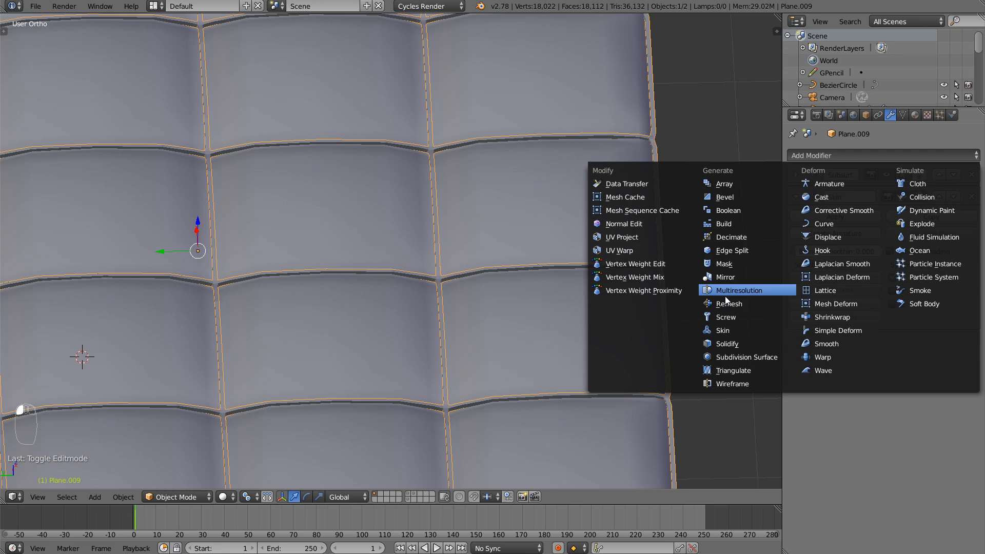
left_click(746, 359)
middle_click_drag(410, 299, 334, 279)
left_click(798, 175)
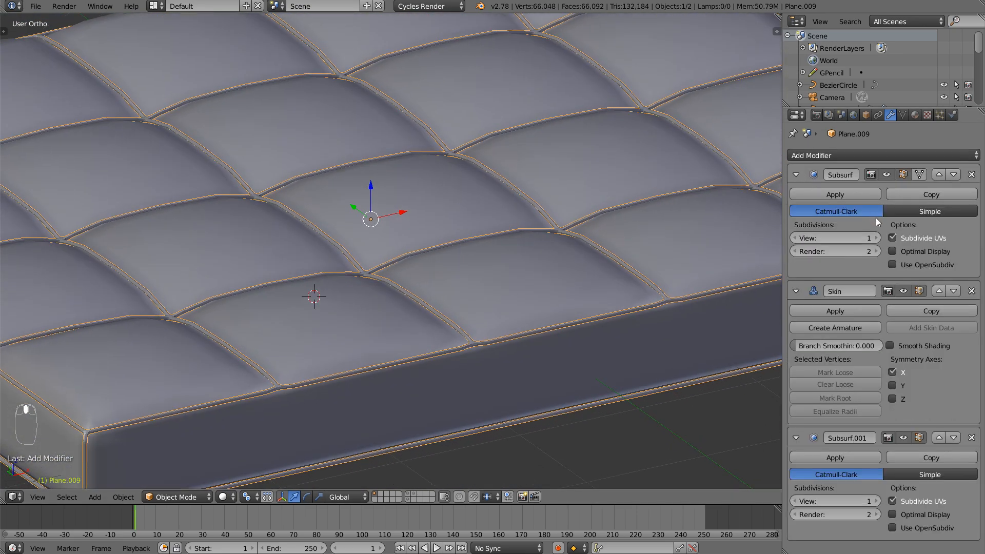
- Try 2 viewport subdivisions on the piping's first Subdivision Surface modifier, inspect the whole cushion, and return the value to 1
left_click(876, 240)
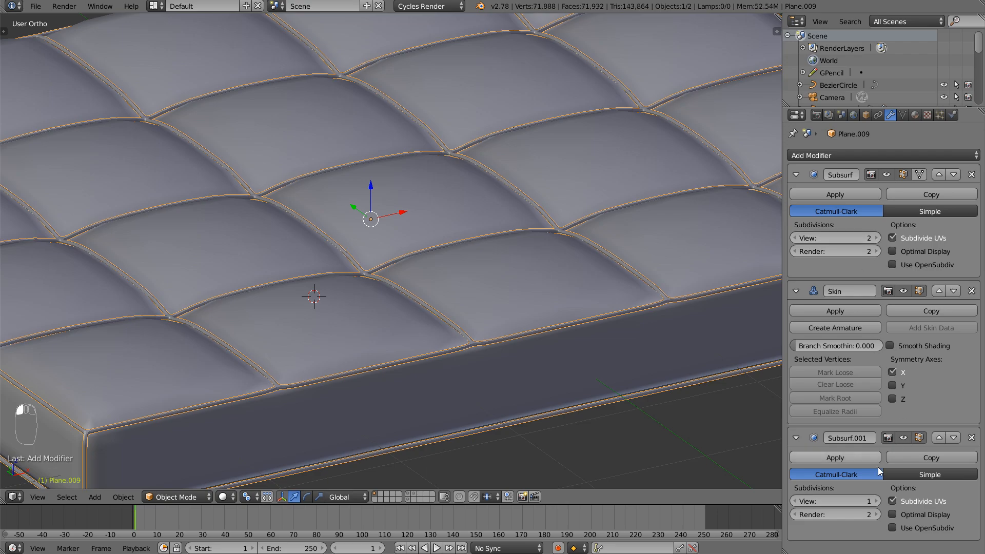
left_click(876, 501)
middle_click_drag(308, 329, 389, 356)
scroll(367, 367, "down", 2)
middle_click_drag(344, 379, 397, 321)
key("z")
key("z")
key("a")
mouse_move(469, 336)
middle_mouse_down()
mouse_move(393, 374)
mouse_move(462, 338)
middle_mouse_up()
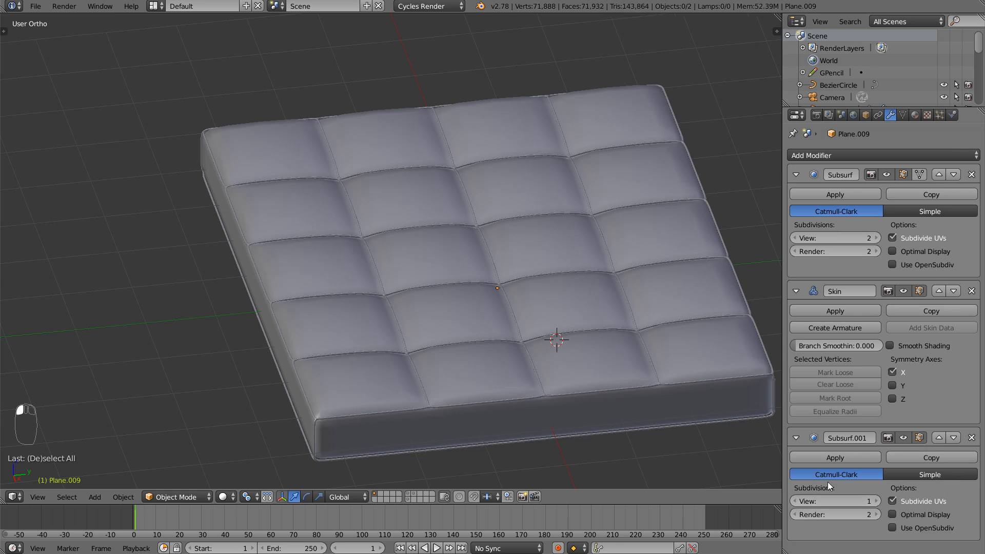
left_click(795, 238)
- Rotate the cushion and its piping together in right view to the reference seat's tilt and move them onto the seat outline
middle_click_drag(594, 286, 471, 328)
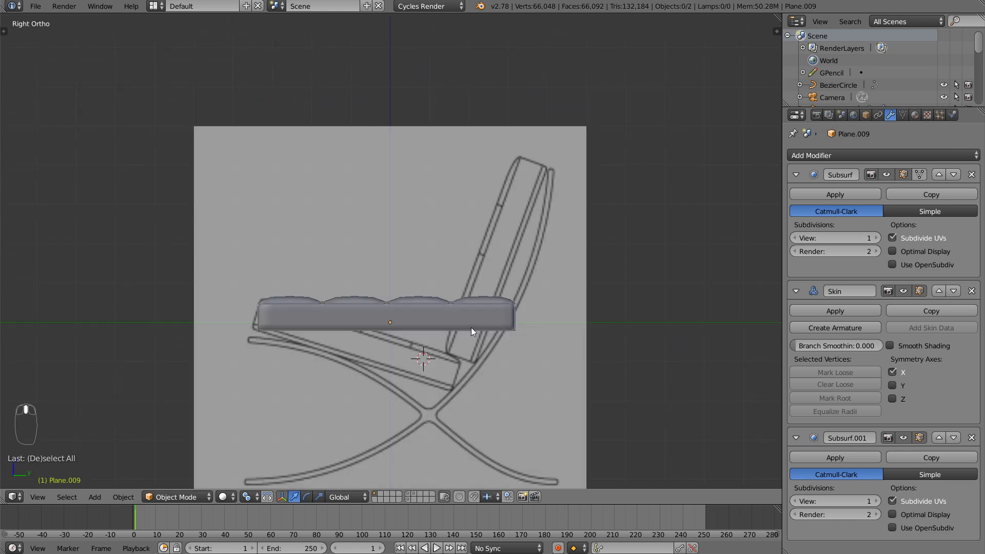
key("z")
key("z")
middle_click_drag(548, 358, 548, 318, "shift")
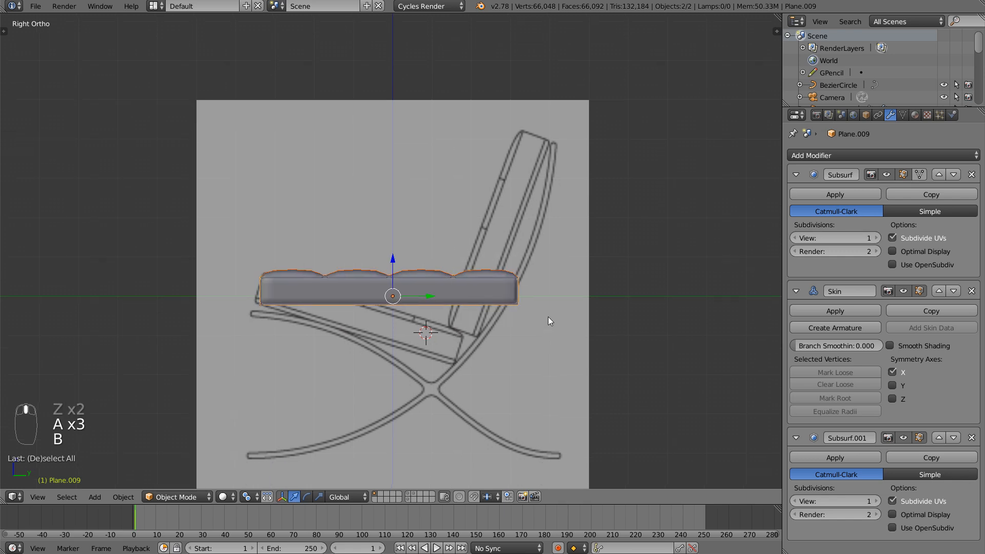
key("r")
left_click(523, 333)
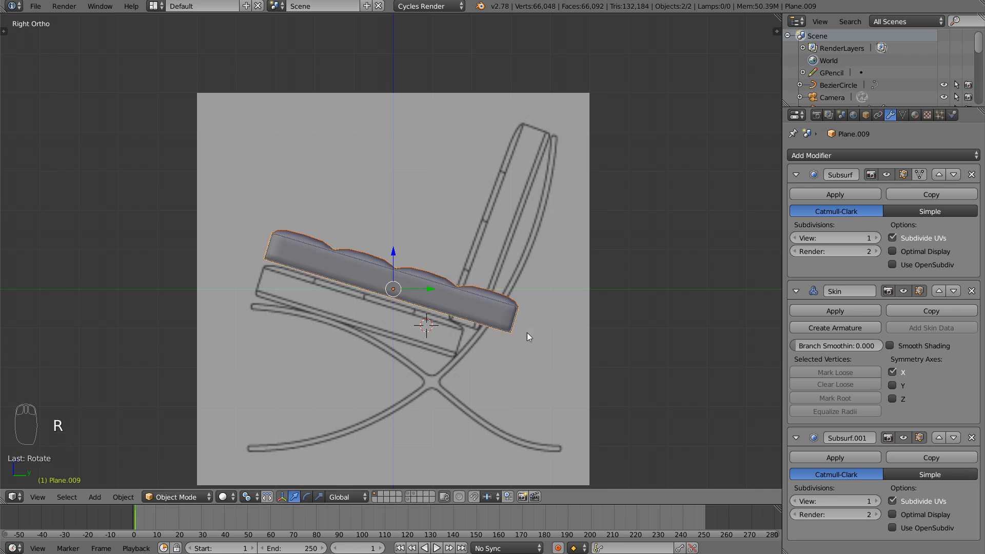
key("g")
left_click(493, 362)
scroll(519, 354, "up", 1)
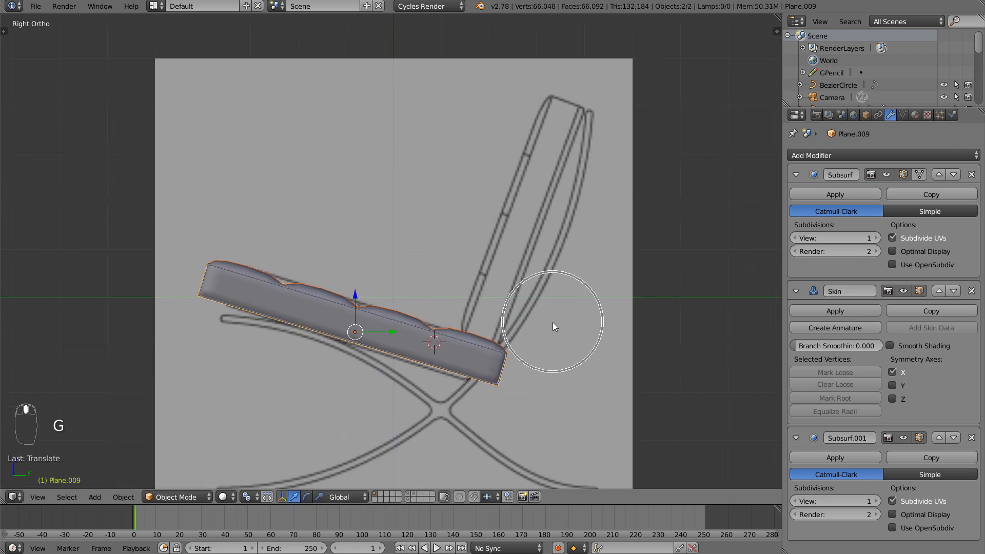
- Scale the cushion and piping down in wireframe display and reposition them on the reference seat outline
key("z")
key("s")
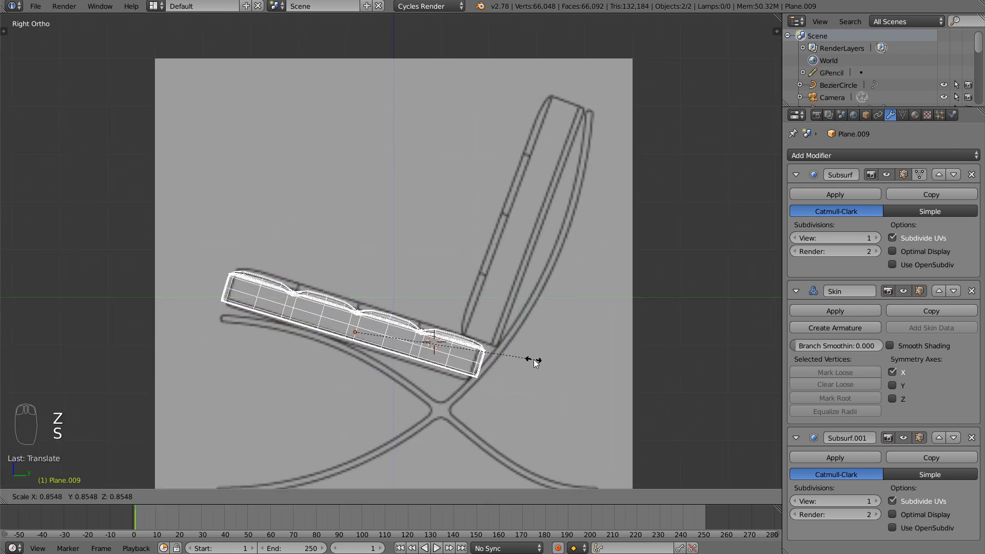
left_click(525, 362)
key("g")
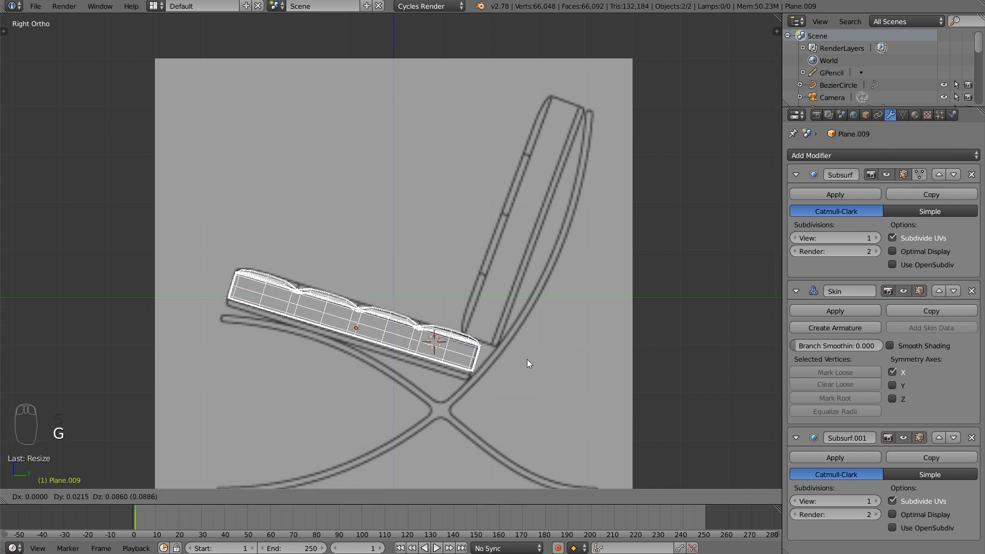
left_click(527, 358)
scroll(544, 353, "up", 1)
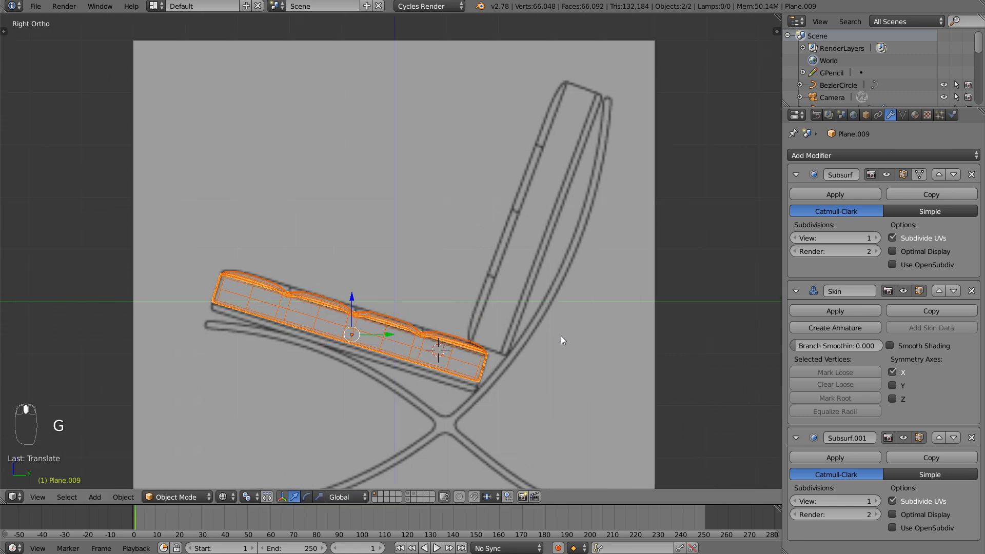
- Enlarge the seat cushion and piping slightly and nudge them to refine the fit against the side-view reference
middle_click_drag(533, 361, 578, 339)
key("KP_3")
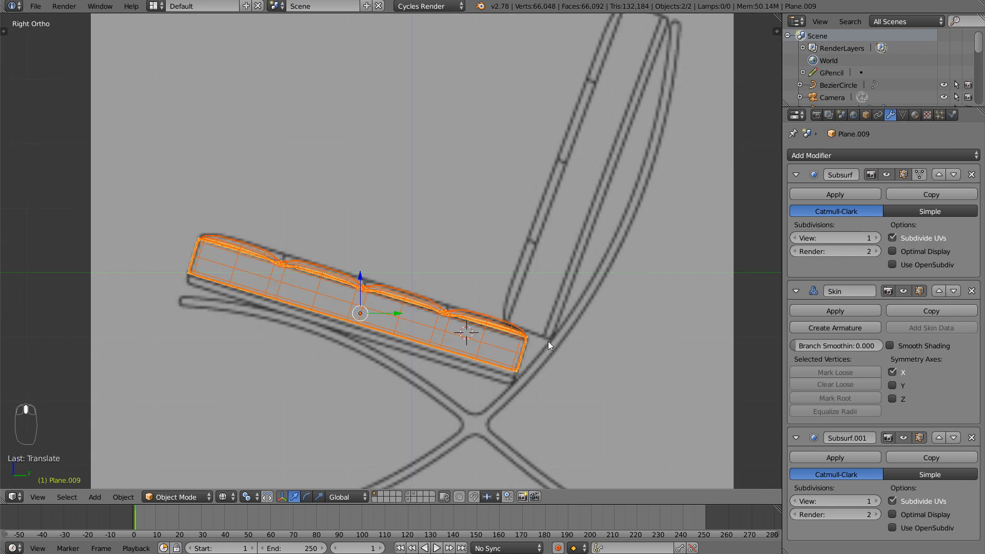
key("s")
left_click(548, 354)
key("g")
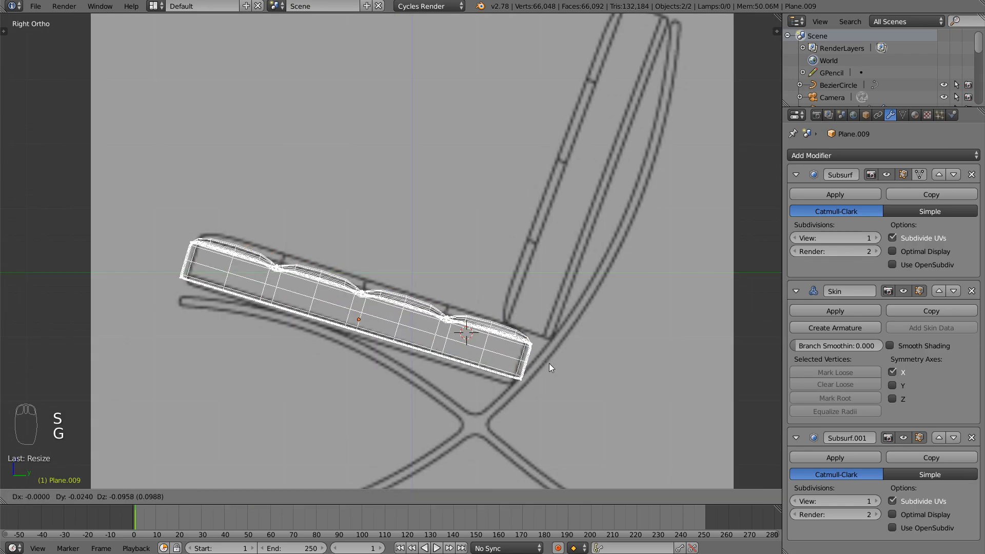
left_click(550, 361)
scroll(550, 361, "down", 2)
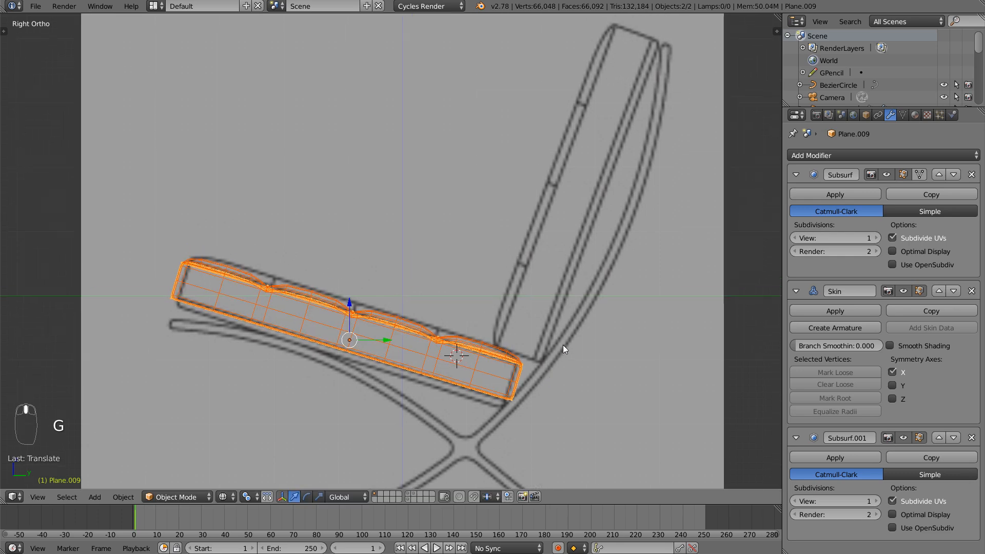
- Duplicate the seat cushion with its piping, rotate the copy upright and move it onto the reference backrest
key("shift+d")
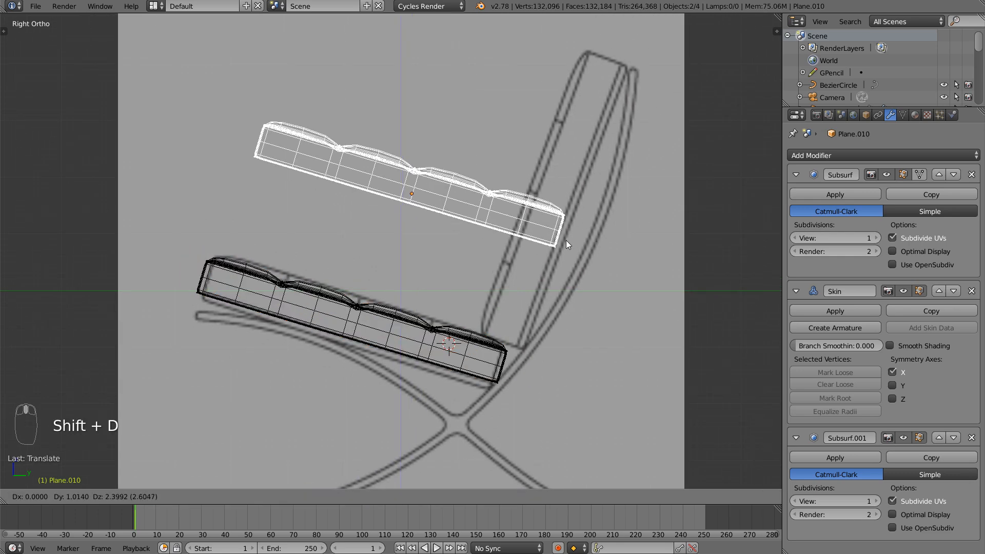
key("r")
left_click(463, 146)
key("g")
left_click(633, 239)
- Refine the backrest cushion's position and angle with small moves and a slight rotation, and check both cushions in solid shading
key("g")
left_click(641, 243)
key("g")
left_click(641, 245)
key("r")
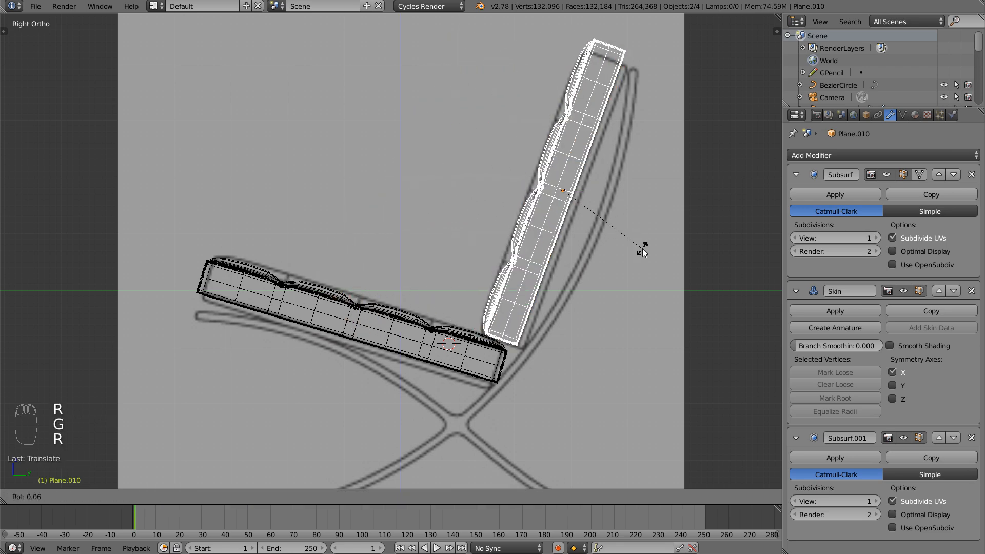
left_click(641, 249)
key("g")
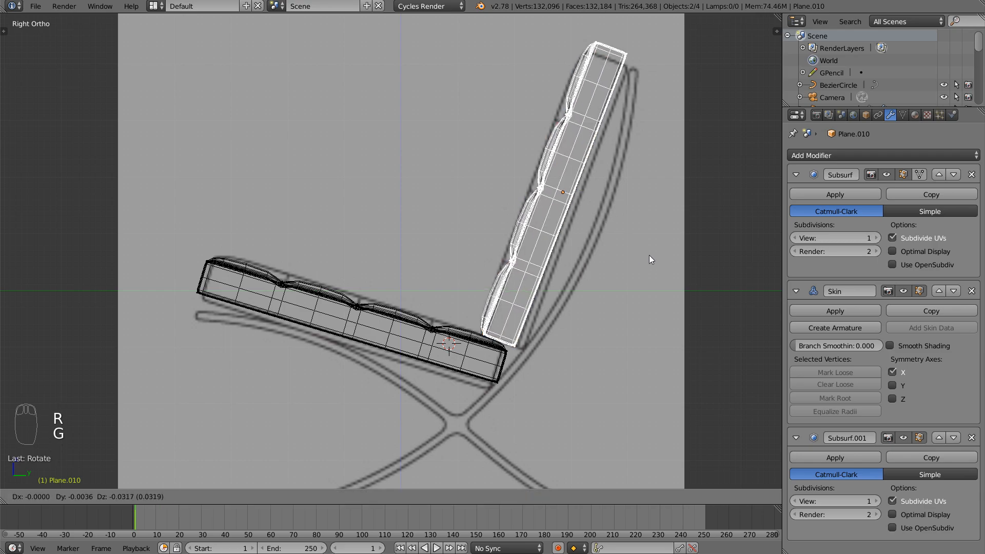
left_click(672, 266)
key("z")
middle_click_drag(511, 296, 573, 234)
key("z")
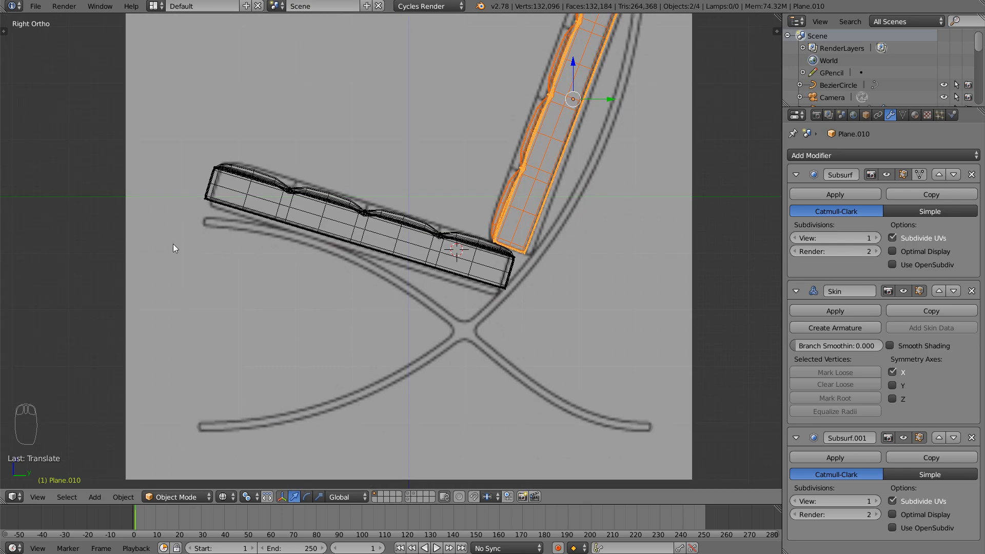
- Deselect everything, add a plane mesh, move it above the seat cushion and restore solid shading
key("a")
middle_click_drag(418, 255, 398, 298, "shift")
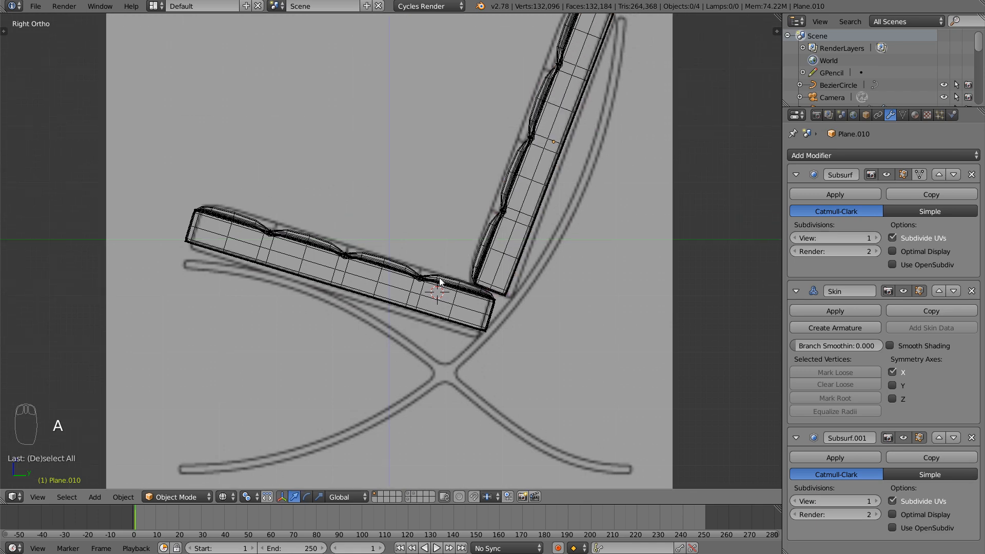
key("shift+a")
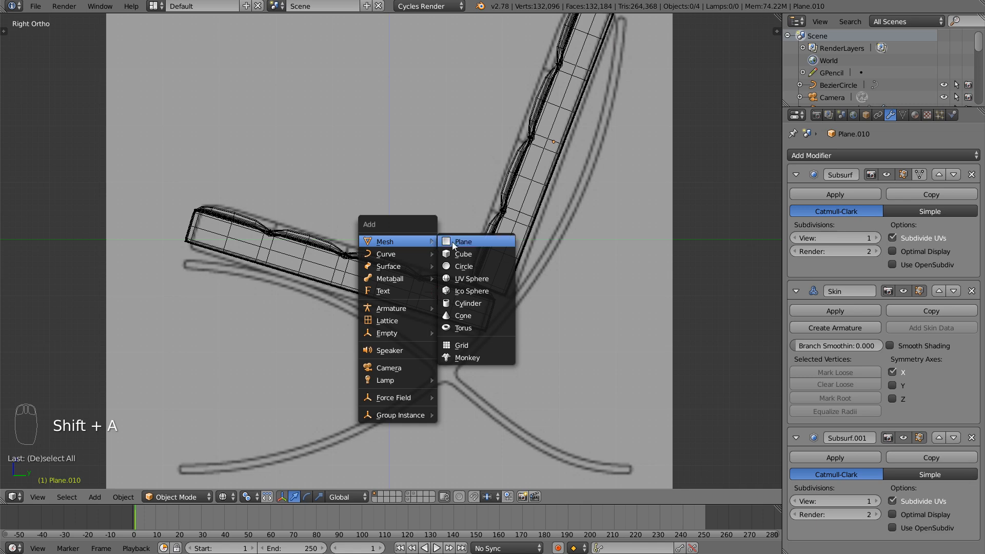
left_click(451, 241)
key("g")
left_click(432, 226)
middle_click_drag(430, 221, 446, 270)
key("z")
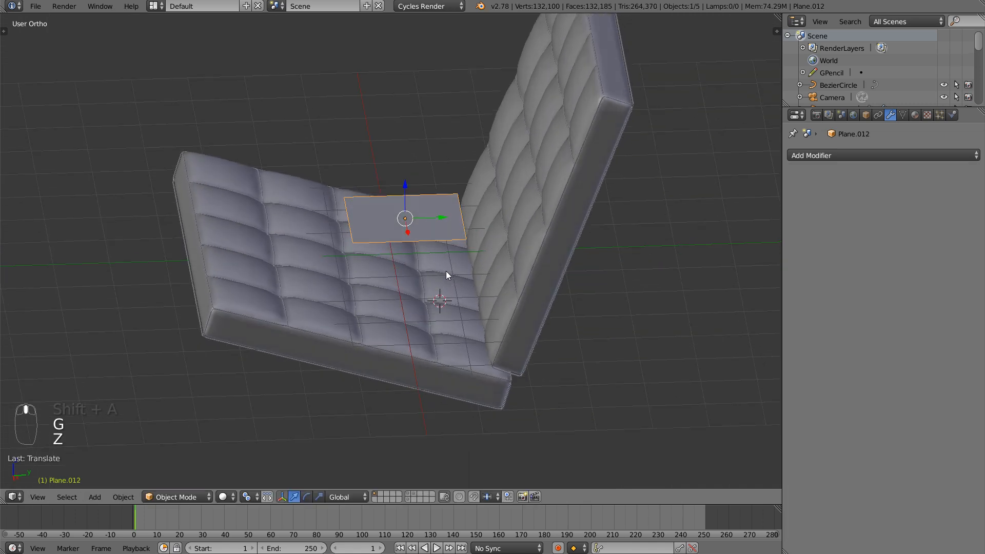
- Delete three of the new plane's vertices in edit mode, keeping a single corner vertex
key("Tab")
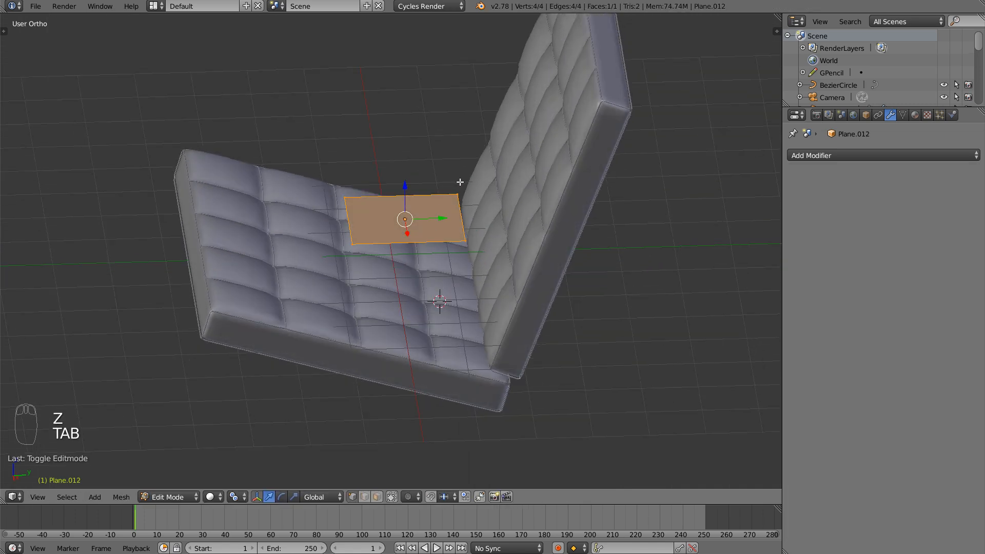
right_click(456, 182, "shift")
key("x")
left_click(408, 180)
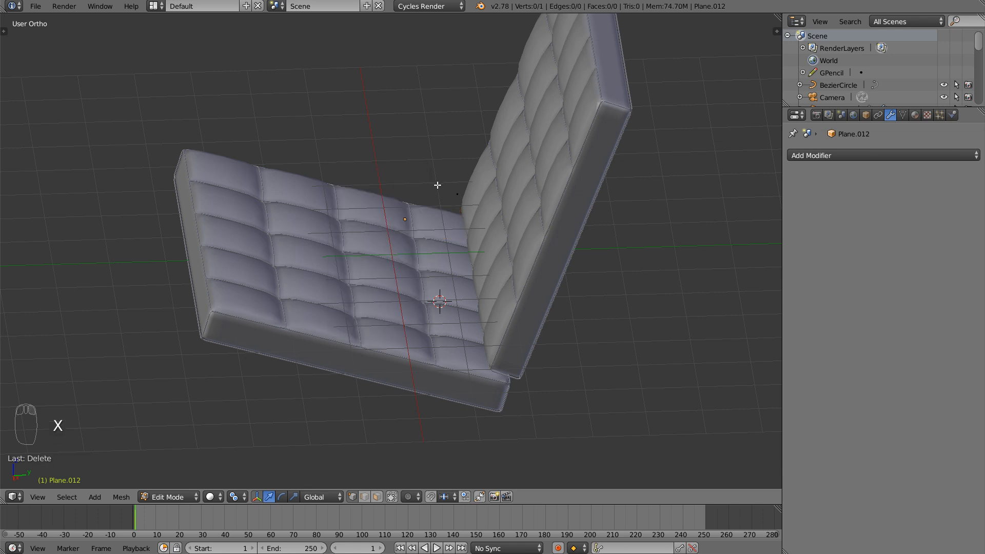
- Move the remaining vertex in right view onto the upper end of the reference frame behind the backrest
key("KP_3")
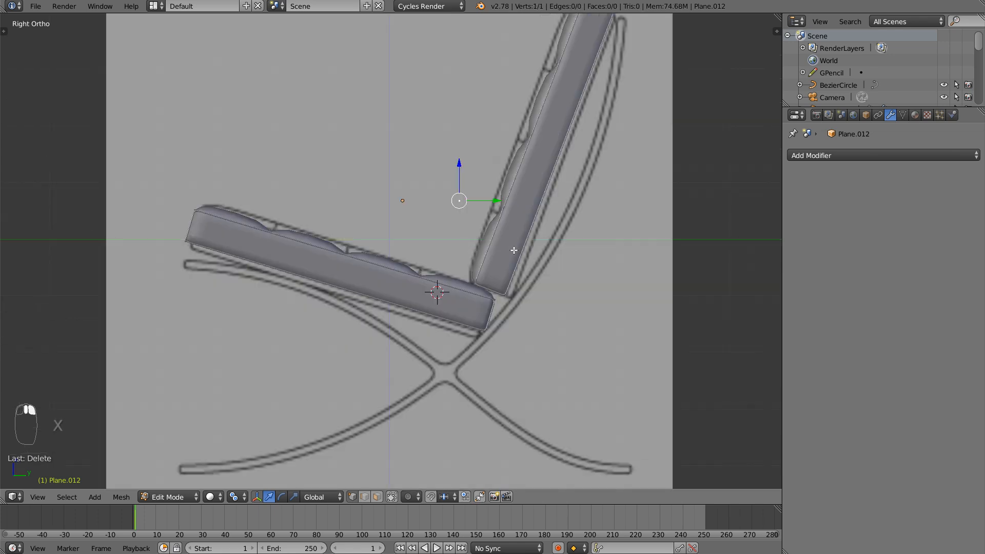
key("g")
left_click(659, 136)
middle_click_drag(650, 126, 601, 214, "shift")
key("g")
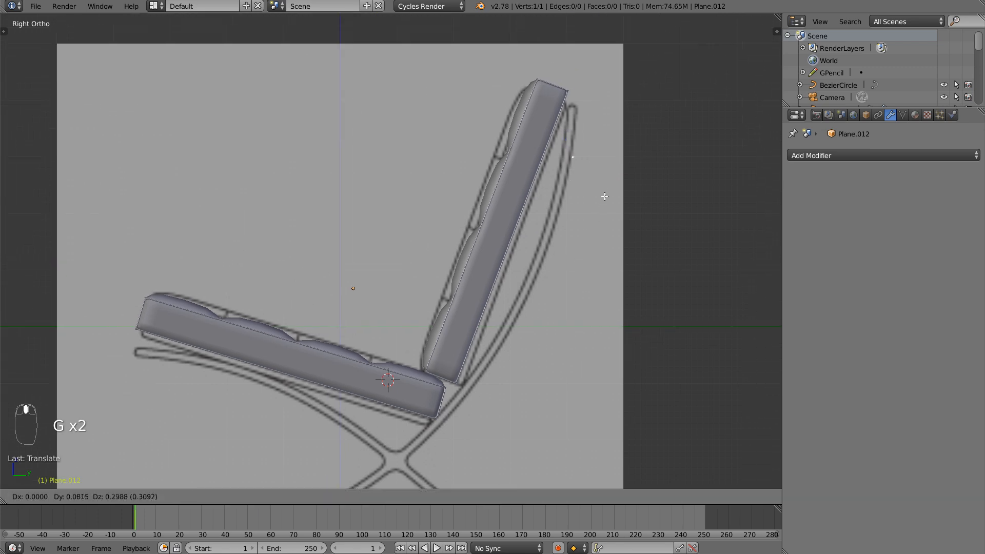
left_click(601, 154)
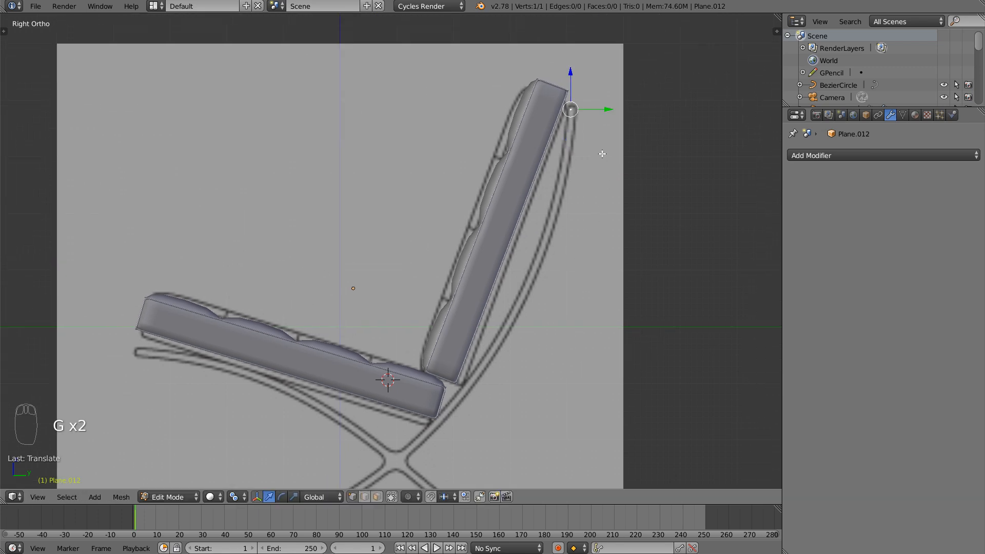
- Extrude the vertex to the frame's lower front foot, forming one long diagonal edge, and deselect it
scroll(595, 163, "down", 1)
scroll(605, 159, "down", 2)
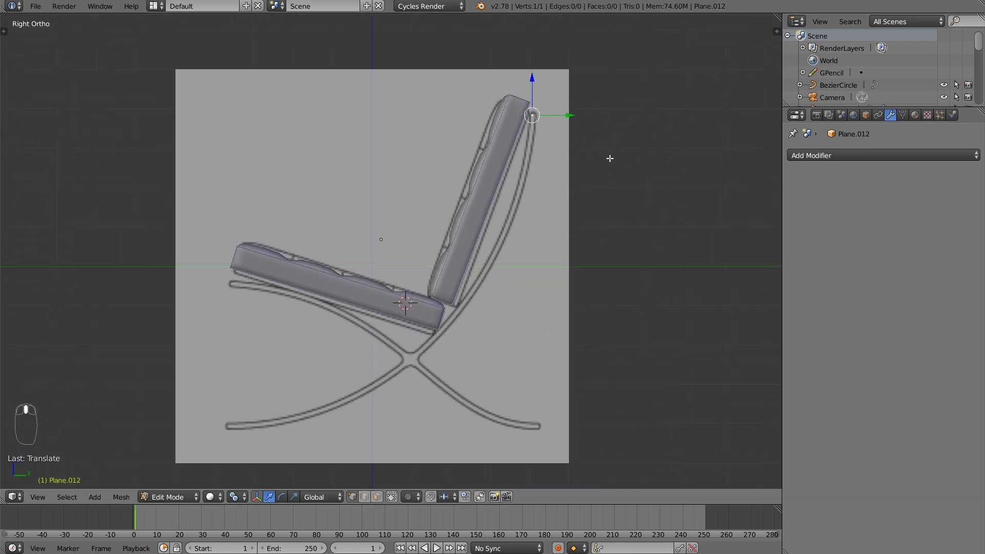
scroll(584, 170, "up", 1)
key("e")
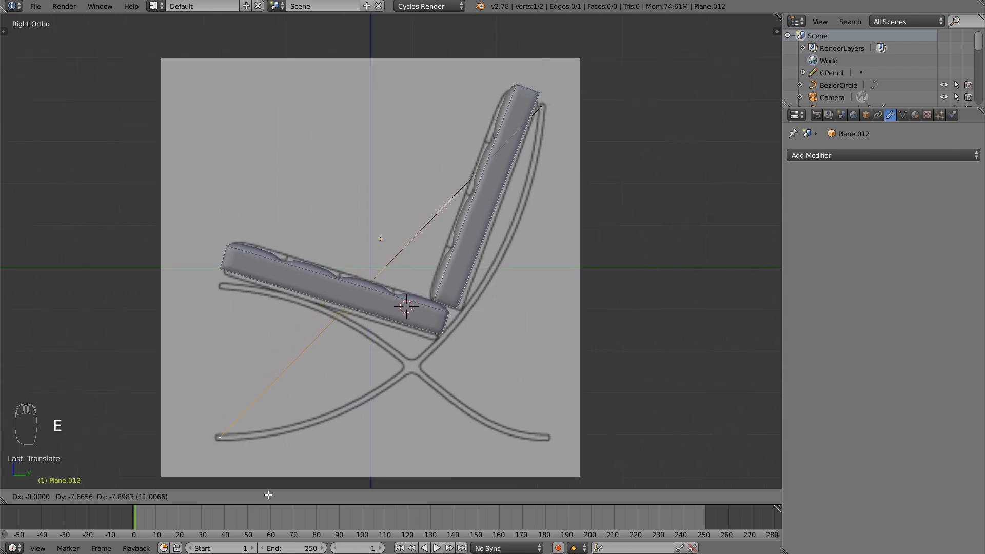
left_click(268, 495)
key("a")
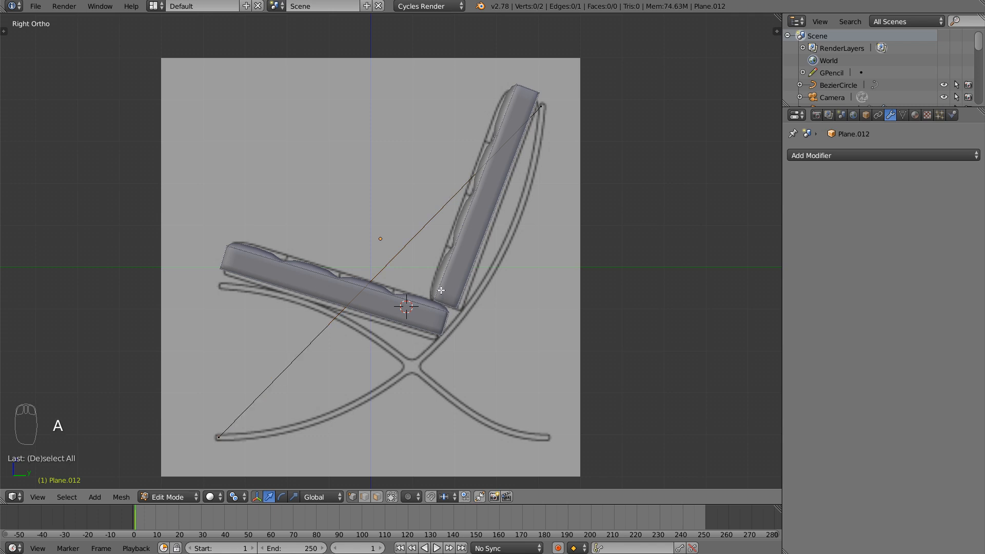
- Subdivide the diagonal edge evenly with 20 loop cuts, without sliding them
key("ctrl+r")
scroll(398, 273, "up", 19)
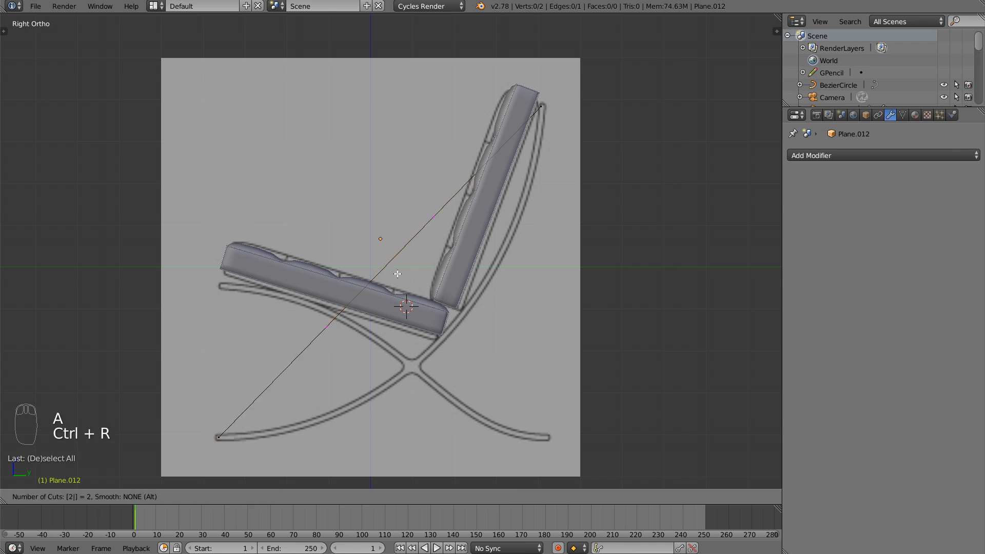
left_click(398, 273)
right_click(397, 273)
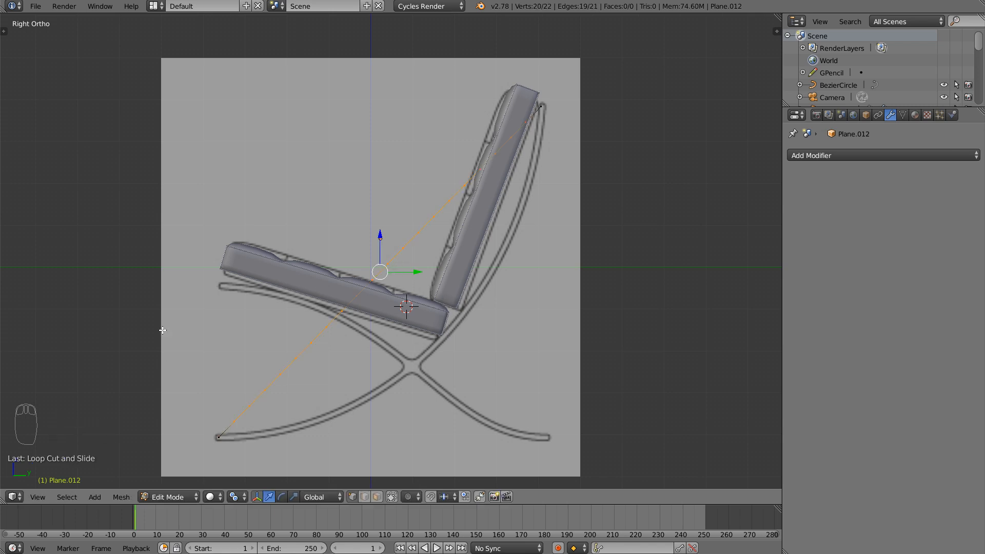
- Select a vertex near the middle of the diagonal line and enable proportional editing with Sphere falloff
right_click(393, 266)
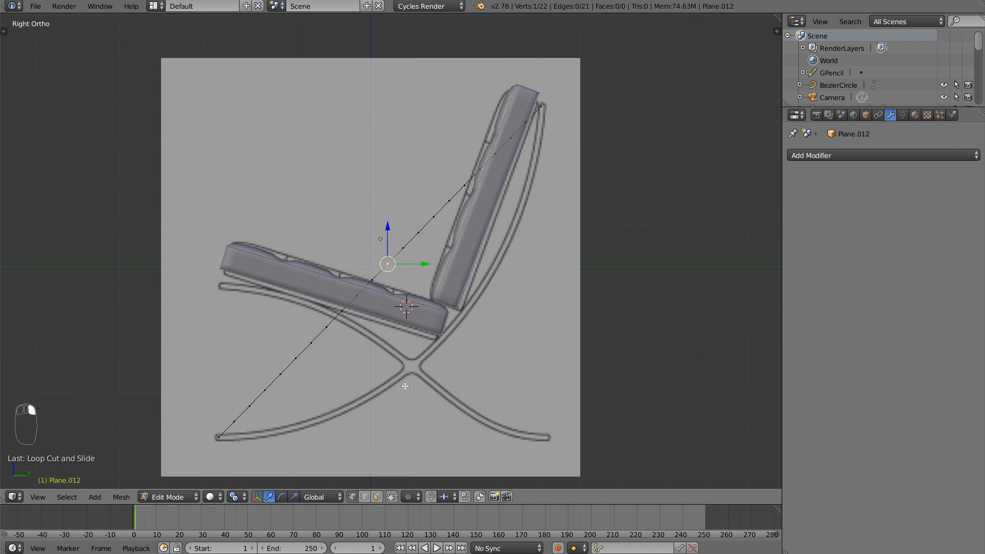
left_click(411, 496)
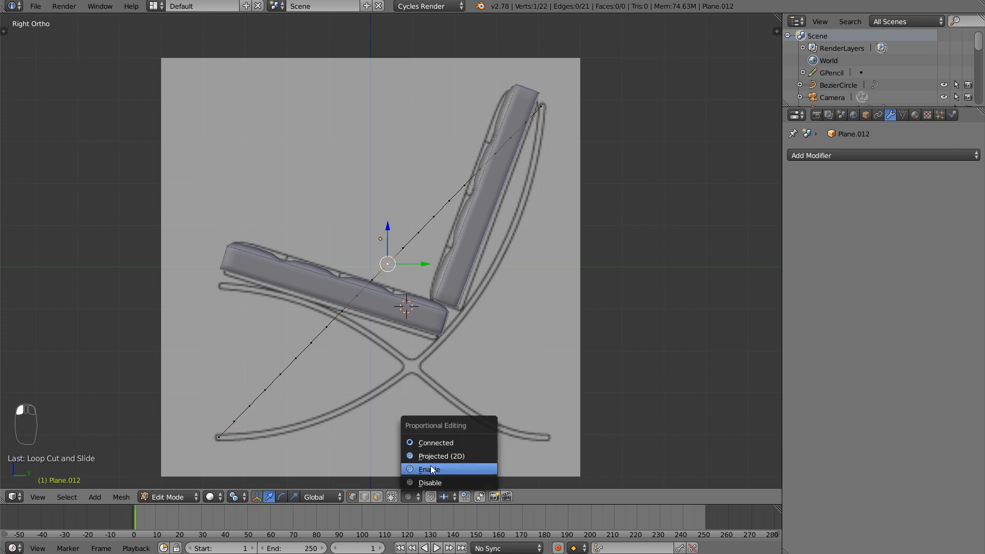
left_click(435, 468)
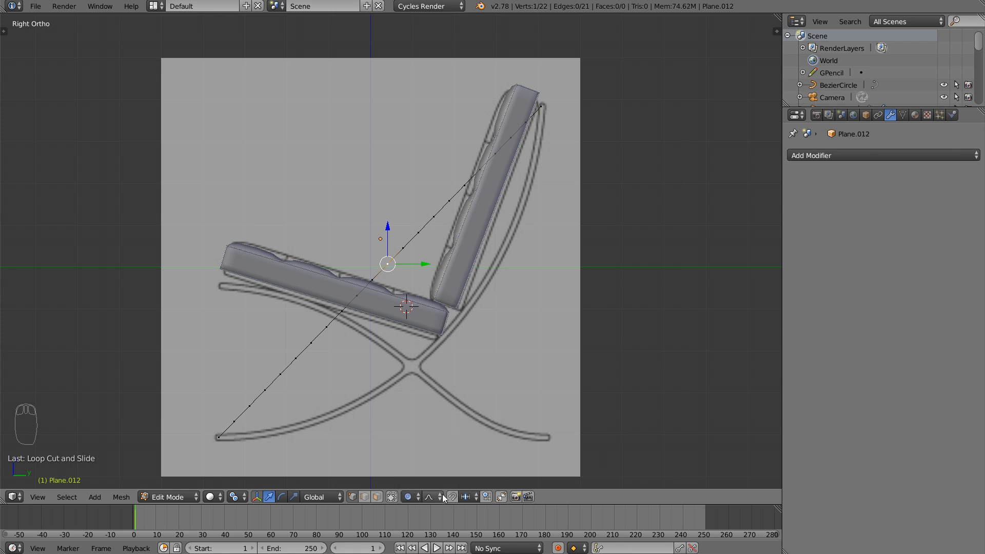
left_click(435, 497)
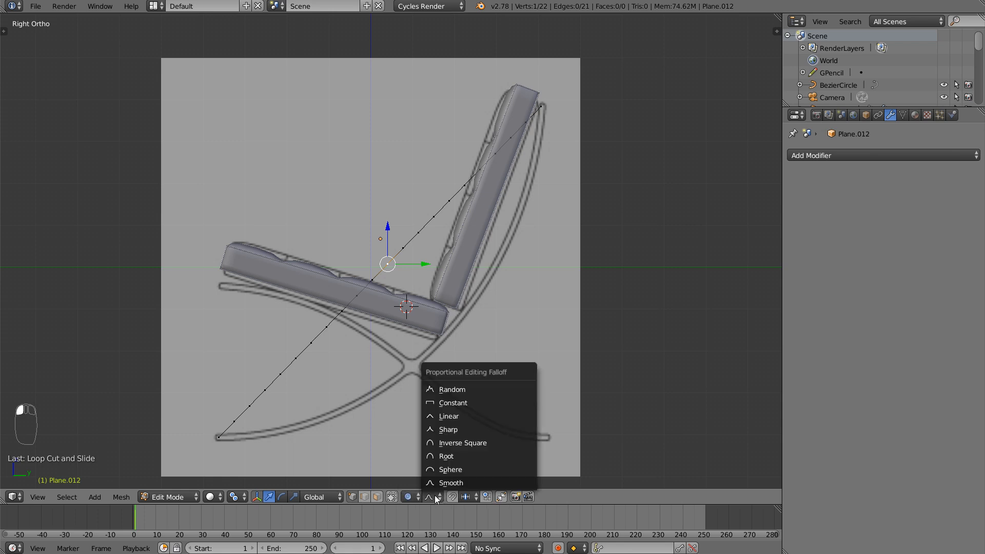
left_click(462, 468)
key("g")
right_click(420, 426)
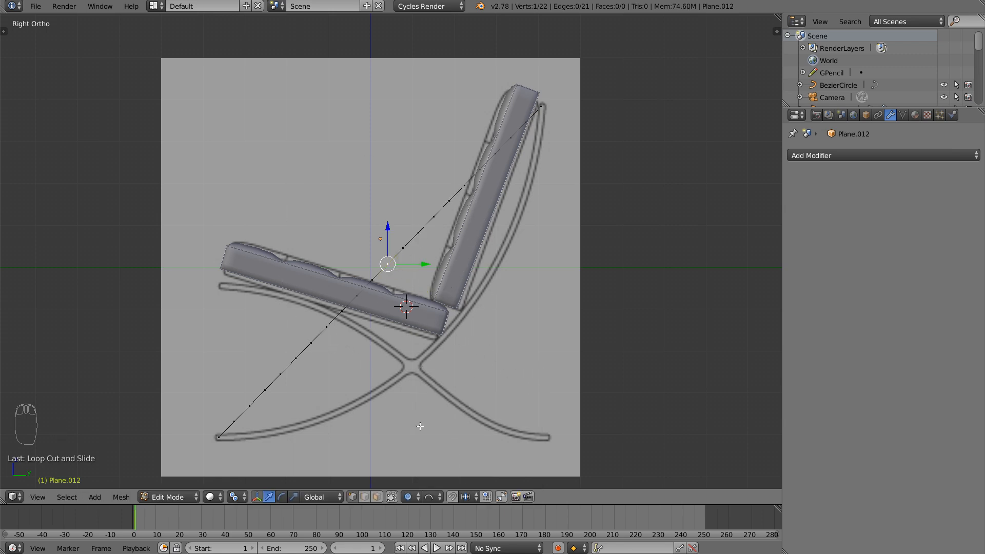
left_click(348, 472)
key("g")
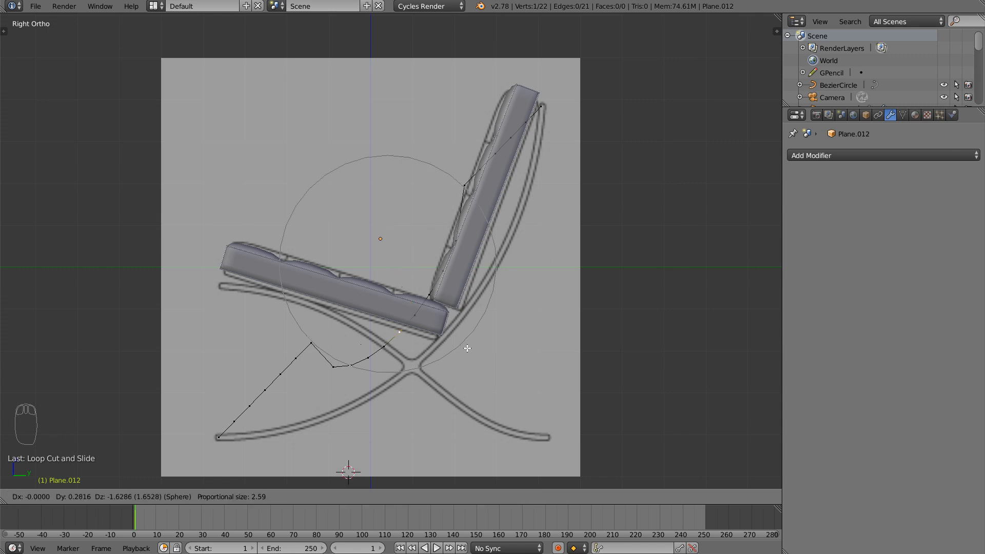
scroll(467, 341, "up", 2)
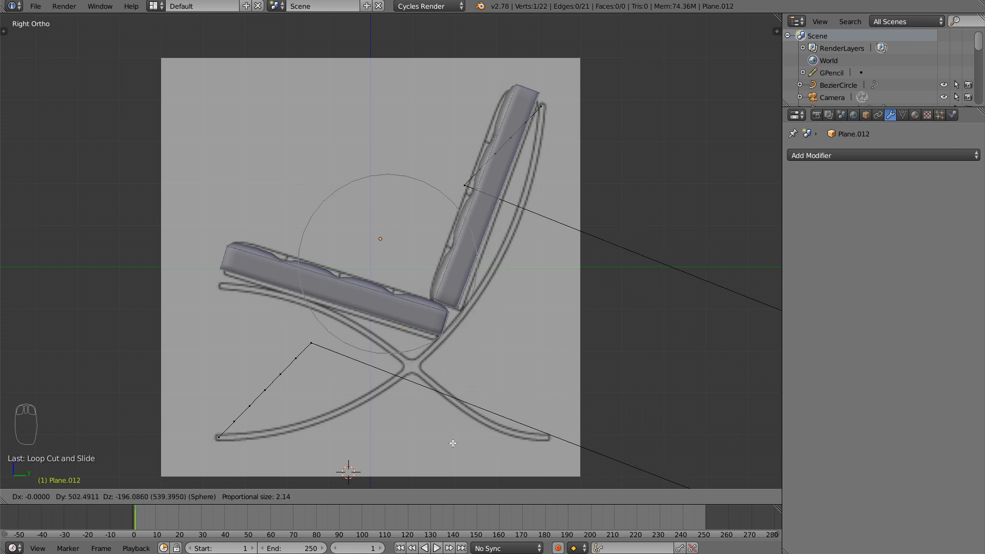
left_click(324, 316)
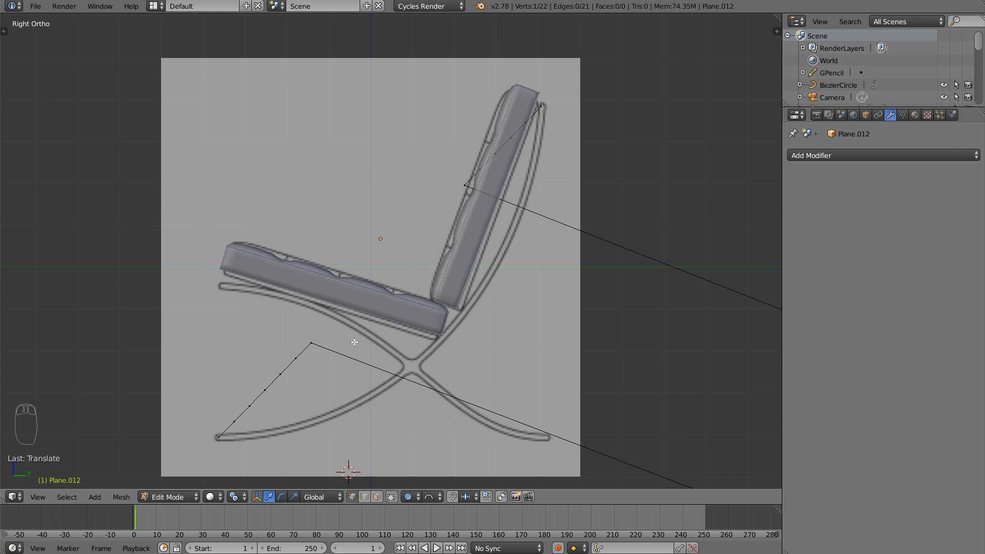
key("ctrl+z")
key("g")
scroll(395, 349, "down", 10)
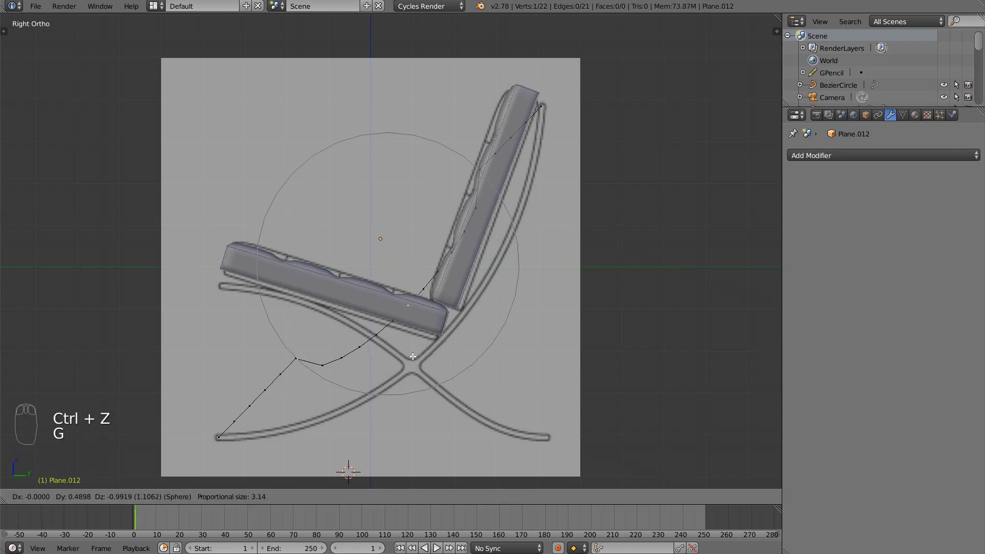
right_click(429, 345)
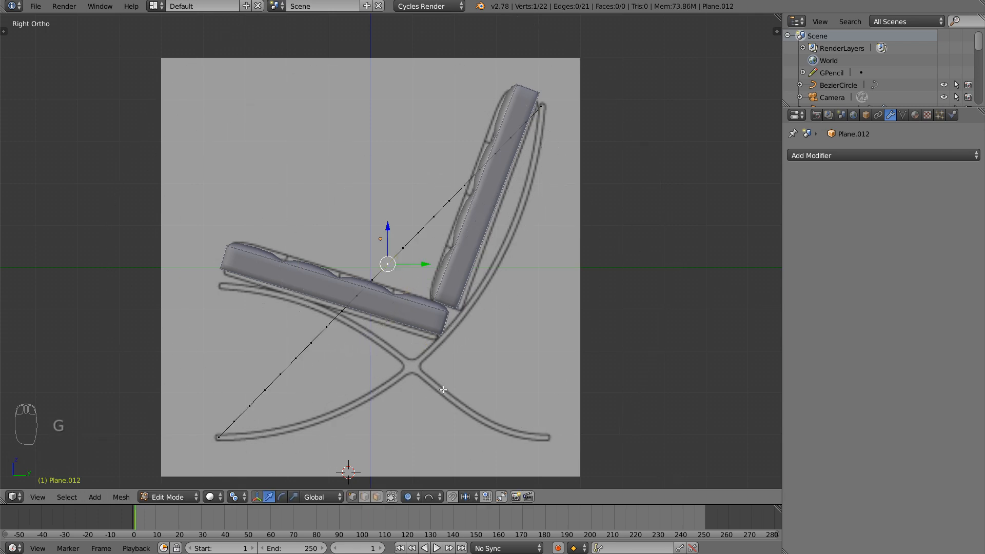
- Bend the diagonal line toward the reference frame's curve by moving its middle vertex with a proportional size of about 6.73
scroll(428, 344, "down", 2)
key("g")
scroll(457, 384, "up", 2)
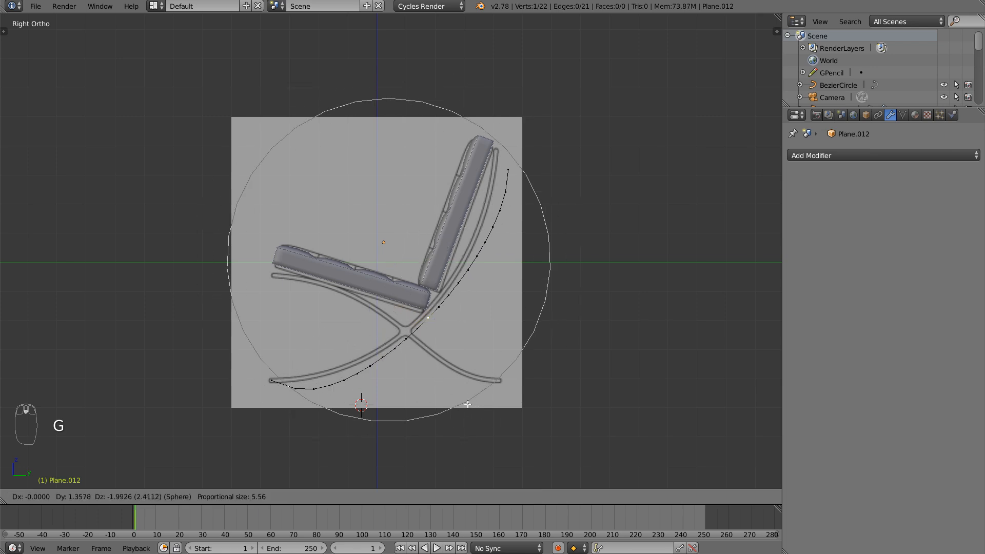
scroll(462, 397, "down", 3)
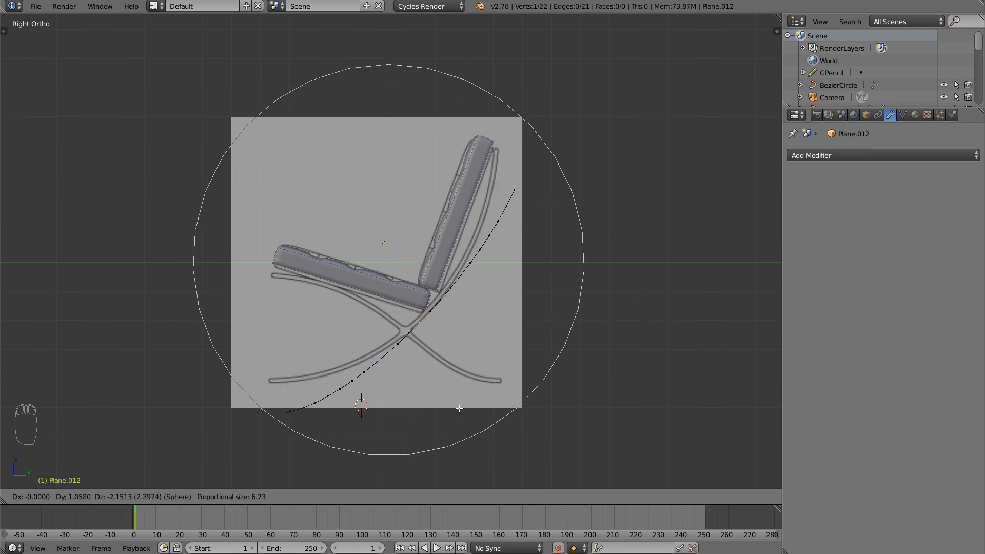
left_click(460, 406)
- With Sharp proportional falloff, move the arc's two end vertices onto the upper rear end and lower front foot of the reference frame
left_click(428, 496)
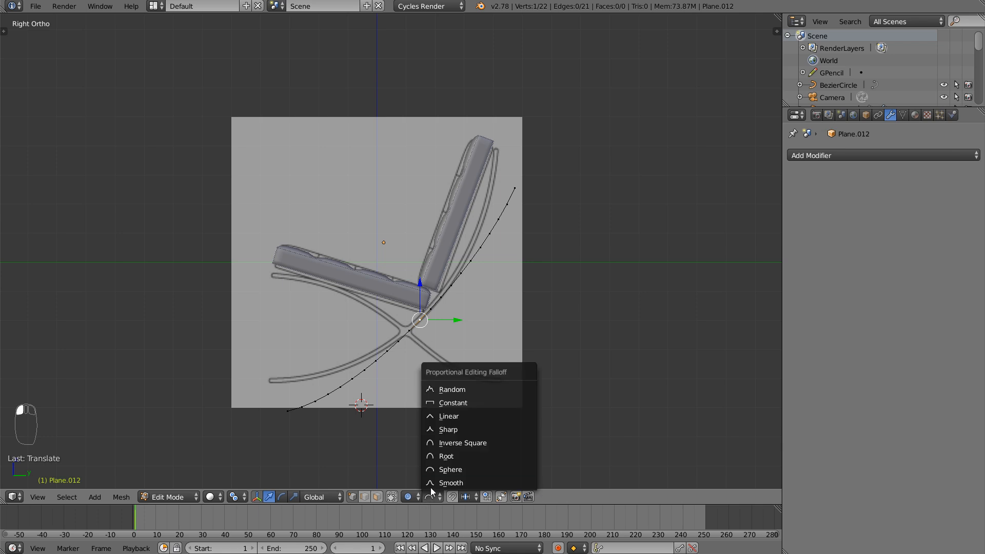
left_click(440, 429)
right_click(515, 188)
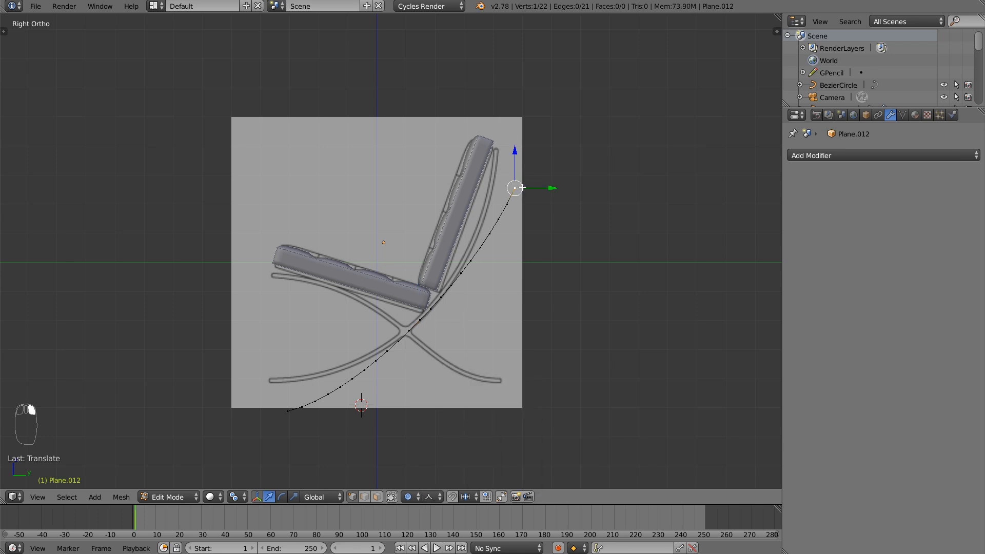
key("g")
left_click(517, 191)
right_click(284, 412)
key("g")
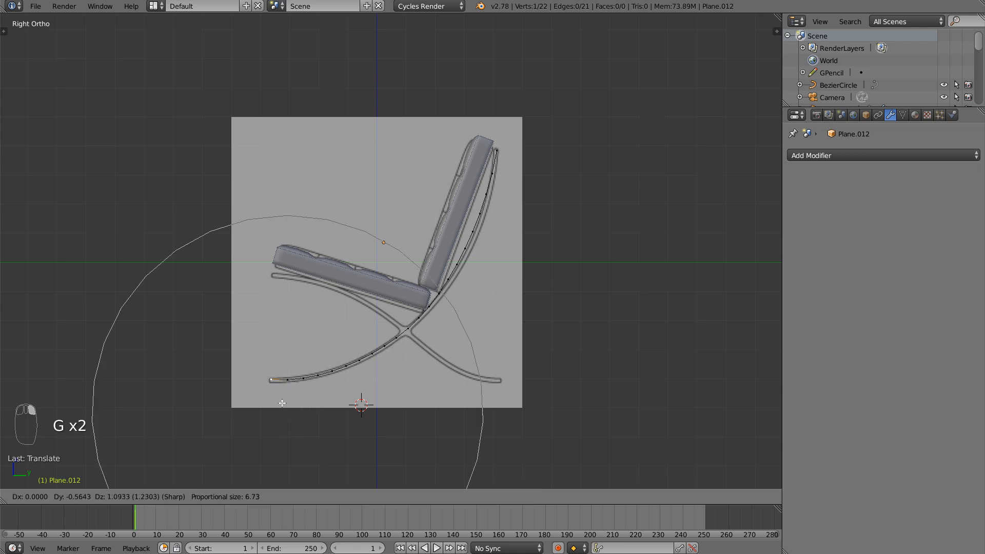
left_click(282, 404)
- Rotate the arc at its front foot vertex and at its upper end vertex so both ends follow the reference curve
key("r")
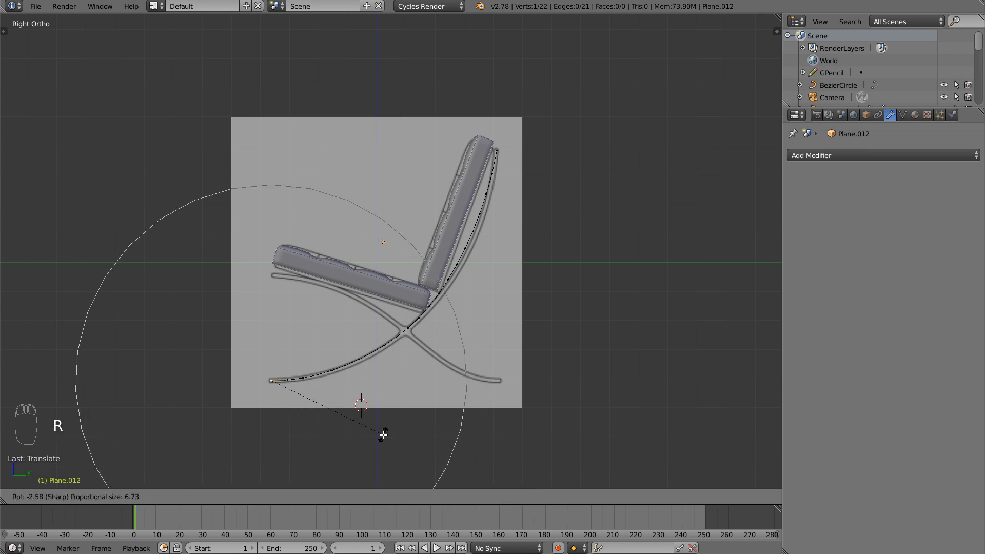
left_click(390, 434)
right_click(515, 160)
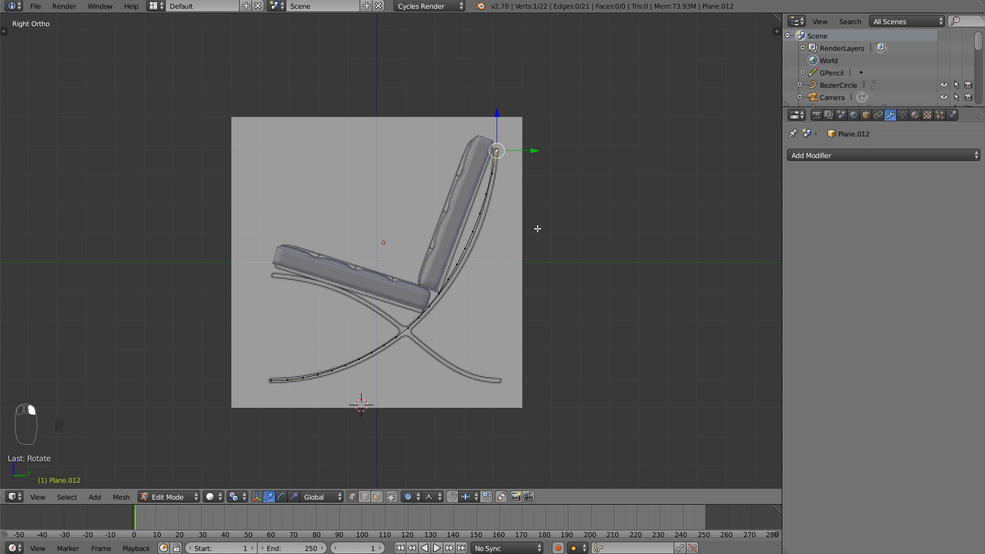
key("r")
left_click(584, 310)
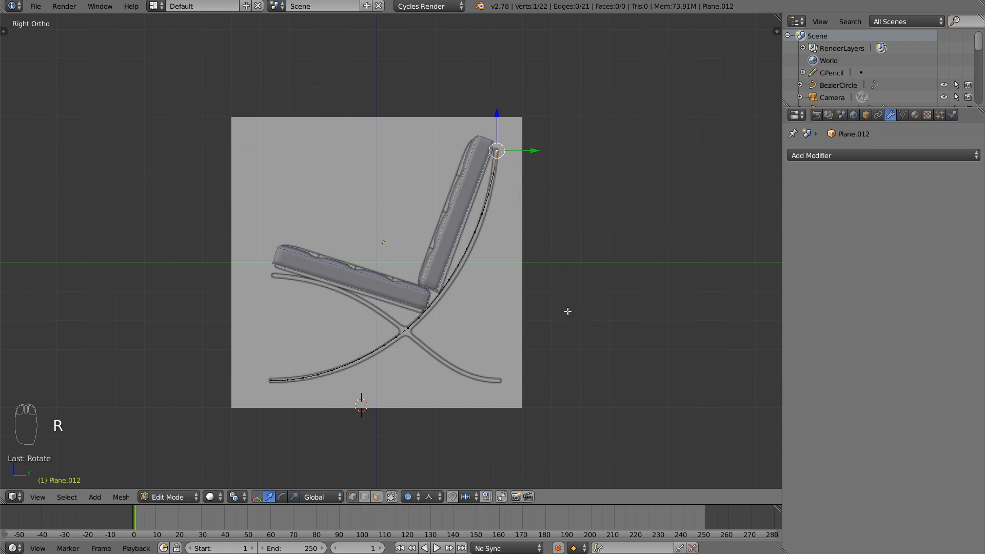
- With Sphere falloff, nudge the vertex just above the crossing down slightly to align the arc with the reference frame
right_click(432, 327)
left_click(430, 497)
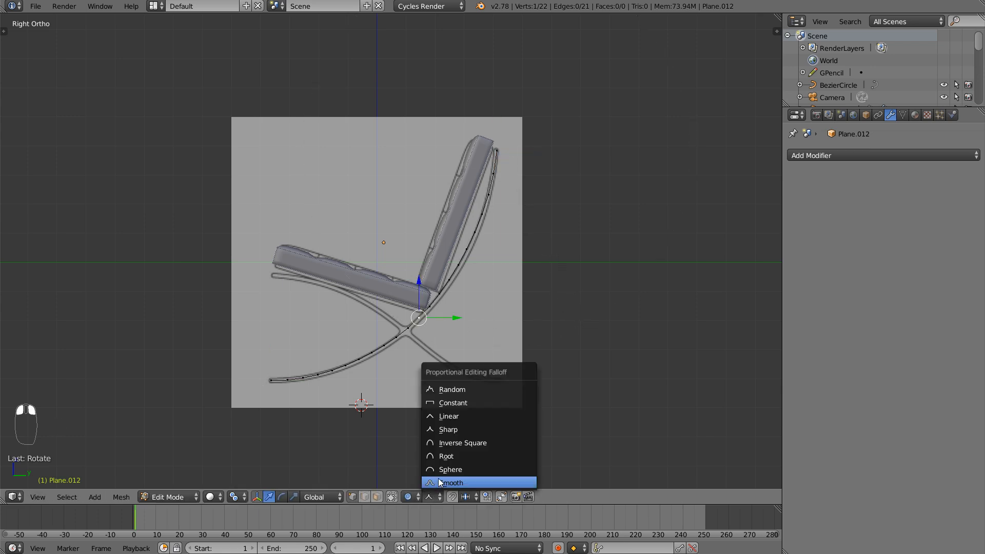
left_click(442, 470)
key("g")
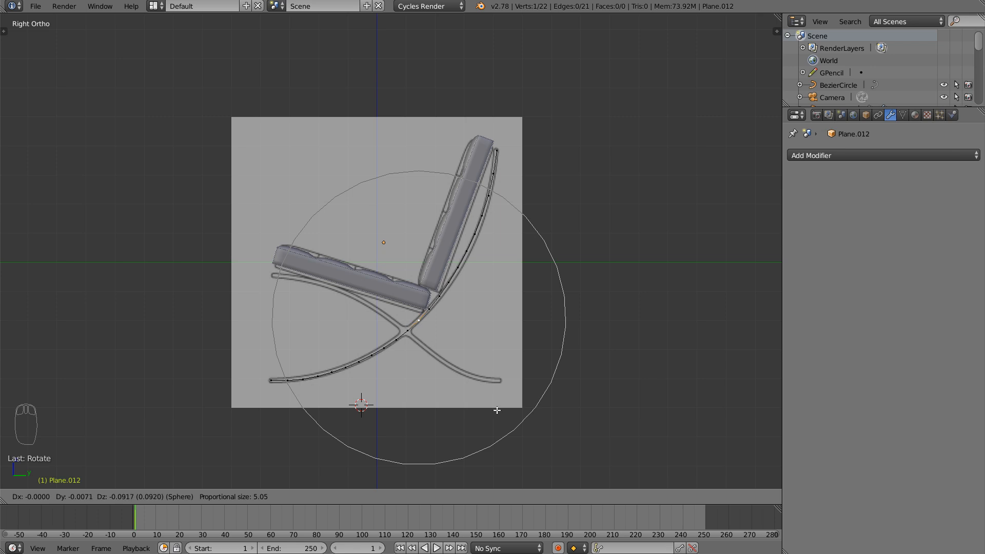
left_click(493, 399)
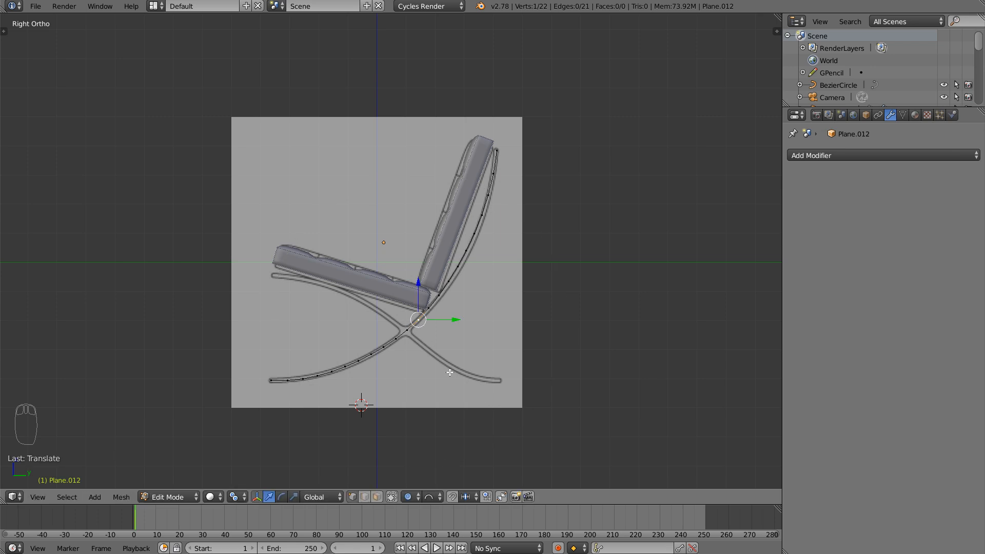
right_click(467, 251)
key("g")
right_click(508, 293)
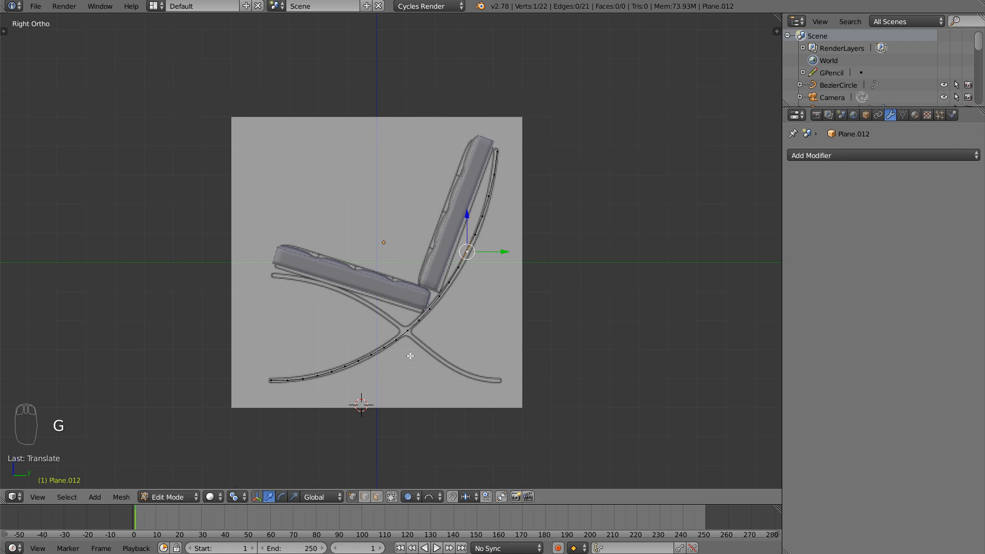
- Duplicate the arc's front foot vertex along global Y to the frame's rear foot
right_click(274, 382)
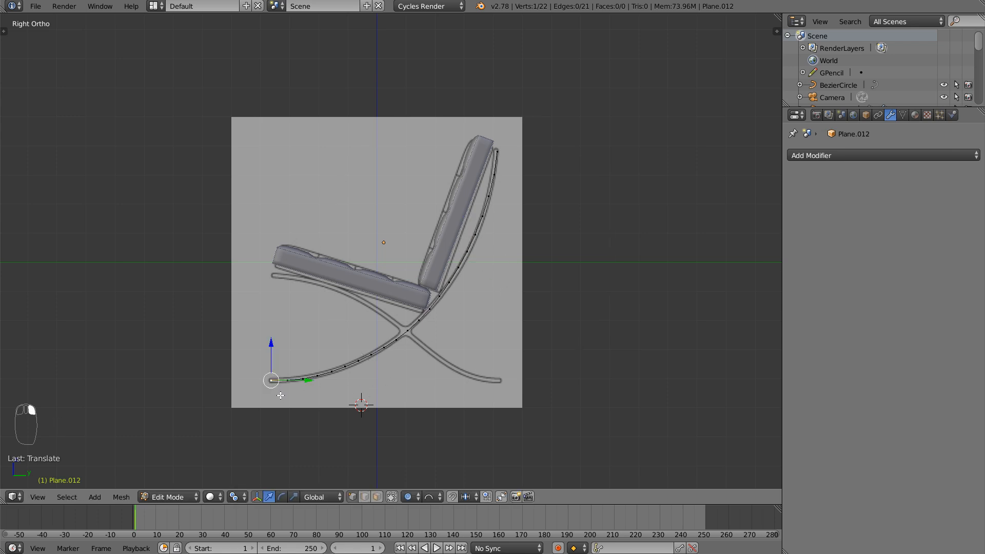
scroll(281, 396, "up", 3)
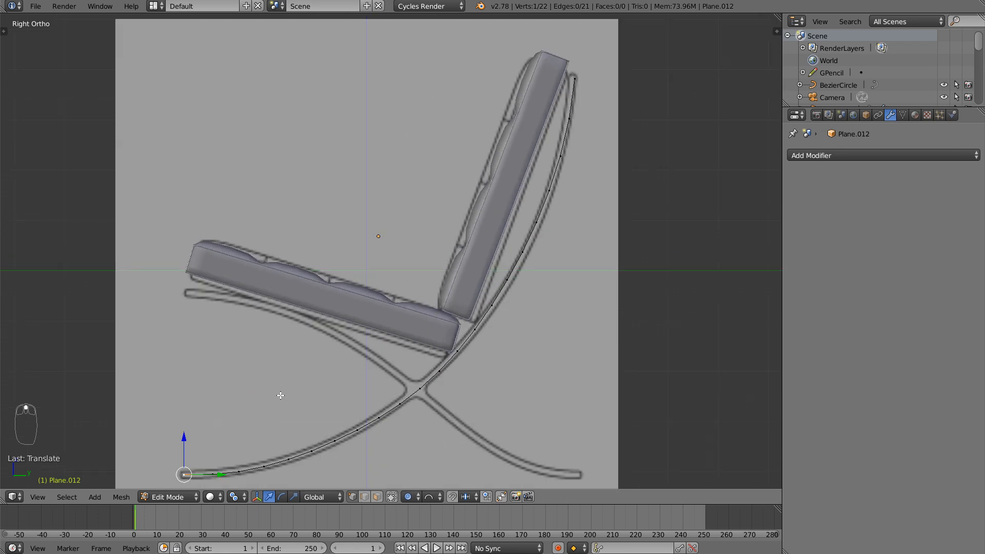
scroll(276, 355, "down", 1)
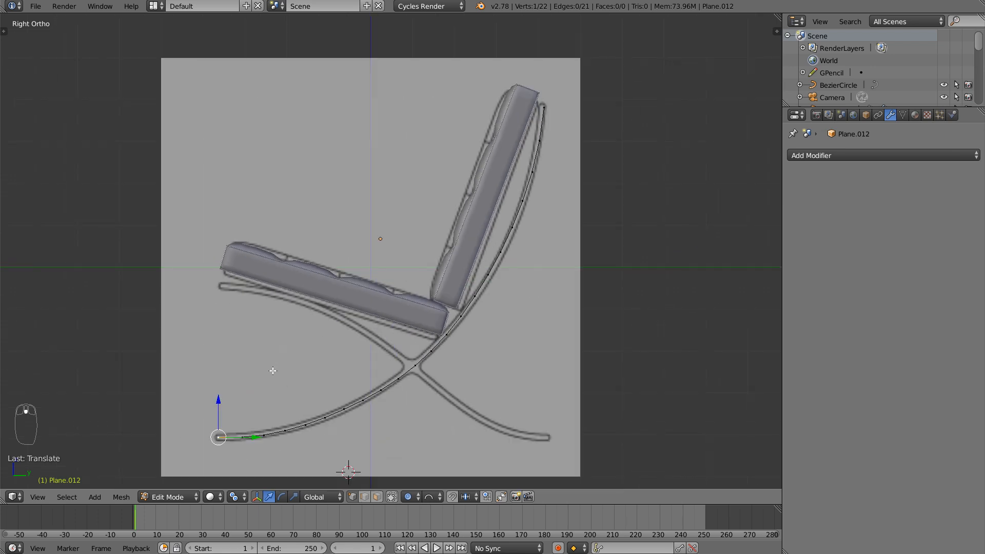
key("shift+d")
key("y")
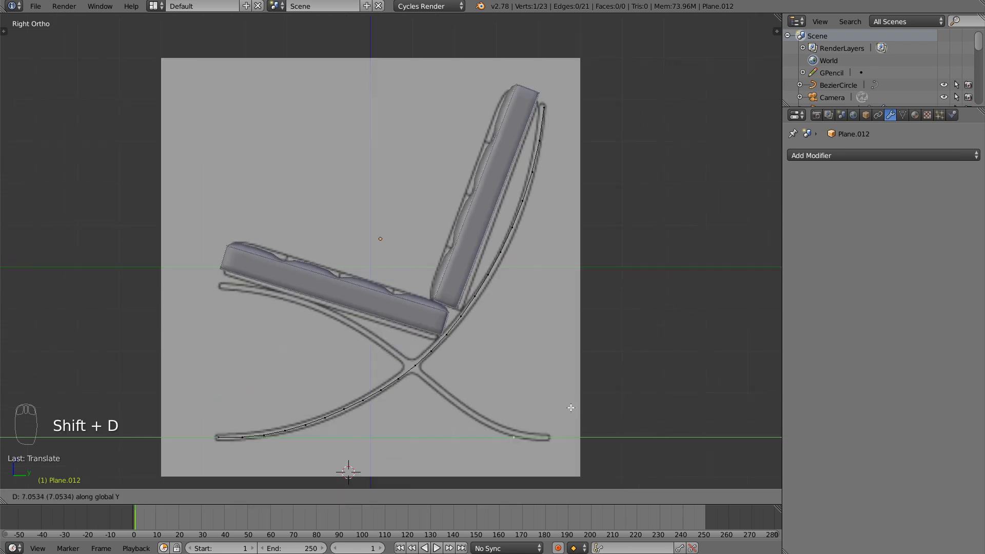
left_click(601, 413)
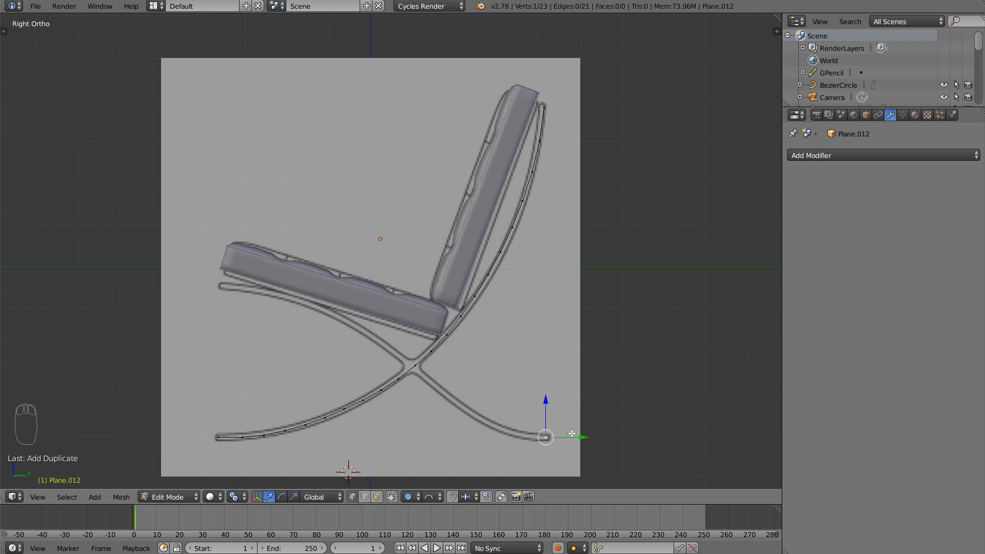
- Extrude the rear foot vertex to the frame's front end below the seat and subdivide the new edge with 20 even loop cuts
key("e")
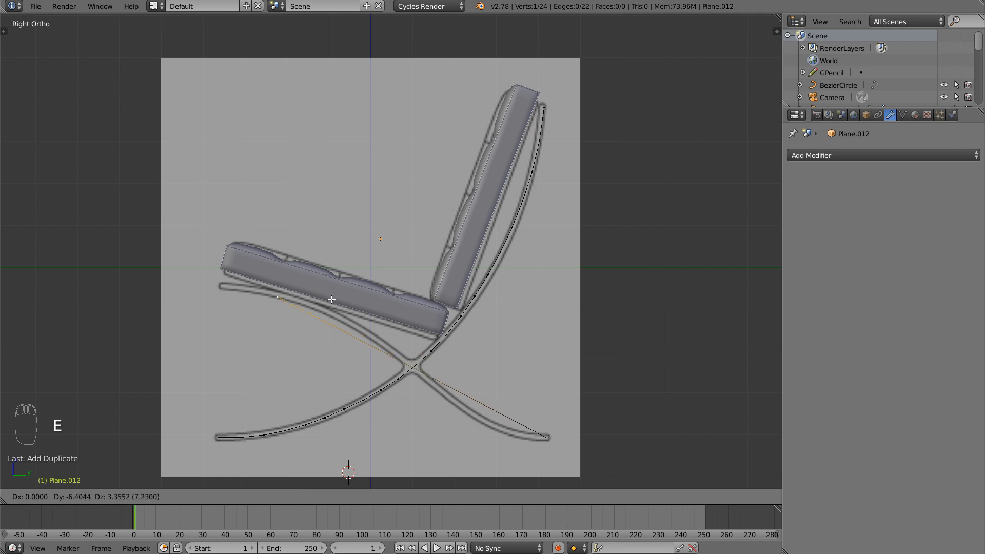
left_click(283, 291)
key("a")
key("ctrl+r")
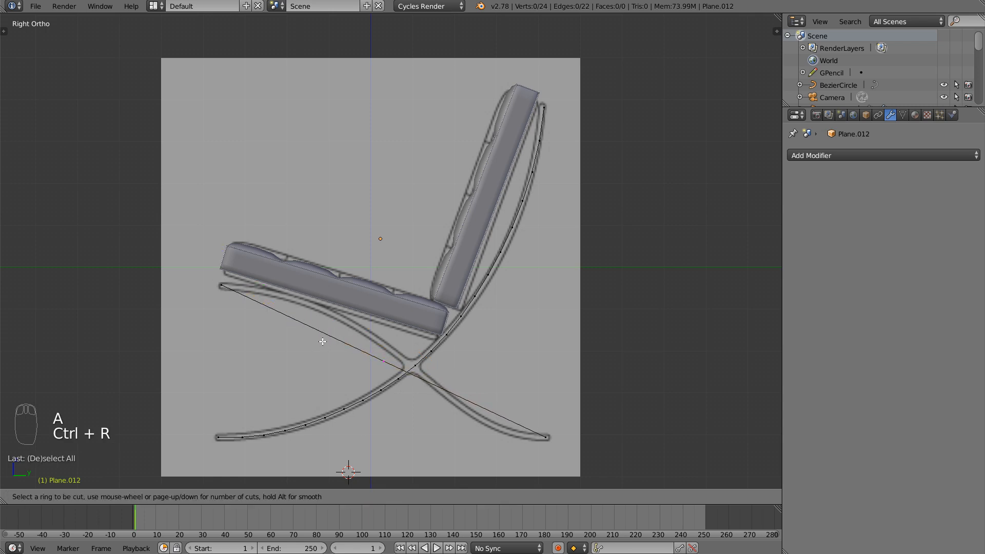
key("KP_Enter")
key("KP_Enter")
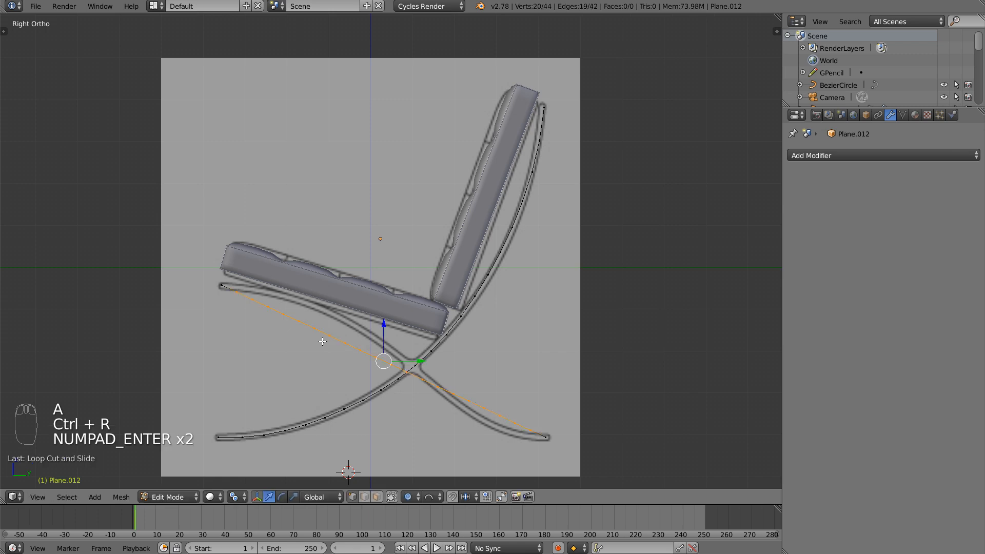
- Select the new line's front end vertex below the seat and set proportional editing to Connected with Sharp falloff
right_click(231, 290)
left_click(430, 497)
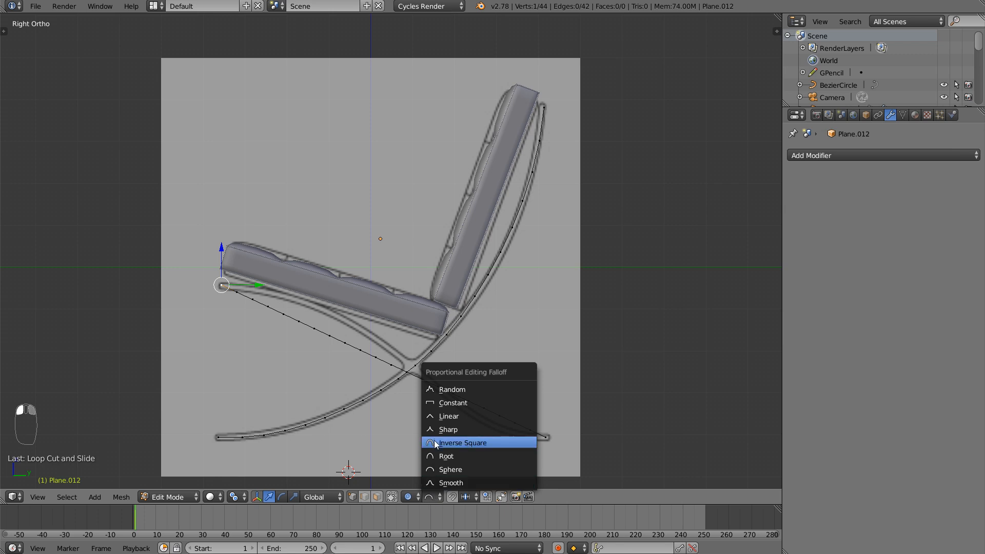
left_click(410, 496)
left_click(428, 442)
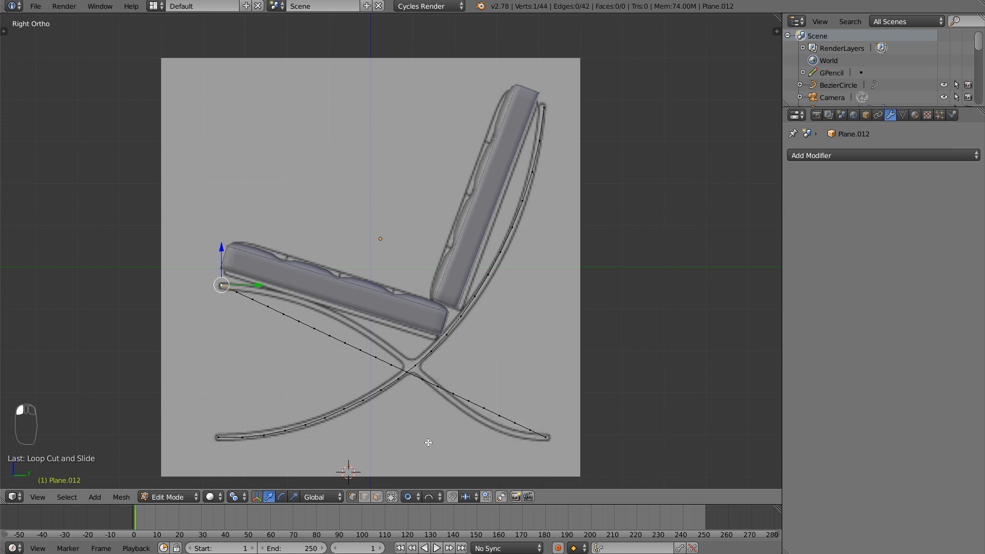
left_click(433, 497)
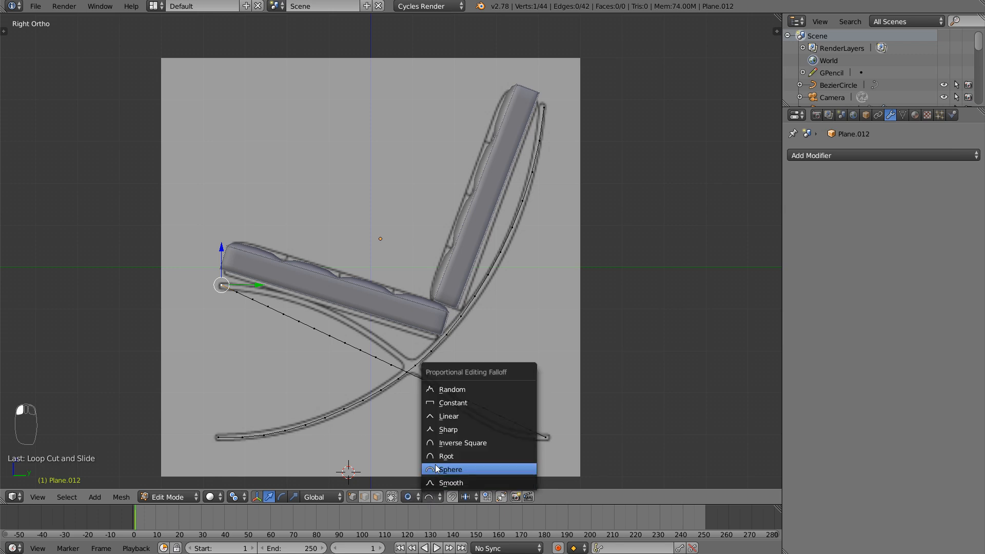
left_click(440, 432)
- Rotate the front end vertex twice with a wide proportional influence to curve the line along the frame under the seat
key("r")
scroll(458, 284, "down", 3)
left_click(477, 335)
key("r")
scroll(490, 326, "down", 2)
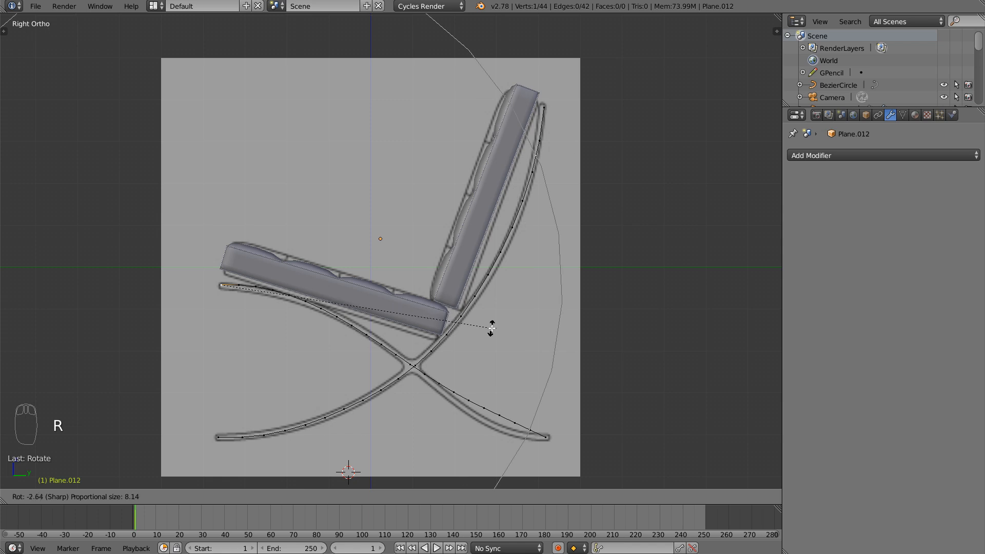
left_click(499, 332)
- Rotate the rear foot vertex with a smaller proportional influence to curve the line's lower rear part onto the reference leg
right_click(547, 437)
key("r")
scroll(595, 389, "down", 1)
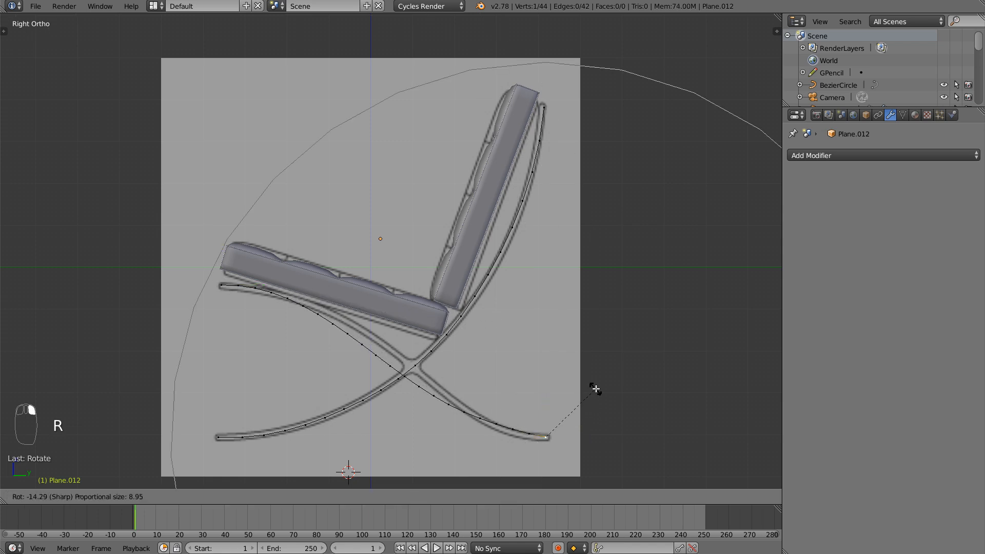
scroll(596, 390, "up", 9)
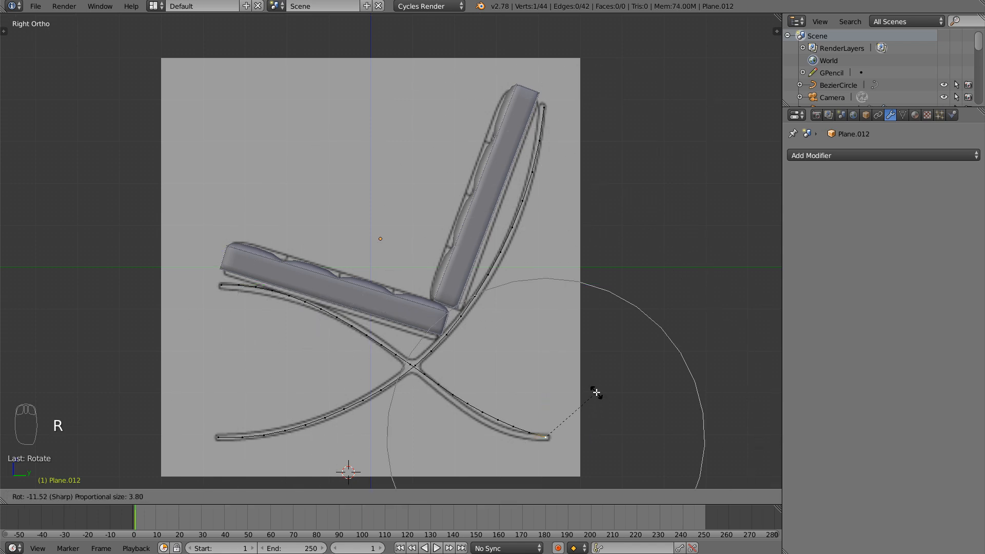
scroll(577, 387, "down", 1)
left_click(577, 386)
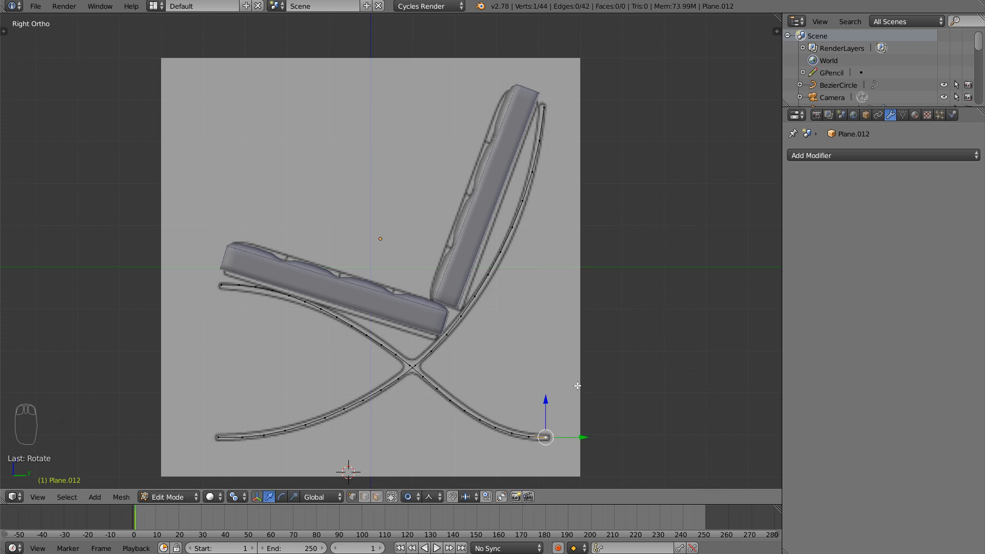
- Move the seat-support line's vertex just above the frame crossing onto the reference curve, using Inverse Square proportional falloff
right_click(351, 326)
right_click(366, 335)
right_click(391, 369)
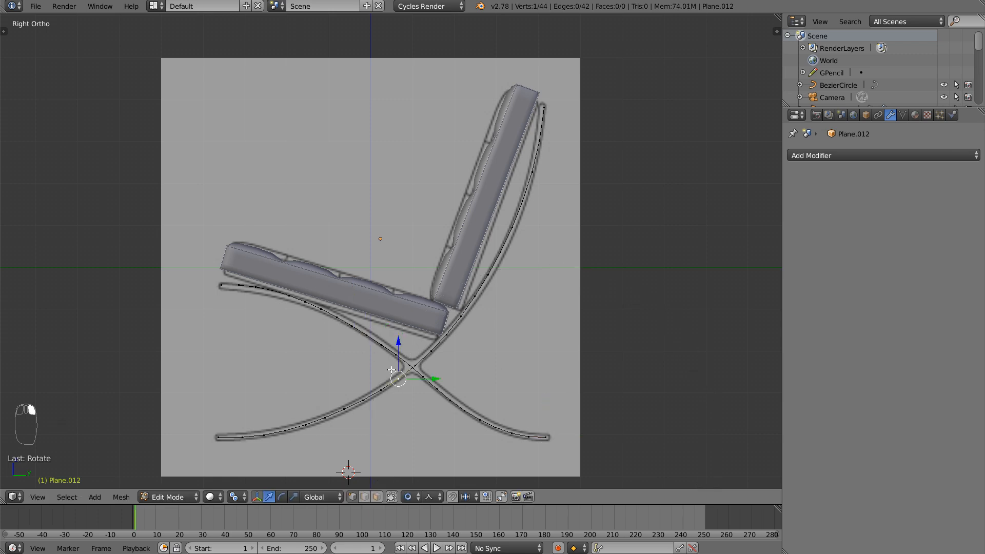
right_click(399, 362)
left_click(425, 497)
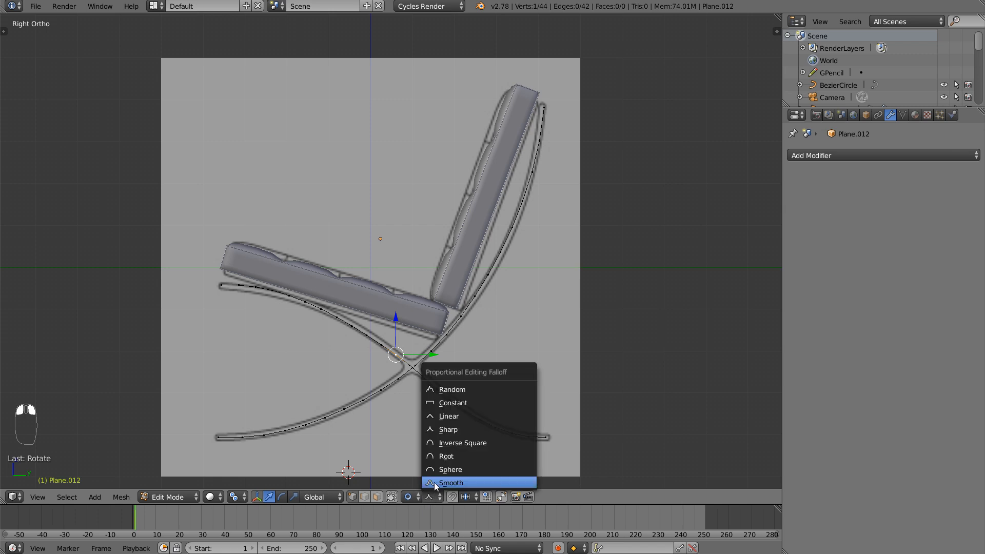
left_click(446, 442)
key("g")
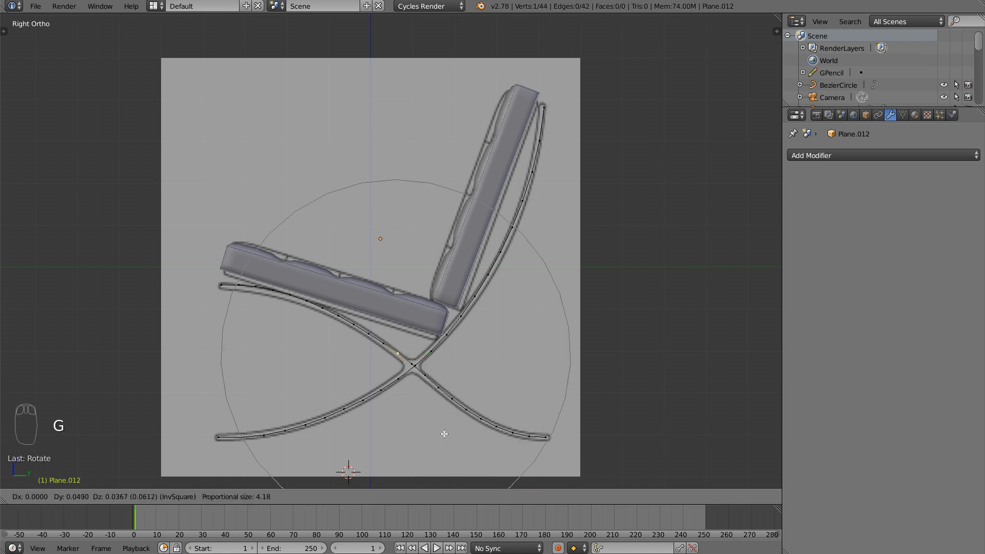
left_click(444, 433)
- Rotate the line's front end vertex below the seat with Sharp proportional falloff to refine the curve under the cushion
right_click(225, 287)
left_click(429, 497)
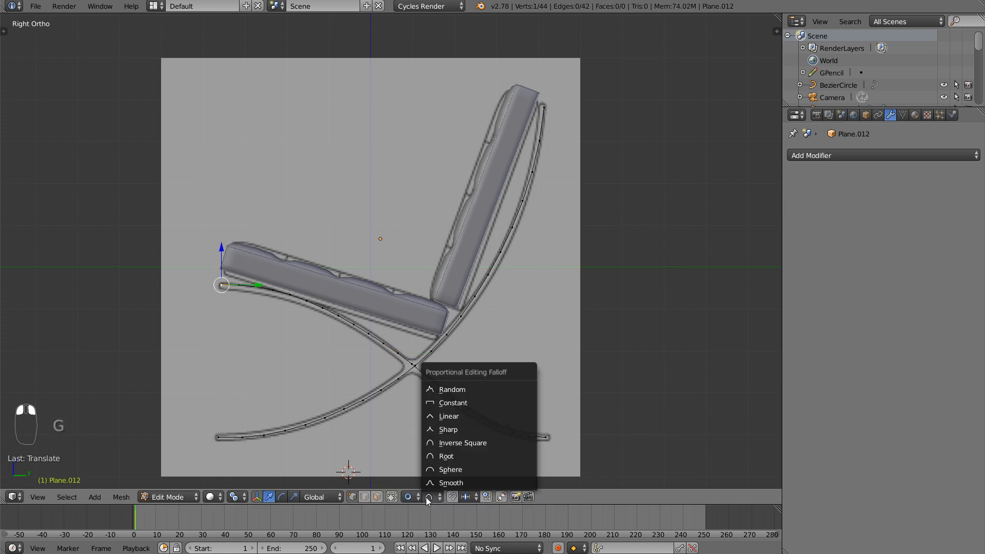
left_click(435, 432)
key("r")
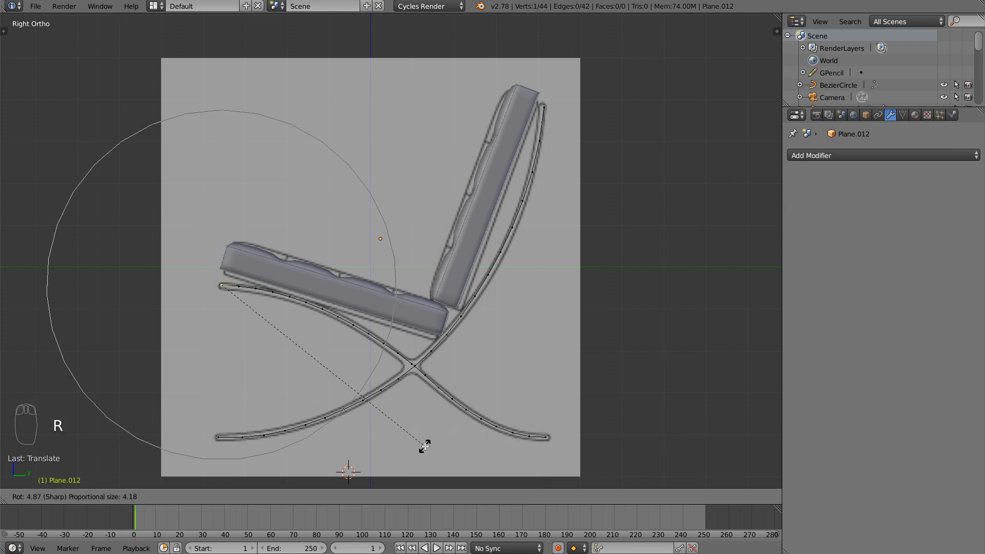
left_click(423, 449)
- Move the rear-leg vertex just below the frame crossing slightly onto the reference, using Smooth proportional falloff
right_click(429, 382)
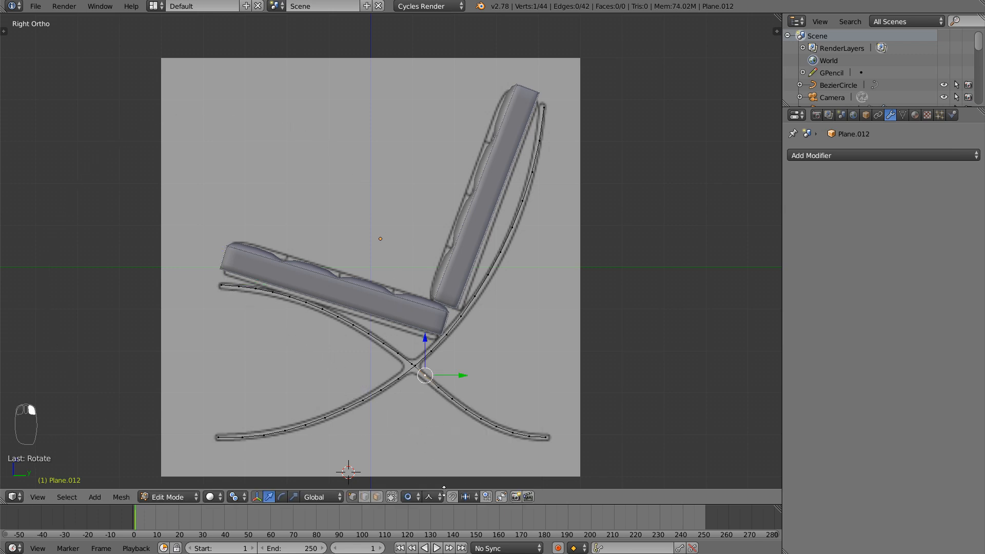
left_click(433, 498)
left_click(436, 480)
key("g")
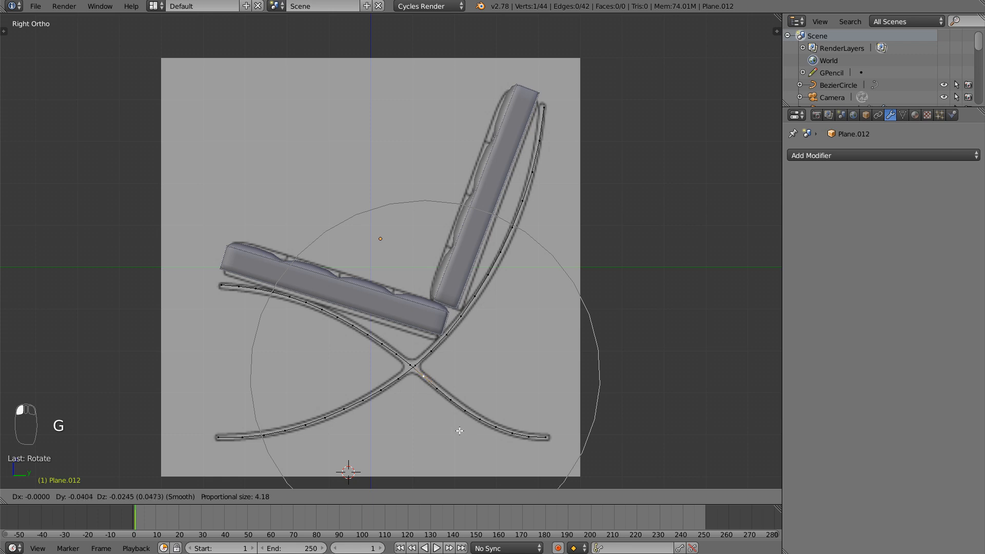
left_click(459, 428)
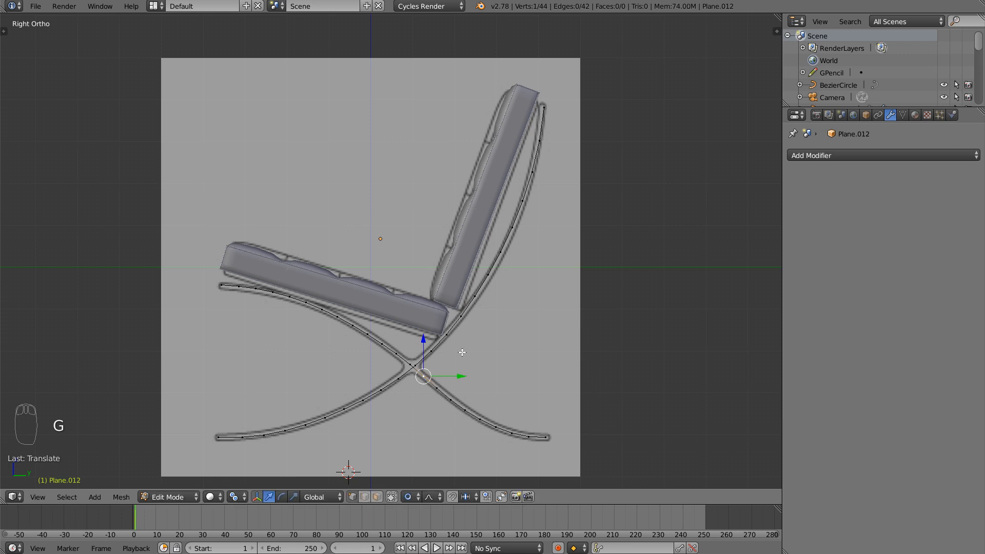
- Disable proportional editing for the detailed work on the frame crossing
scroll(462, 352, "up", 2)
middle_click_drag(456, 292, 457, 186, "shift")
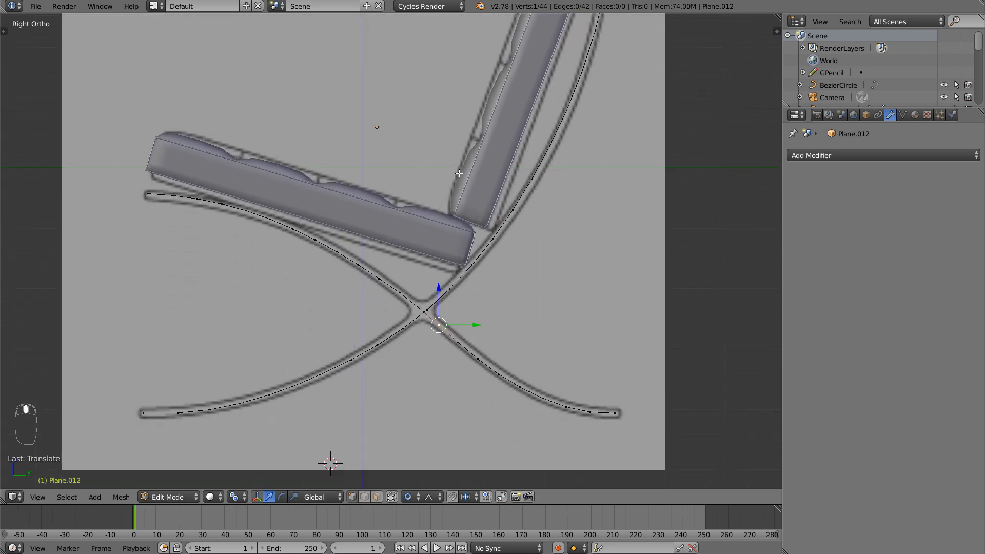
scroll(450, 232, "up", 3)
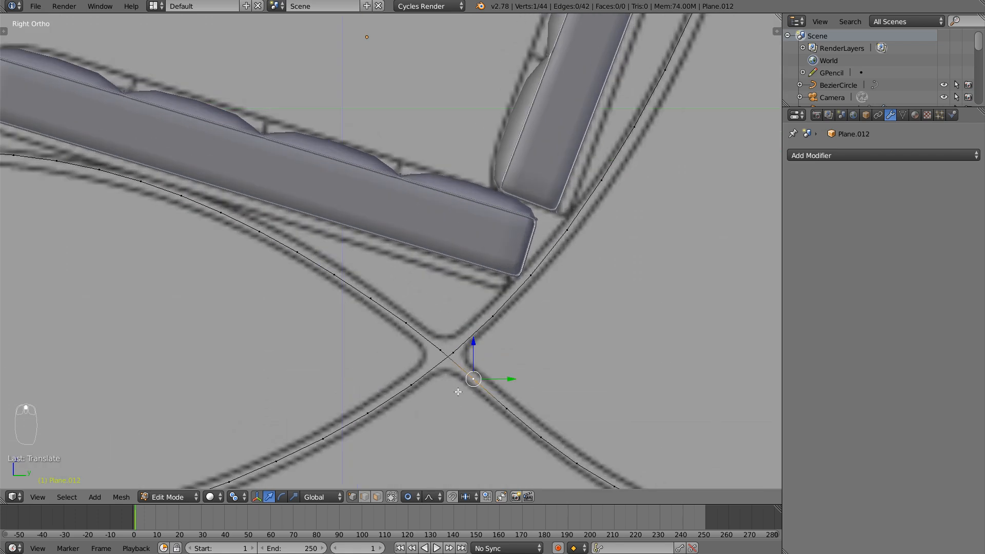
left_click(412, 497)
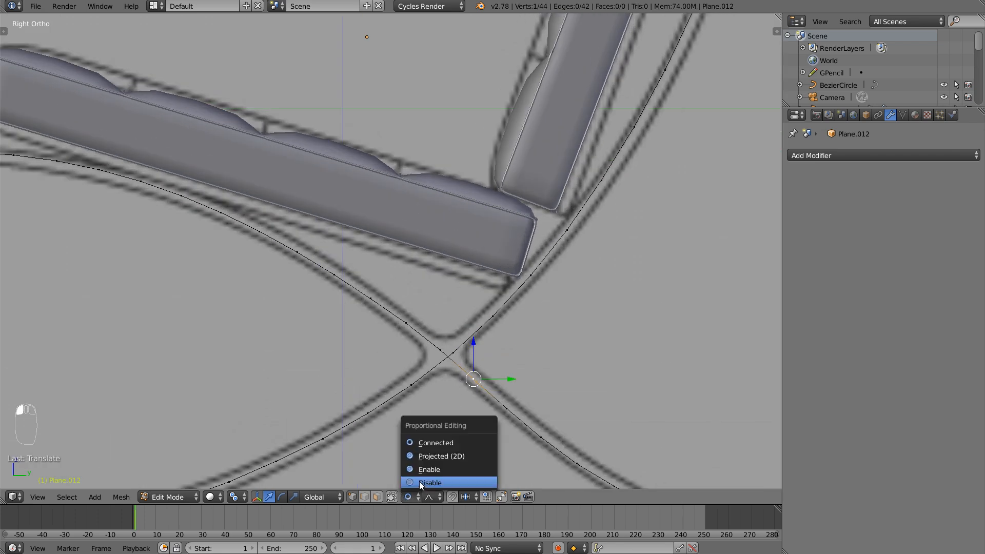
left_click(422, 482)
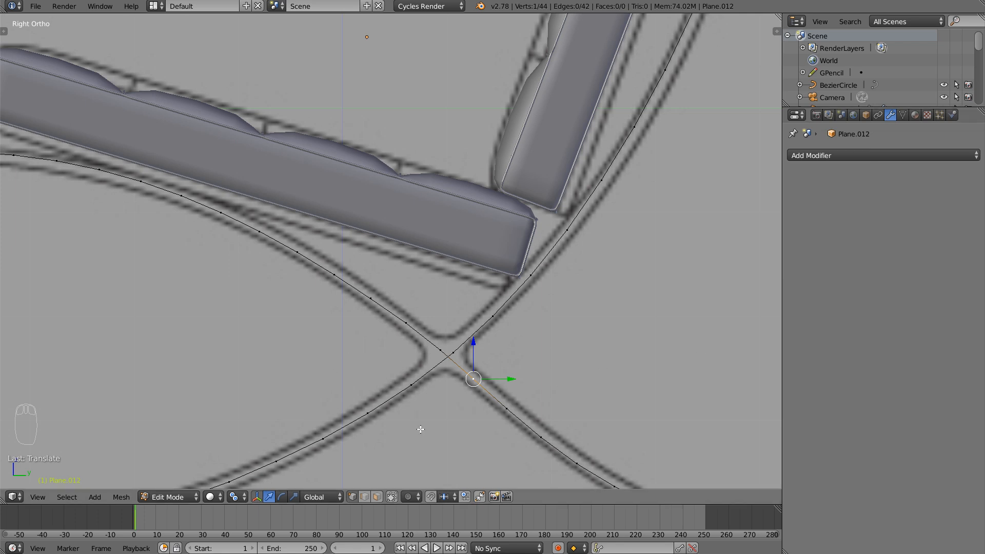
middle_click_drag(459, 388, 498, 313, "shift")
right_click(431, 314)
key("g")
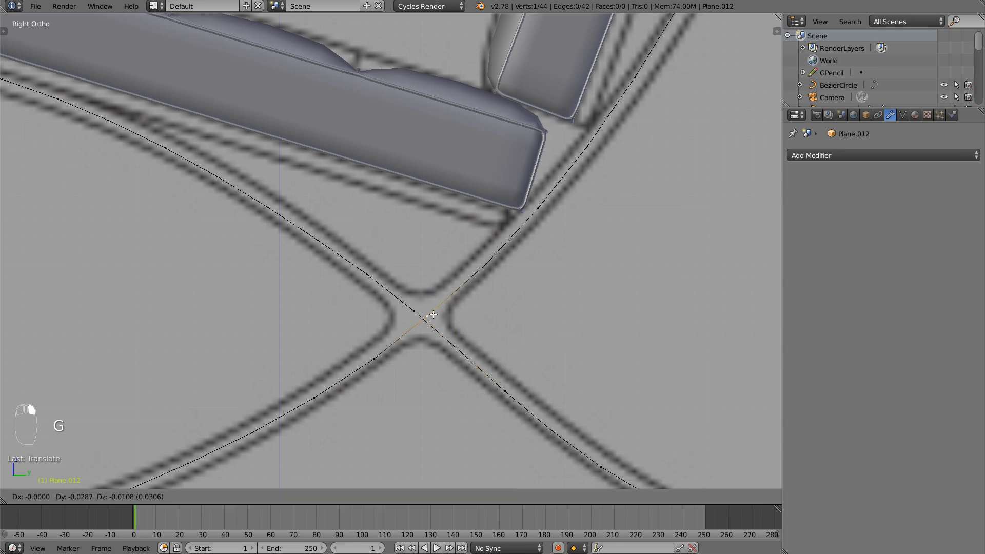
right_click(437, 318)
- Delete the seat-support line's vertex at the crossing and connect its two neighbouring vertices to the other line's crossing vertex with new edges
right_click(416, 322)
scroll(465, 313, "up", 1)
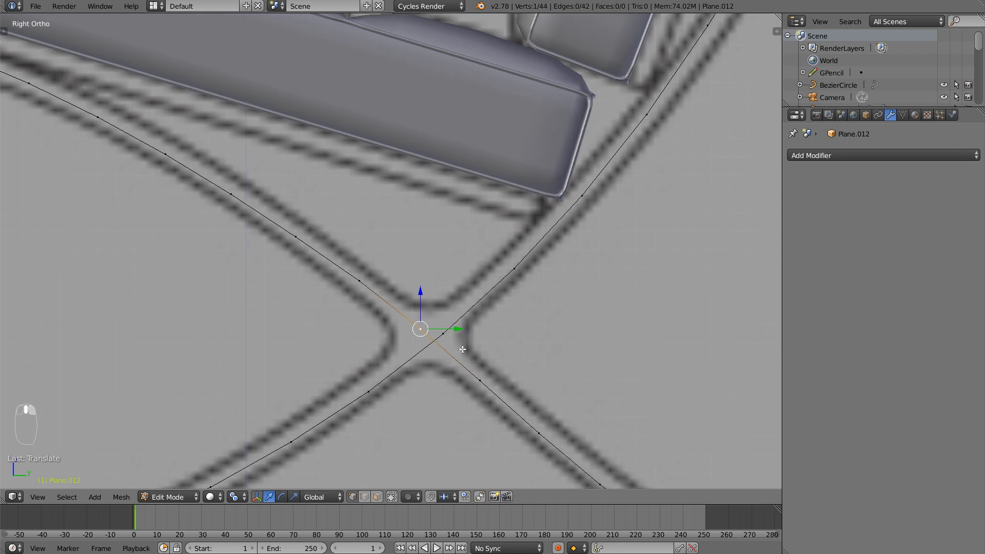
key("x")
left_click(410, 299)
right_click(444, 331, "shift")
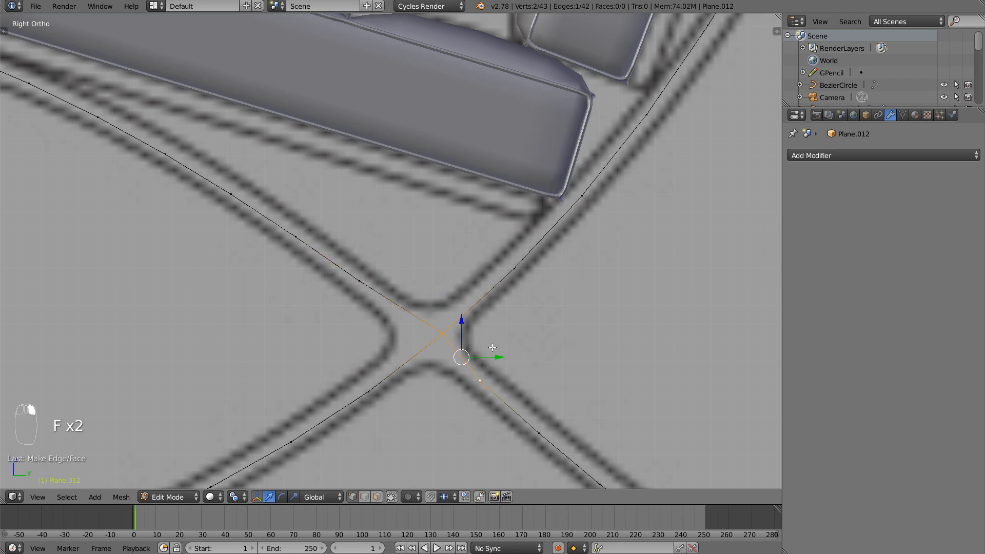
- Slide the shared crossing vertex along its lower front edge to the centre of the reference crossing
key("g")
key("g")
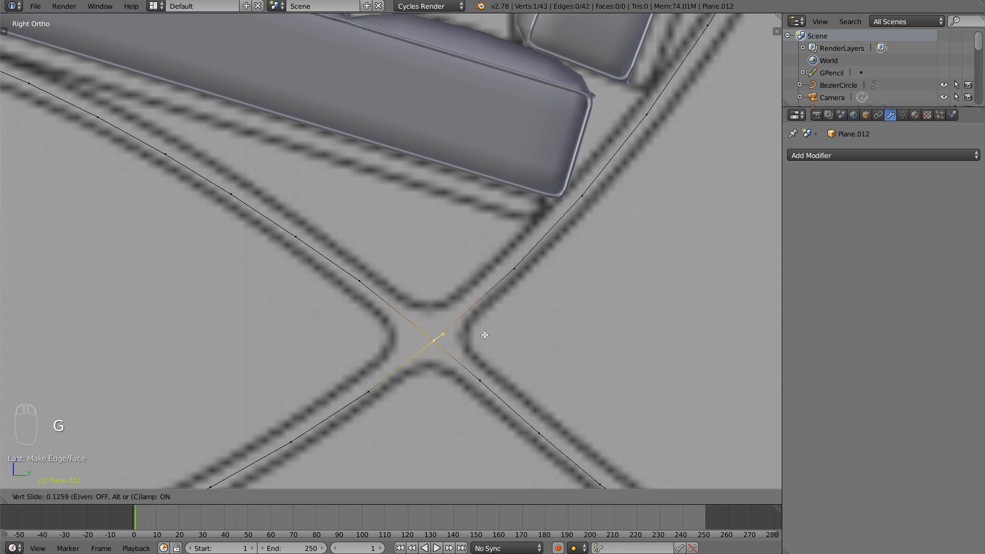
left_click(484, 335)
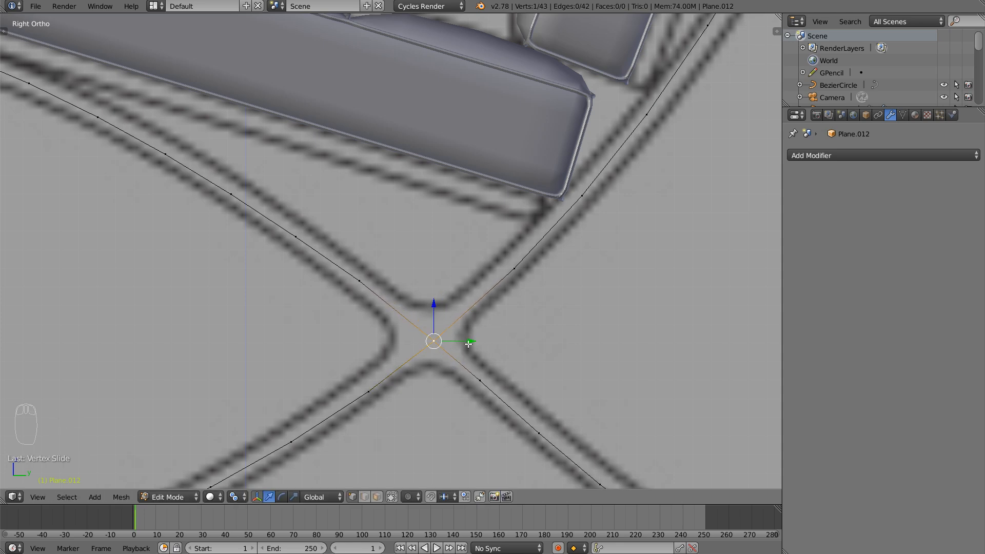
- Nudge the vertex where the frame curves cross to the centre of the junction in the side reference image
key("g")
right_click(467, 341)
key("g")
key("g")
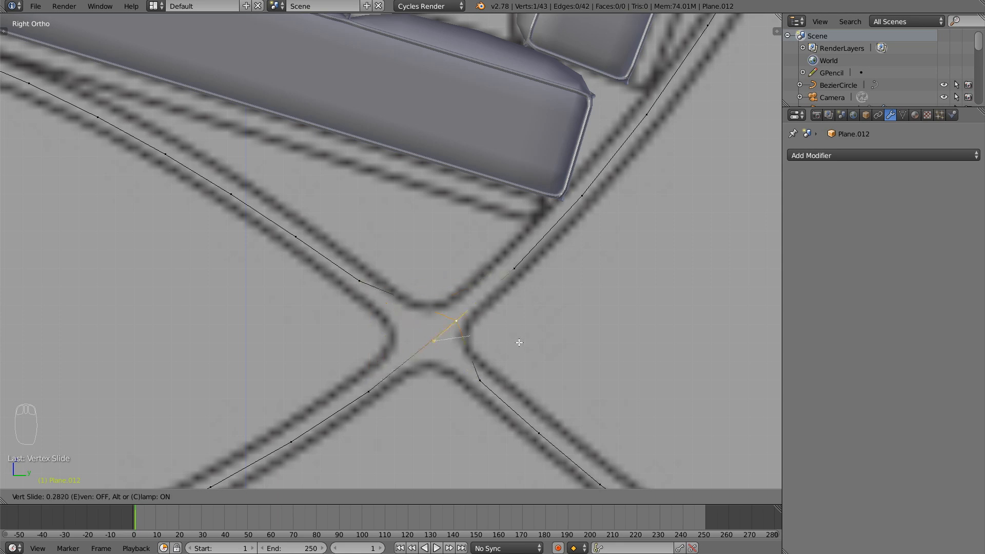
right_click(477, 339)
key("g")
left_click(470, 338)
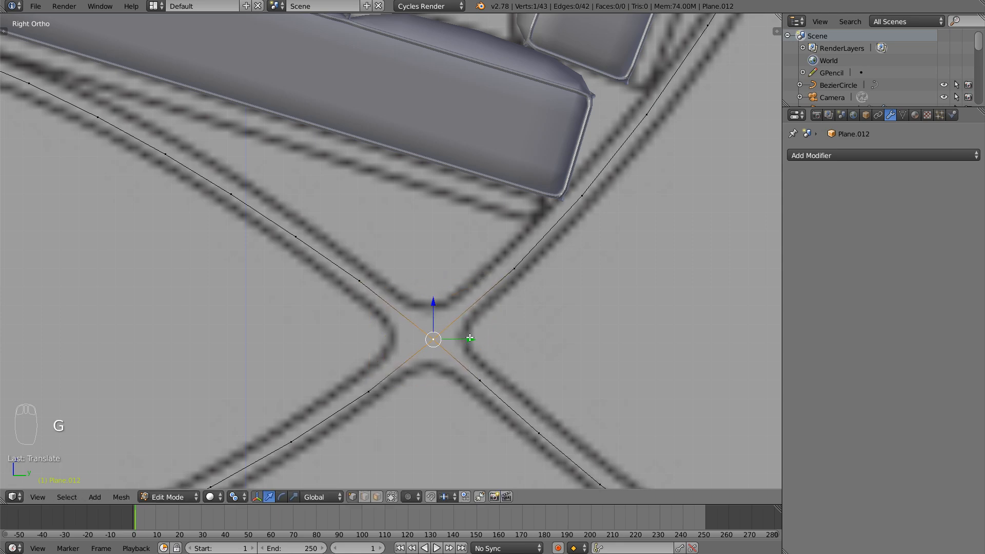
- Leave edit mode and add a Skin modifier to the chair frame curve mesh
key("Tab")
scroll(552, 282, "down", 6)
middle_click_drag(436, 364, 454, 325)
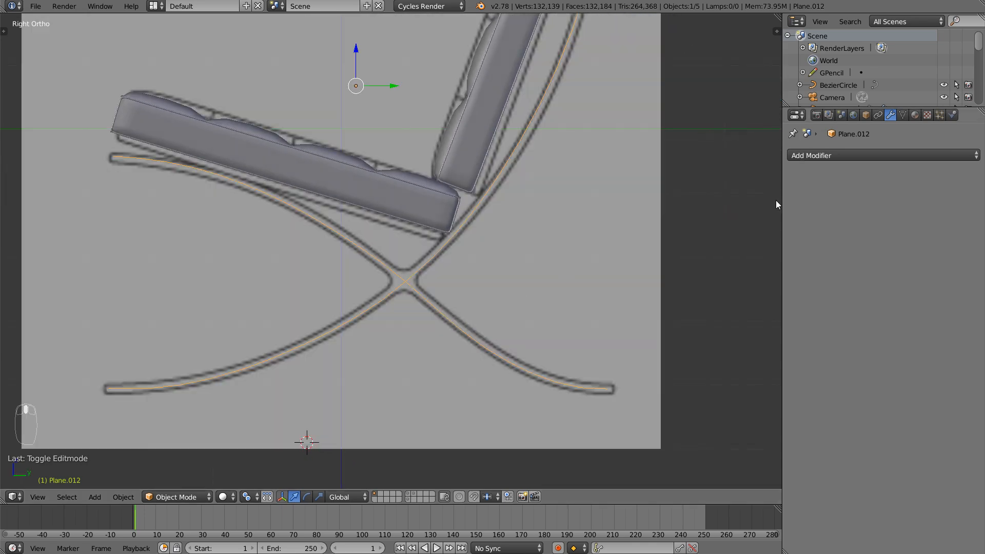
left_click(837, 155)
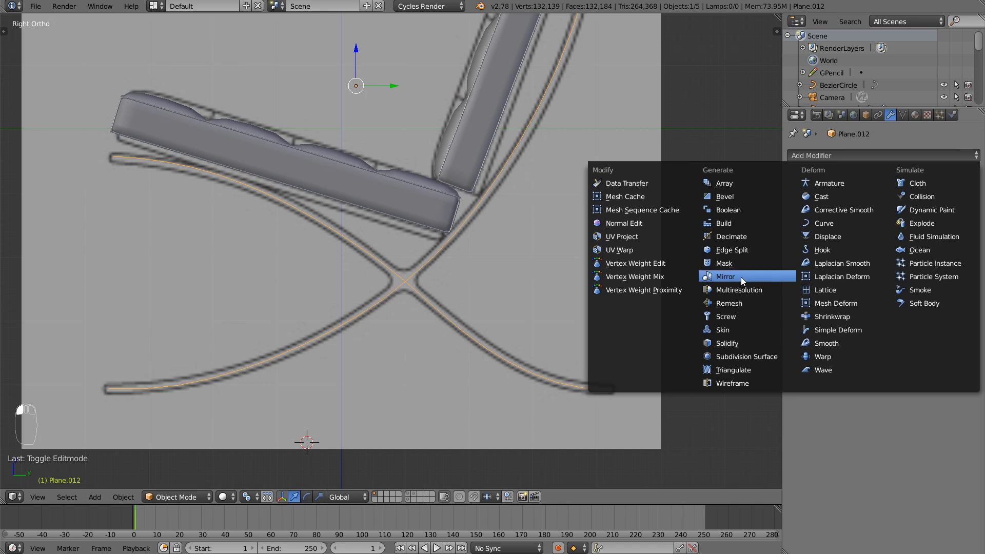
left_click(743, 331)
middle_click_drag(677, 308, 620, 321)
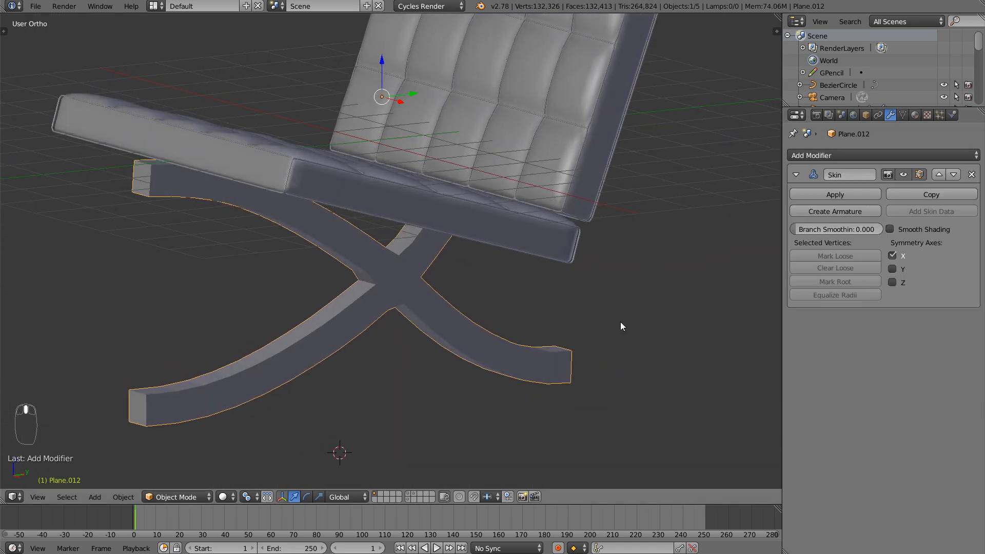
- Select all the frame's vertices and scale their skin radius down to about 0.33
middle_click_drag(552, 226, 496, 324, "ctrl")
middle_click_drag(489, 265, 506, 314)
key("Tab")
key("a")
key("a")
key("a")
key("a")
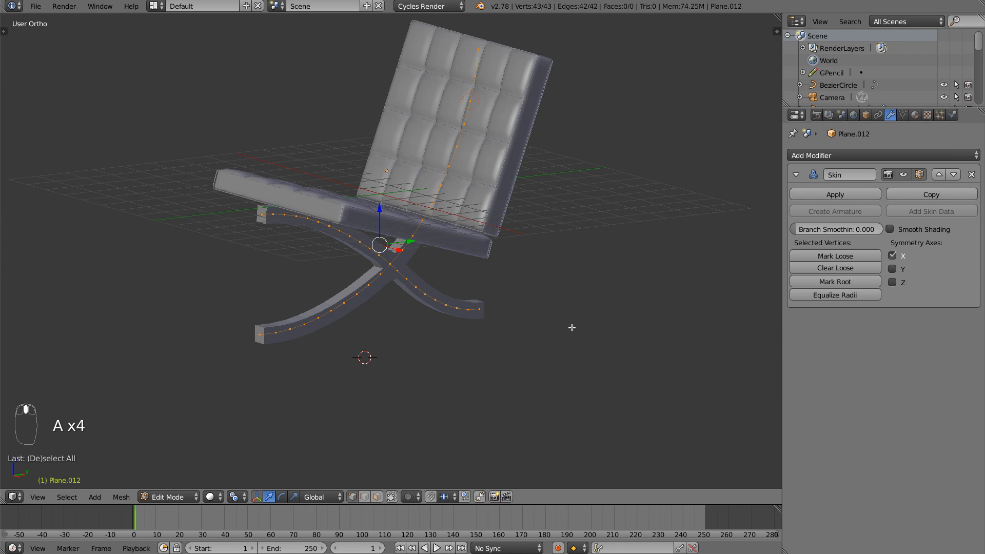
key("ctrl+a")
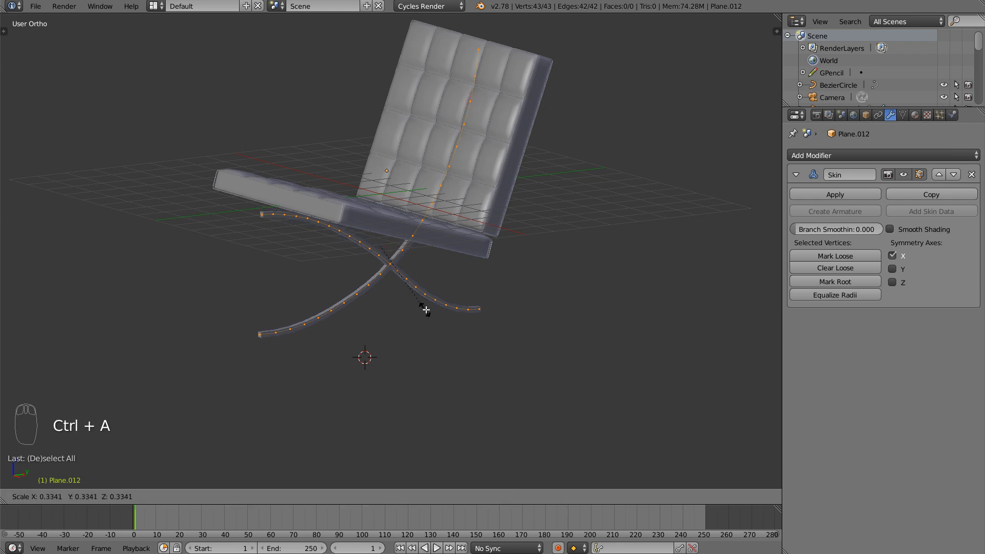
left_click(426, 310)
- Scale the skin radius by about 0.87 to match the reference bar thickness, then return to object mode in front view
key("KP_3")
scroll(428, 310, "up", 5)
key("ctrl+a")
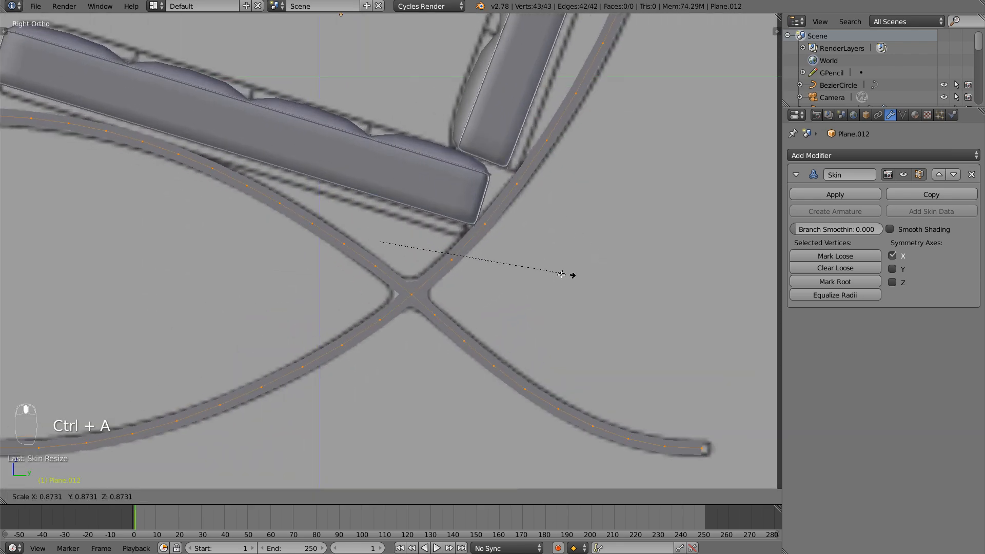
left_click(563, 275)
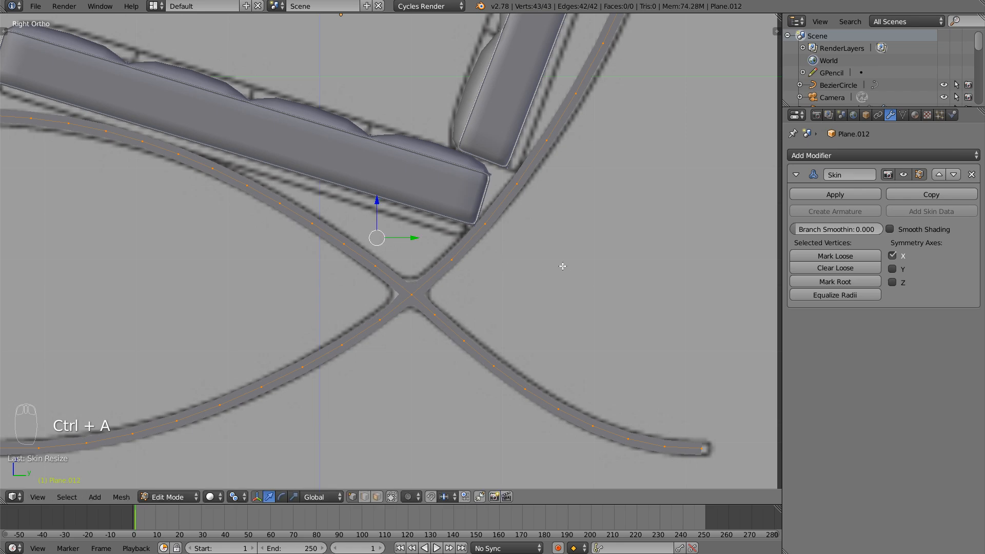
scroll(549, 268, "down", 3)
middle_click_drag(510, 279, 572, 314, "shift")
key("Tab")
key("KP_1")
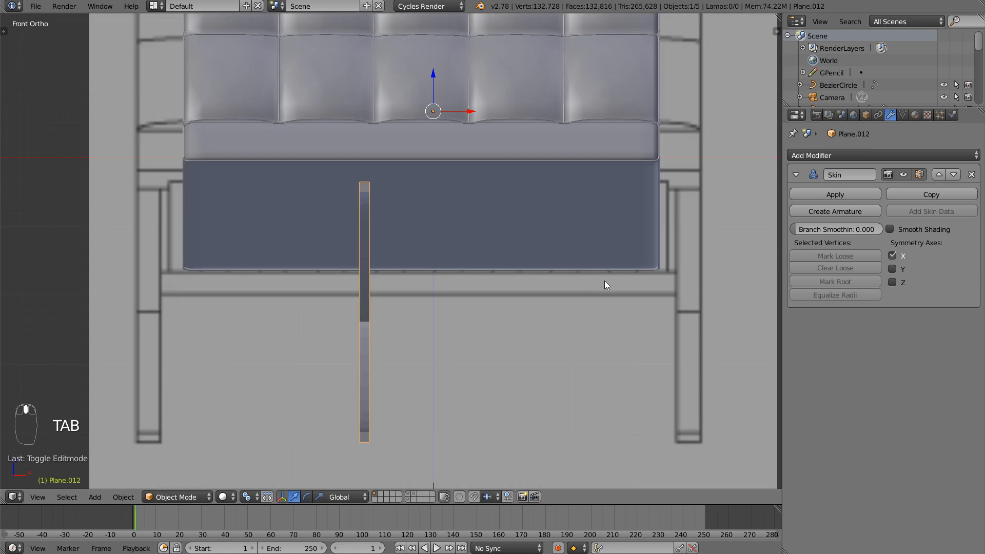
scroll(554, 313, "down", 2)
key("g")
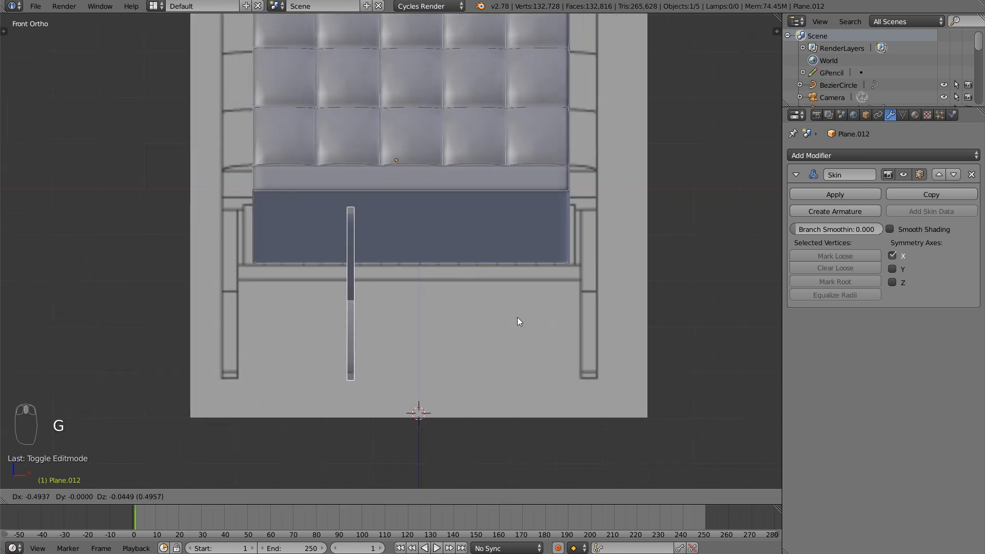
right_click(523, 311)
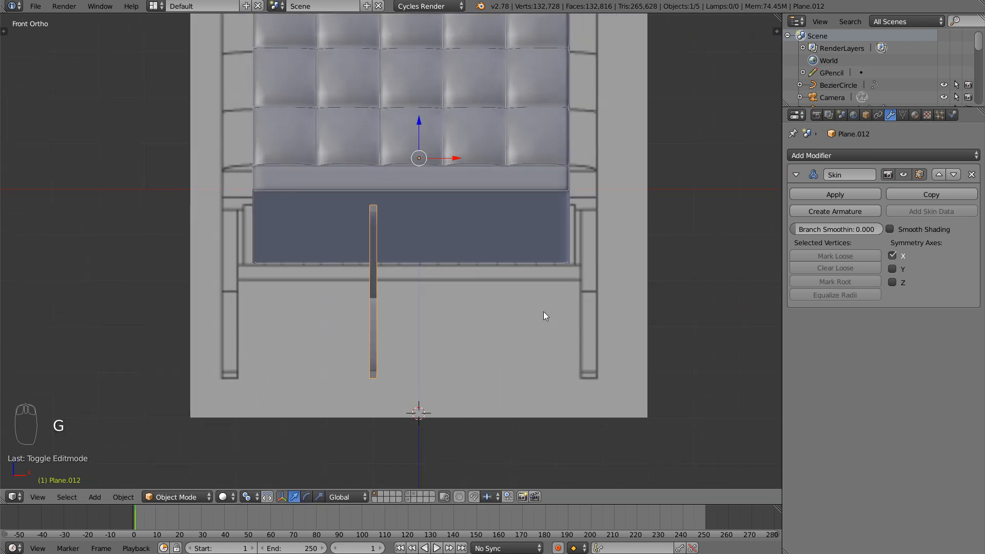
key("g")
key("x")
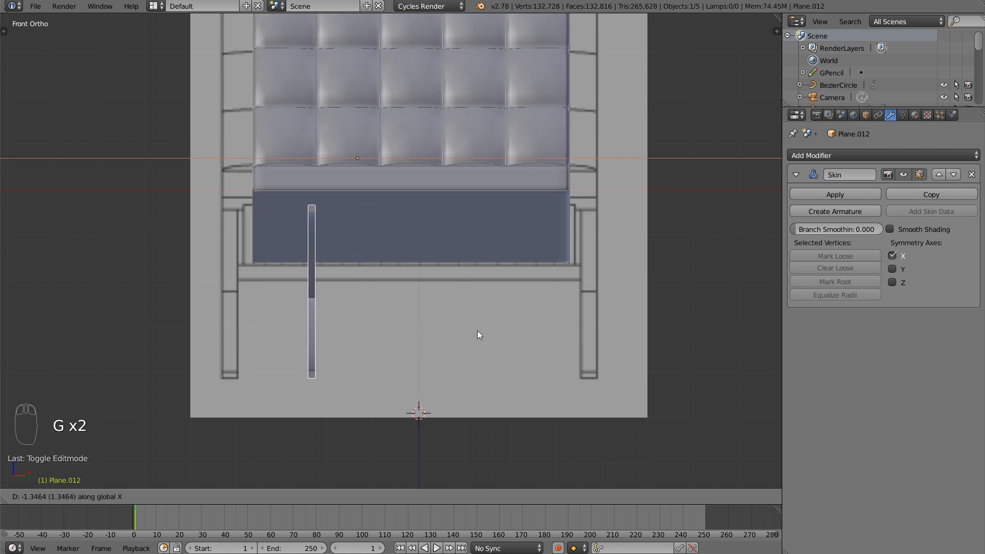
right_click(512, 334)
- Collapse the Skin modifier's settings and add a Mirror modifier to the frame across the X axis
left_click(800, 173)
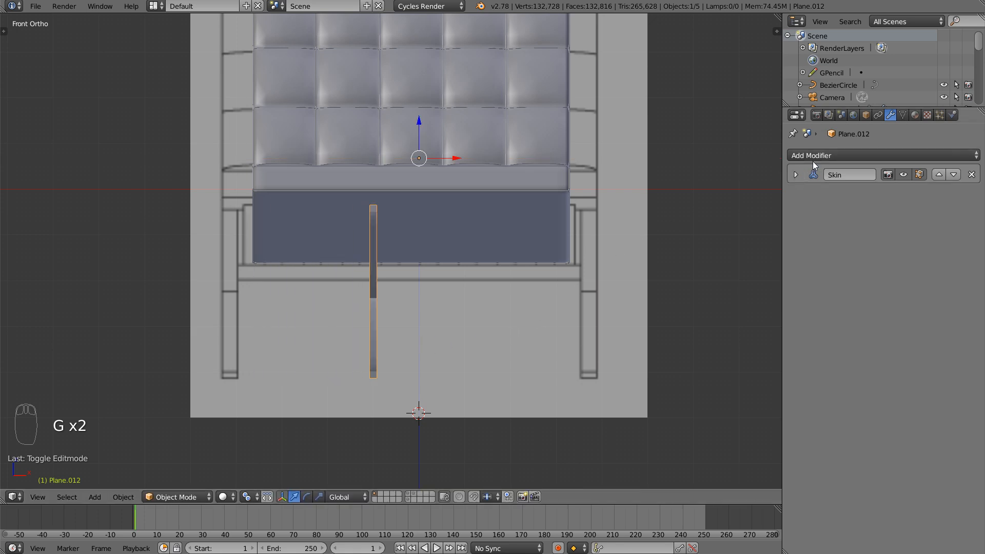
left_click(810, 156)
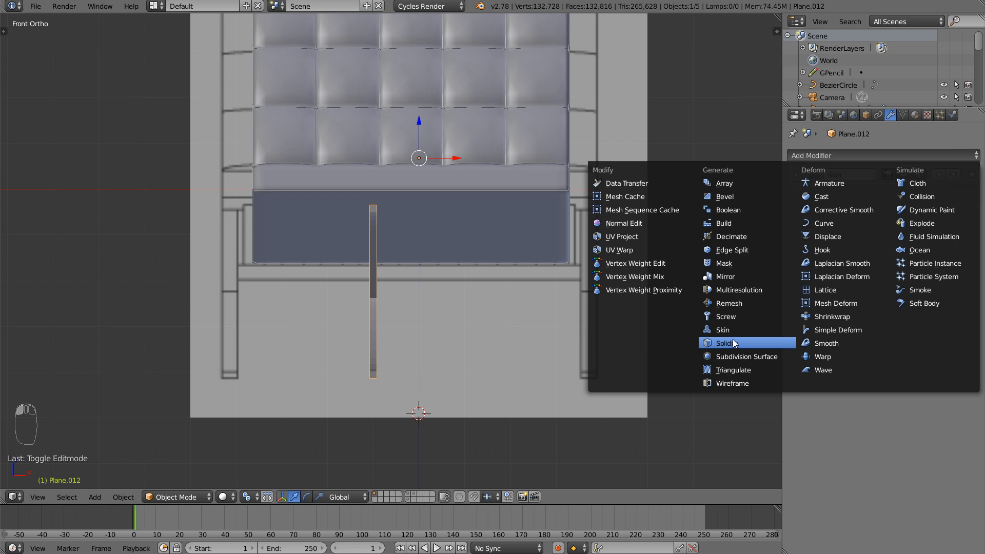
left_click(756, 279)
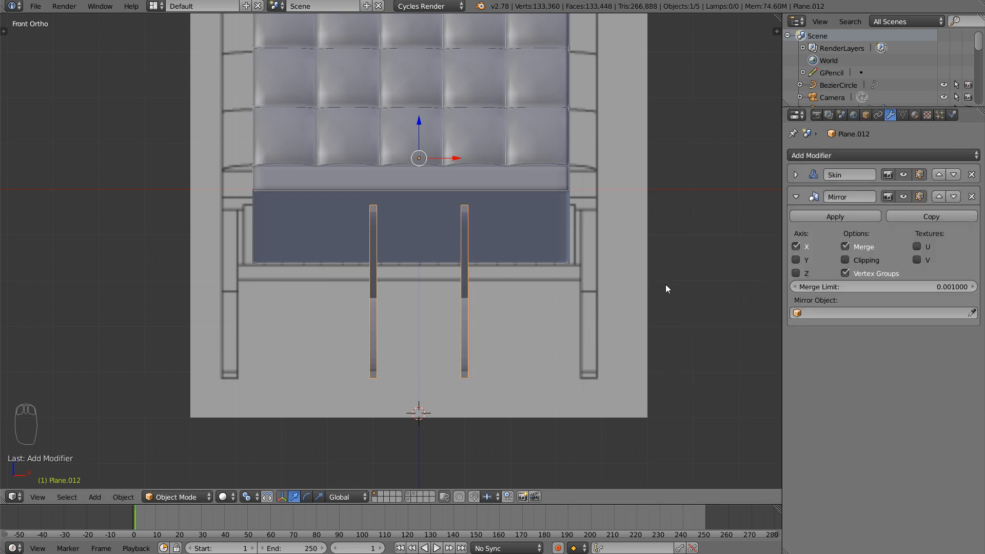
- Turn off the background reference images in the 3D view
key("n")
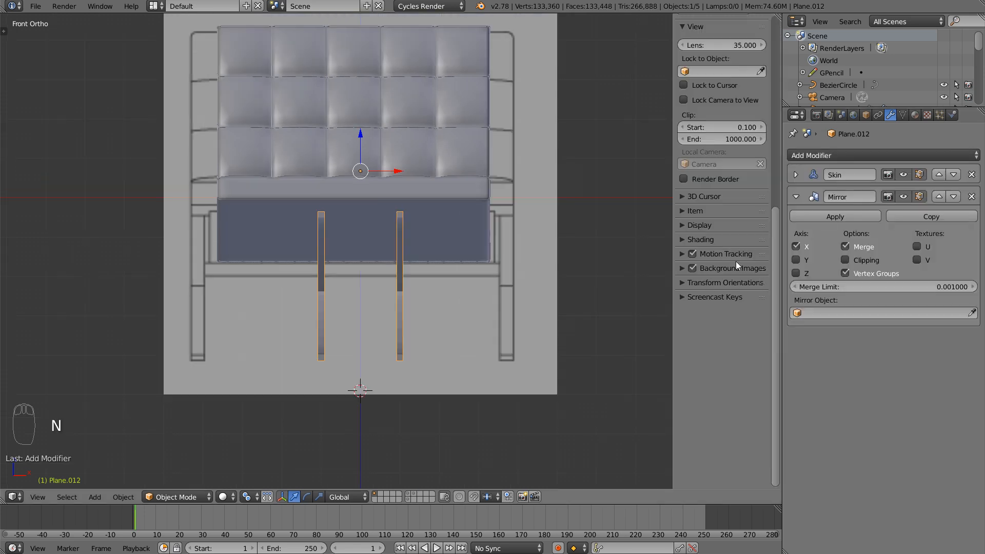
left_click(692, 267)
key("n")
middle_click_drag(584, 278, 571, 339, "shift")
- Select all the frame's vertices and move them outward so the mirrored frames stand near the seat cushion's side edges
key("Tab")
key("a")
key("a")
key("a")
key("a")
key("g")
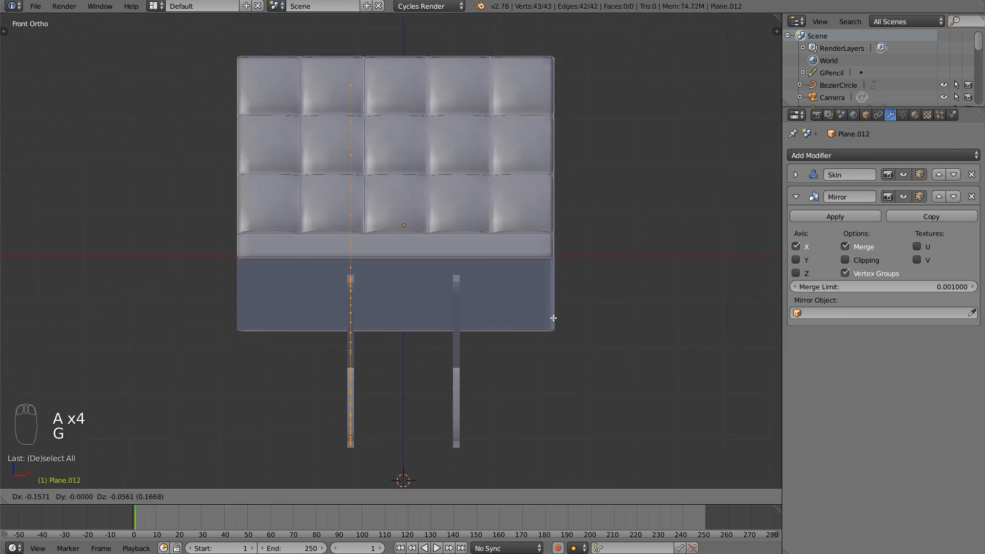
left_click(458, 338)
- Shift the whole mirrored frame object sideways in object mode so it is centred beneath the cushions
key("Tab")
key("g")
left_click(491, 338)
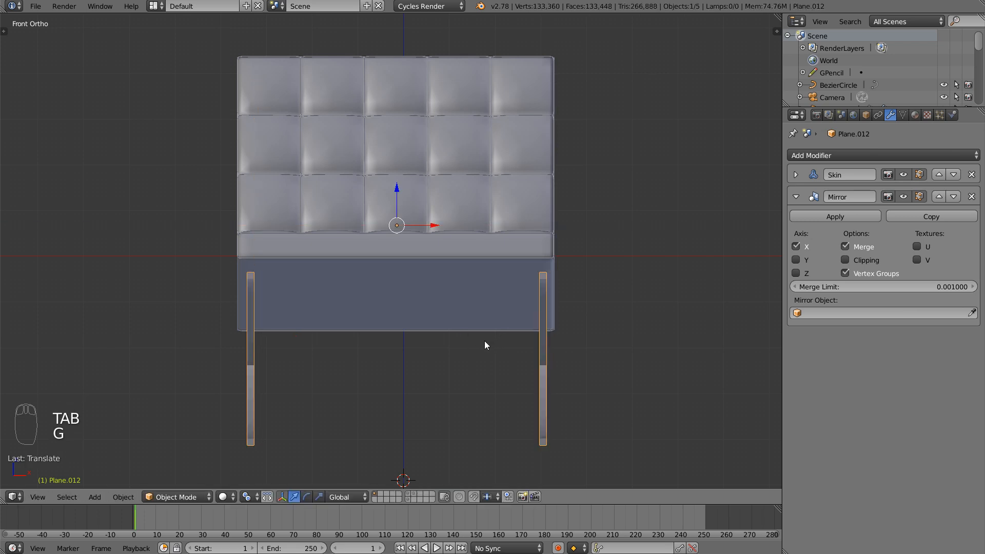
- Move all the frame's vertices about 0.2 further outward along X to align with the cushion sides, then leave edit mode
middle_click_drag(485, 340, 537, 343, "shift")
scroll(537, 343, "up", 1)
key("Tab")
key("a")
key("a")
key("a")
key("a")
key("g")
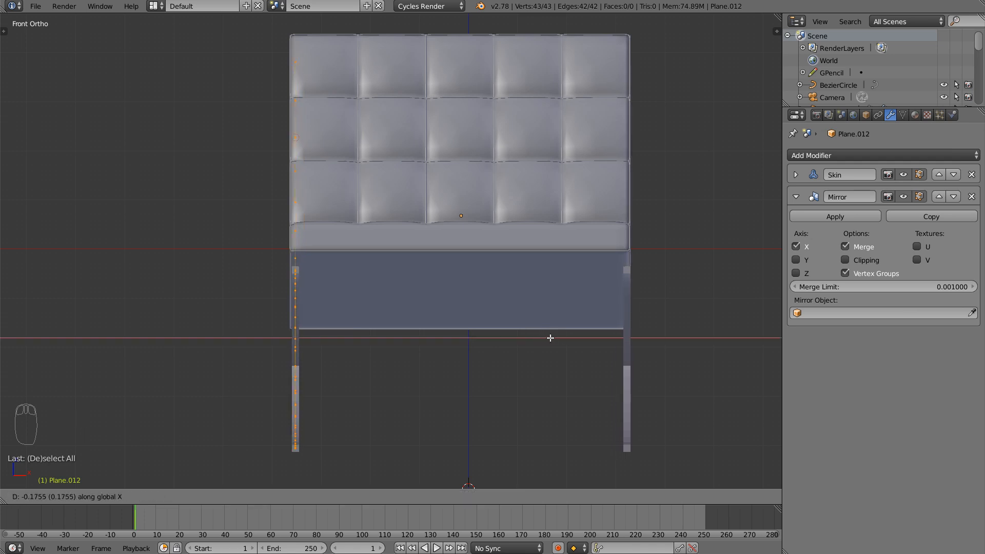
left_click(548, 338)
middle_click_drag(543, 335, 673, 330)
key("Tab")
- Select the vertex at the frame's front seat end in side view and enable proportional editing with Sharp falloff
key("ctrl+KP_3")
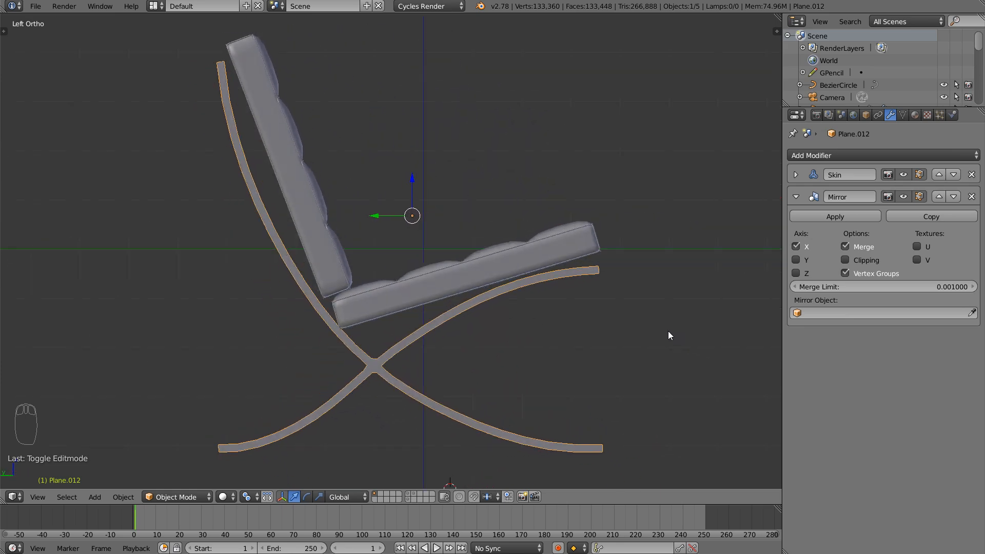
scroll(438, 347, "up", 2)
key("z")
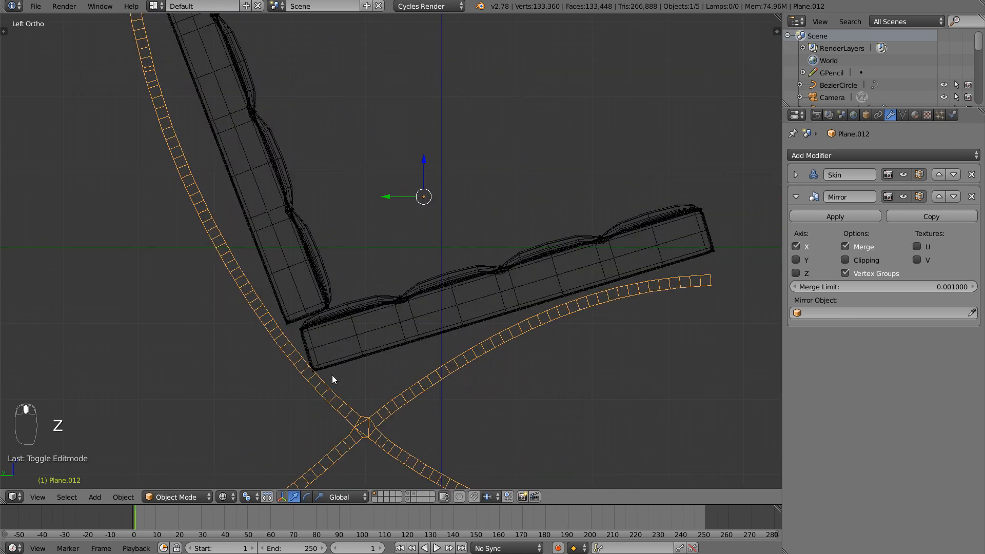
key("z")
key("Tab")
right_click(724, 279)
key("g")
right_click(723, 325)
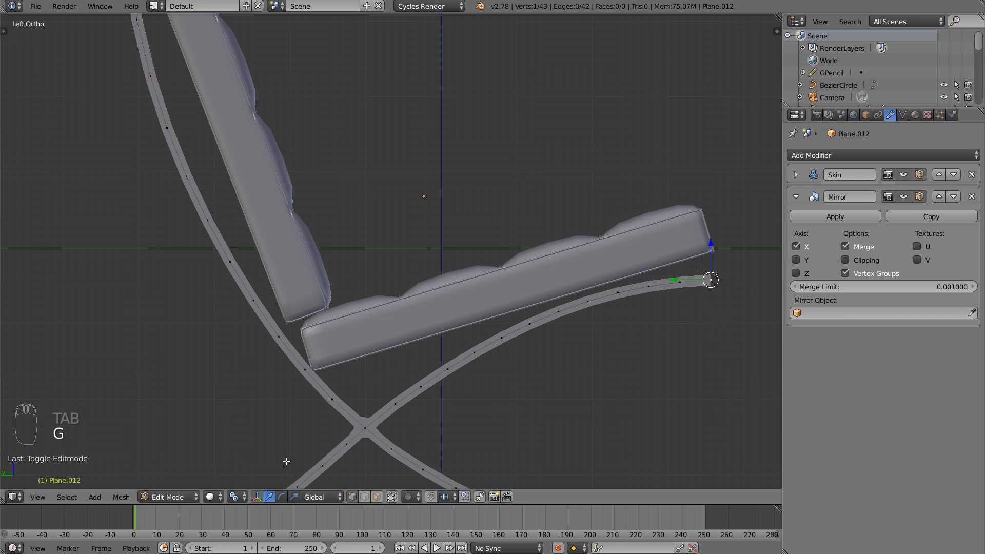
left_click(209, 497)
left_click(408, 497)
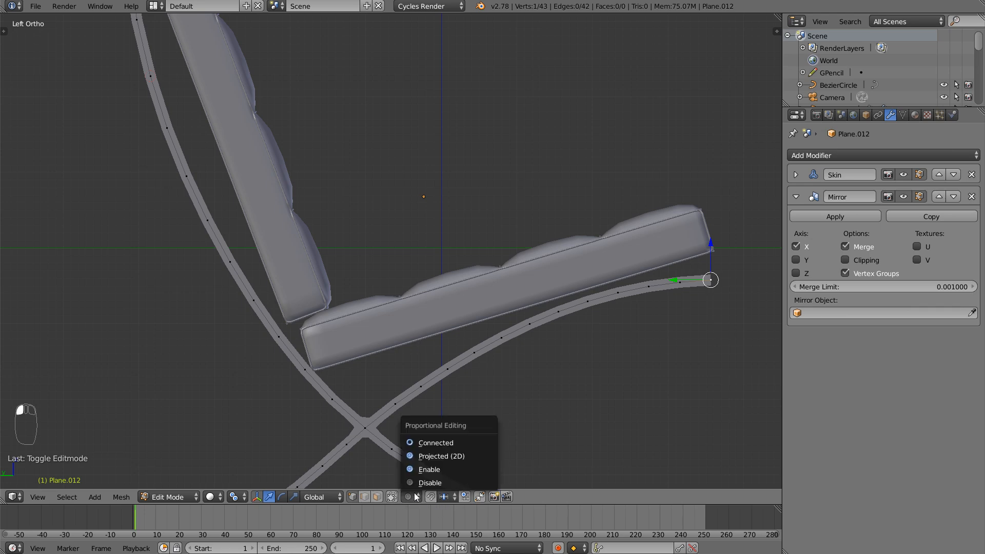
left_click(420, 469)
left_click(434, 497)
left_click(448, 430)
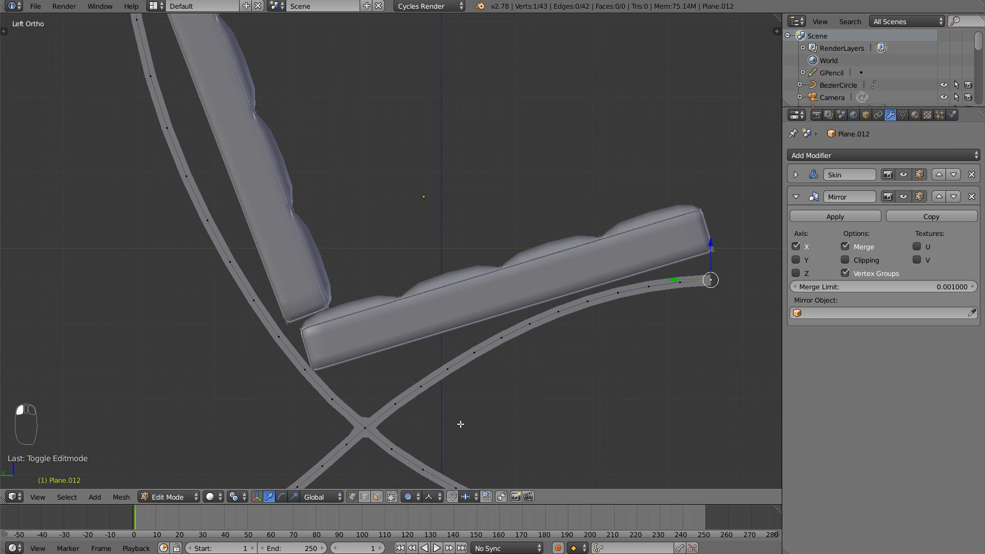
- Raise the frame's front end vertex slightly toward the underside of the seat cushion using proportional editing
key("g")
left_click(737, 336)
key("r")
right_click(698, 357)
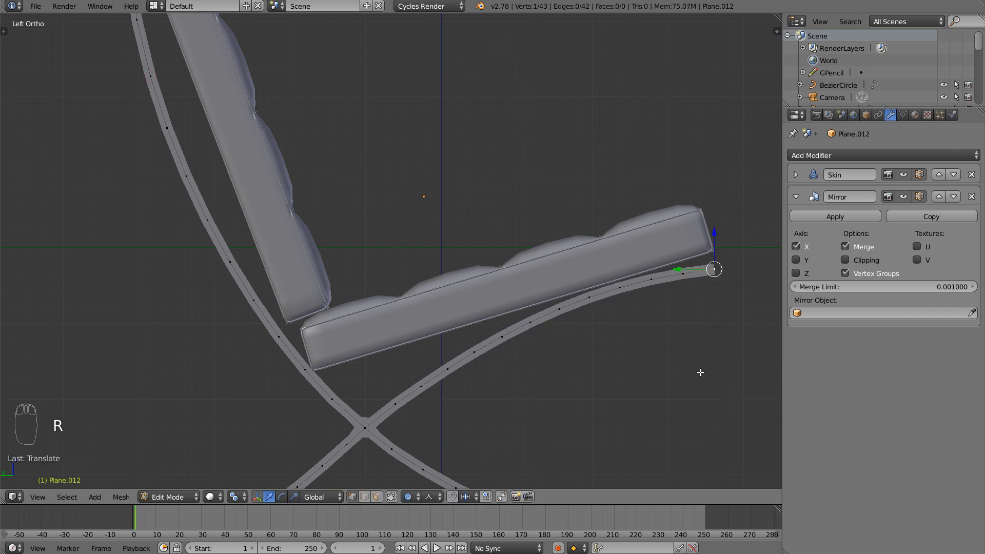
key("r")
right_click(597, 399)
- Return to object mode and apply the frame's Skin modifier
middle_click_drag(532, 418, 561, 321)
key("Tab")
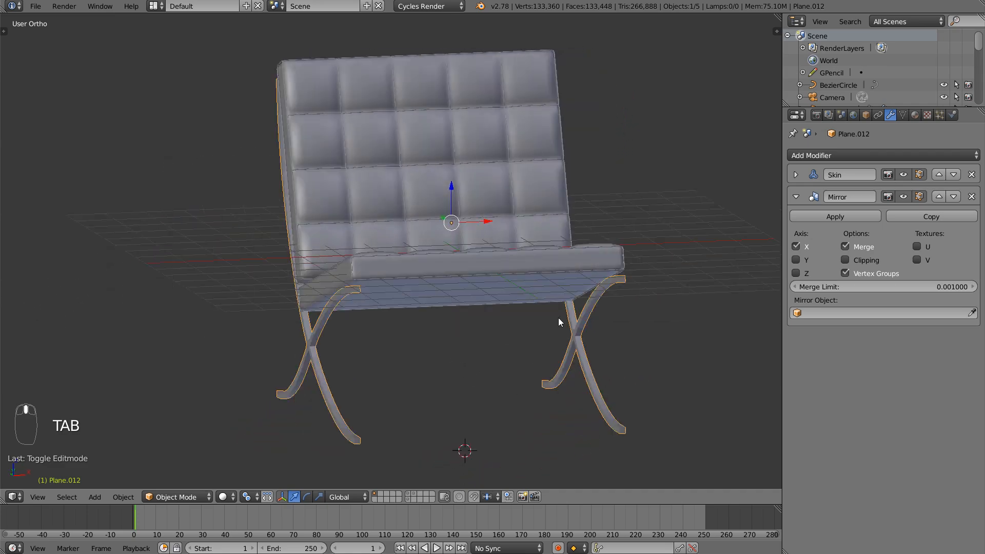
left_click(795, 175)
left_click(820, 194)
- Edit the frame mesh in face selection mode and select the inner side face at the seat rail's front end
middle_click_drag(323, 318, 413, 482)
key("Tab")
scroll(418, 327, "up", 5)
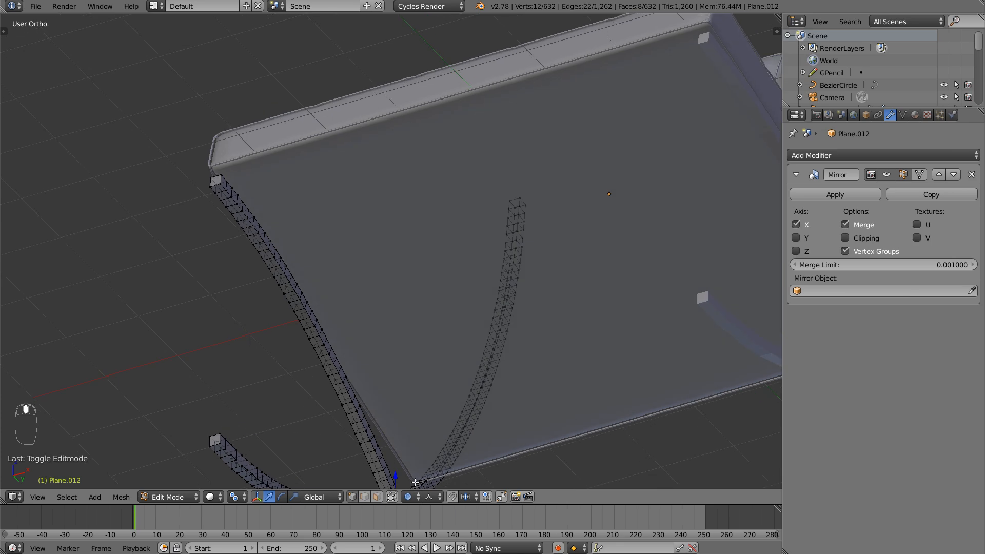
right_click(226, 181)
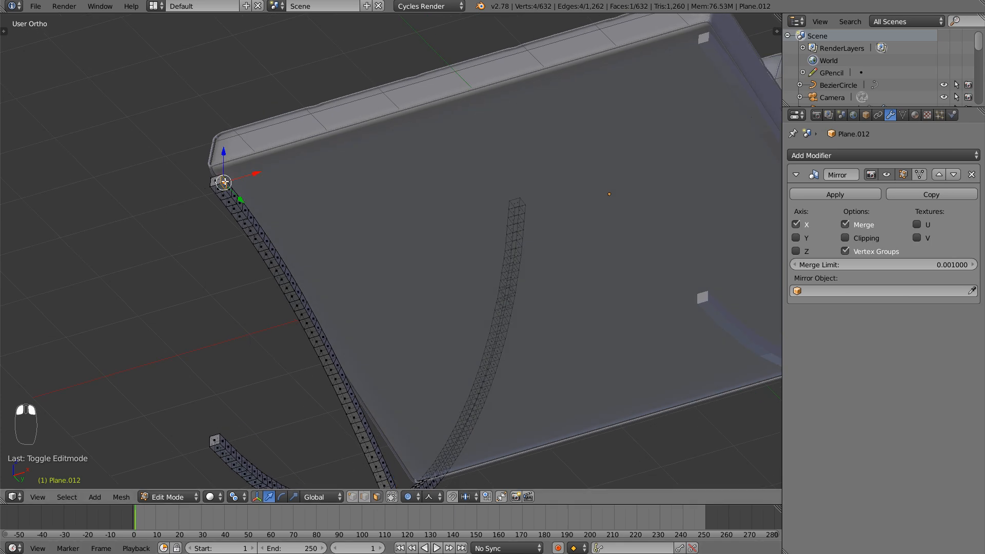
- Add the faces of the back rail just above the leg crossing, below the seat cushion's rear corner, to the selection
middle_click_drag(292, 281, 320, 324)
mouse_move(474, 360)
middle_mouse_down()
mouse_move(455, 376)
mouse_move(484, 350)
middle_mouse_up()
key("KP_3")
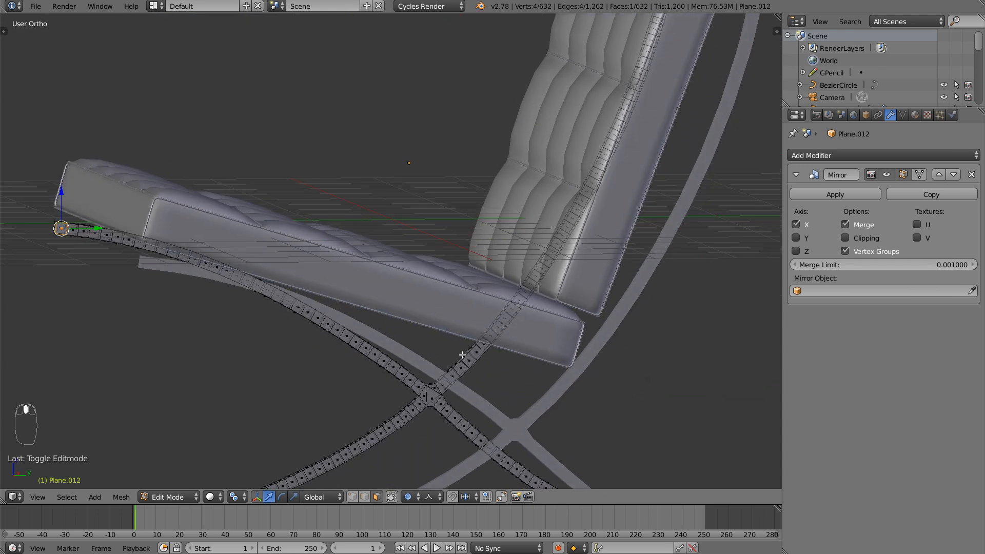
key("KP_3")
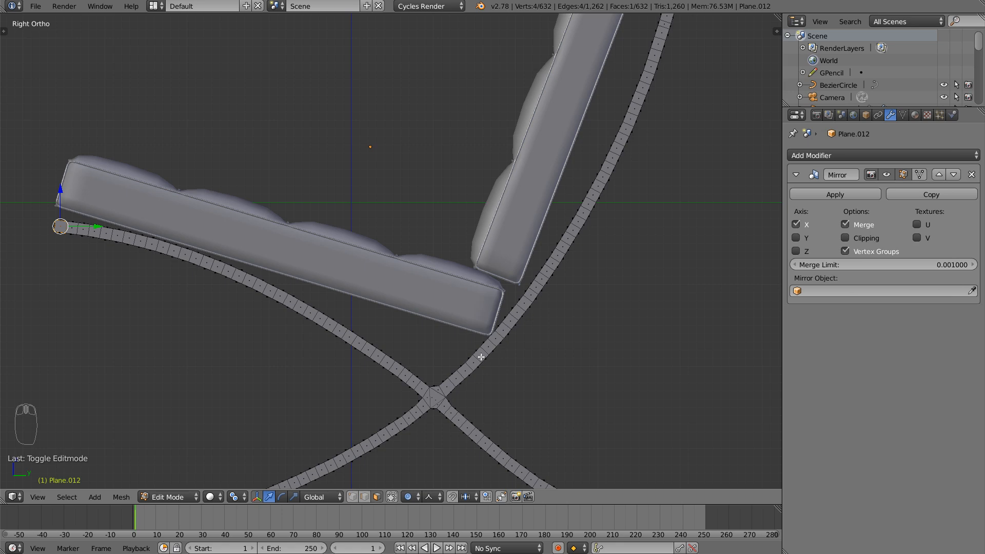
scroll(531, 329, "up", 1)
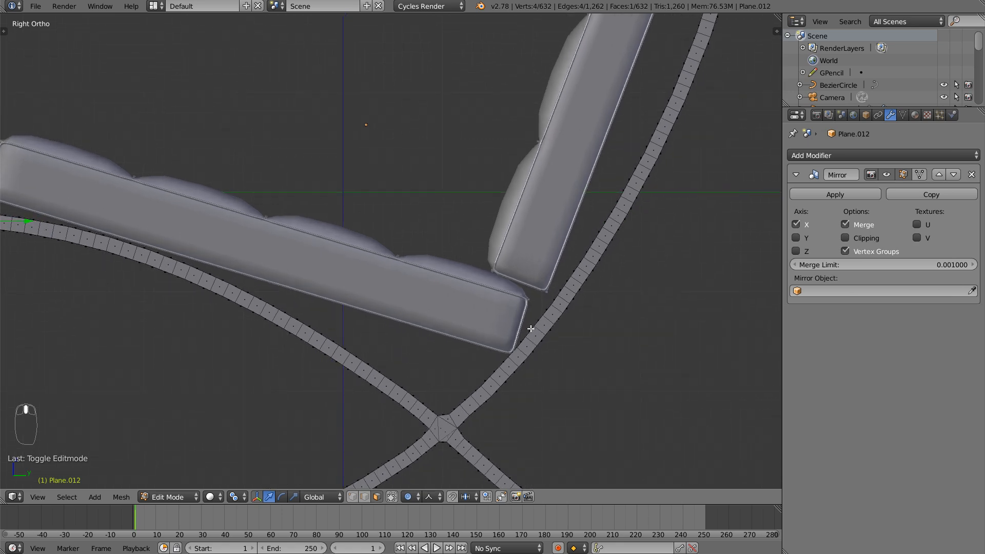
right_click(506, 365, "shift")
middle_click_drag(506, 365, 426, 311)
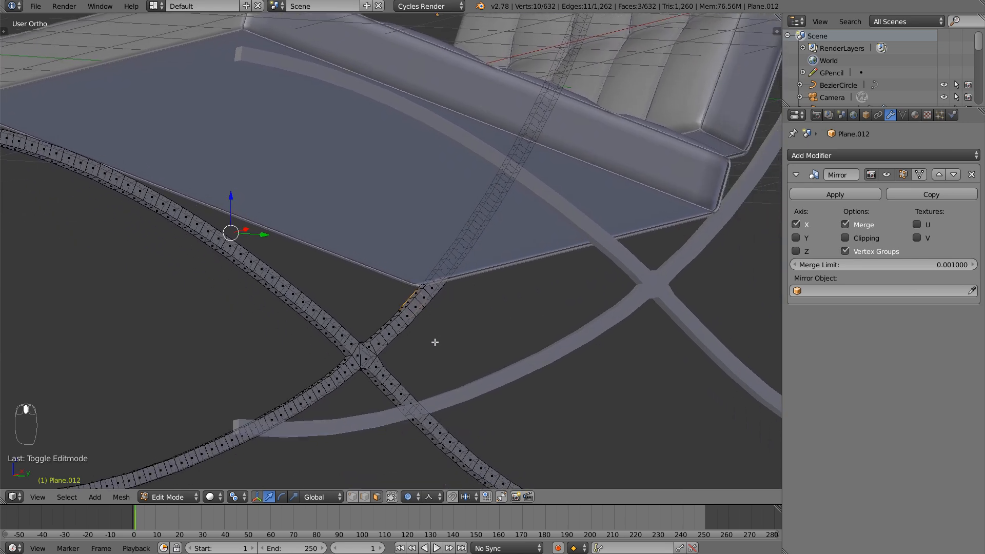
middle_click_drag(451, 378, 471, 298, "ctrl")
right_click(437, 355, "shift")
right_click(446, 336, "shift")
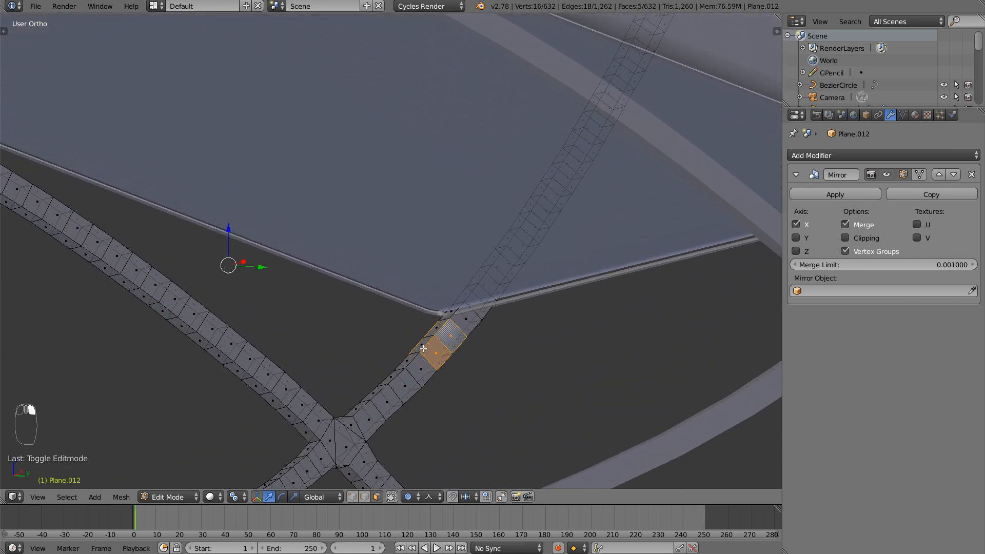
- Add the second inner side face at the seat rail's front end to the existing face selection
middle_click_drag(446, 336, 508, 354)
key("b")
right_click(282, 319)
key("b")
middle_click_drag(277, 304, 359, 384)
scroll(335, 230, "up", 5)
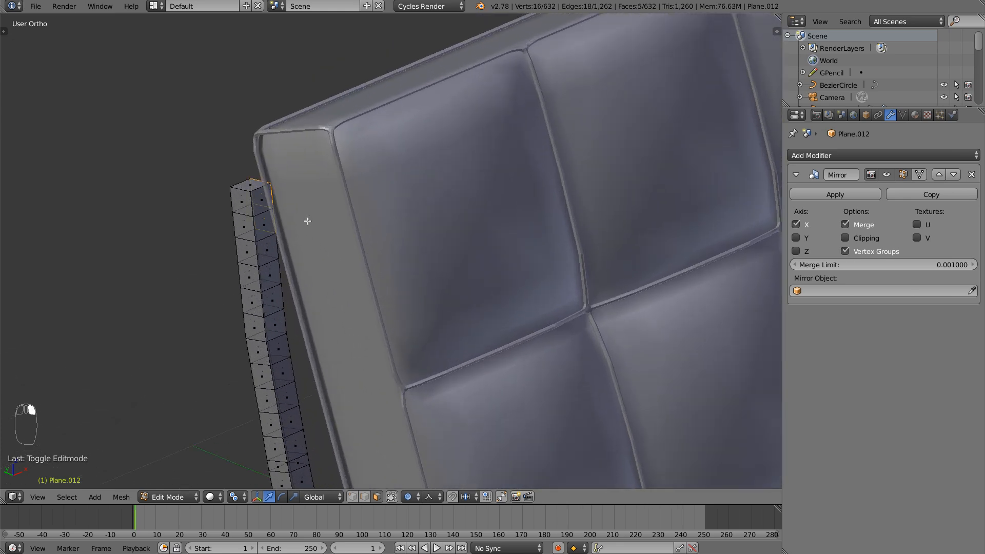
scroll(308, 220, "down", 7)
key("ctrl+KP_3")
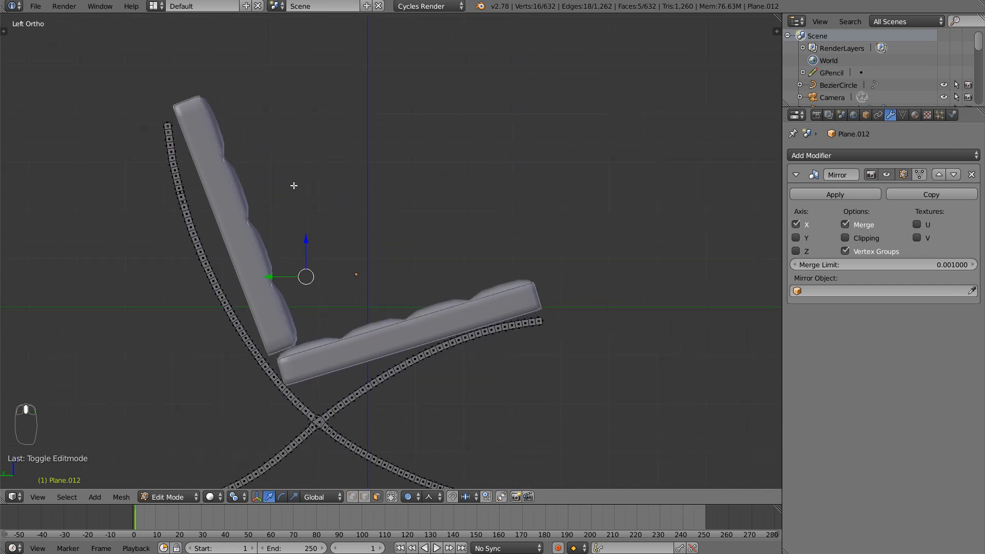
scroll(579, 241, "up", 5)
middle_click_drag(583, 280, 503, 311)
middle_click_drag(502, 311, 516, 184, "shift")
middle_click_drag(472, 380, 430, 201, "shift")
middle_click_drag(456, 253, 355, 257)
middle_click_drag(284, 298, 476, 341, "shift")
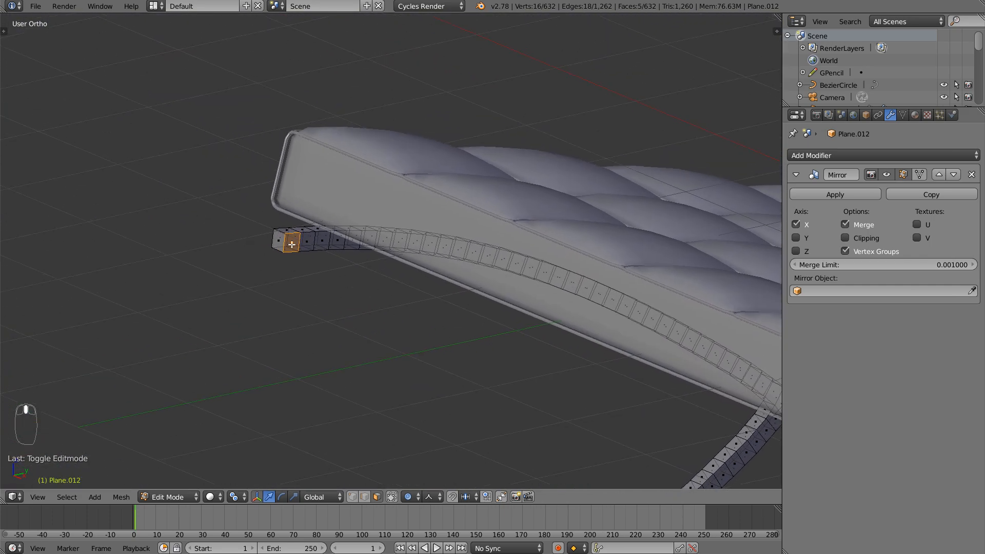
middle_click_drag(274, 299, 336, 385)
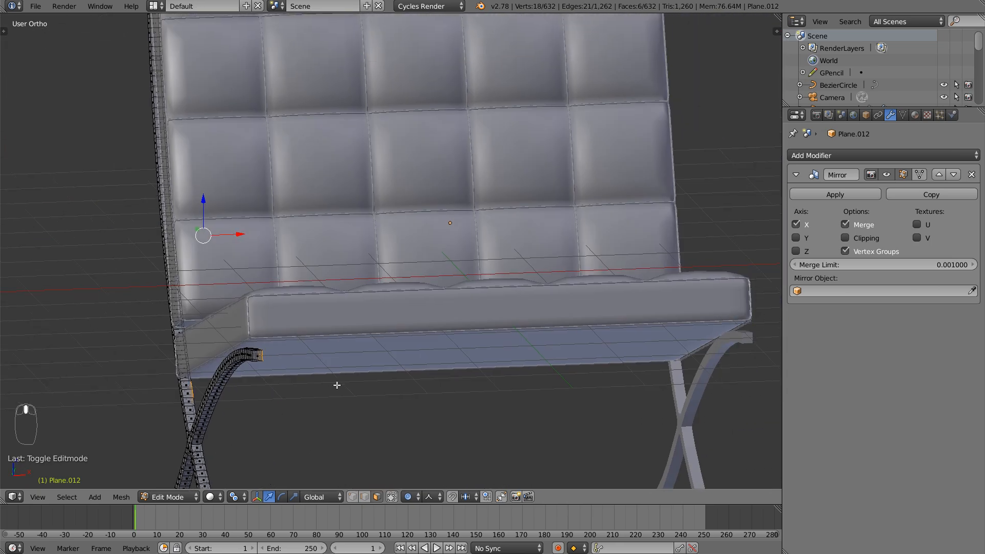
- Extrude the selected frame faces inward toward the chair's center as crossbars and enable Clipping on the Mirror modifier
middle_click_drag(478, 288, 365, 365, "ctrl")
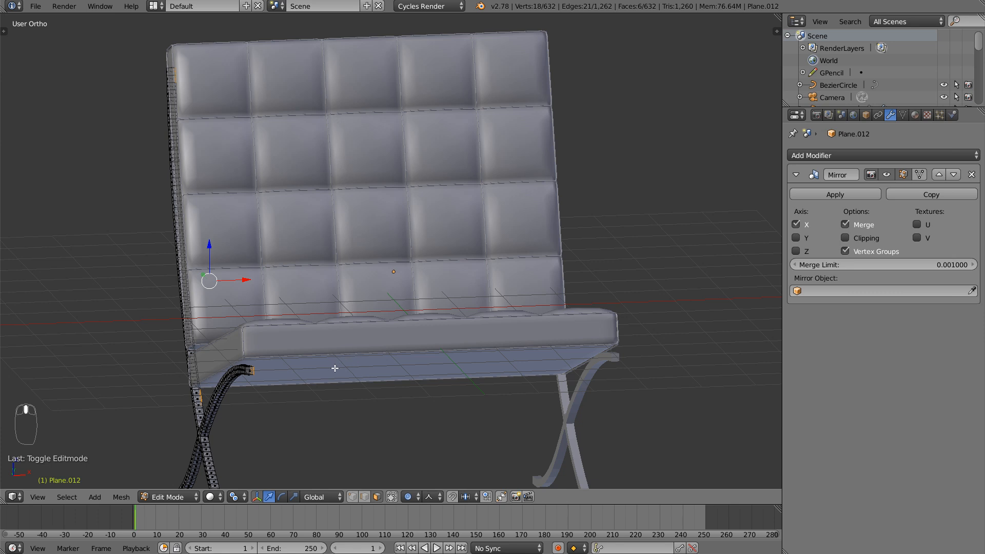
key("e")
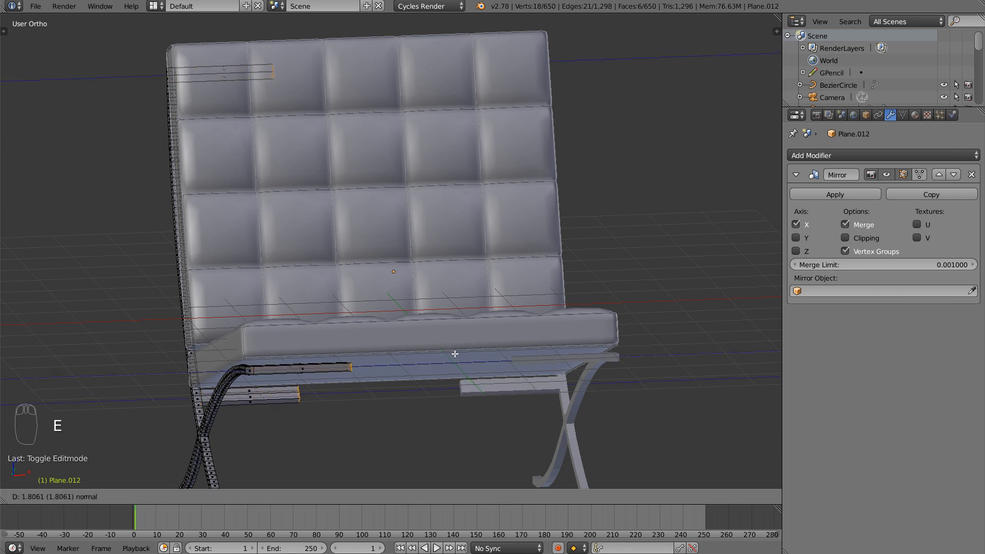
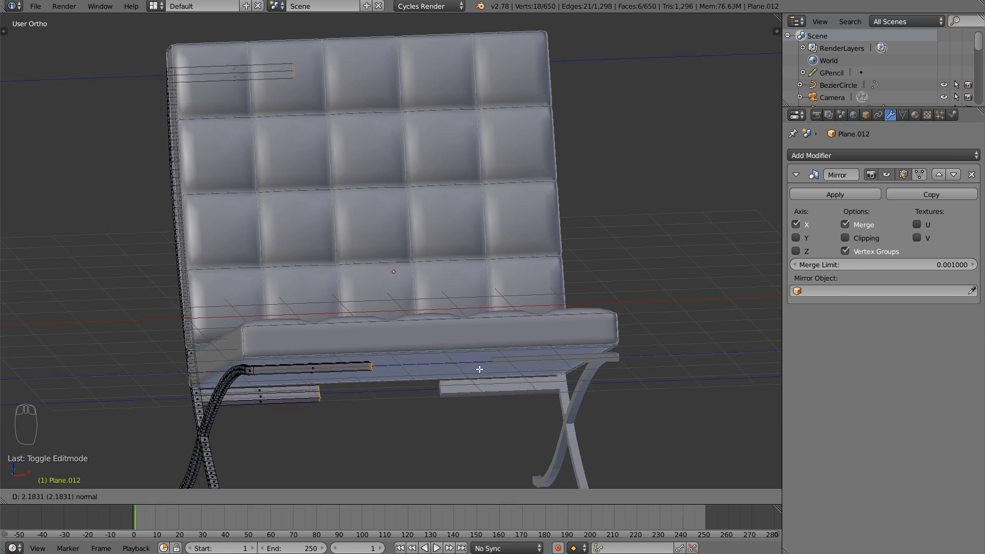
left_click(517, 370)
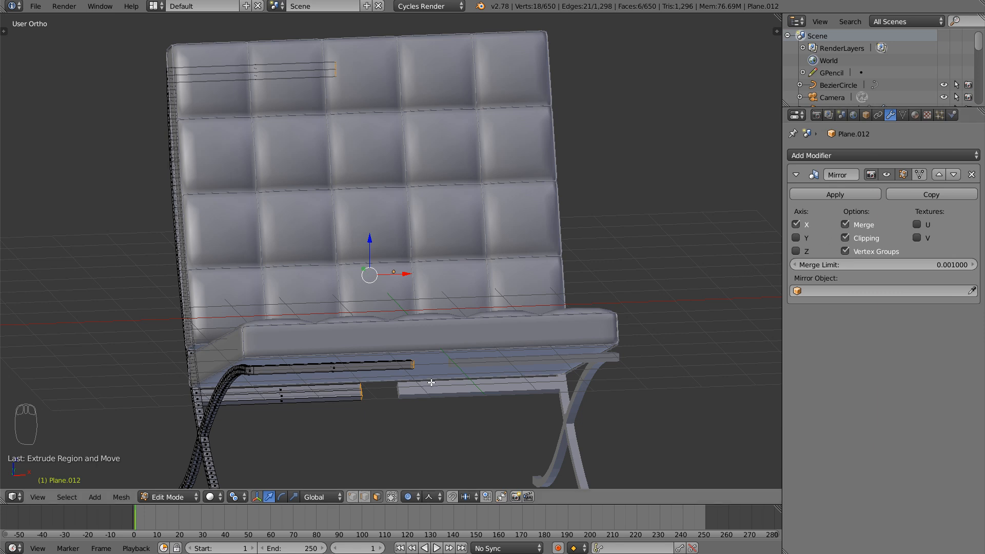
- Turn off proportional editing, move the crossbar ends along X to the mirror plane, and return to object mode
key("g")
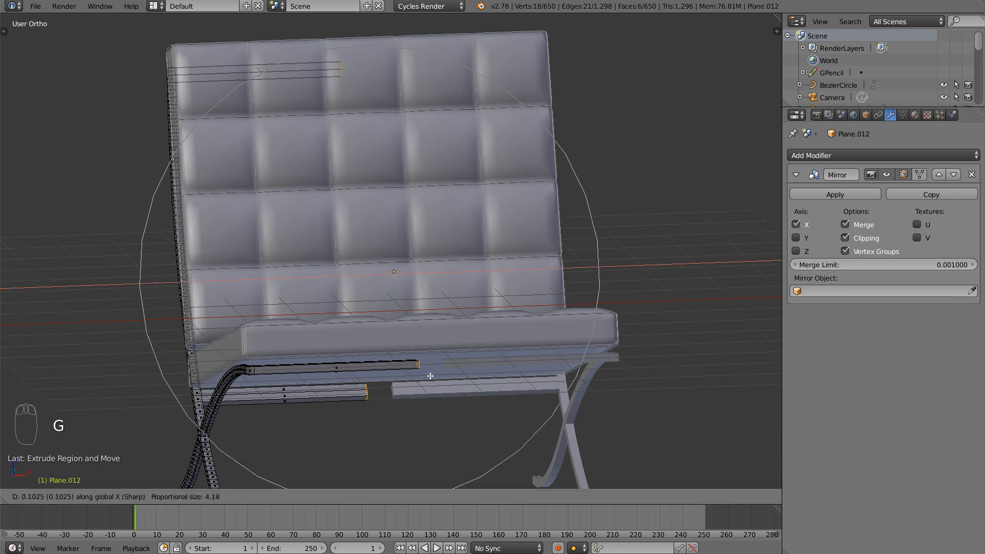
right_click(431, 379)
key("o")
key("g")
key("x")
left_click(493, 378)
middle_click_drag(413, 390, 530, 356)
key("Tab")
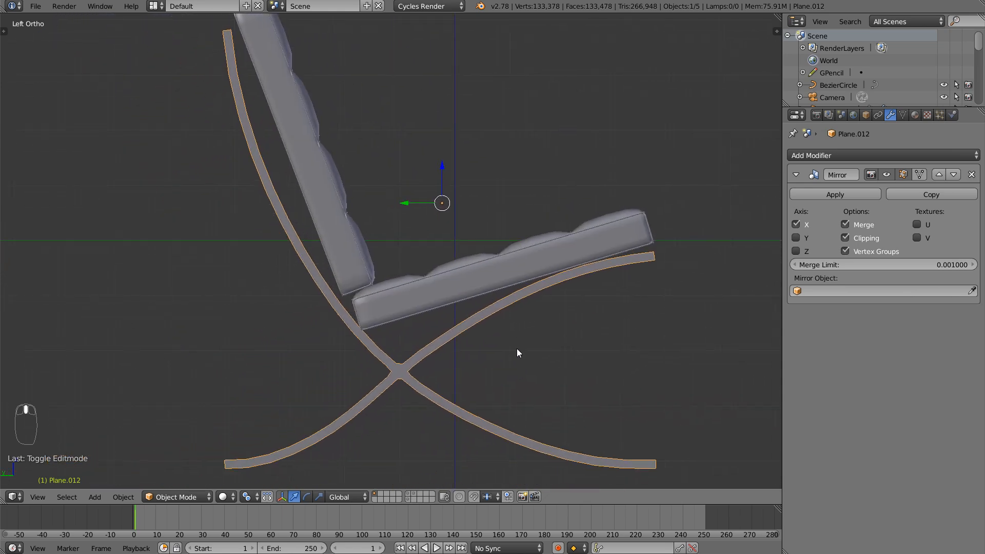
- Select the back cushion with its piping, then rotate it slightly and shift it toward the back rail in side view
middle_click_drag(384, 265, 430, 376)
middle_click_drag(289, 245, 334, 325, "shift")
key("a")
key("b")
left_click_drag(426, 292, 549, 259)
key("r")
left_click(557, 242)
key("g")
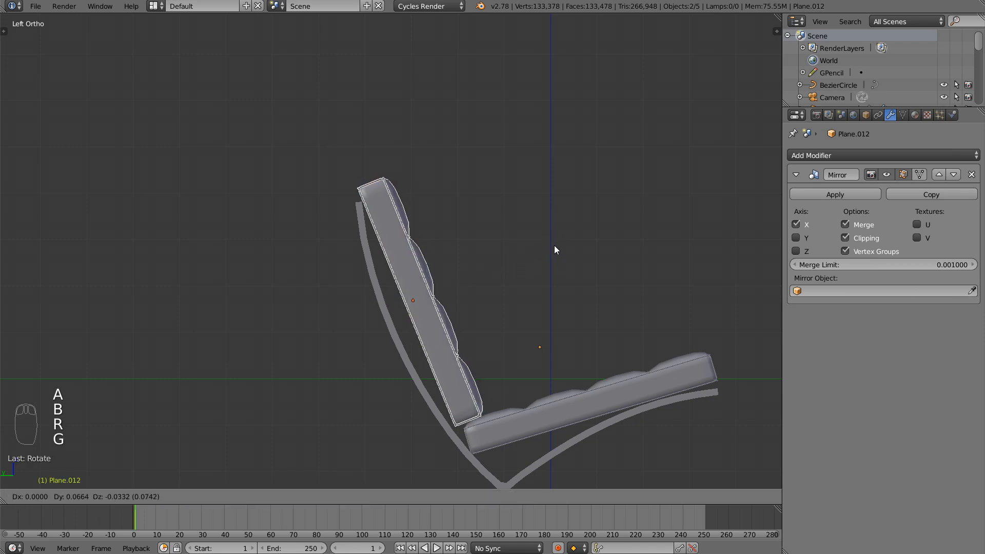
left_click(548, 251)
- Deselect everything and add a Path curve to the scene
middle_click_drag(308, 277, 377, 304, "shift")
key("a")
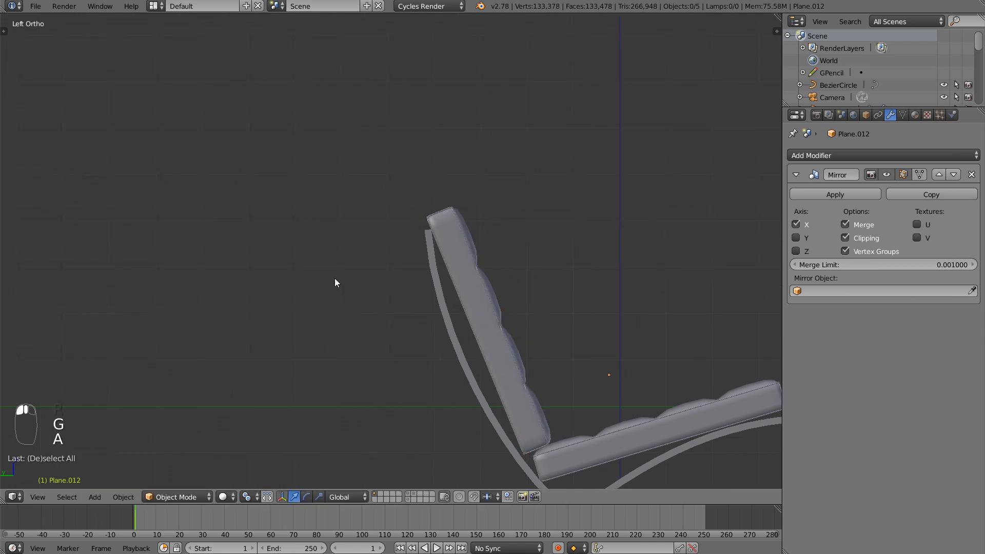
key("shift+a")
mouse_move(335, 278)
mouse_move(329, 289)
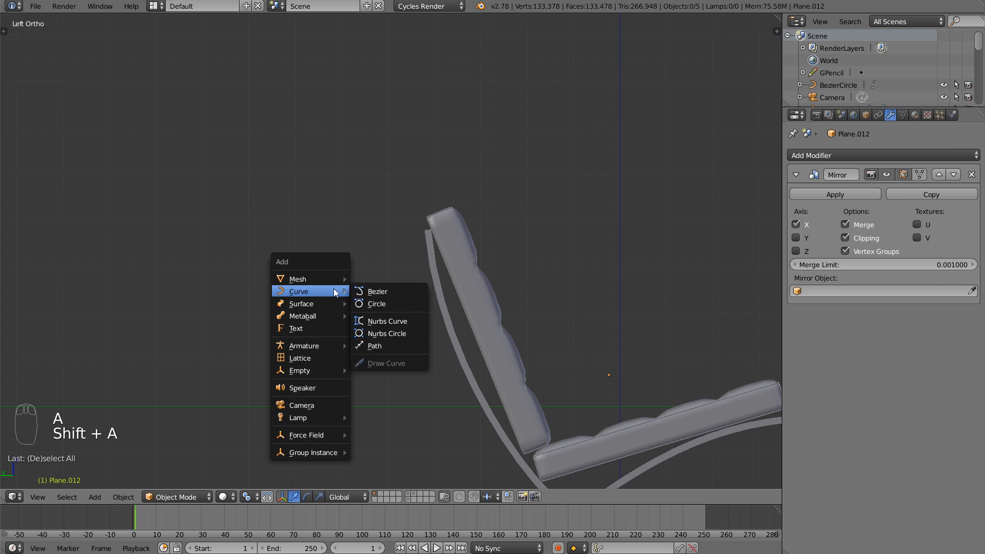
left_click(390, 346)
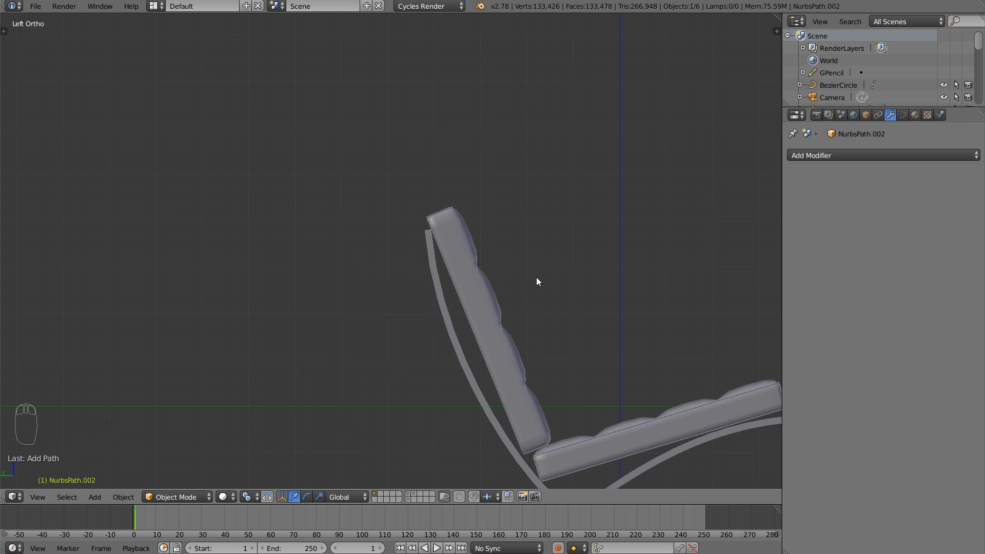
- In wireframe display, rotate the path to run along the Y axis and move it behind the chair near its side
scroll(402, 383, "down", 4)
middle_click_drag(402, 383, 458, 476)
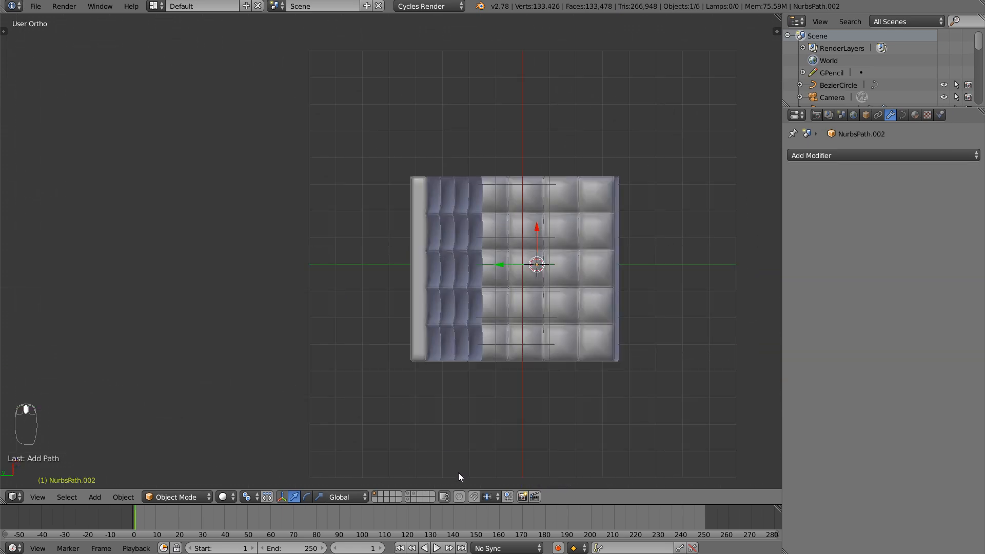
key("r")
left_click(540, 352)
key("z")
key("g")
left_click(406, 394)
key("r")
left_click(393, 382)
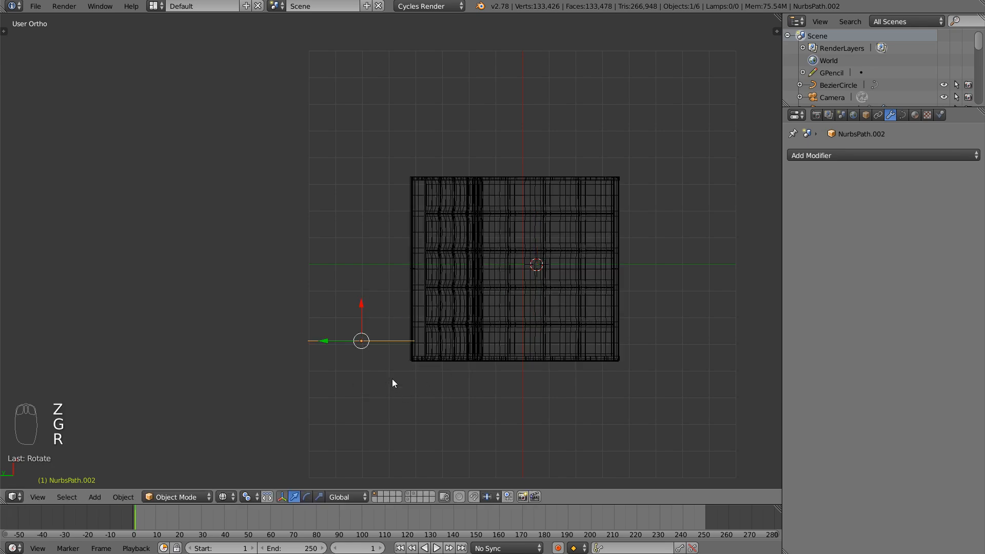
- Raise the path in side view to the height of the back rail's upper end
key("KP_1")
middle_click_drag(277, 374, 409, 354)
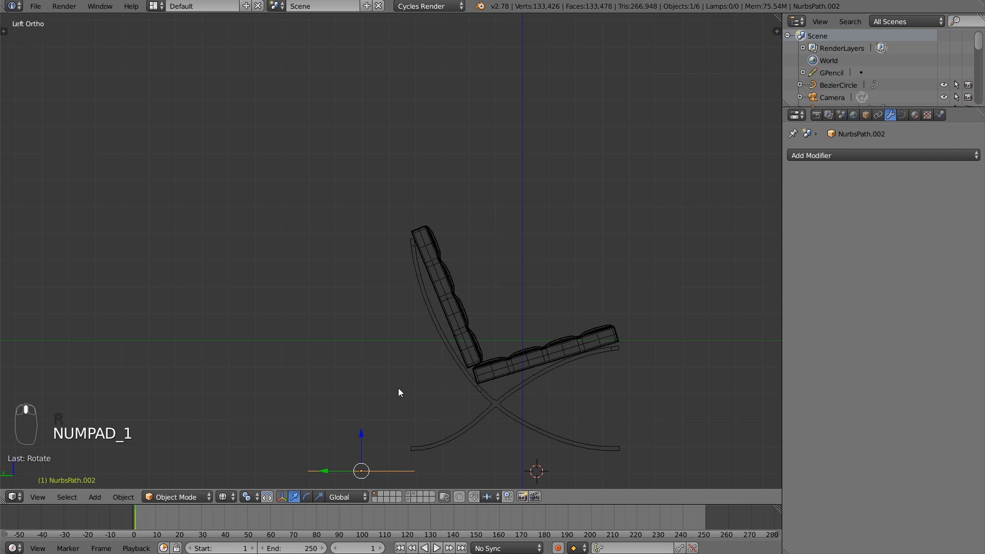
key("g")
left_click(402, 188)
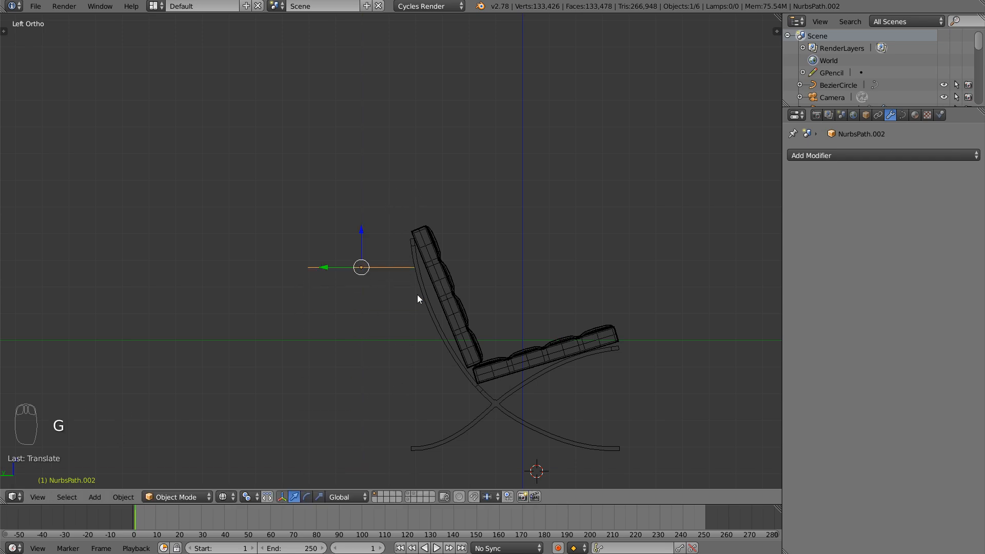
- Edit the path and select all its control points
scroll(417, 299, "up", 8)
scroll(477, 256, "down", 2)
key("Tab")
key("a")
key("a")
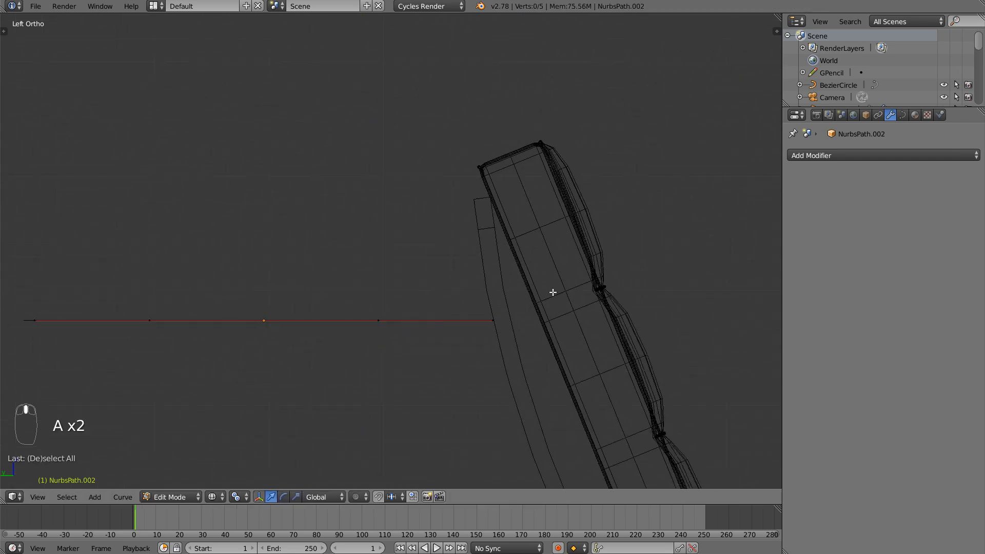
key("a")
key("a")
key("g")
right_click(548, 276)
key("s")
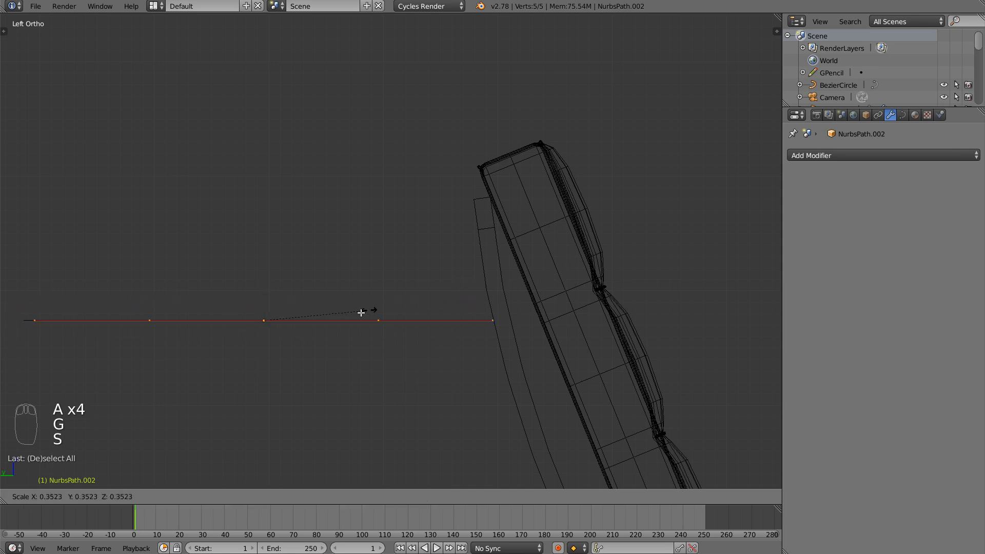
right_click(379, 310)
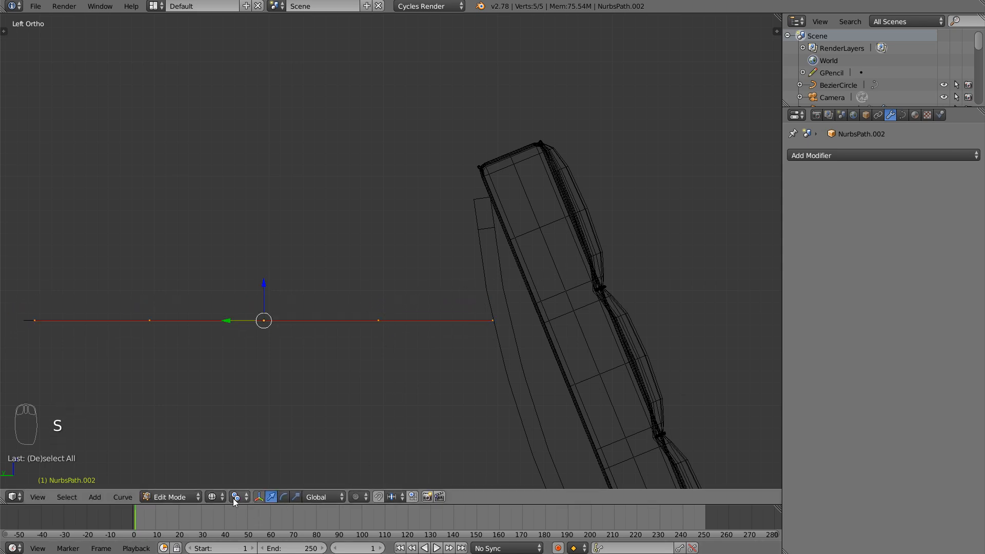
- Change the pivot point to scale the whole path down, and move it onto the back rail's upper end
left_click(233, 497)
left_click(244, 482)
key("s")
left_click(323, 345)
key("g")
left_click(558, 265)
- Move the path's first two control points to the outer edge of the back rail's top segment
scroll(589, 279, "up", 7)
middle_click_drag(666, 192, 598, 319, "shift")
right_click(479, 322)
key("g")
left_click(470, 304)
key("g")
left_click(451, 245)
- Turn off the Handles and Normals display for curves in the viewport
key("t")
key("t")
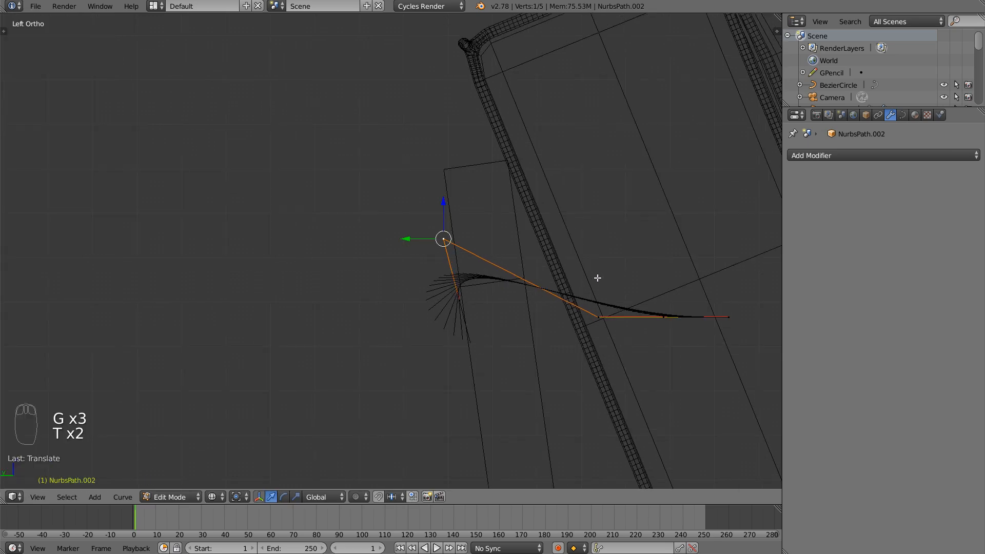
key("n")
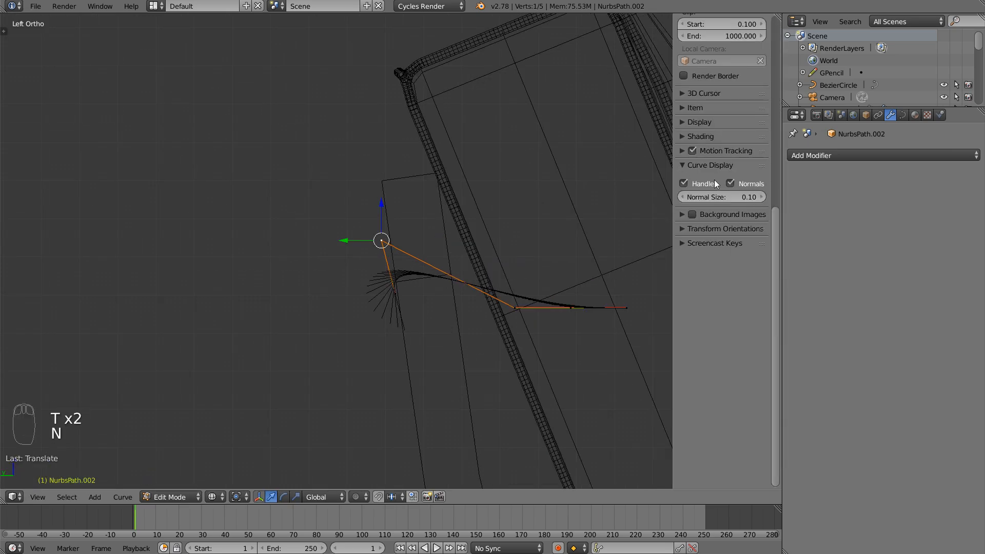
left_click(730, 183)
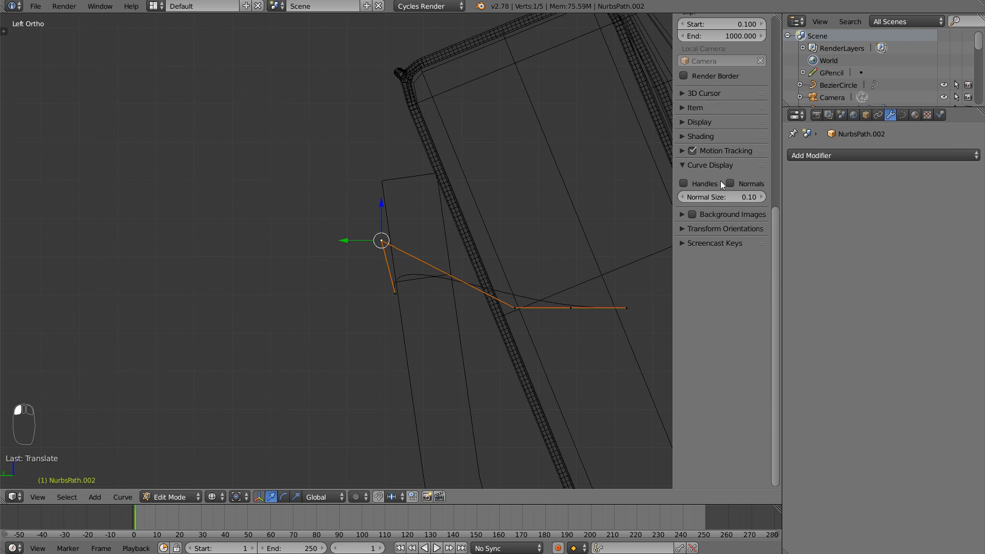
key("n")
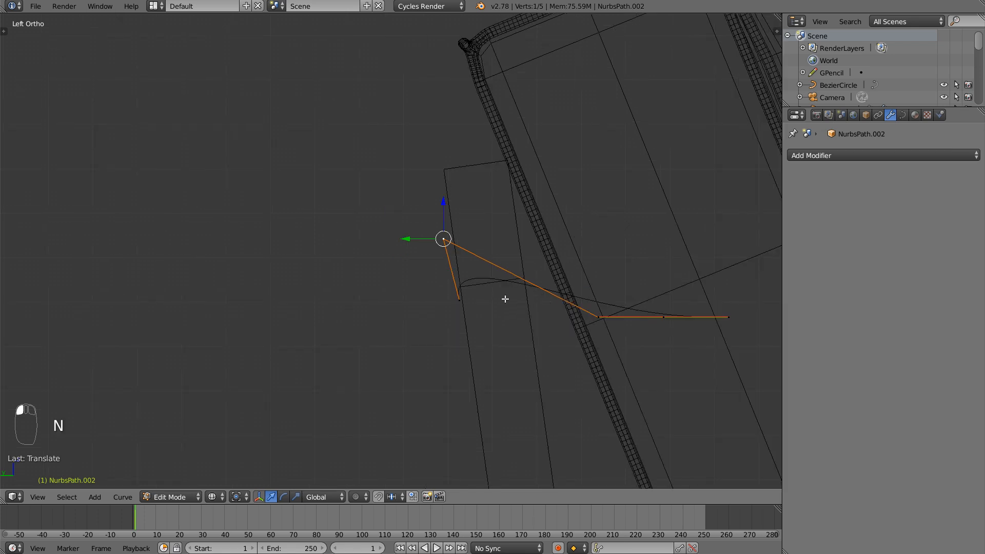
- Reposition the path's first three control points around the lower outer corner of the back rail's top segment
key("g")
left_click(537, 310)
right_click(458, 300)
key("g")
right_click(527, 318)
key("g")
left_click(484, 312)
right_click(600, 318)
key("g")
left_click(448, 271)
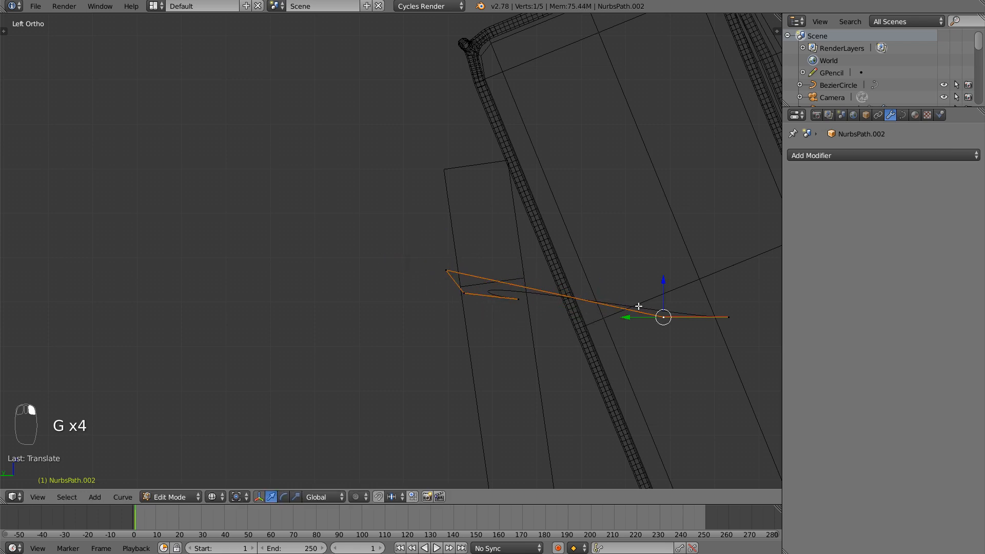
- Move the path's last two control points up to the back rail's top outer corner
key("g")
left_click(408, 156)
right_click(724, 311)
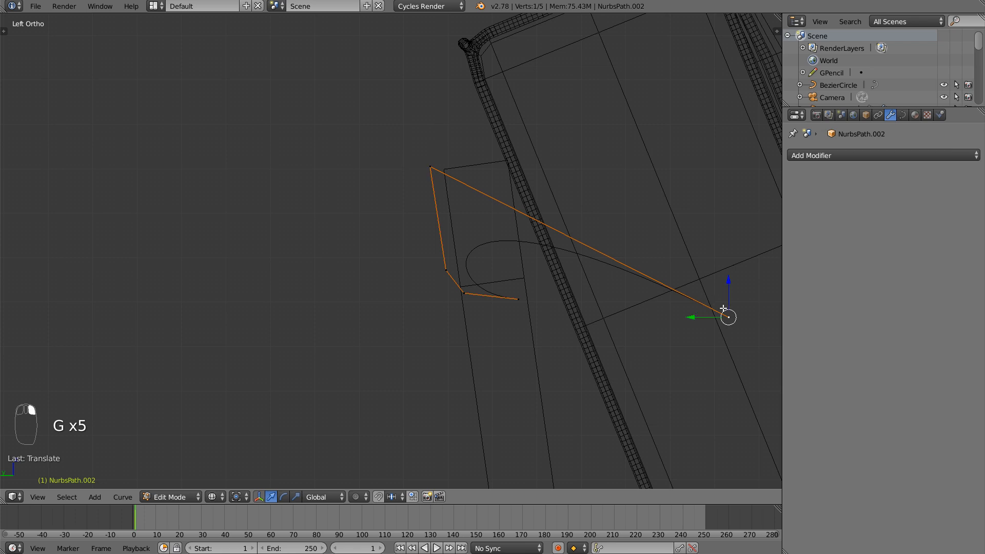
key("g")
left_click(404, 139)
- Tighten the control points at the lower outer corner of the rail's top segment
right_click(454, 300)
key("g")
left_click(458, 302)
right_click(436, 279)
key("g")
left_click(465, 292)
key("g")
left_click(465, 293)
- Adjust the path's lower end point and extrude a new point from it to the rail's inner edge
key("g")
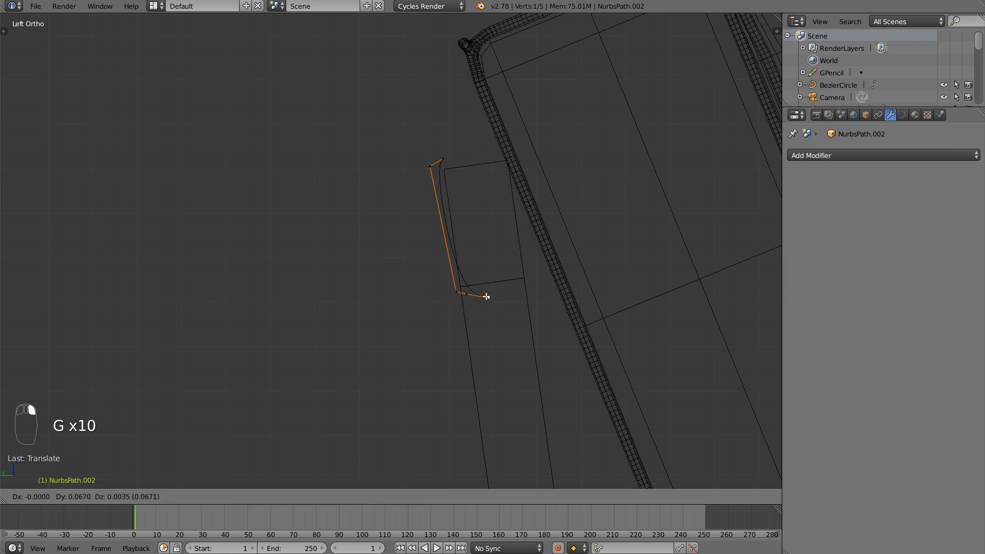
left_click(491, 290)
key("e")
left_click(517, 292)
- Reposition the bend's control points so the curve rounds the segment's lower outer corner
right_click(462, 297)
key("g")
left_click(462, 295)
key("g")
left_click(468, 295)
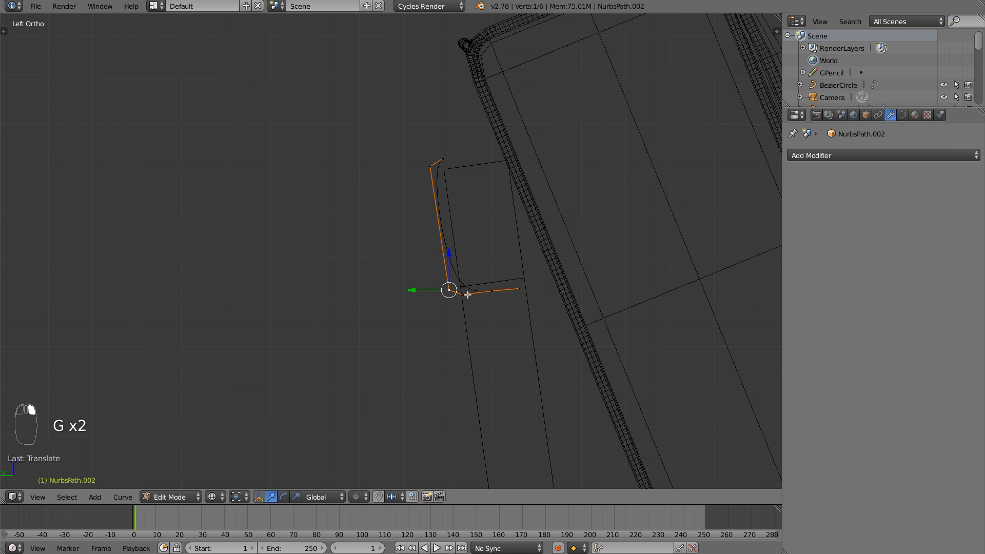
key("g")
left_click(464, 299)
key("g")
left_click(467, 291)
- Fine-tune the lower bend's control points to sit closer to the rail's outer edge
scroll(521, 253, "up", 3)
middle_click_drag(483, 314, 442, 360, "shift")
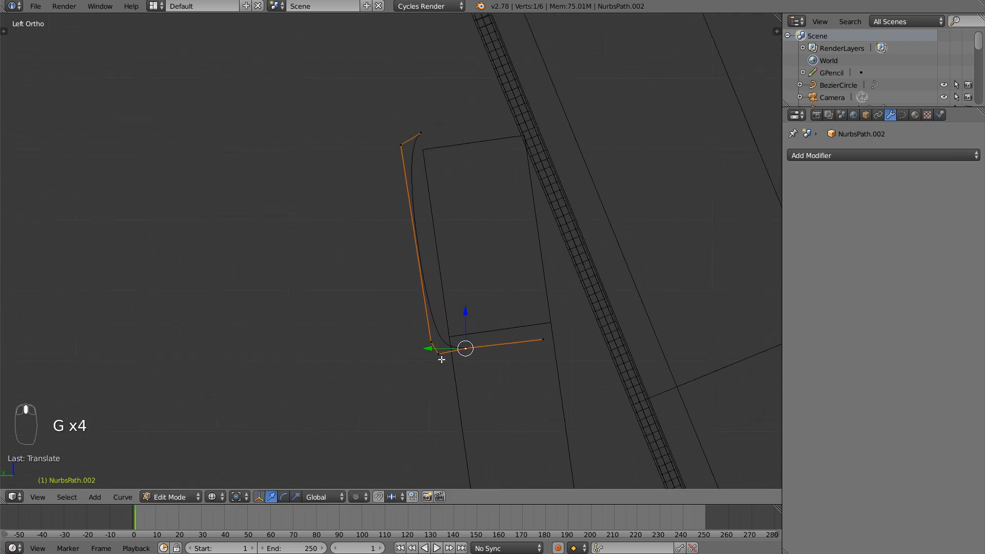
right_click_drag(454, 346, 437, 351)
right_click(451, 343)
left_click(445, 345)
key("g")
left_click(437, 333)
key("g")
left_click(432, 334)
- Move the two upper control points in closer around the rail's top outer corner
right_click(401, 145)
key("g")
left_click(414, 145)
right_click(421, 133)
key("g")
left_click(435, 143)
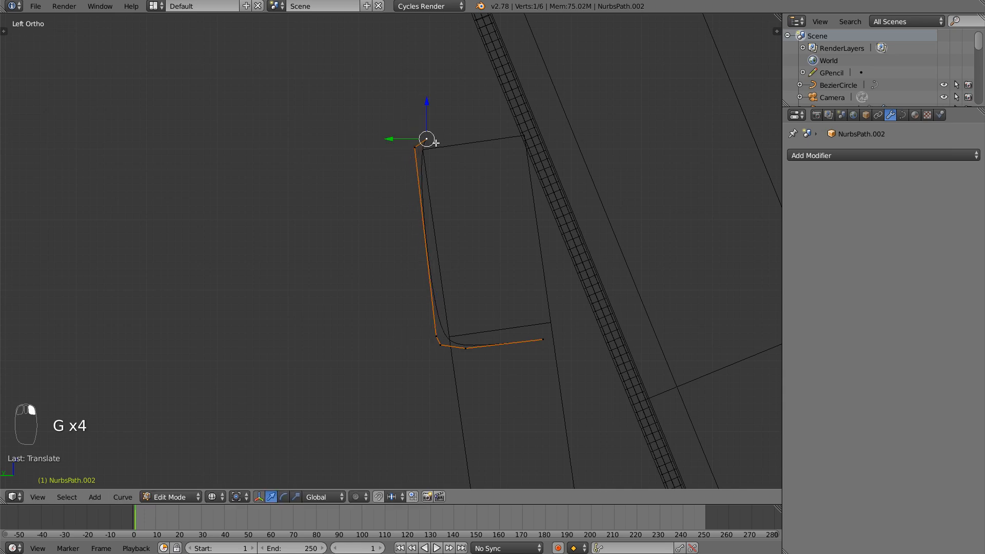
key("g")
left_click(423, 143)
- Extrude an extra bend point at the top outer corner and another across the rail's top edge to its inner side
key("e")
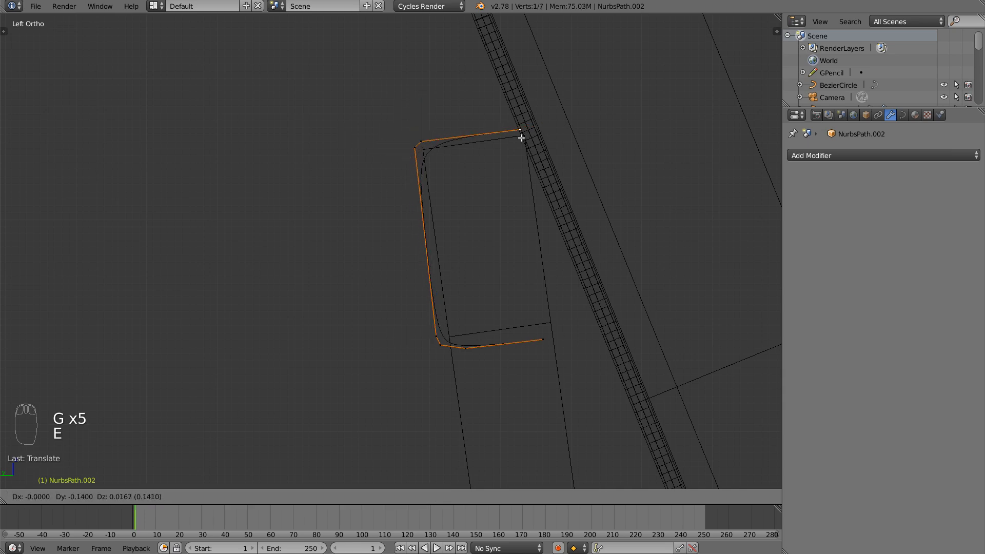
left_click(521, 137)
key("g")
left_click(418, 153)
key("e")
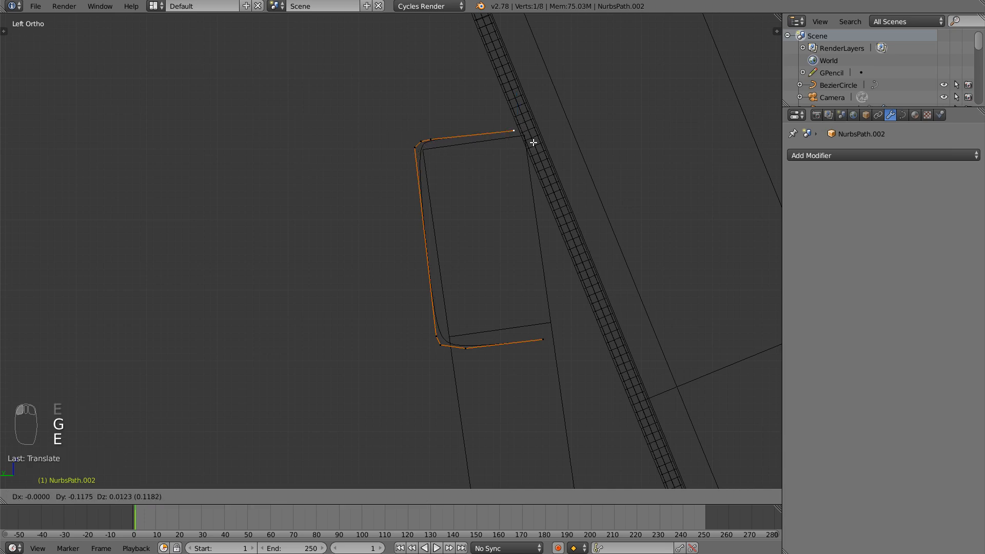
left_click(533, 143)
- Extrude further control points around the rail's top inner corner, with the last one heading down behind the back cushion
key("e")
left_click(537, 143)
key("e")
left_click(550, 157)
middle_click_drag(560, 164, 426, 174, "ctrl")
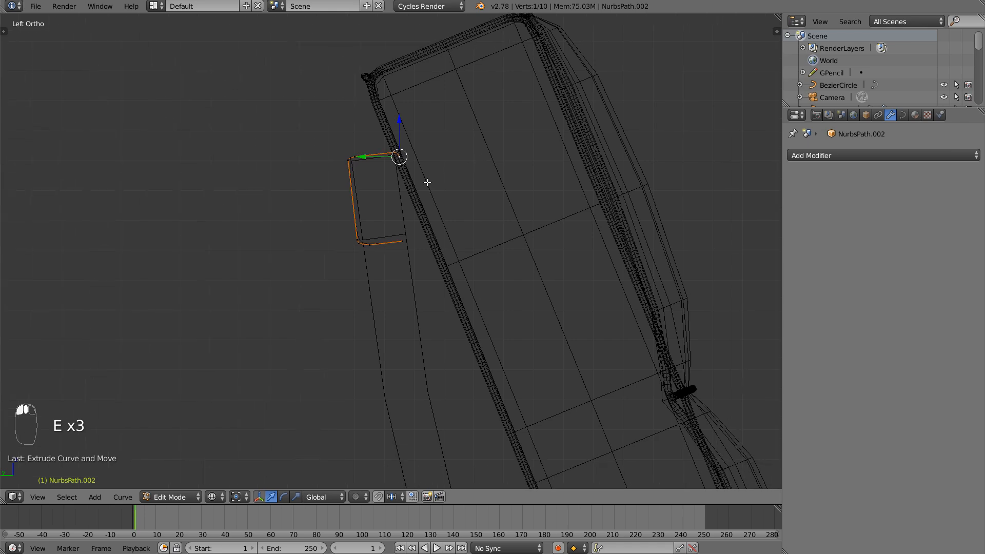
key("e")
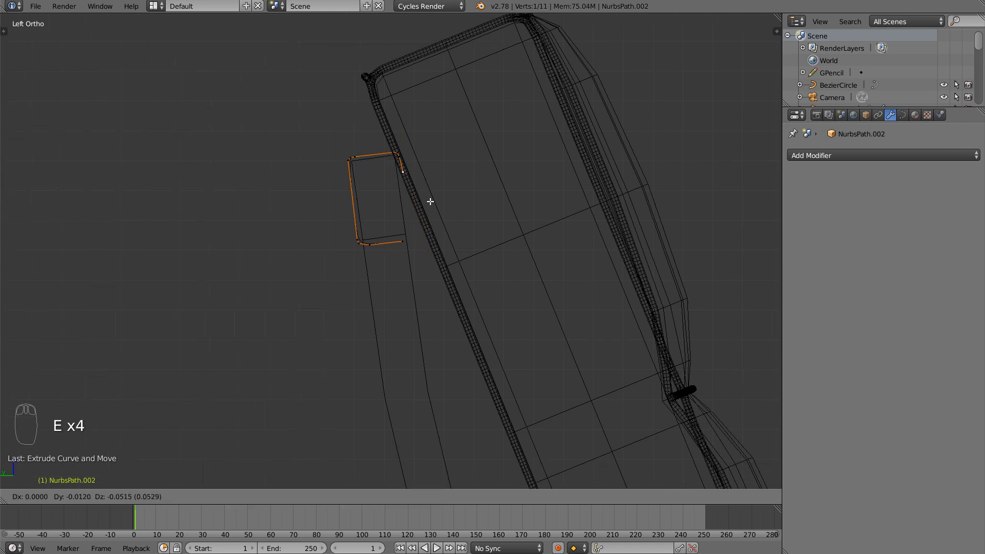
left_click(432, 202)
- Extrude a long segment down the back cushion's rear face and move its end point to the cushion's lower corner
middle_click_drag(433, 202, 424, 268, "ctrl")
middle_click_drag(453, 267, 342, 110, "shift")
scroll(530, 139, "down", 6)
key("e")
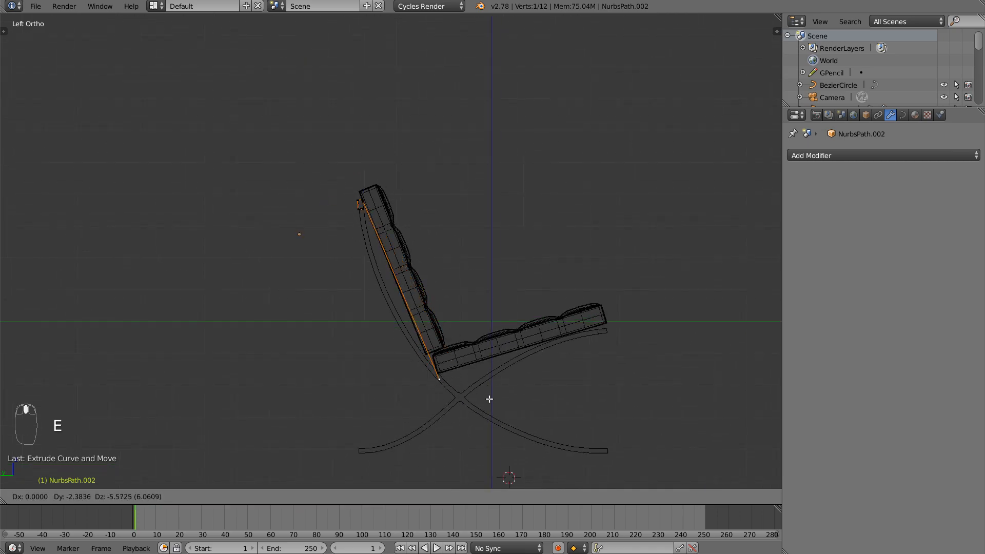
left_click(482, 393)
middle_click_drag(470, 382, 563, 244, "ctrl")
middle_click_drag(483, 351, 429, 103, "shift")
middle_click_drag(513, 344, 497, 185, "shift")
key("g")
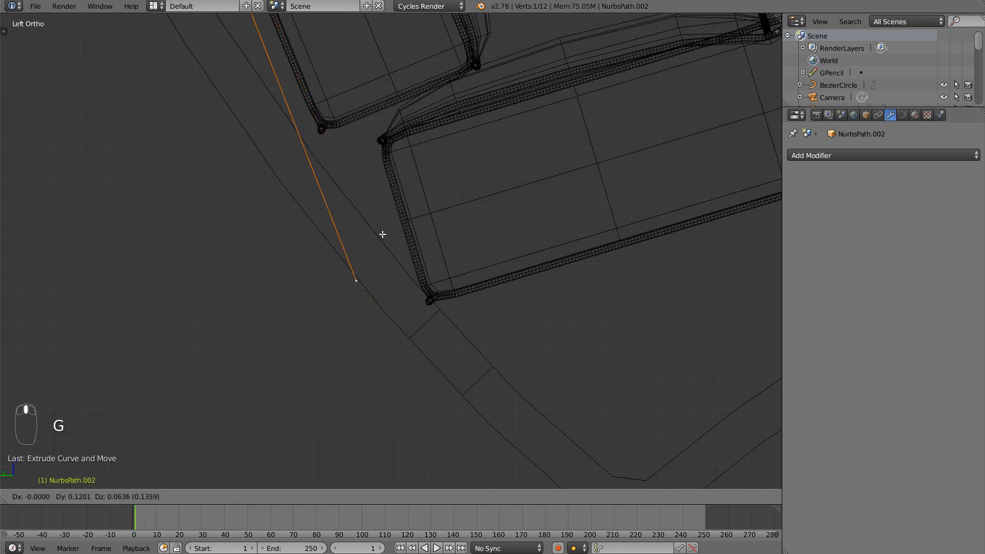
left_click(354, 100)
- Extrude two more closely spaced control points just past the back cushion's lower corner
key("e")
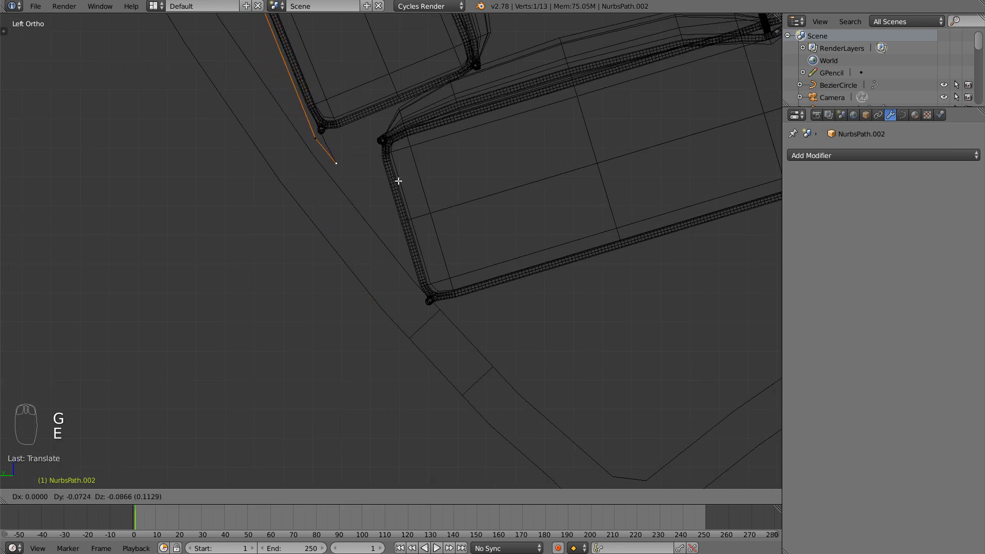
left_click(323, 147)
key("e")
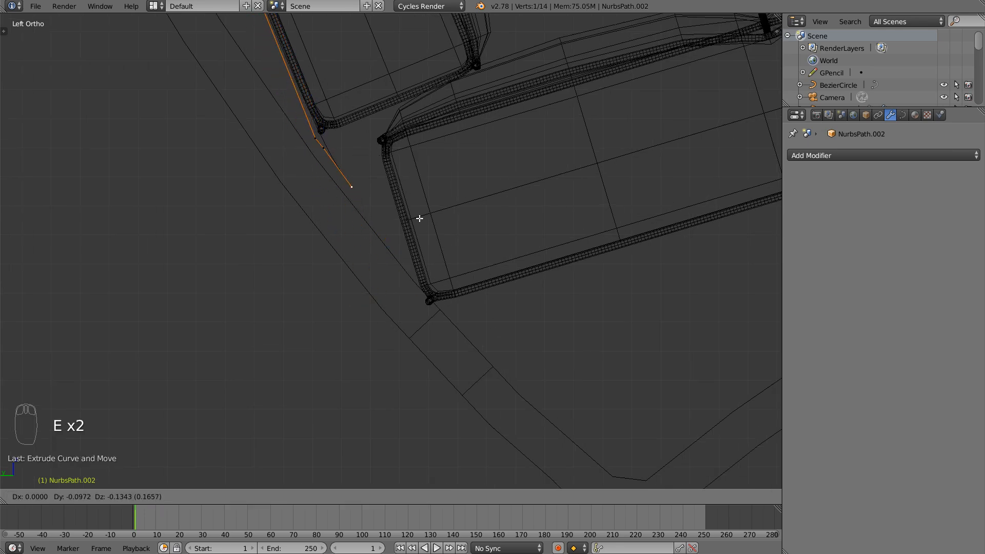
left_click(414, 201)
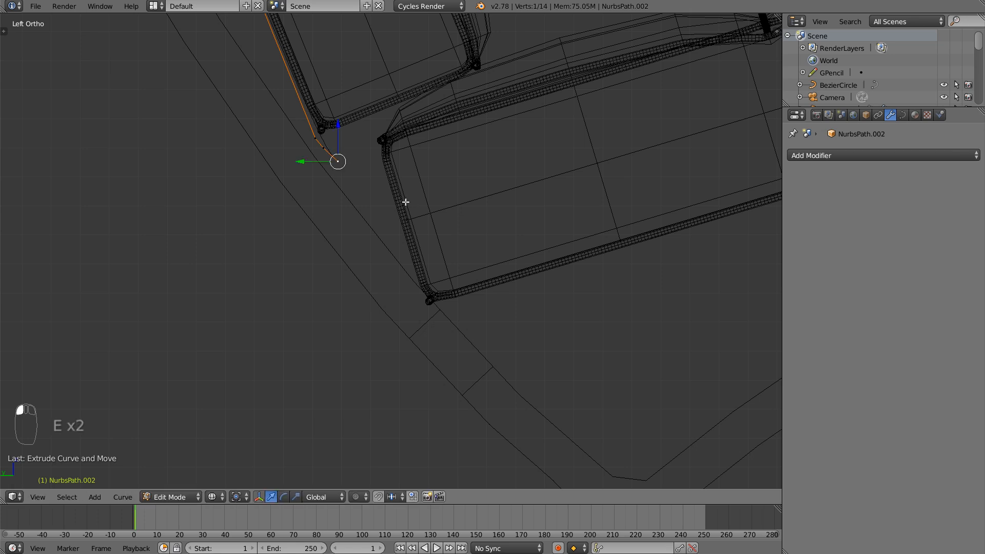
- Sketch grease pencil strokes circling and outlining the lower crossbar's profile
mouse_move(452, 333)
left_mouse_down()
mouse_move(420, 340)
mouse_move(422, 351)
mouse_move(433, 349)
left_mouse_up()
mouse_move(433, 349)
middle_mouse_down()
mouse_move(468, 341)
mouse_move(483, 349)
middle_mouse_up()
key("ctrl+KP_3")
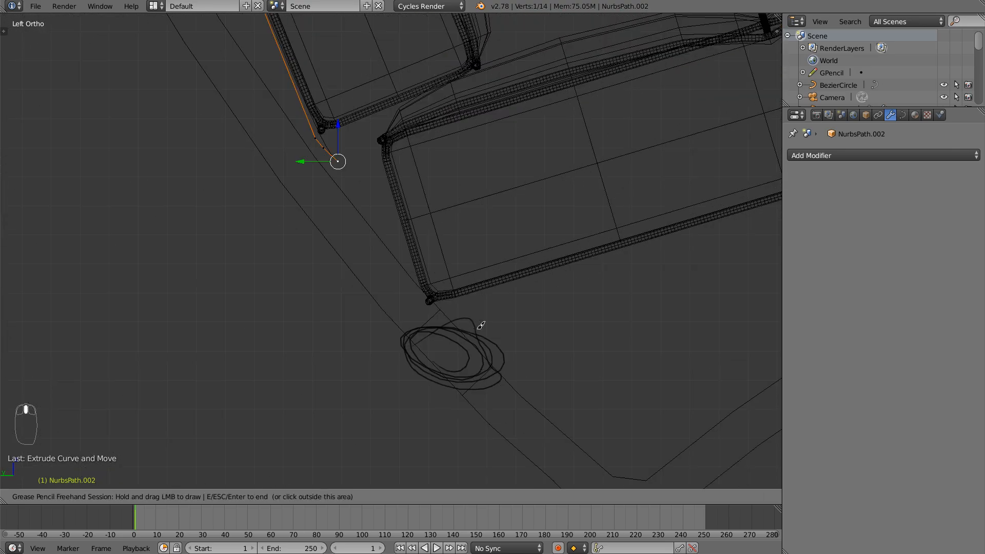
mouse_move(420, 334)
left_mouse_down()
mouse_move(444, 304)
mouse_move(502, 363)
left_mouse_up()
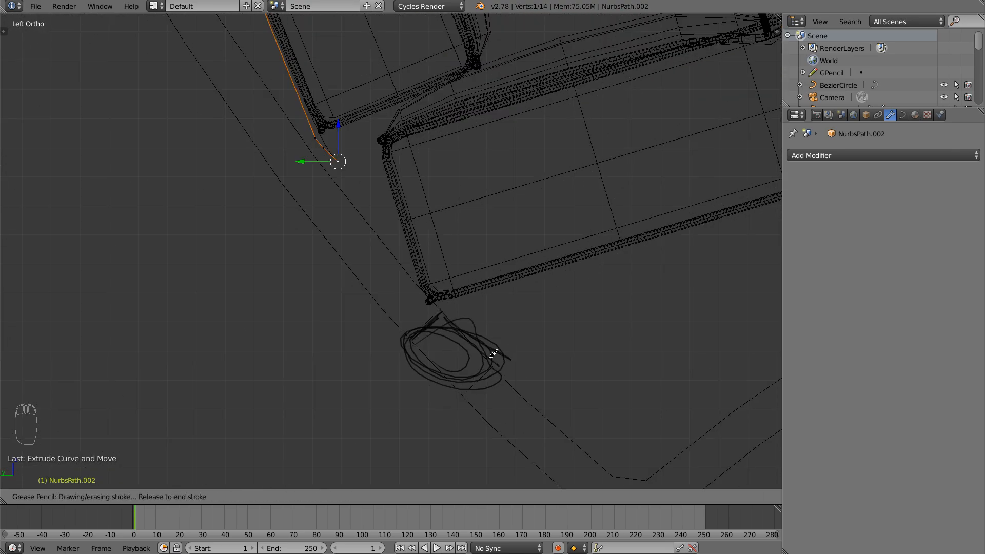
left_click_drag(459, 322, 500, 362)
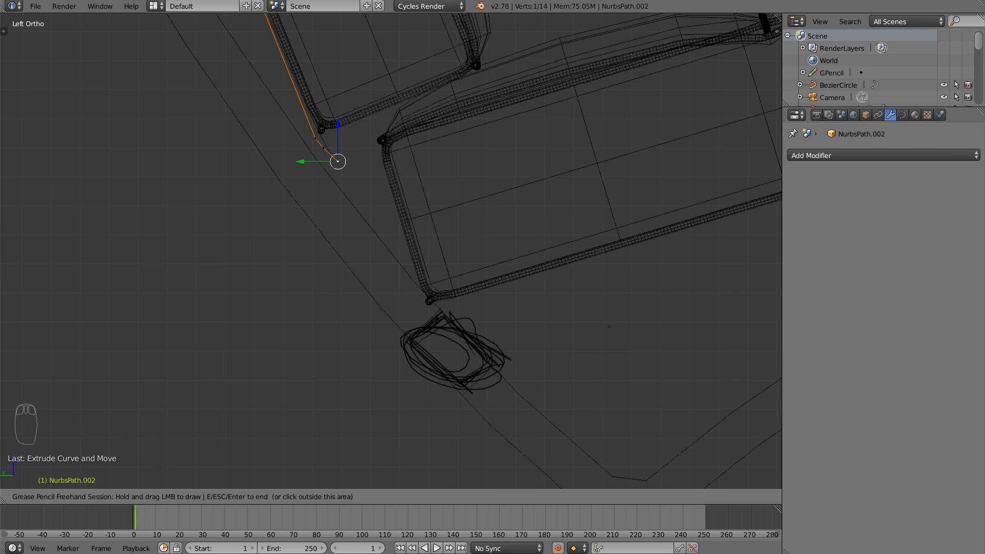
key("Escape")
- Hide the grease pencil strokes drawn around the lower crossbar
key("n")
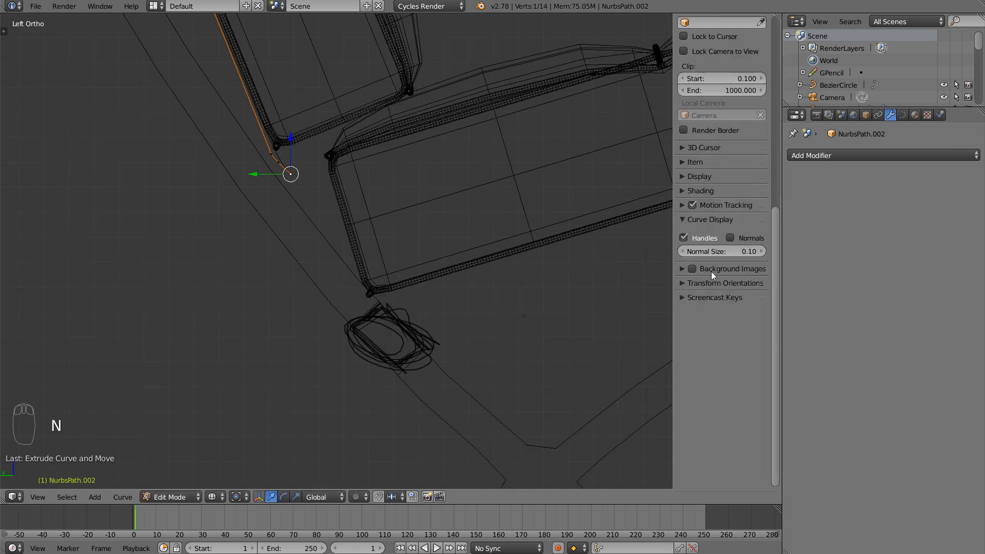
left_click(689, 178)
left_click(691, 177)
scroll(692, 190, "up", 10)
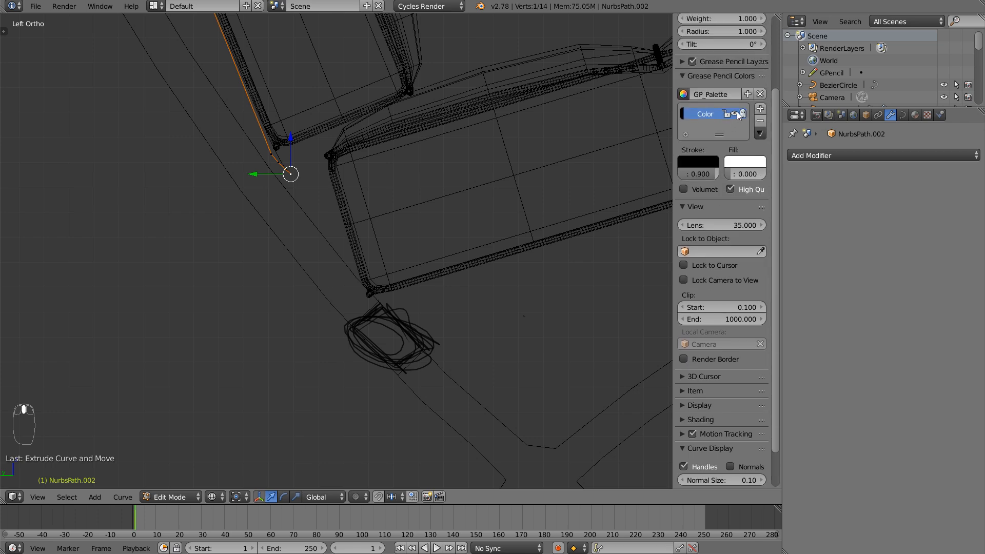
left_click(735, 114)
key("n")
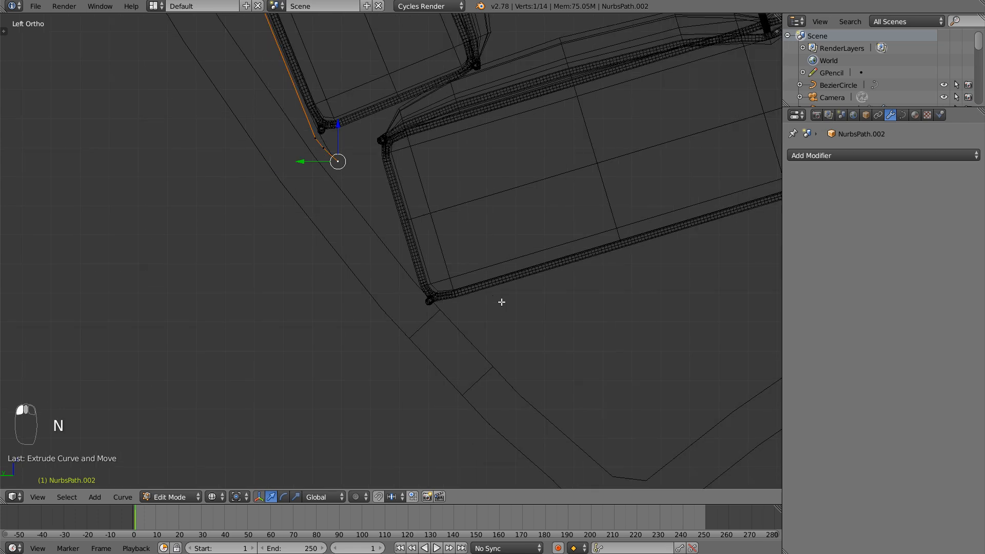
- Extrude the path's end point down to the lower crossbar's upper outer corner
key("g")
right_click(358, 169)
key("e")
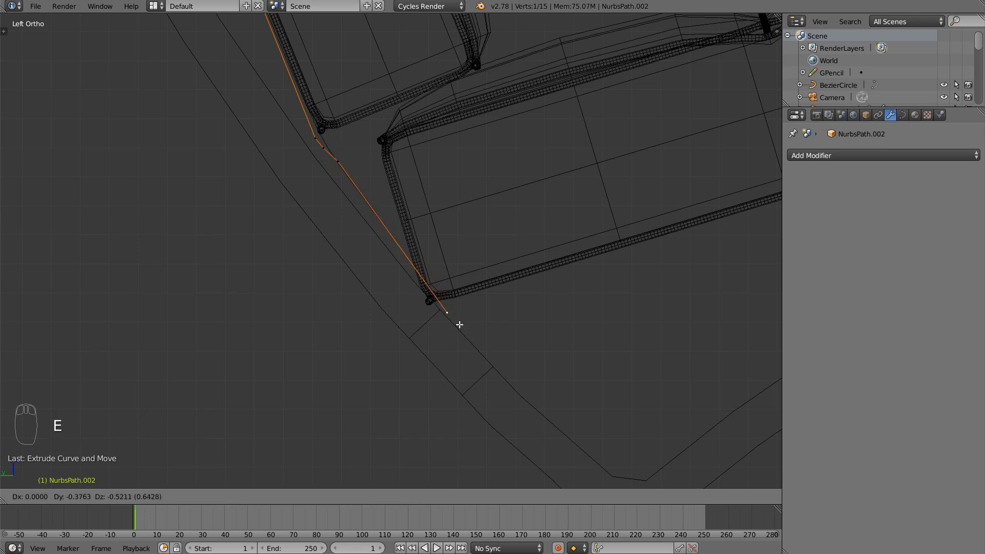
left_click(421, 357)
- Reposition the two control points below the back cushion's lower corner so the path runs straight toward the crossbar
key("a")
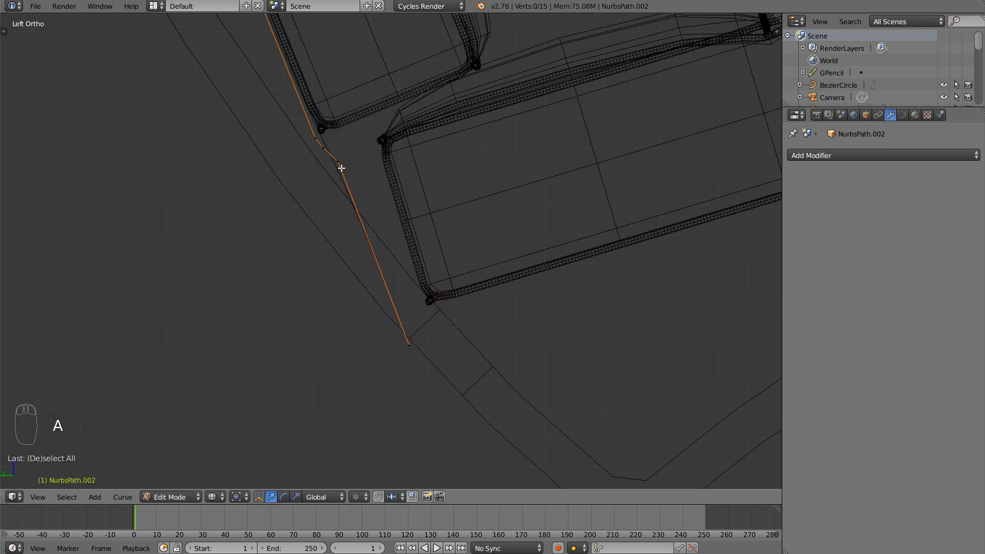
right_click(350, 164)
key("x")
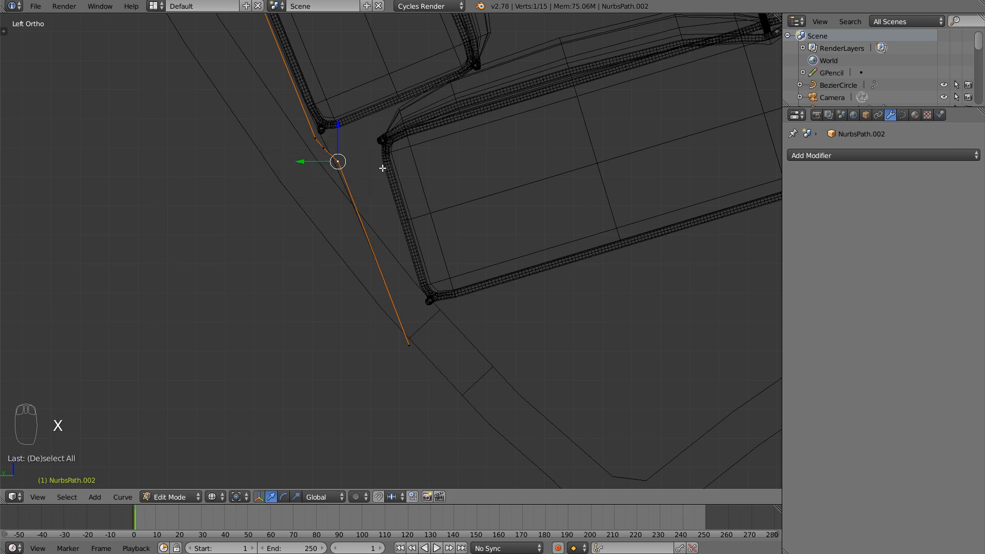
key("g")
left_click(376, 185)
right_click(328, 152)
key("g")
left_click(341, 159)
key("g")
left_click(338, 169)
key("g")
left_click(334, 161)
key("g")
left_click(348, 175)
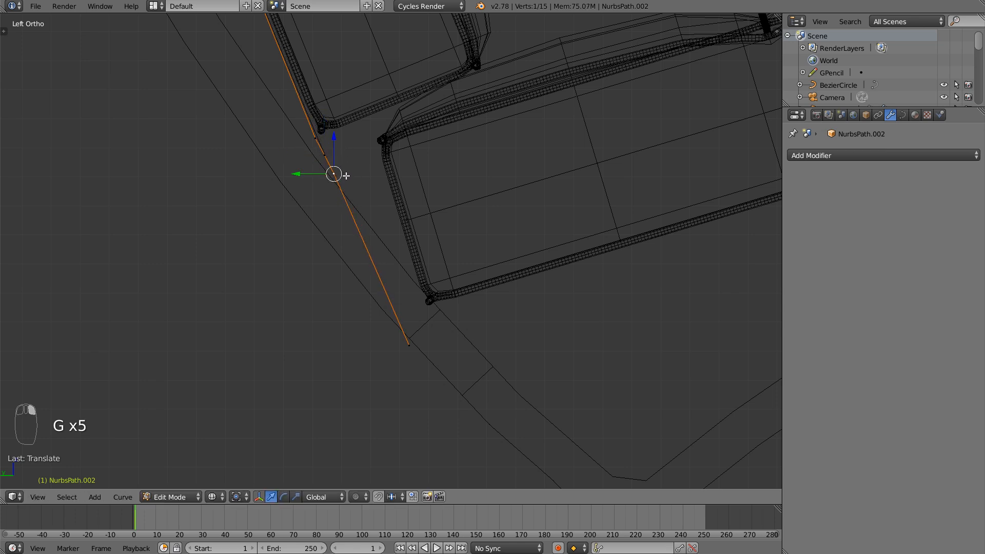
- Move the end point past the crossbar's inner side and shift the three cushion-corner points down to its upper outer corner
right_click_drag(432, 350, 524, 379)
key("a")
key("b")
left_click_drag(294, 123, 359, 195)
key("g")
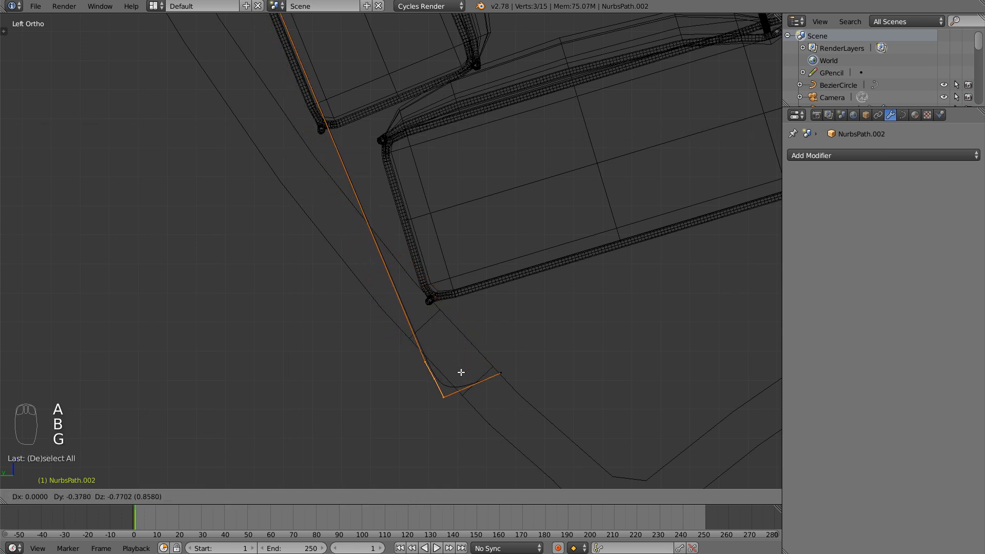
left_click(441, 348)
- Tighten the bend at the crossbar's upper outer corner and move the end point to its lower outer corner
key("a")
key("b")
right_click(420, 377)
right_click_drag(422, 376, 422, 358)
key("g")
left_click(400, 350)
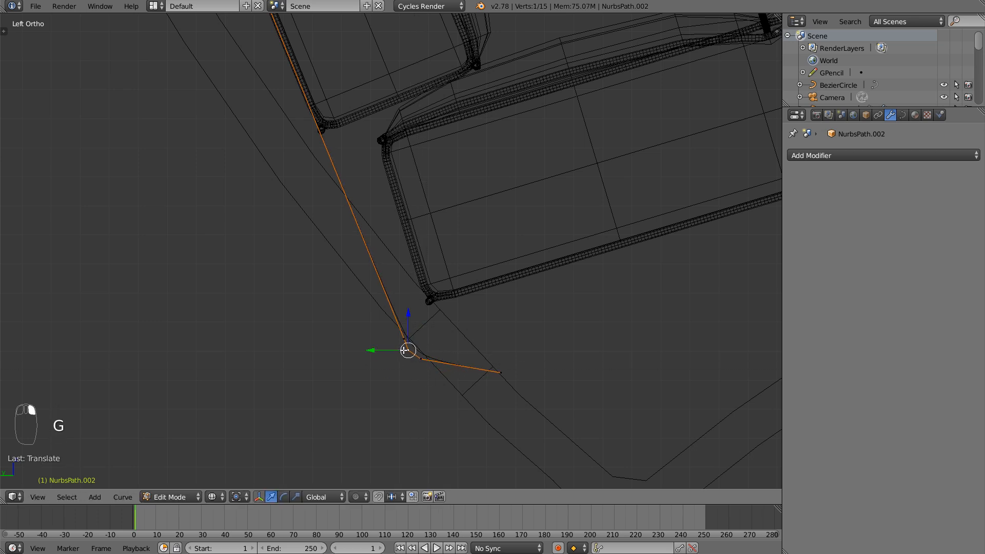
right_click(506, 364)
key("g")
left_click(454, 403)
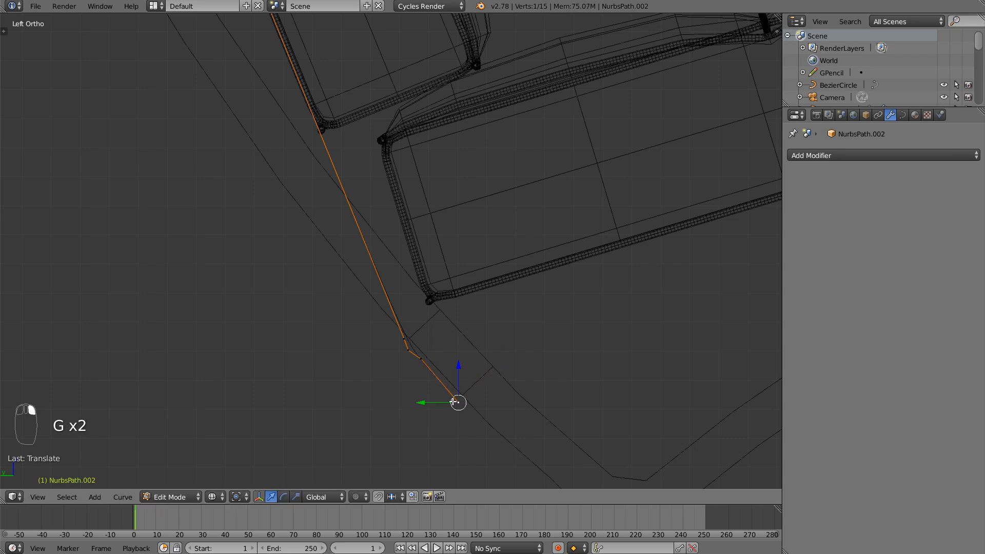
key("g")
left_click(481, 405)
- Extrude control points that round the crossbar's lower outer corner and continue around its lower inner corner
scroll(516, 343, "up", 2)
middle_click_drag(507, 367, 409, 207, "shift")
key("e")
left_click(460, 337)
key("e")
left_click(472, 331)
key("e")
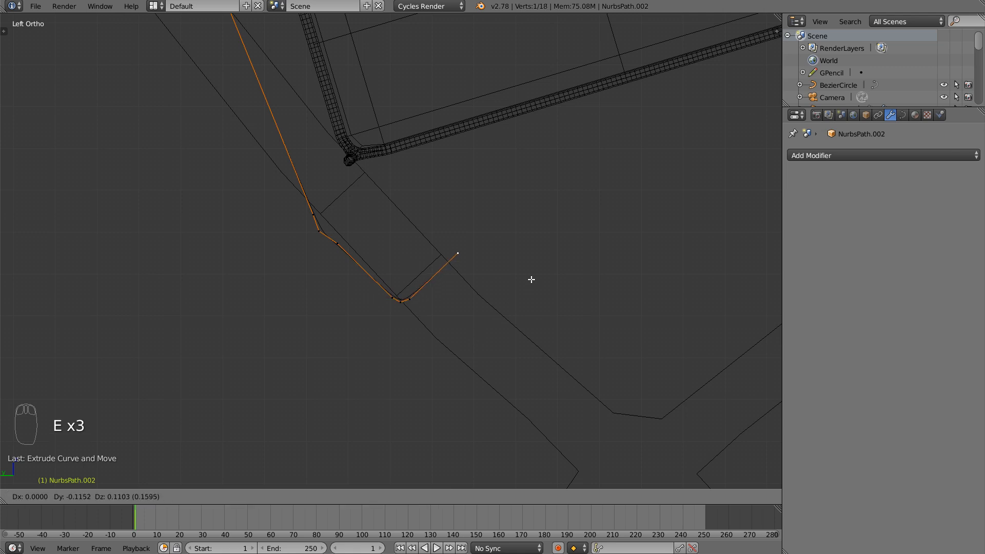
left_click(516, 286)
key("e")
left_click(519, 275)
key("e")
left_click(509, 266)
- Extrude the path up the crossbar's inner face, around its upper inner corner and back toward the outer side
key("e")
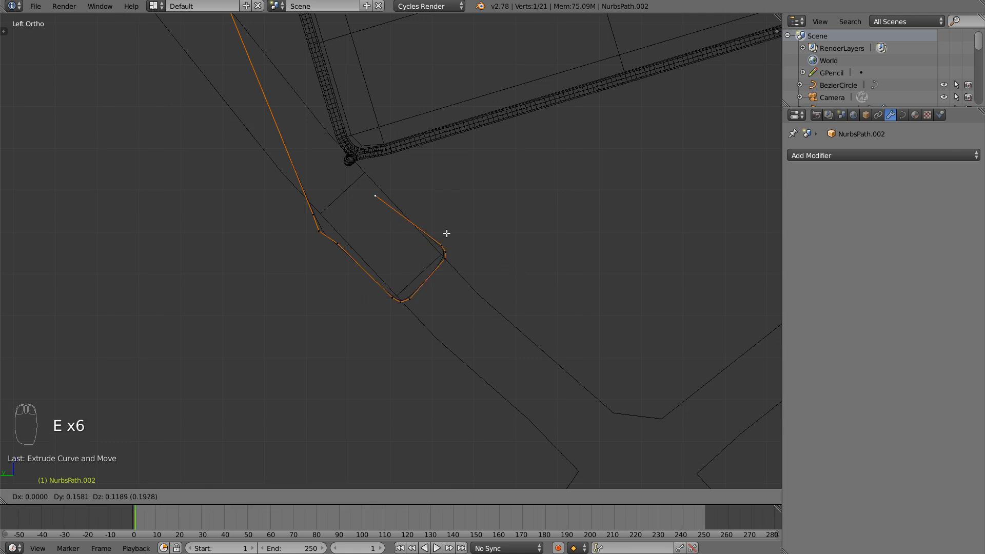
left_click(461, 220)
key("e")
left_click(451, 218)
key("e")
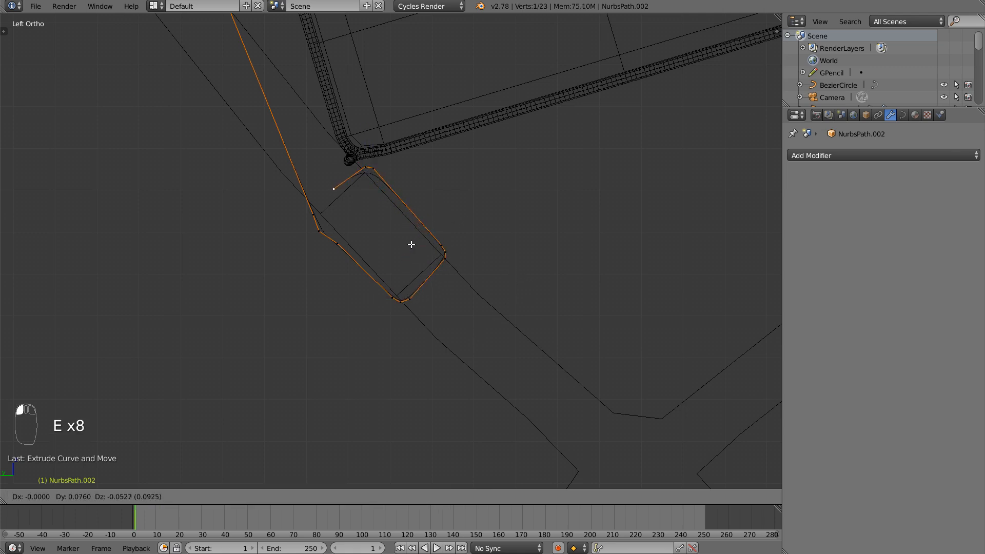
left_click(434, 229)
key("e")
left_click(389, 266)
- Switch to solid shading, leave curve editing and view the whole chair from the left side
middle_click_drag(389, 267, 545, 220)
key("z")
scroll(524, 228, "down", 7)
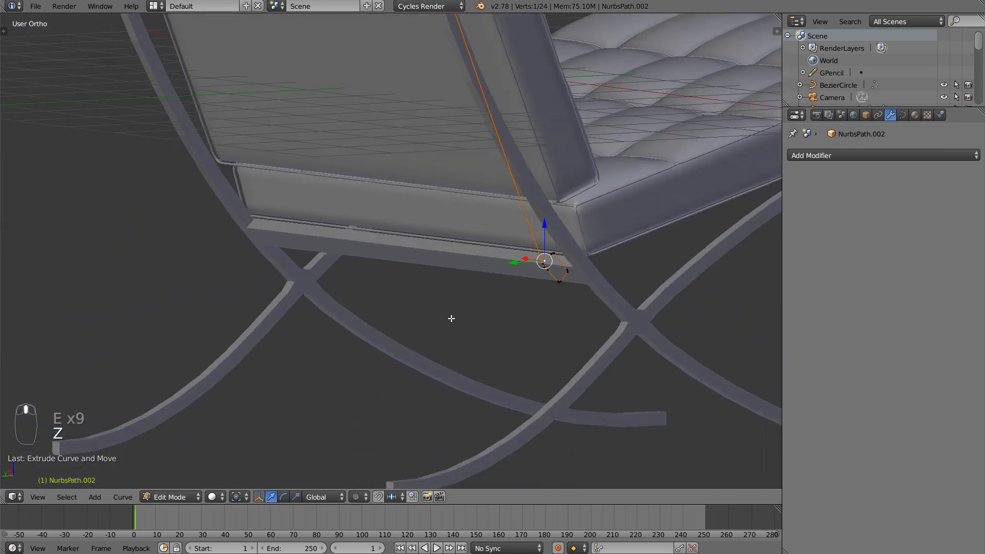
key("Tab")
middle_click_drag(477, 309, 562, 288)
scroll(563, 293, "down", 5)
middle_click_drag(619, 222, 436, 293)
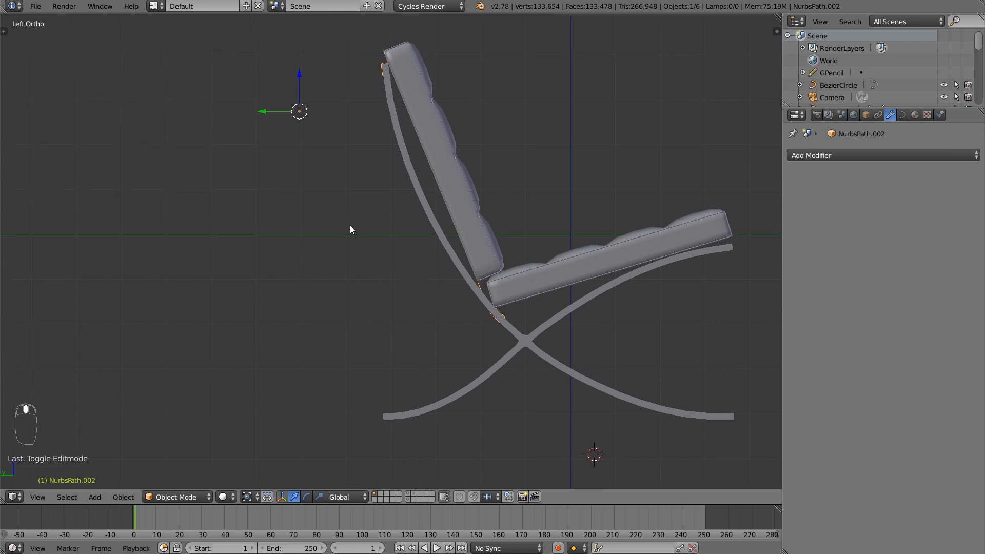
- Add a Bezier circle and place it behind the chair
key("shift+a")
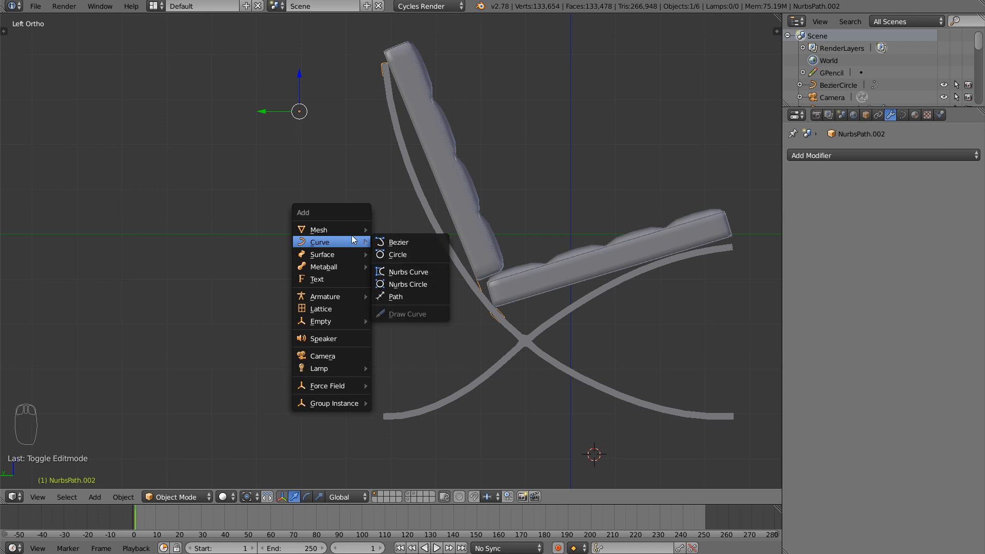
mouse_move(351, 254)
left_click(402, 255)
middle_click_drag(402, 255, 456, 251)
key("g")
right_click(348, 266)
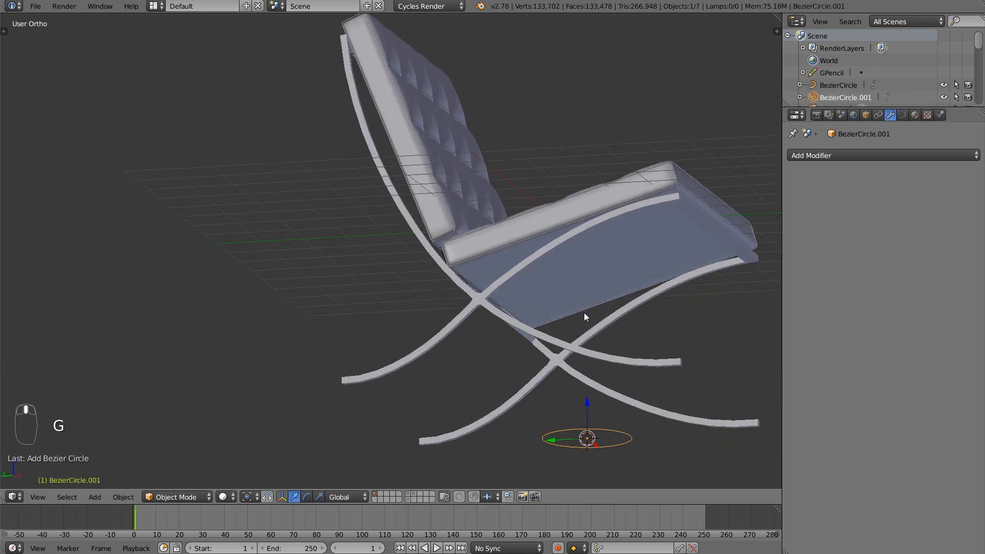
middle_click_drag(583, 313, 595, 350, "alt")
key("g")
left_click(292, 212)
- Assign the new Bezier circle as the bevel object of the strap path
middle_click_drag(293, 213, 538, 240)
right_click(537, 242)
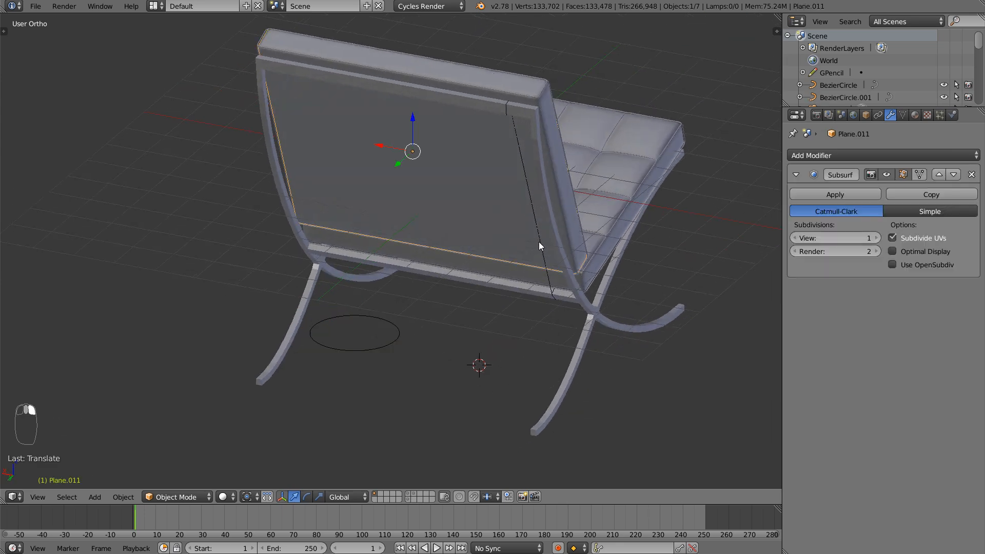
right_click(543, 247)
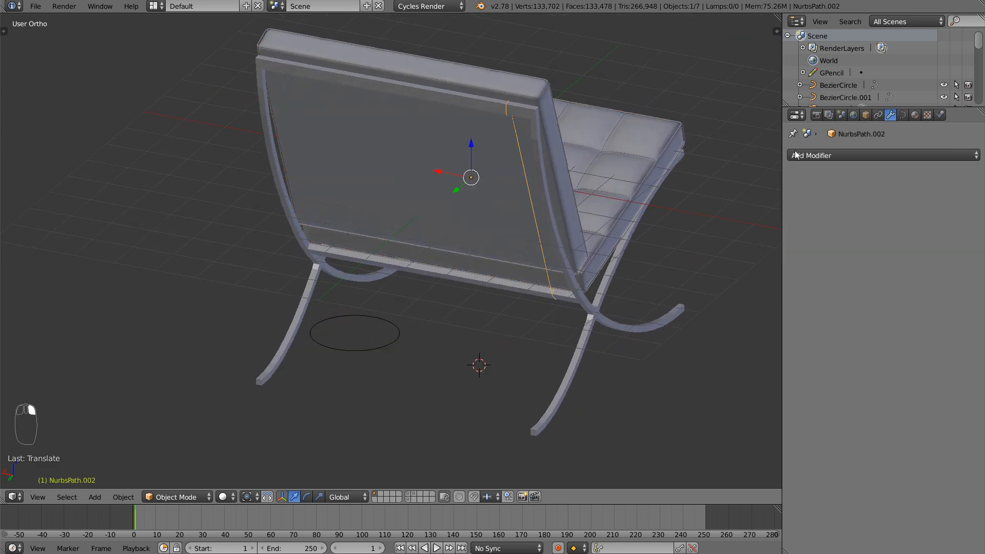
left_click(902, 115)
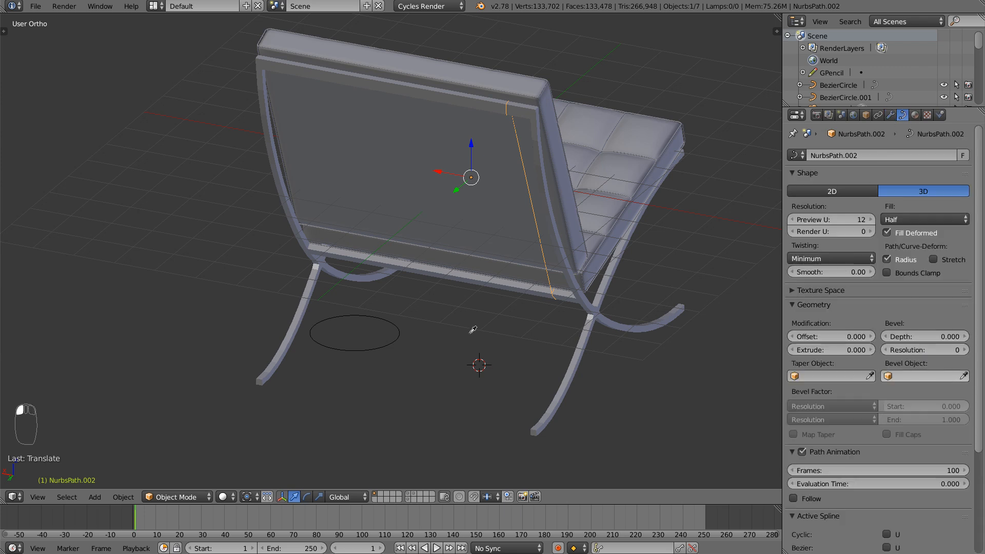
left_click(396, 329)
middle_click_drag(407, 337, 388, 311)
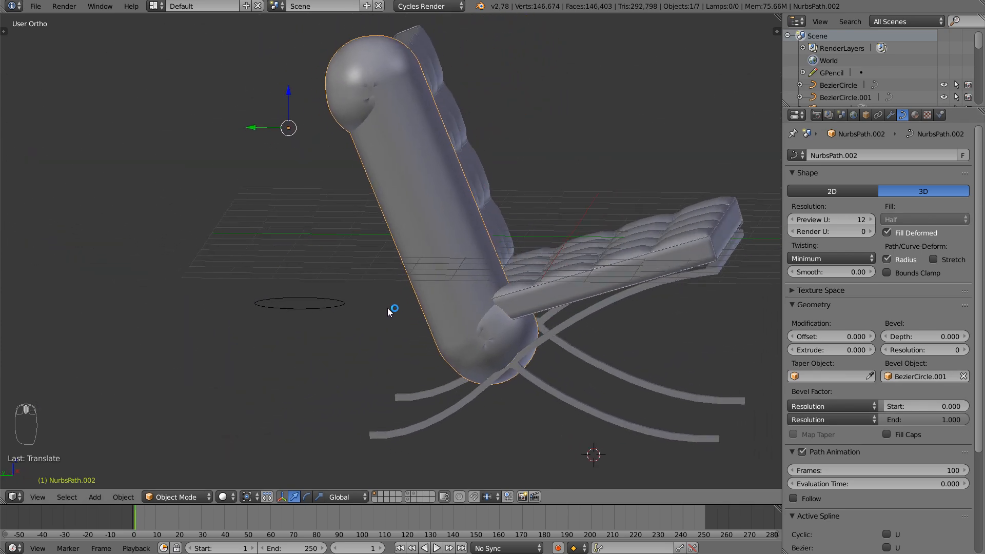
- Scale down all of the bevel circle's control points to make the strap tube thinner
key("ctrl+KP_3")
right_click(331, 306)
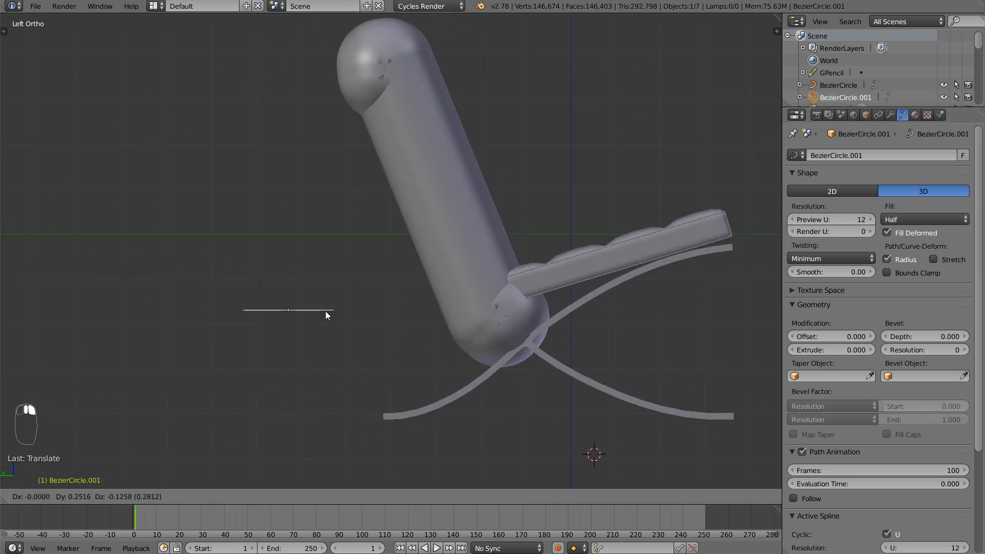
middle_click_drag(365, 302, 396, 364)
key("Tab")
key("a")
key("a")
key("a")
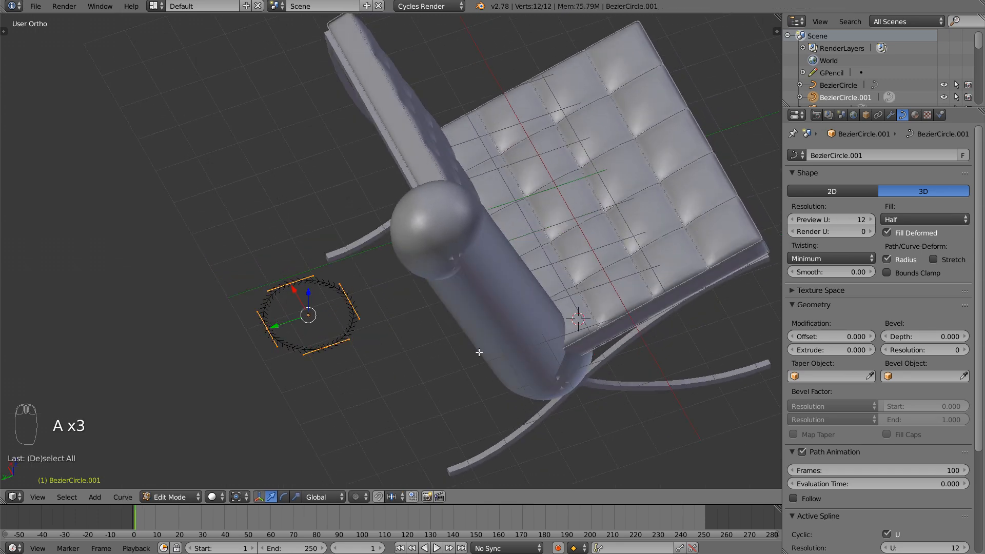
key("s")
left_click(380, 334)
- Narrow the bevel circle along the Y axis to flatten the strap's cross-section
middle_click_drag(398, 336, 382, 388, "alt")
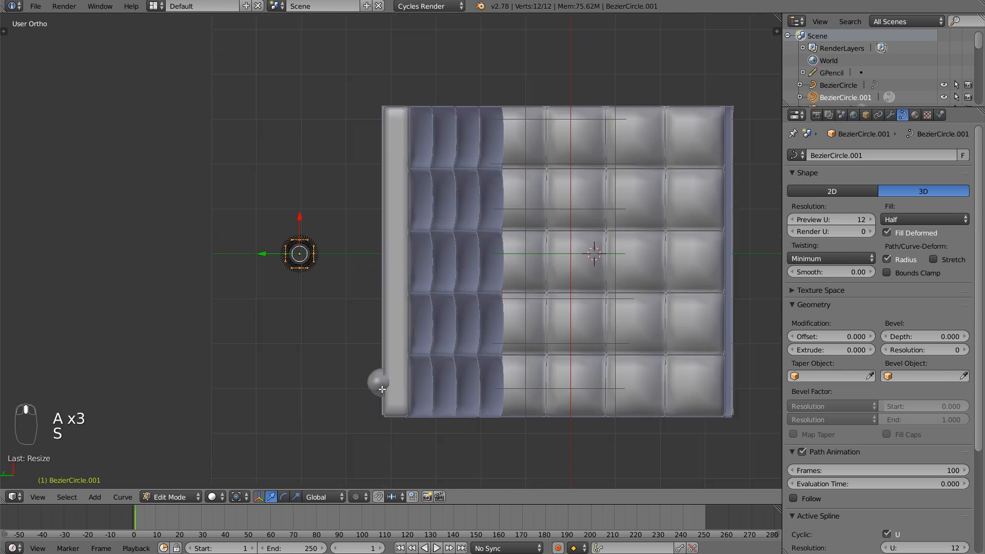
key("s")
left_click(336, 281)
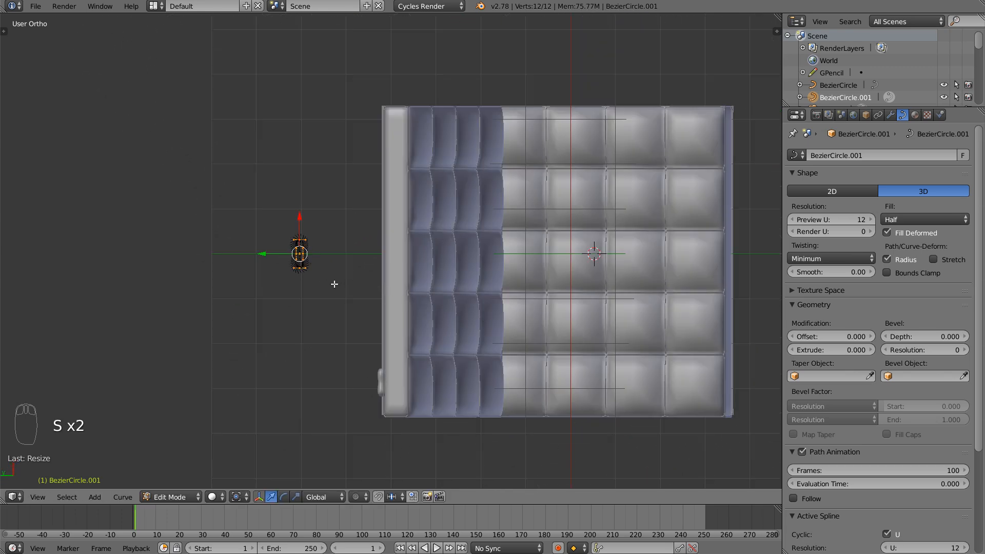
- Move the bevel circle object closer to the chair, behind the lower end of the back strap
scroll(374, 305, "up", 1)
scroll(374, 304, "up", 2)
key("g")
right_click(363, 294)
key("Tab")
key("g")
left_click(382, 419)
scroll(408, 389, "up", 1)
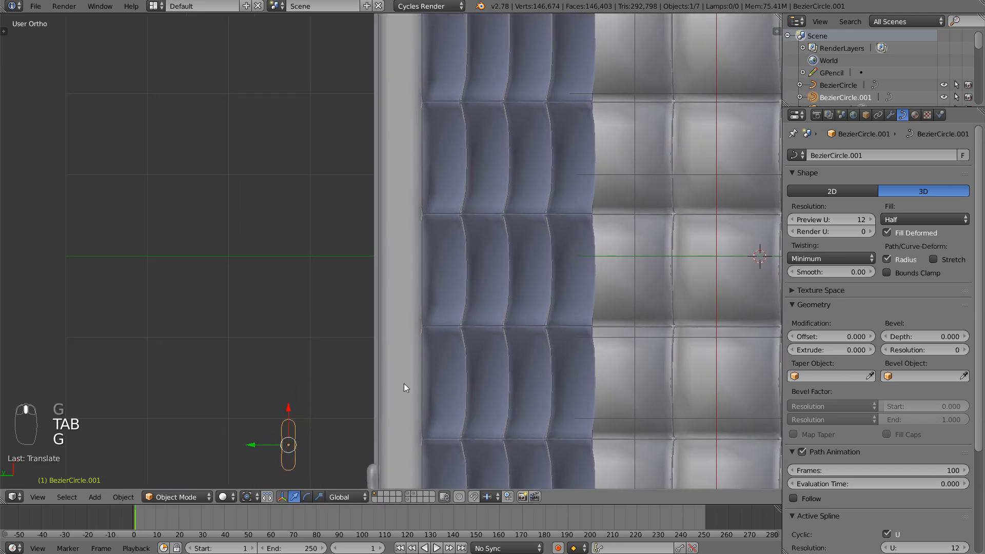
middle_click_drag(405, 383, 474, 216, "shift")
key("g")
left_click(407, 338)
middle_click_drag(411, 340, 538, 259)
scroll(515, 318, "up", 3)
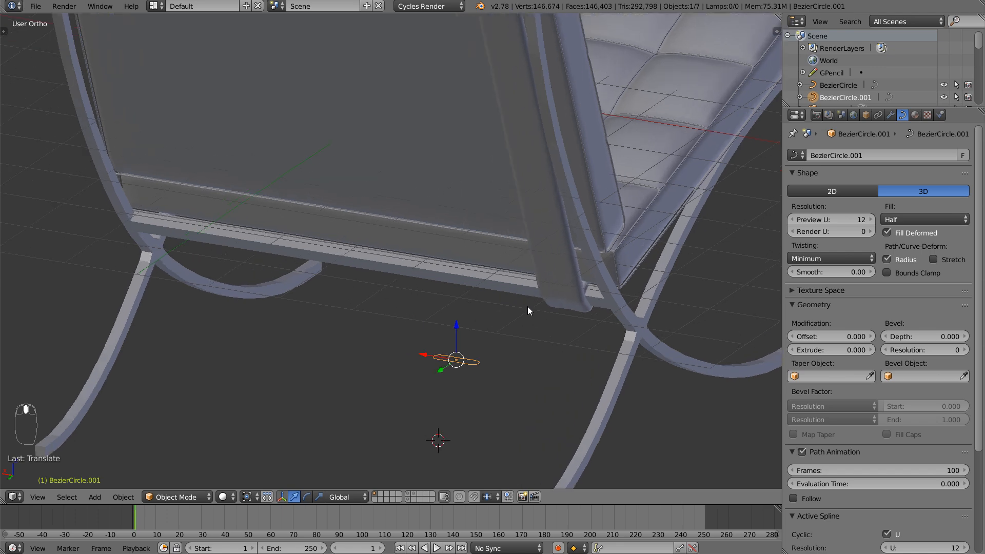
- Rescale the bevel circle's control points and its end handles to adjust the strap's cross-section
key("Tab")
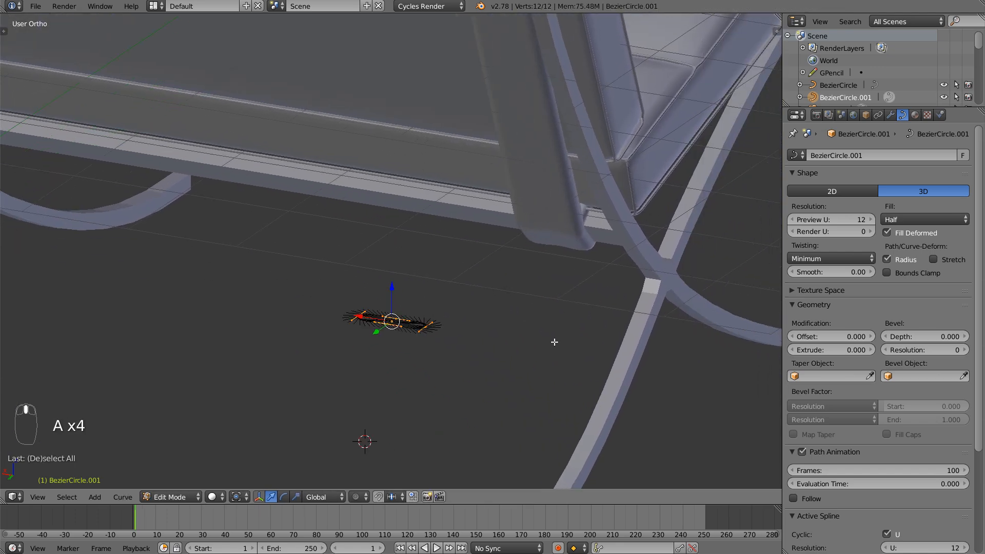
key("s")
left_click(479, 347)
middle_click_drag(464, 355, 413, 464)
key("s")
left_click(486, 339)
key("s")
left_click(512, 347)
middle_click_drag(456, 366, 543, 301)
key("Tab")
key("Tab")
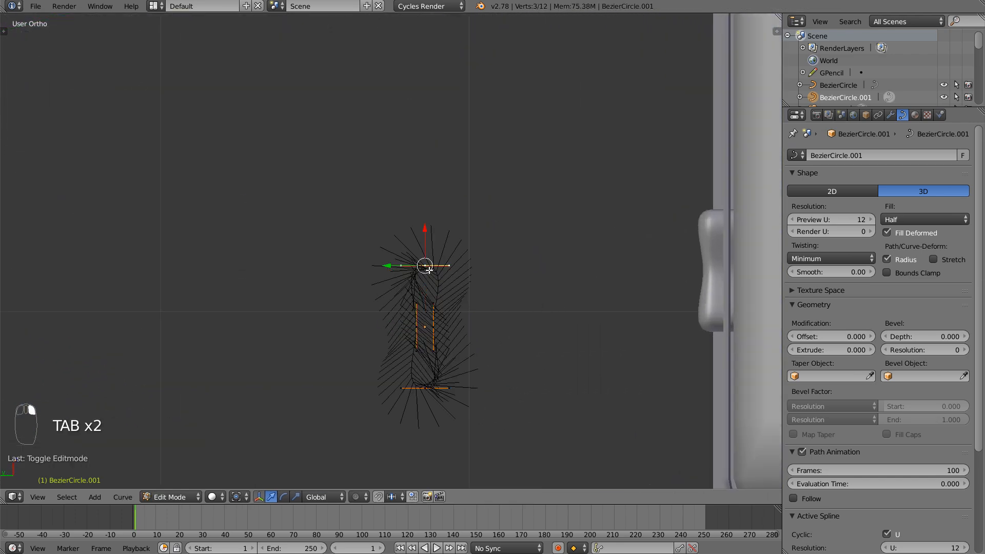
- Move the chair-side handles of the bevel circle's two end points inward along the Y axis
key("a")
key("a")
key("a")
key("b")
left_click_drag(439, 246, 519, 455)
key("g")
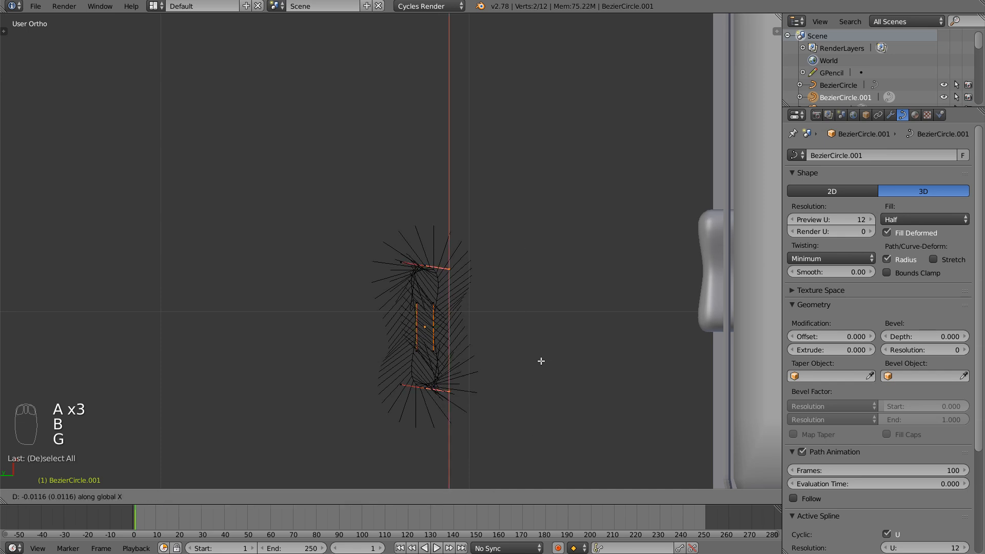
right_click(549, 362)
key("g")
middle_click(538, 363)
left_click(535, 363)
- Move the end points' opposite handles inward along the Y axis to even out the bevel profile
key("a")
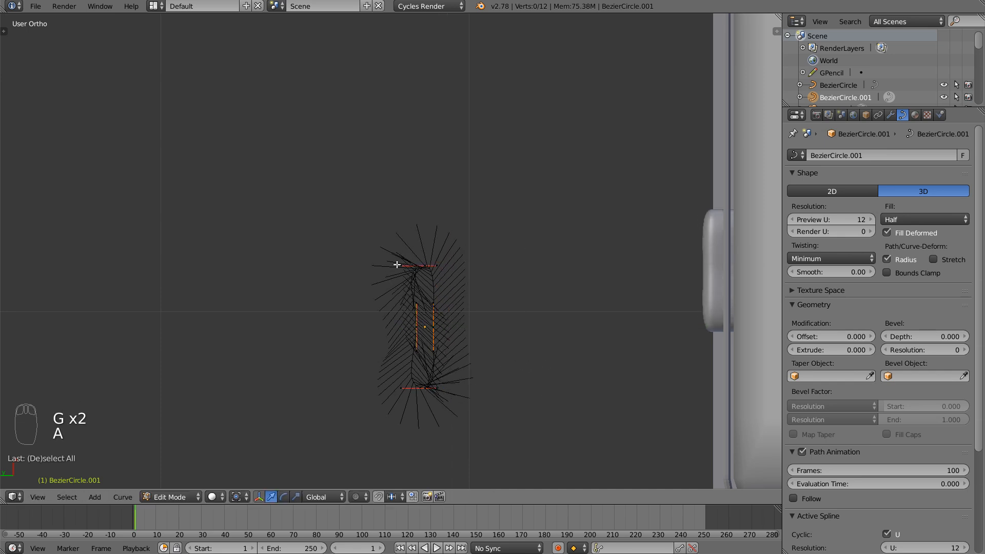
key("b")
left_click_drag(398, 236, 421, 447)
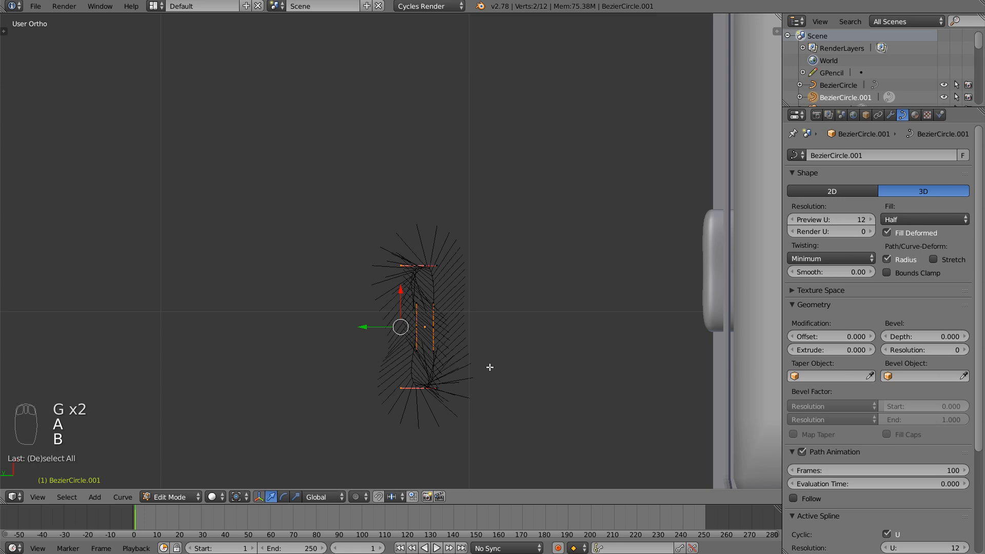
key("g")
middle_click(523, 355)
left_click(524, 354)
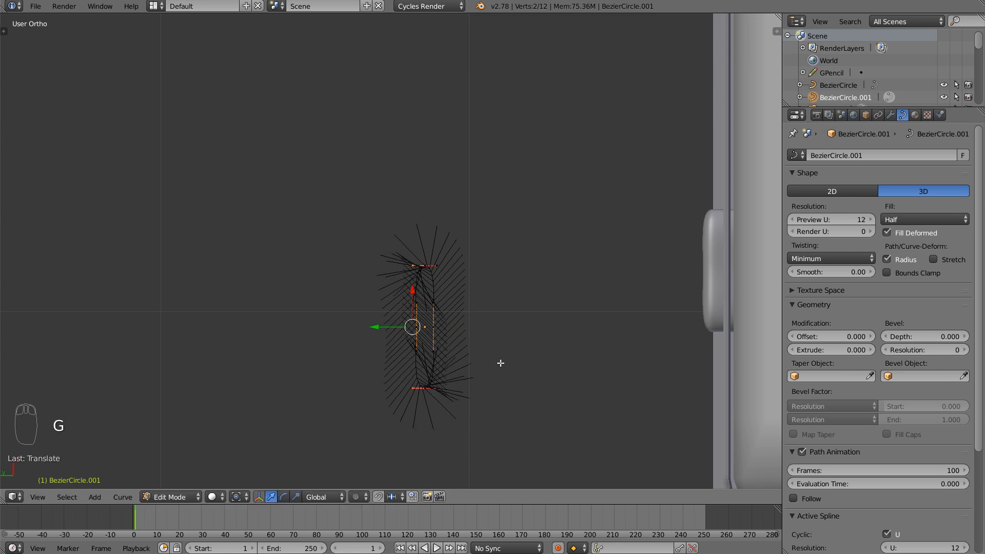
middle_click_drag(513, 356, 576, 308)
key("Tab")
- Duplicate the back strap path in place
middle_click_drag(644, 187, 569, 334)
right_click(549, 330)
key("Tab")
key("Tab")
key("ctrl+KP_3")
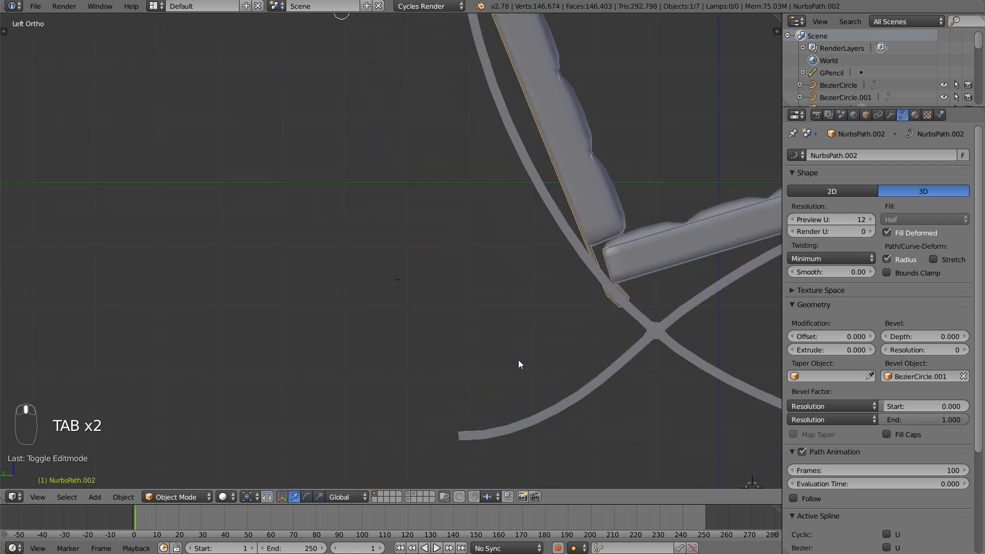
key("z")
middle_click_drag(589, 279, 443, 370, "shift")
key("shift+d")
right_click(587, 319)
- Delete the duplicate's control points around the top back rail, keeping only the loop around the lower crossbar
key("Tab")
middle_click_drag(534, 269, 516, 342, "shift")
key("a")
key("a")
key("b")
left_click_drag(210, 148, 374, 69)
key("x")
left_click(377, 94)
- Rotate all control points of the remaining strap loop around the lower crossbar in the side view
middle_click_drag(536, 422, 545, 376, "ctrl")
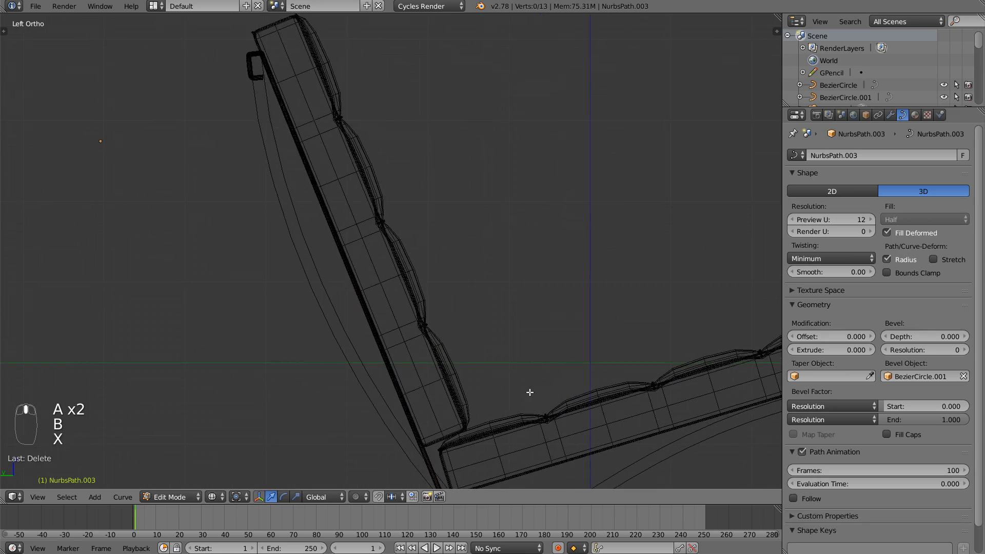
key("a")
middle_click_drag(579, 481, 465, 282, "shift")
middle_click_drag(424, 354, 541, 266, "ctrl")
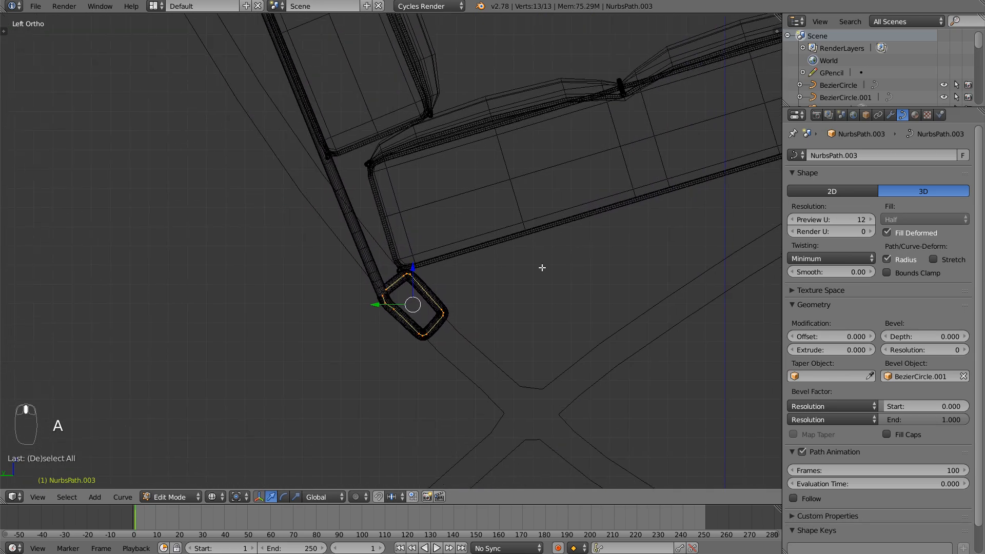
key("r")
right_click(501, 248)
key("r")
key("Return")
mouse_move(347, 306)
middle_mouse_down()
mouse_move(537, 279)
mouse_move(523, 287)
middle_mouse_up()
key("z")
key("Tab")
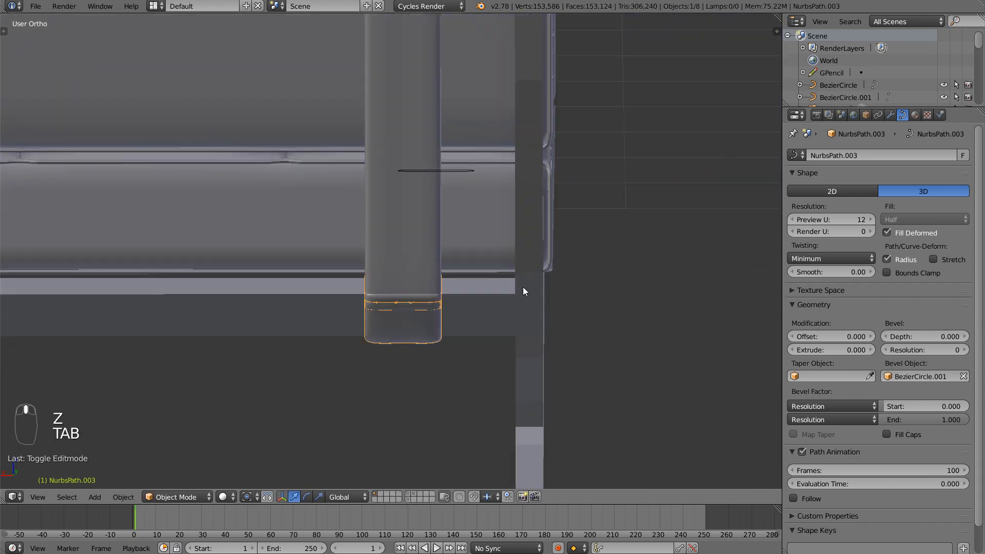
- Move the strap loop along the lower crossbar so it sits beside the back strap
key("g")
left_click(423, 310)
middle_click_drag(423, 310, 437, 310)
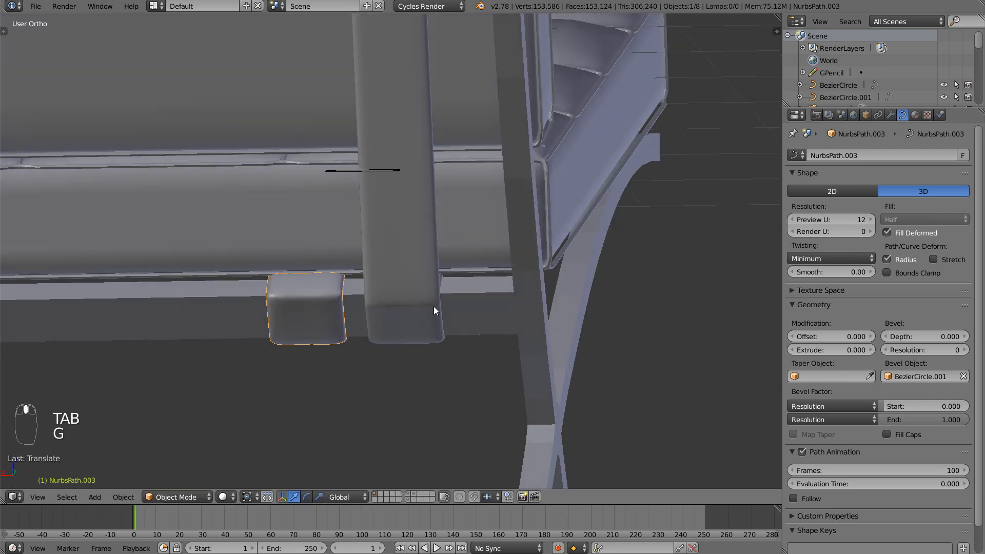
- Delete the control points on the seat-facing side of the strap loop to open it
key("Tab")
key("ctrl+KP_3")
key("z")
key("a")
key("b")
left_click_drag(422, 294, 459, 316)
key("x")
left_click(439, 305)
- Extrude the open loop's upper end along the underside of the seat cushion toward the front rail
right_click(407, 277)
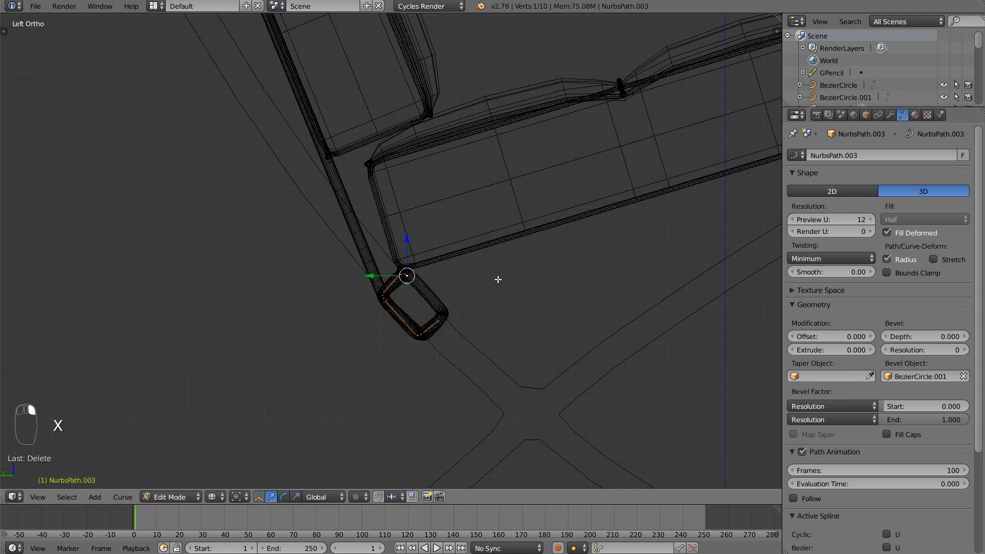
middle_click_drag(558, 246, 470, 303, "ctrl")
middle_click_drag(545, 263, 341, 368, "shift")
key("e")
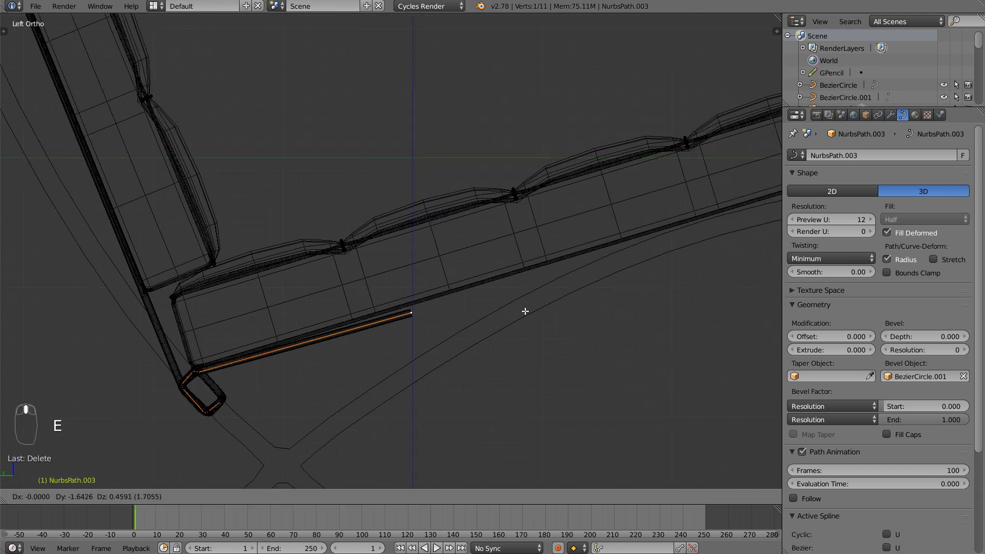
left_click(336, 363)
scroll(405, 344, "down", 1)
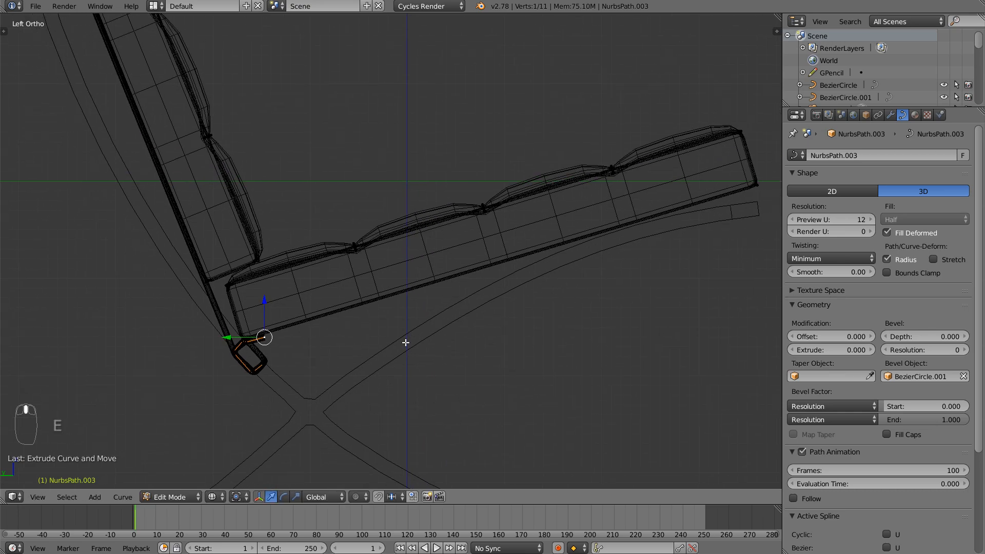
middle_click_drag(404, 343, 330, 378, "shift")
key("e")
left_click(697, 260)
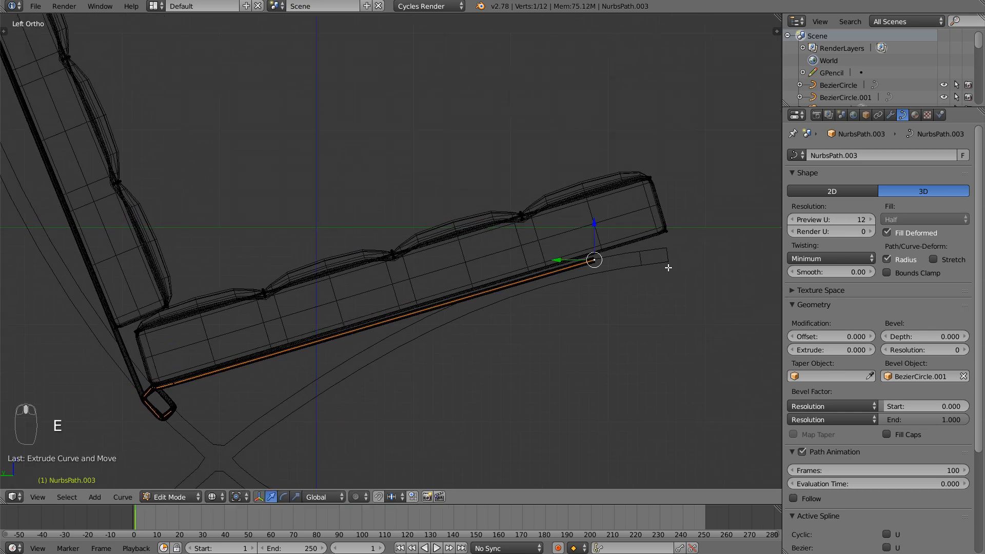
- Move the seat strap's end point forward to the rear upper edge of the front rail
scroll(703, 238, "up", 2)
middle_click_drag(703, 237, 439, 302, "shift")
scroll(643, 257, "up", 2)
middle_click_drag(549, 309, 482, 239, "shift")
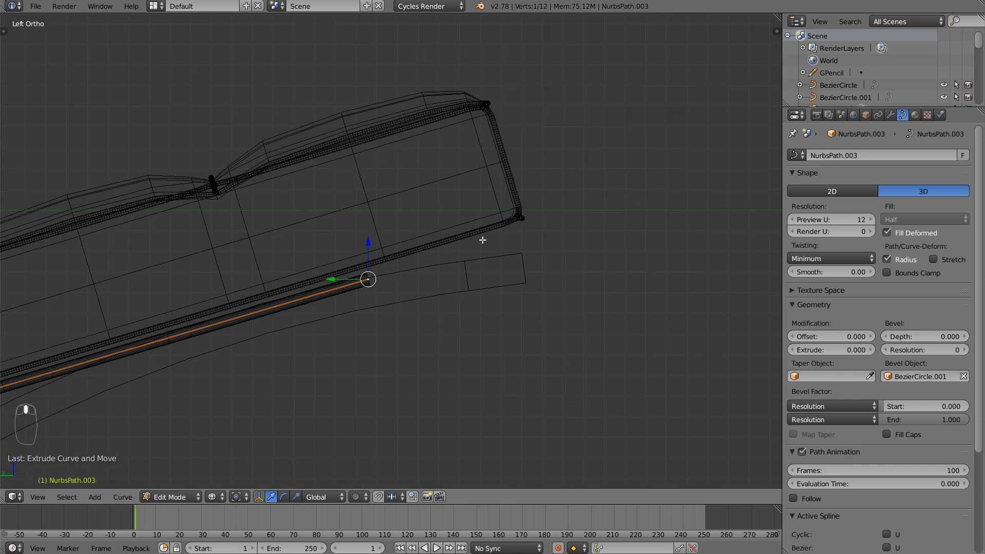
key("g")
left_click(505, 282)
middle_click_drag(528, 281, 563, 231, "ctrl")
middle_click_drag(567, 266, 510, 274, "shift")
key("g")
left_click(516, 277)
- Extrude the seat strap across the top of the front rail and around its front upper corner
key("e")
left_click(527, 278)
key("e")
right_click(636, 270)
key("g")
left_click(632, 269)
key("e")
left_click(633, 268)
key("e")
left_click(660, 275)
- Extrude the seat strap down the rail's front face, back along its underside and up its rear side
key("e")
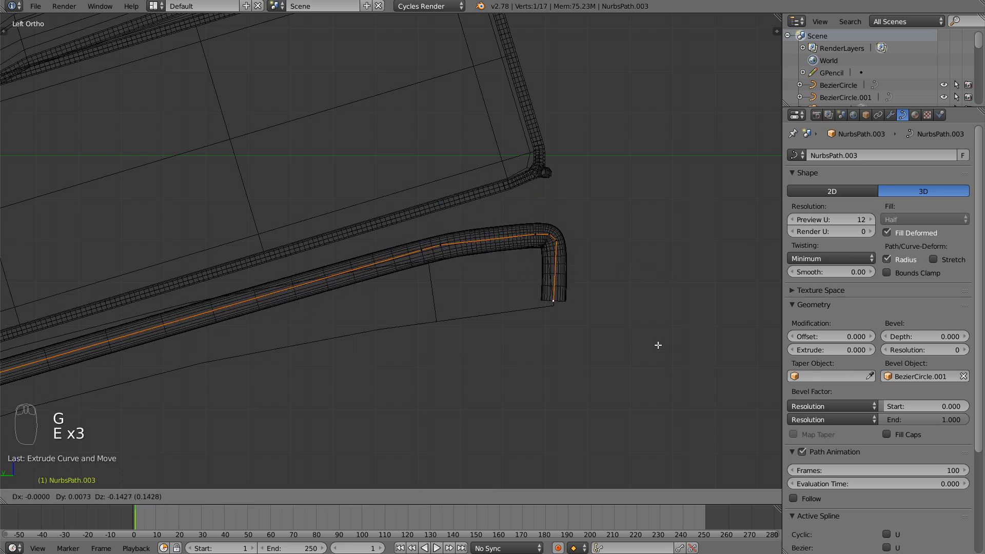
left_click(671, 348)
key("e")
left_click(655, 367)
key("e")
left_click(512, 389)
key("e")
left_click(503, 375)
key("e")
left_click(500, 364)
key("e")
left_click(521, 310)
key("z")
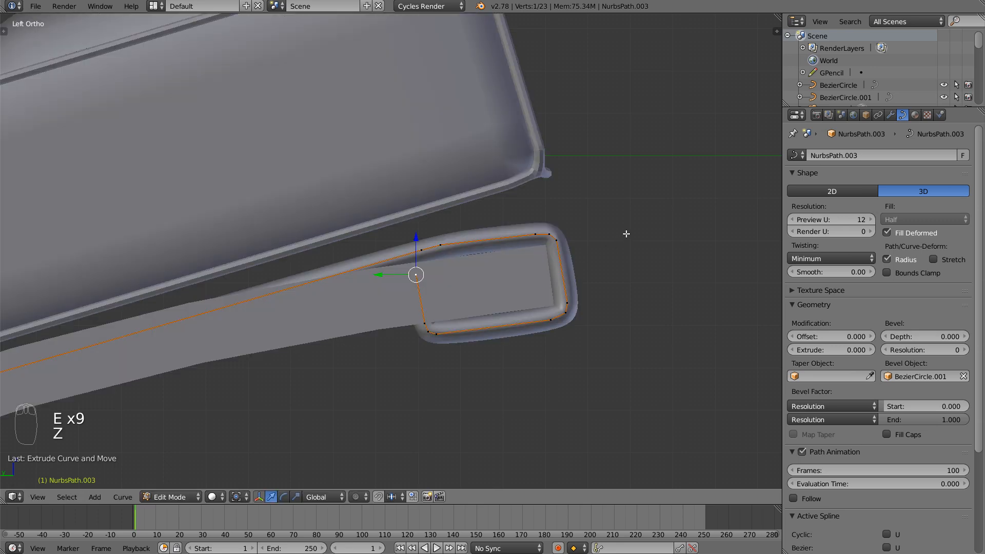
scroll(484, 315, "down", 8)
scroll(410, 331, "down", 2)
key("Tab")
- Add an Array modifier to the back strap with count 8, relative X offset 0 and relative Y offset 1
middle_click_drag(329, 370, 428, 298)
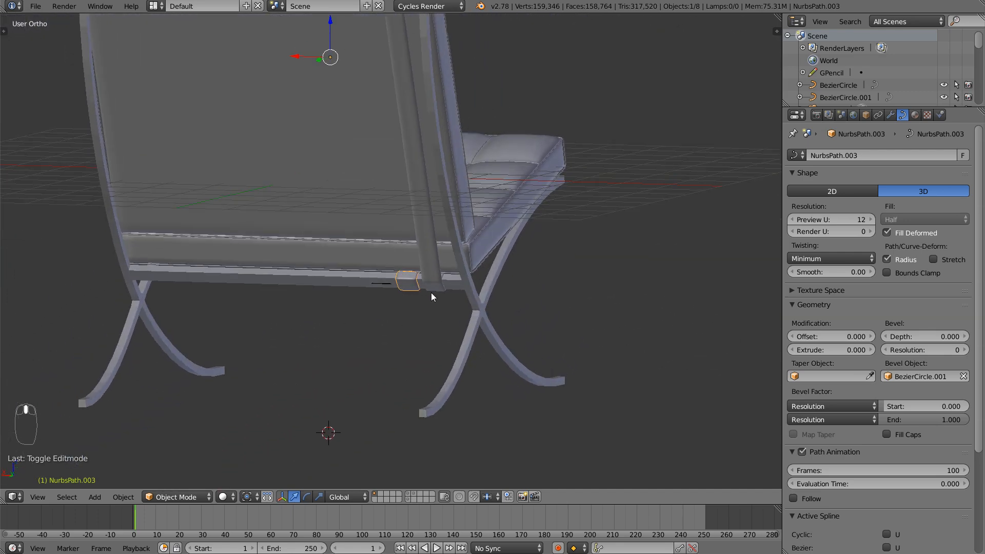
left_click(890, 115)
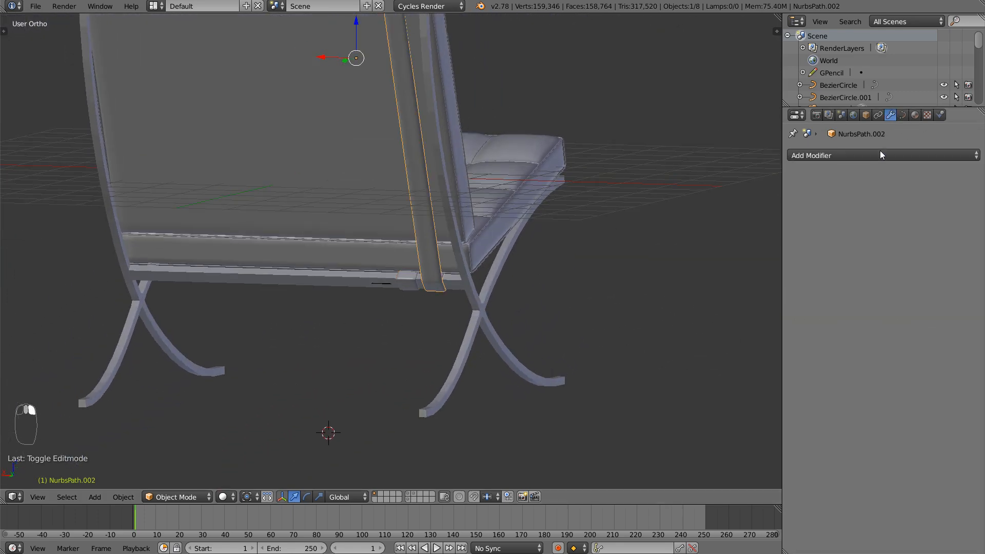
left_click(878, 153)
left_click(765, 184)
middle_click_drag(742, 208, 651, 308)
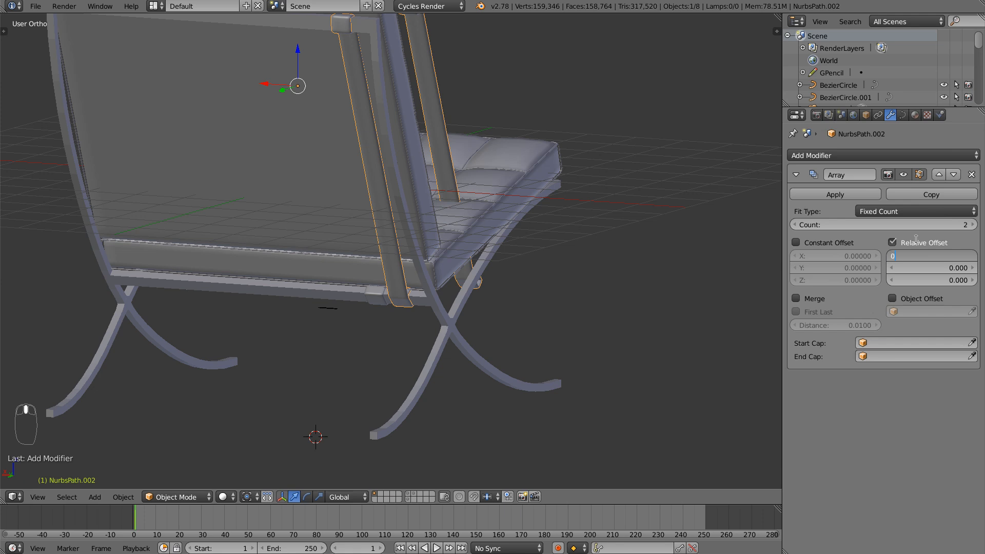
key("Tab")
key("Return")
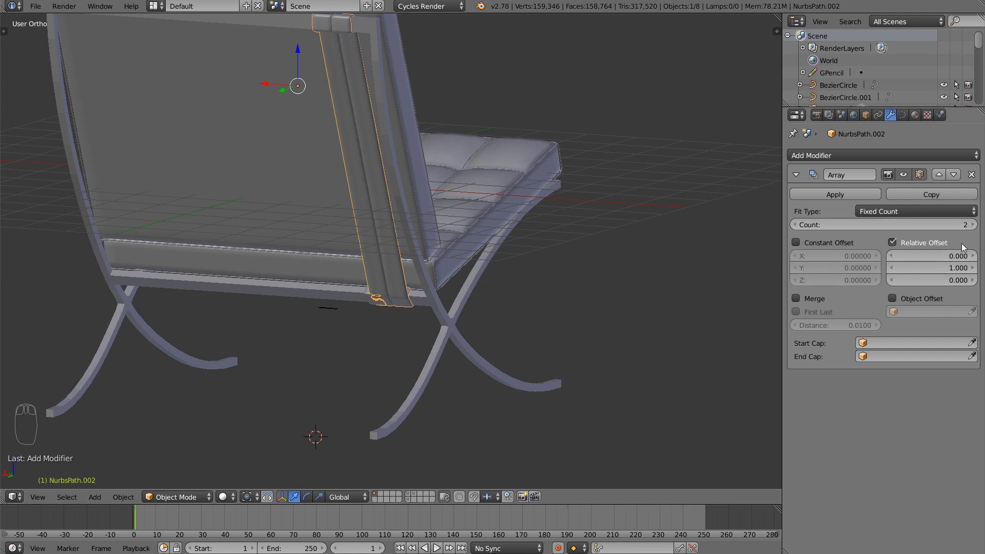
key("Return")
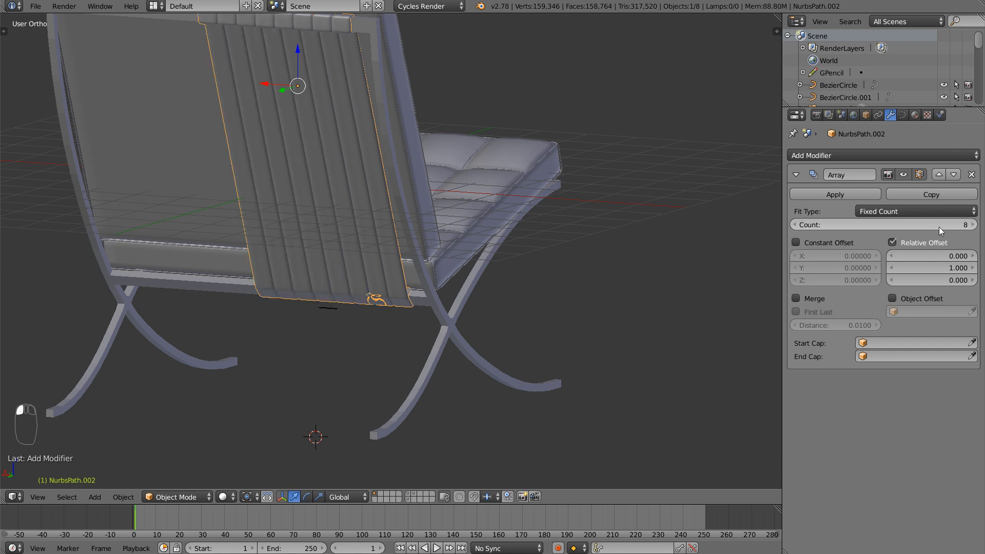
- Increase the back strap array's relative Y offset to 2.1
left_click_drag(969, 272, 978, 272)
key("ctrl+KP_1")
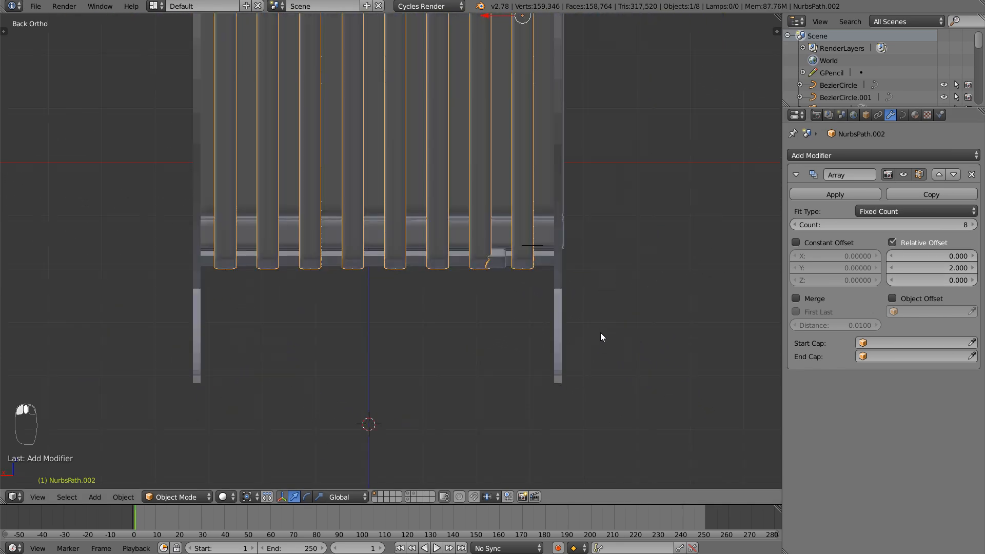
middle_click_drag(485, 326, 474, 399, "shift")
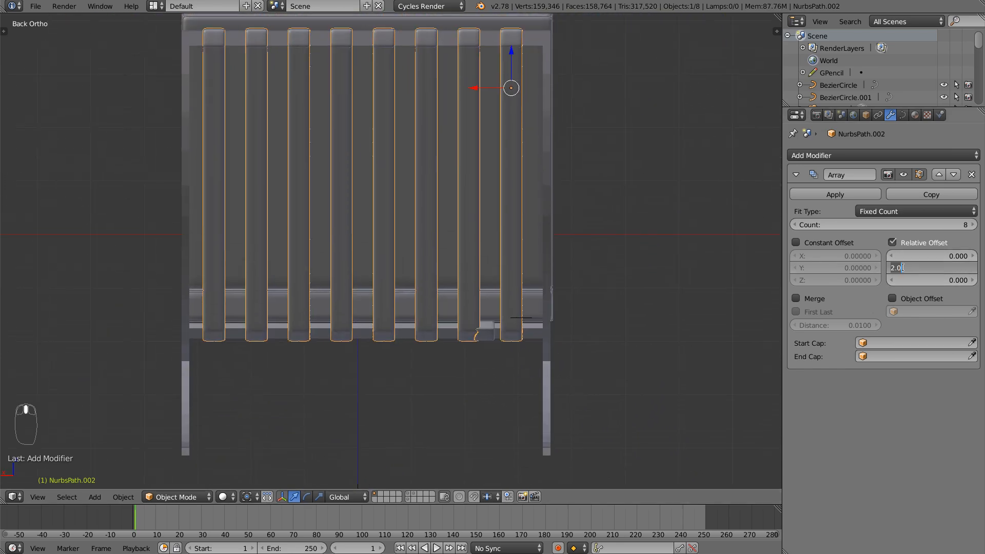
key("Return")
type("2.1")
key("Return")
- Move the arrayed back straps along the X axis to centre them between the side frames
key("g")
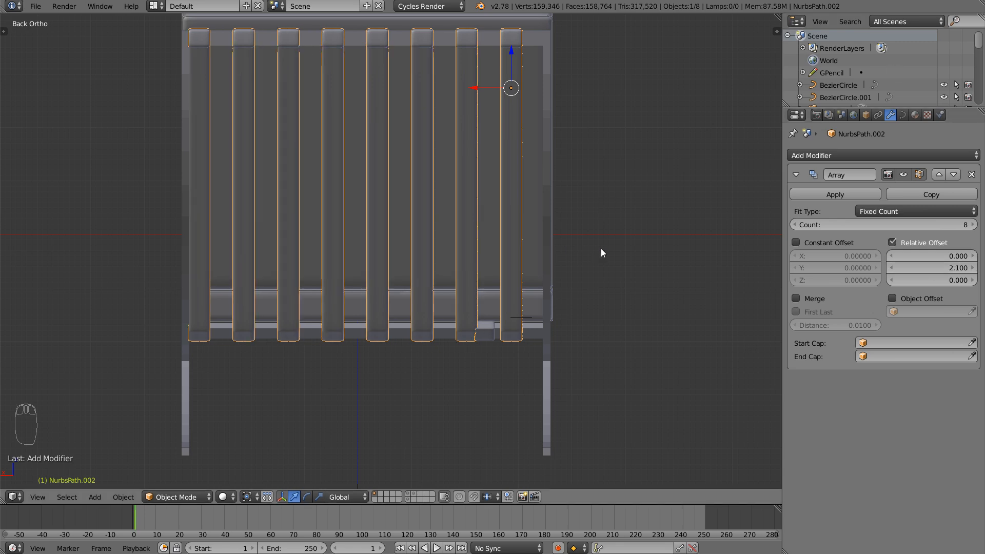
key("x")
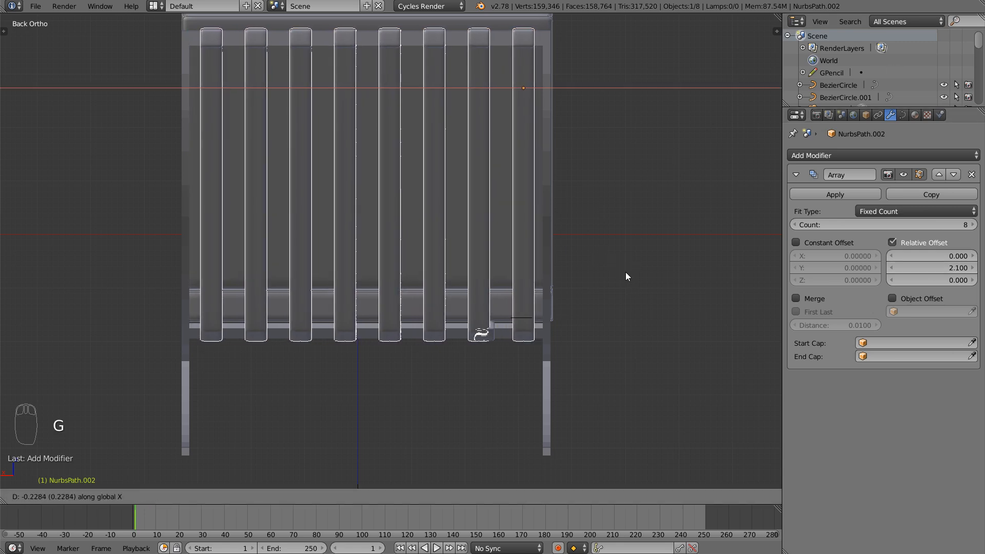
left_click(627, 274)
- Move the seat strap along the X axis into the gap between the last two back straps
right_click(486, 336)
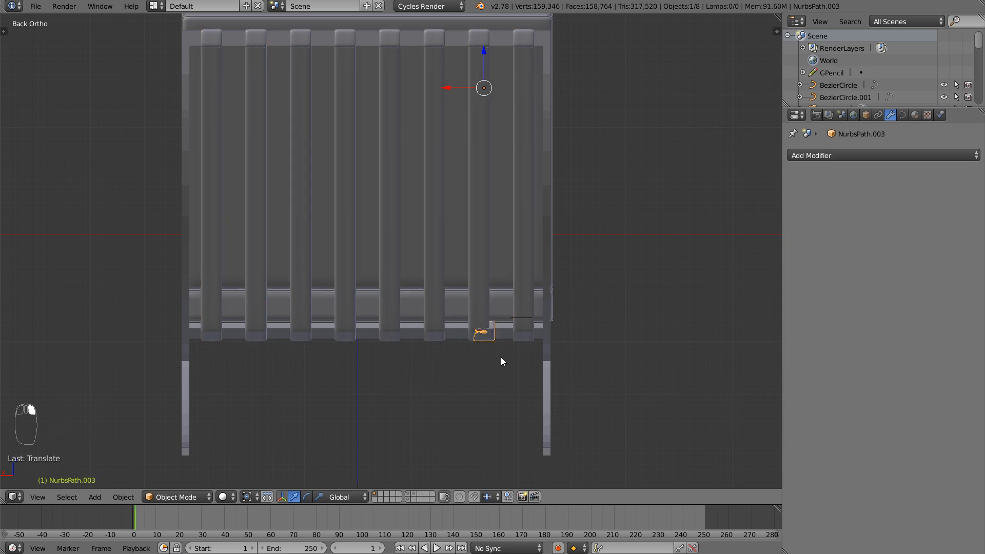
key("g")
key("x")
left_click(521, 374)
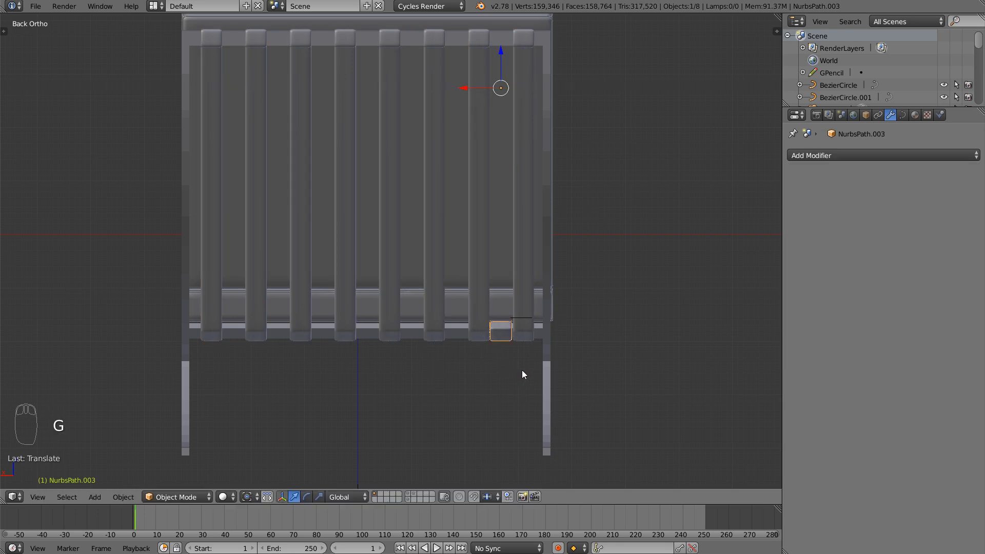
key("g")
right_click(513, 371)
- Link the back straps' Array modifier to the seat strap so it repeats across the seat
middle_click_drag(513, 373, 435, 357)
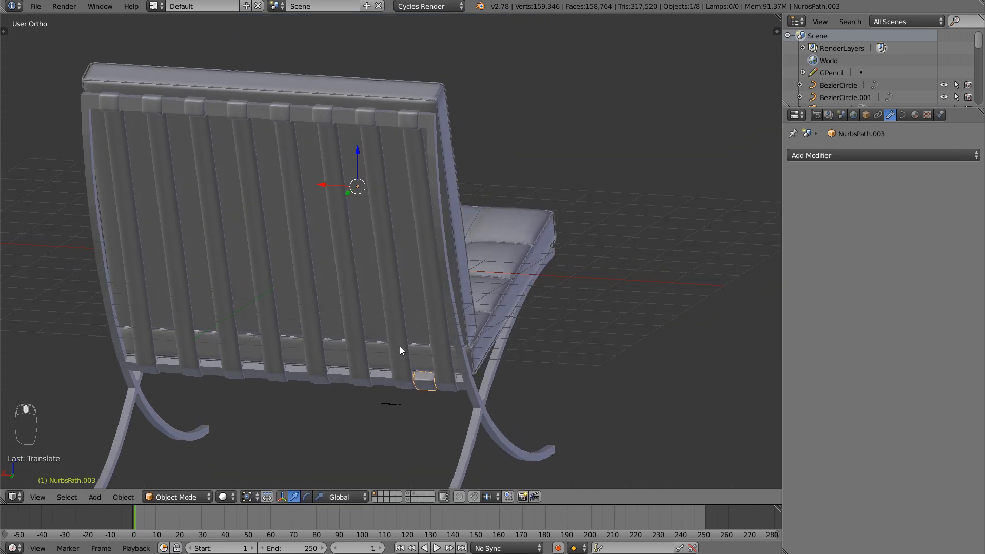
right_click(395, 314, "shift")
middle_click_drag(387, 318, 433, 318)
scroll(375, 295, "up", 3)
scroll(375, 290, "down", 3)
scroll(449, 358, "up", 3)
key("ctrl+l")
left_click(433, 317)
key("ctrl+l")
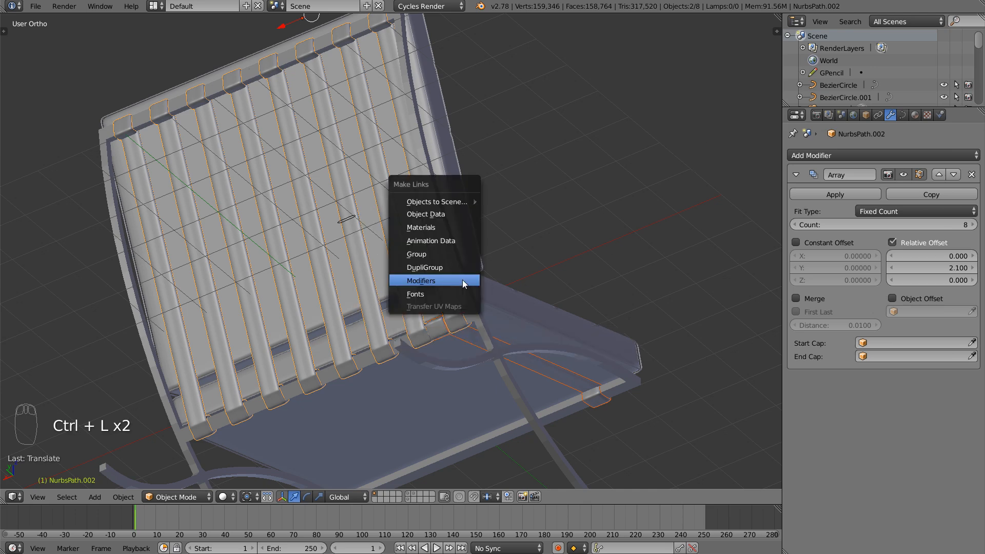
left_click(464, 283)
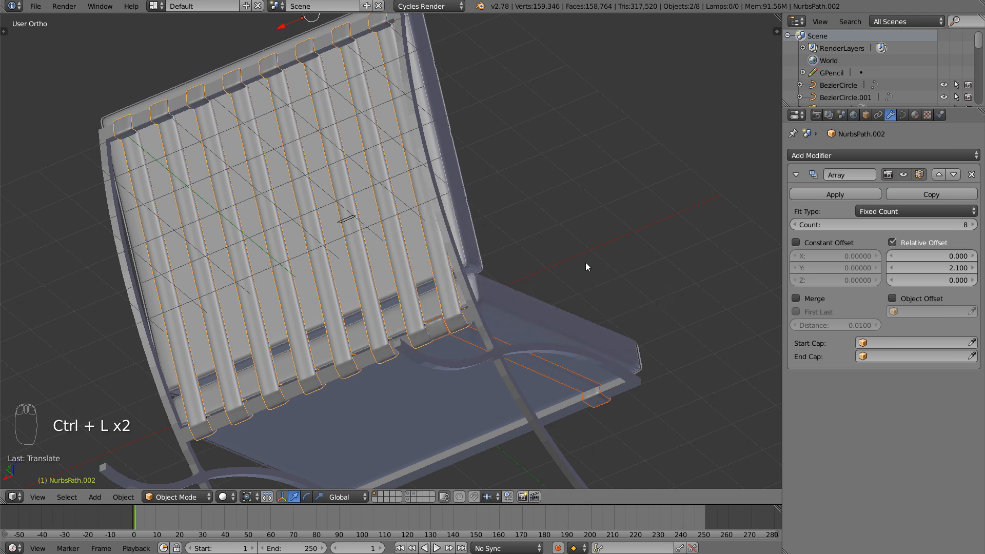
key("ctrl+l")
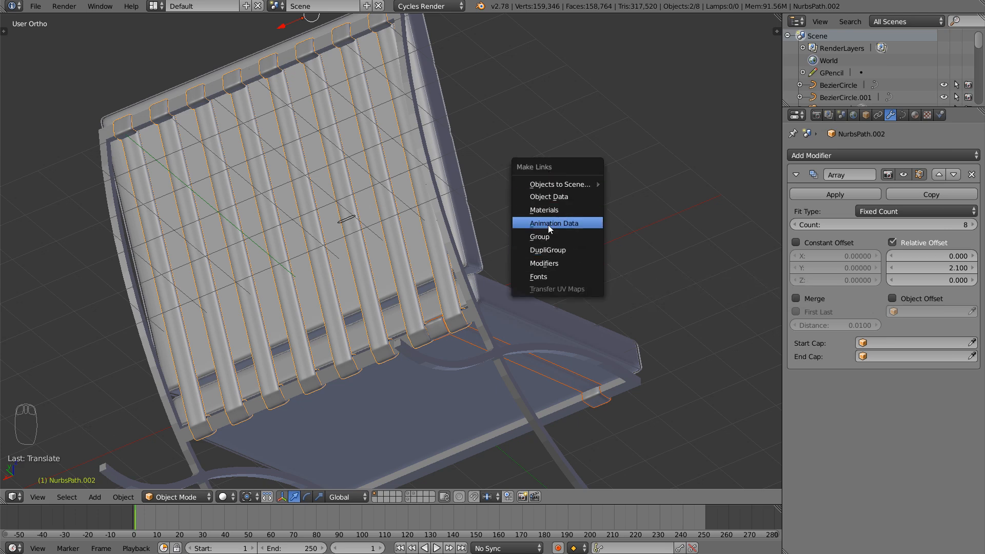
left_click(553, 263)
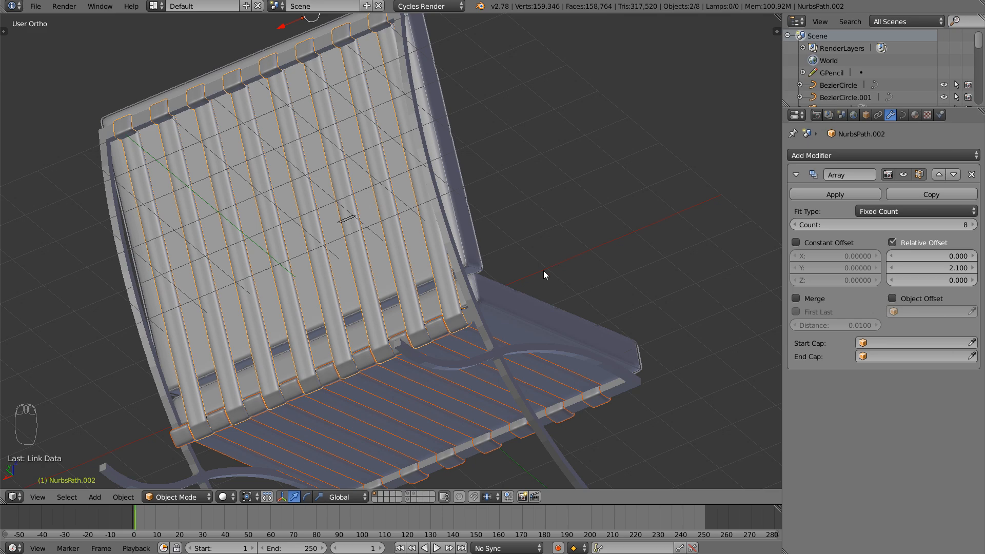
- Set the seat strap array's count to 7
middle_click_drag(481, 375, 465, 334)
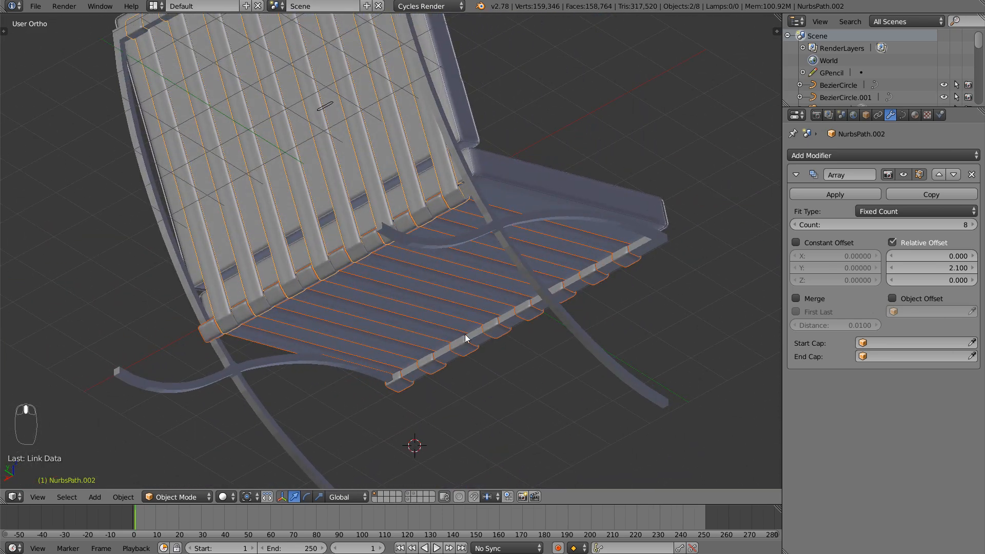
right_click(404, 387)
middle_click_drag(447, 408, 638, 351)
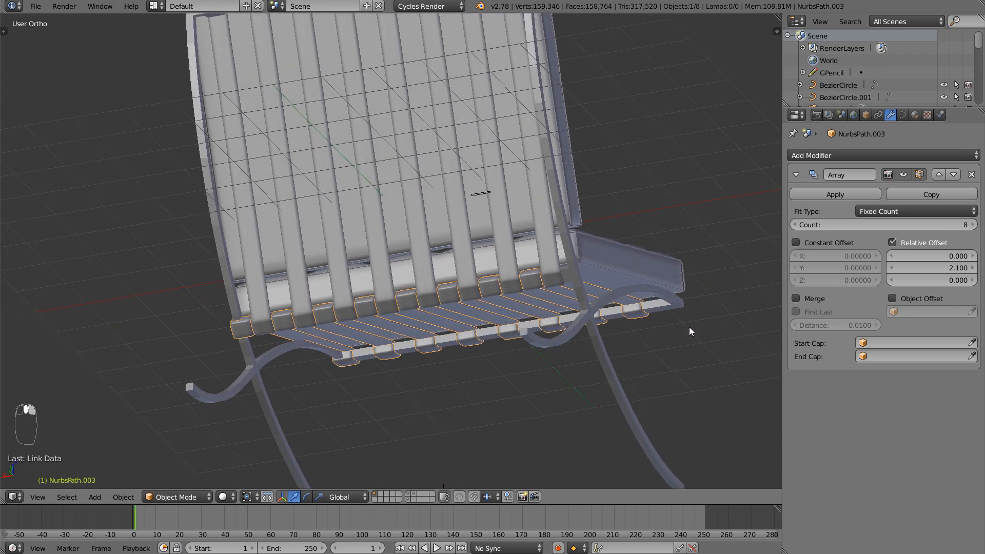
left_click(795, 224)
middle_click_drag(682, 275, 414, 344)
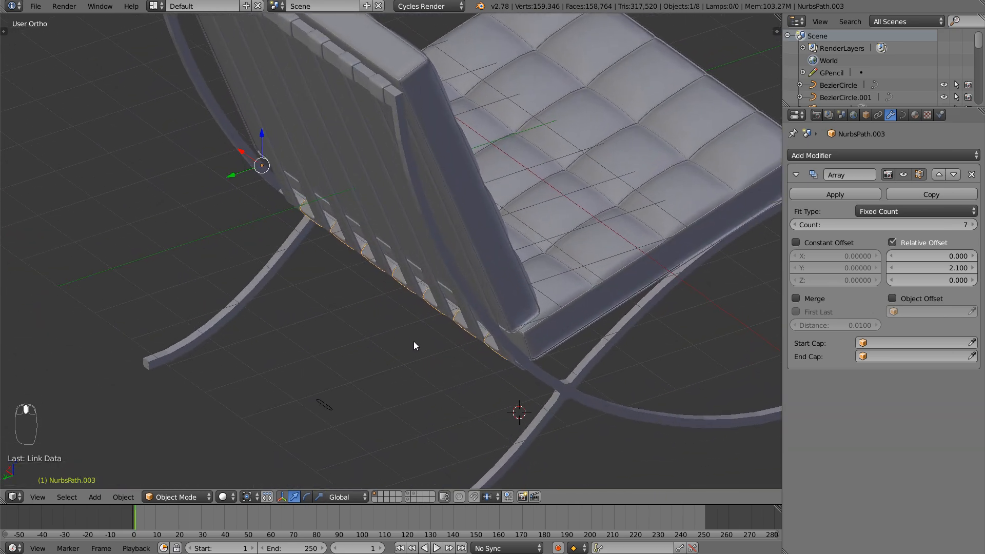
right_click(337, 396)
key("Tab")
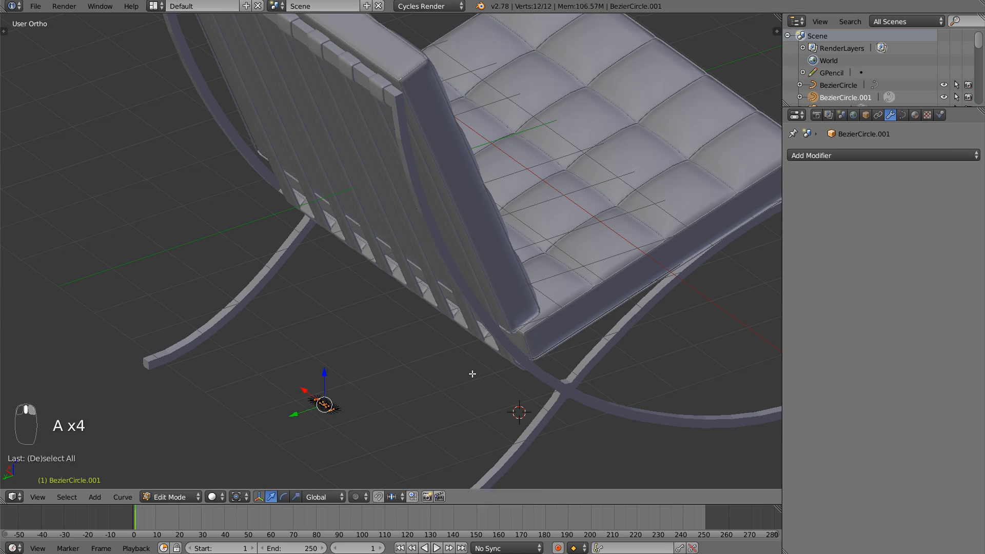
middle_click_drag(466, 377, 532, 354)
key("s")
key("y")
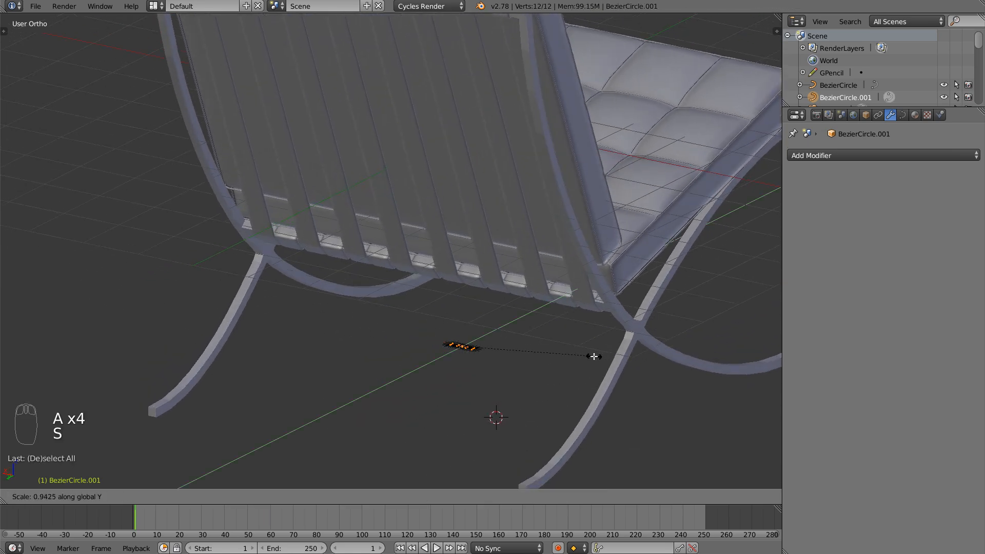
key("x")
right_click(576, 366)
key("s")
key("x")
right_click(572, 367)
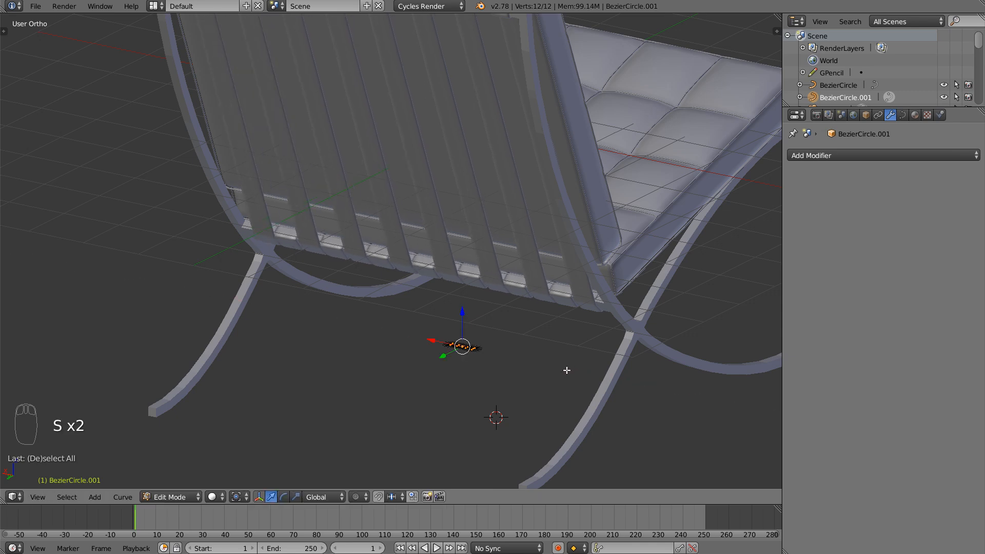
key("s")
right_click(561, 369)
key("Tab")
- Move the straps' bevel profile curve to another layer
middle_click_drag(554, 373, 438, 377)
key("m")
left_click(537, 402)
middle_click_drag(537, 404, 422, 401)
- Open the seat cushion mesh for editing in vertex mode and limit selection to visible geometry
right_click_drag(386, 325, 374, 325)
right_click(405, 323)
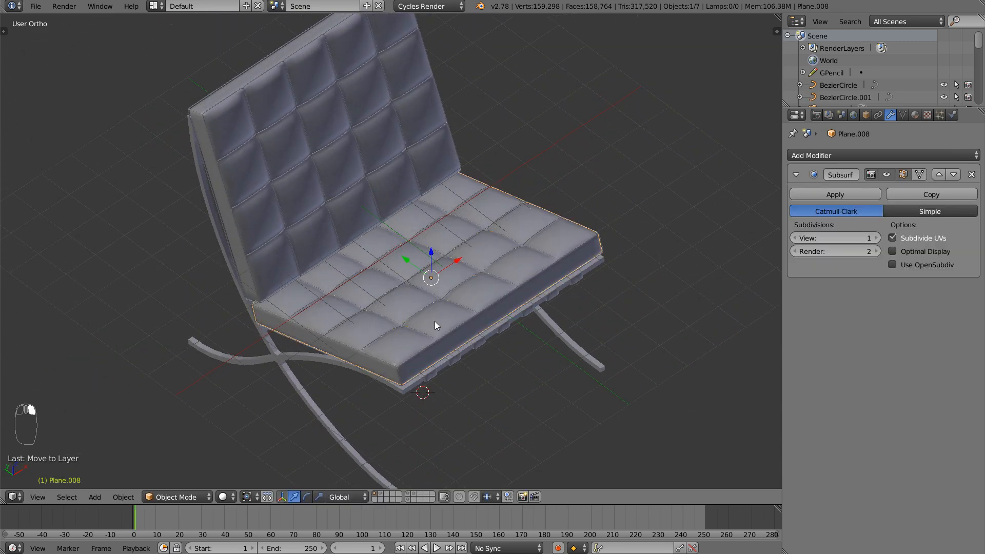
middle_click_drag(414, 322, 438, 386)
scroll(467, 352, "up", 1)
middle_click_drag(423, 426, 422, 361, "shift")
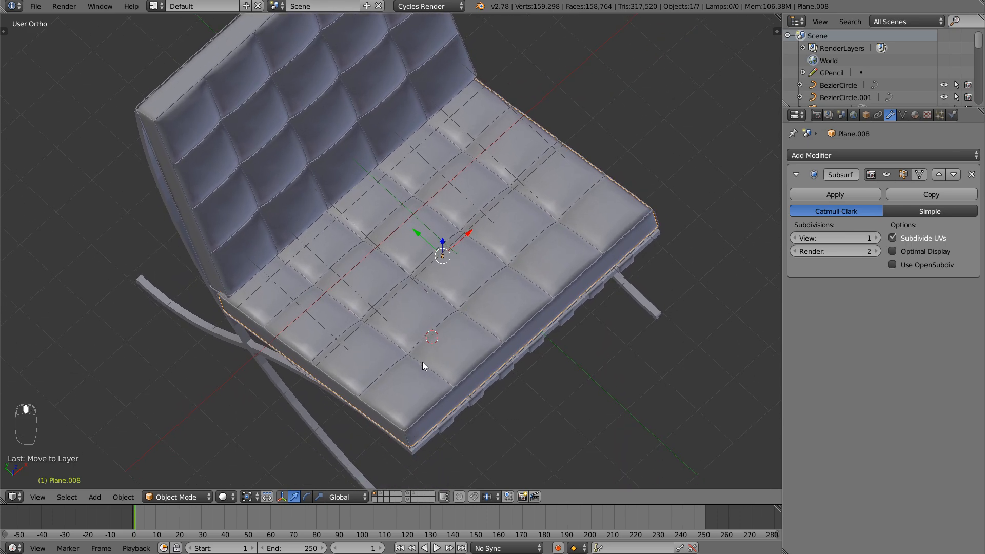
middle_click_drag(349, 316, 326, 334)
key("Tab")
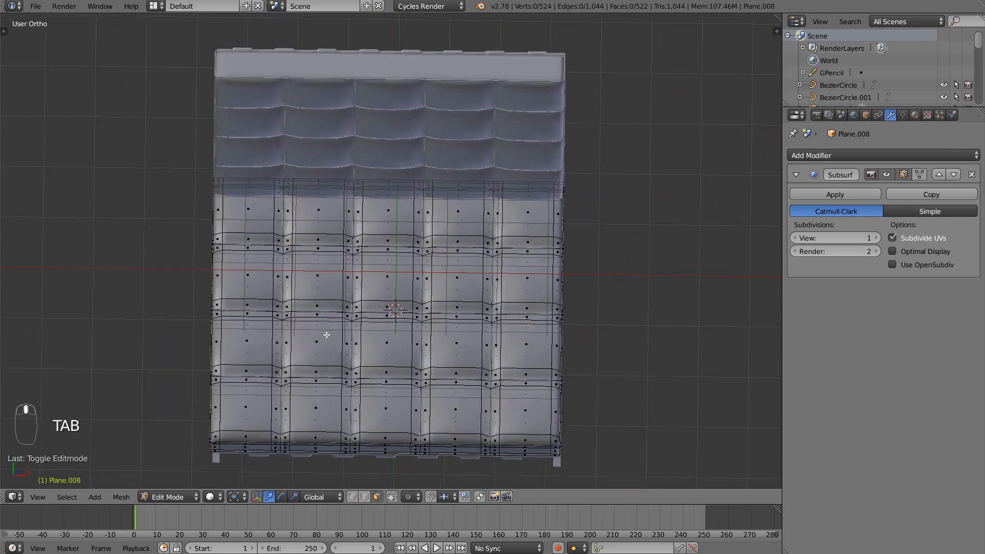
middle_click_drag(398, 303, 417, 361)
scroll(437, 318, "up", 2)
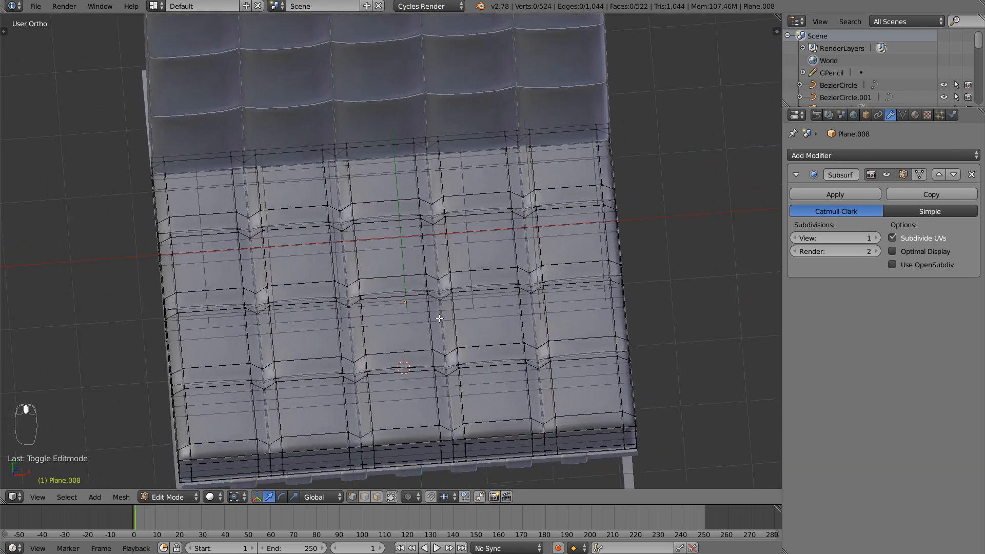
middle_click_drag(437, 319, 382, 356)
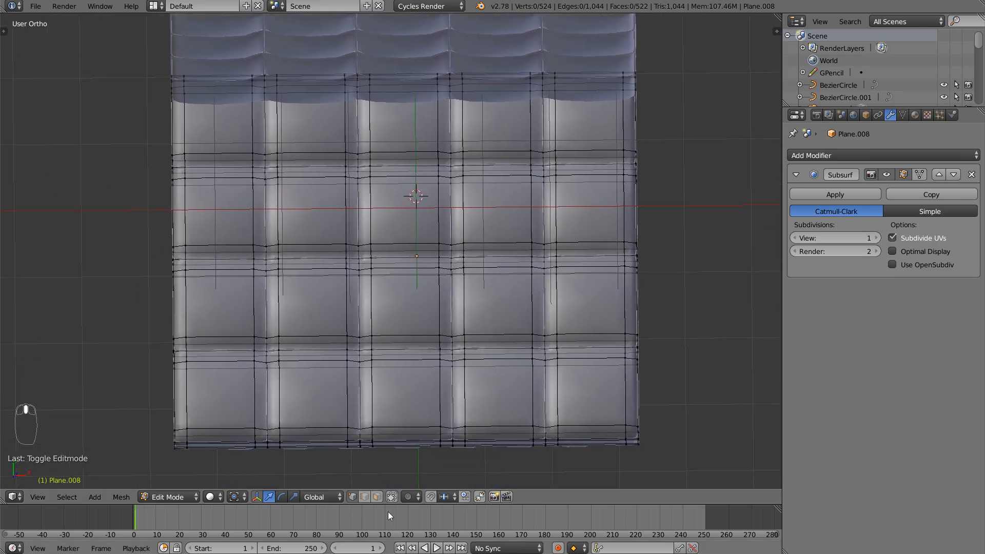
left_click(390, 497)
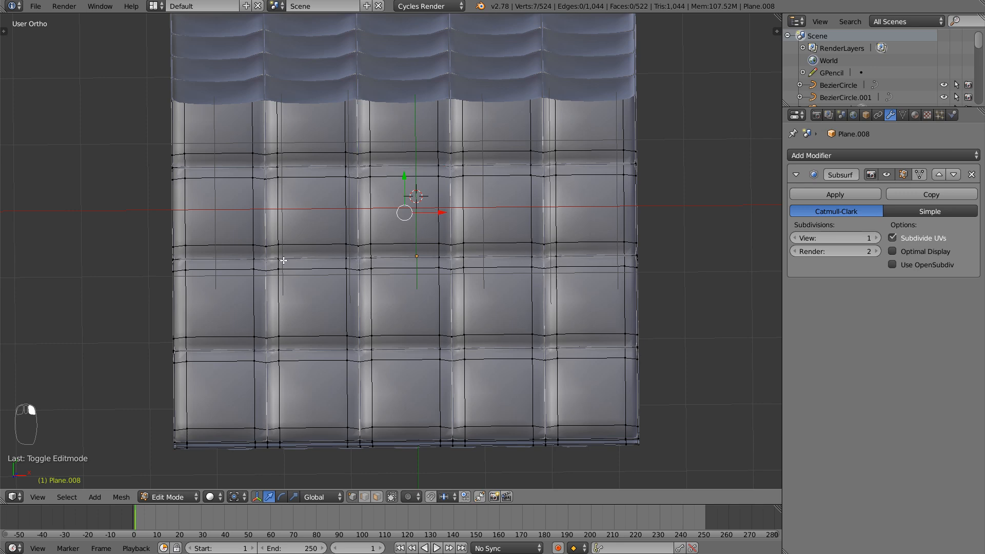
- Select the twelve vertices at the seat cushion's tuft intersections, checking the selection in wireframe display
key("z")
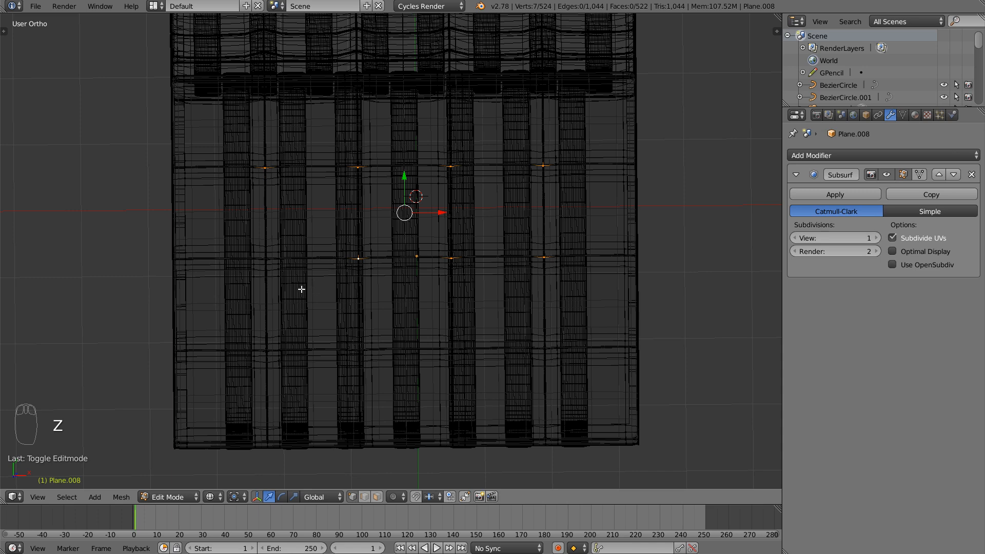
key("z")
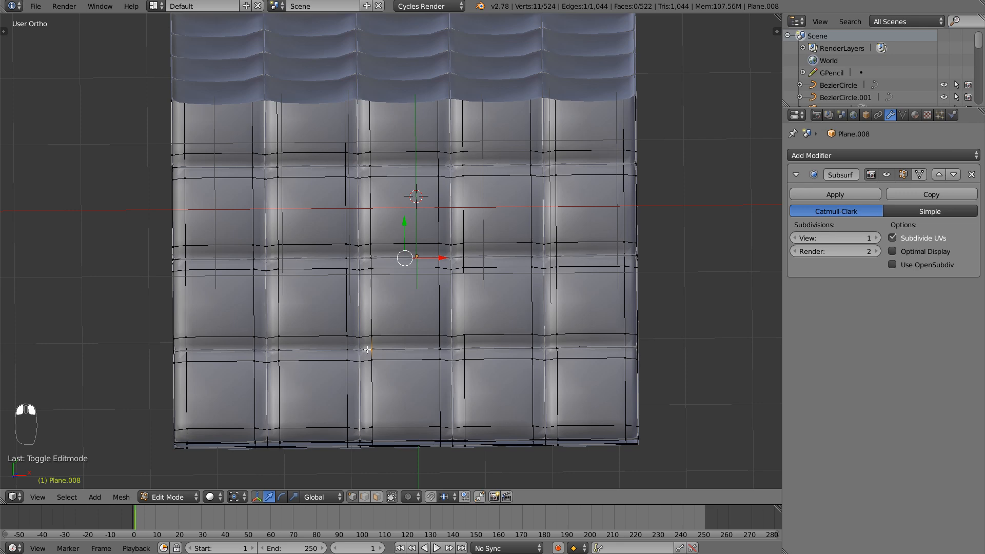
key("z")
key("b")
left_click_drag(363, 341, 381, 369)
key("b")
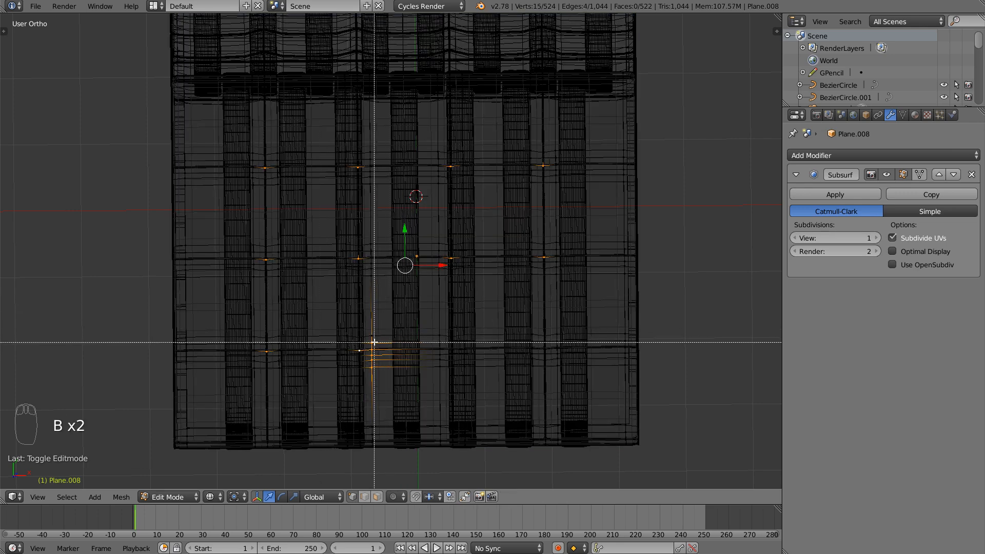
middle_click_drag(363, 337, 431, 424)
key("z")
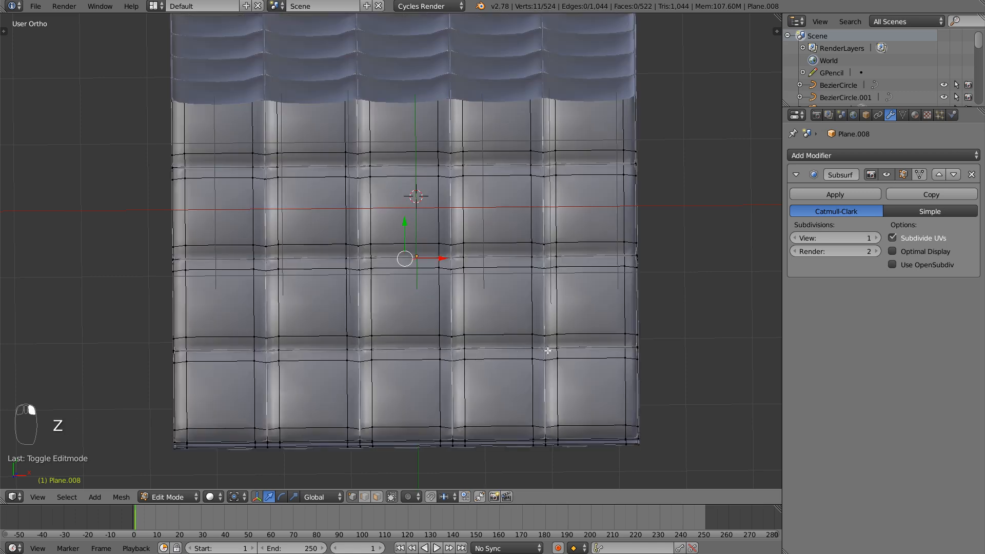
key("z")
key("g")
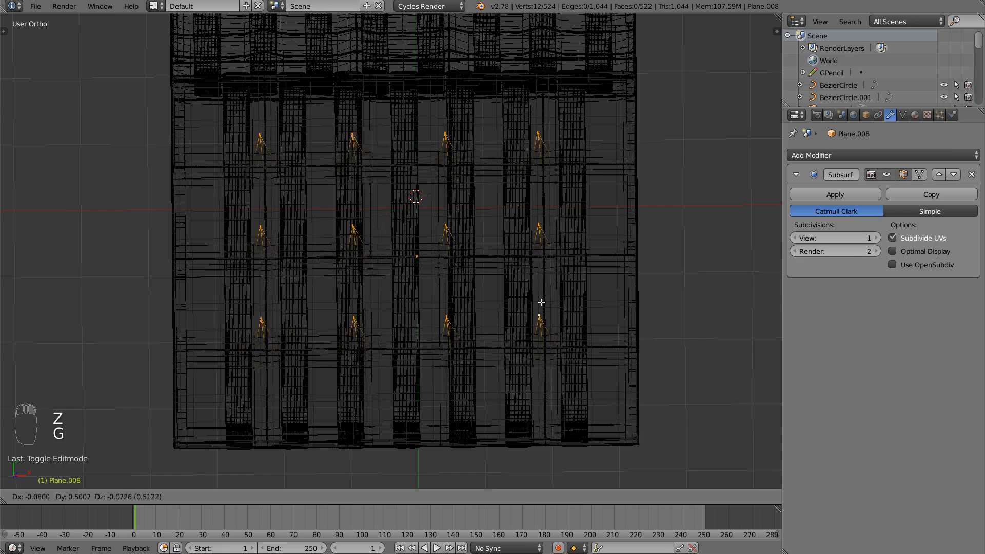
left_click(536, 309)
key("z")
mouse_move(501, 341)
middle_mouse_down()
mouse_move(466, 308)
mouse_move(480, 180)
mouse_move(489, 335)
middle_mouse_up()
key("g")
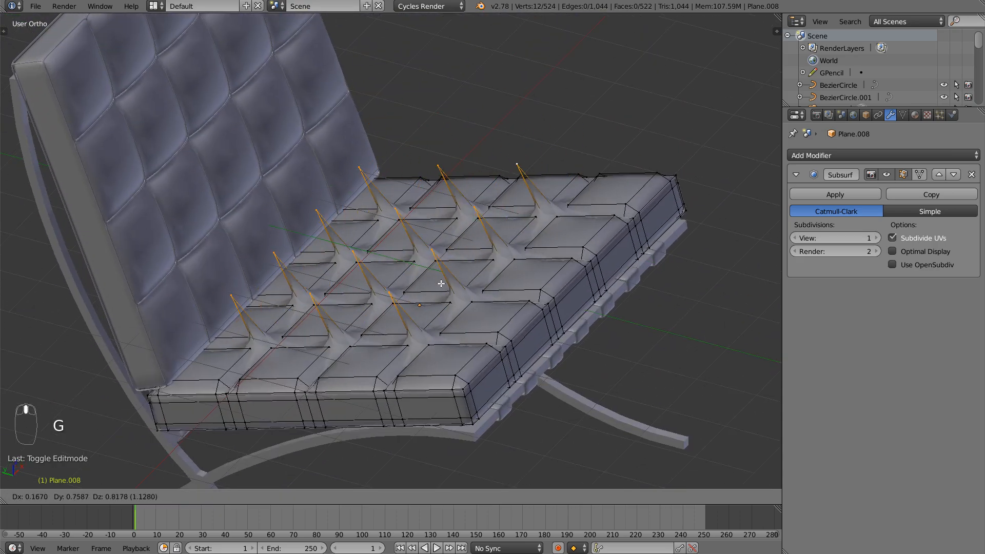
right_click(462, 290)
- Duplicate the twelve tuft vertices and raise the copies about 0.3 along the local Z axis above the cushion
mouse_move(511, 287)
middle_mouse_down()
mouse_move(523, 263)
mouse_move(511, 291)
middle_mouse_up()
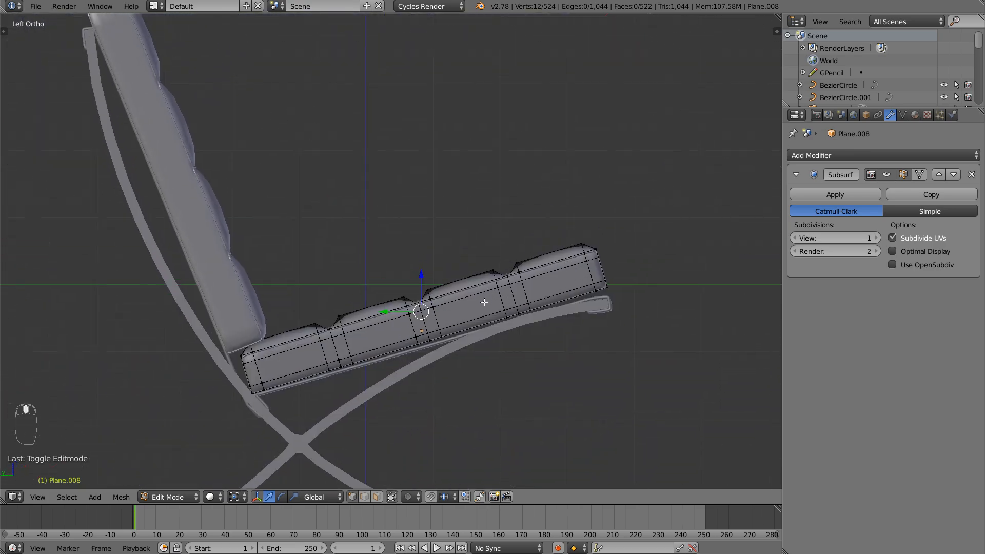
key("shift+d")
key("z")
key("z")
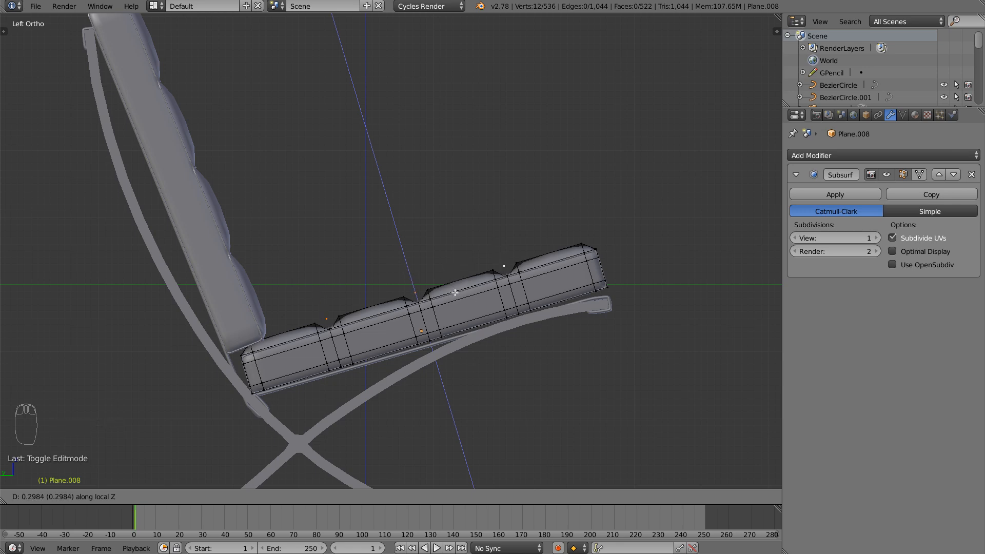
left_click(455, 289)
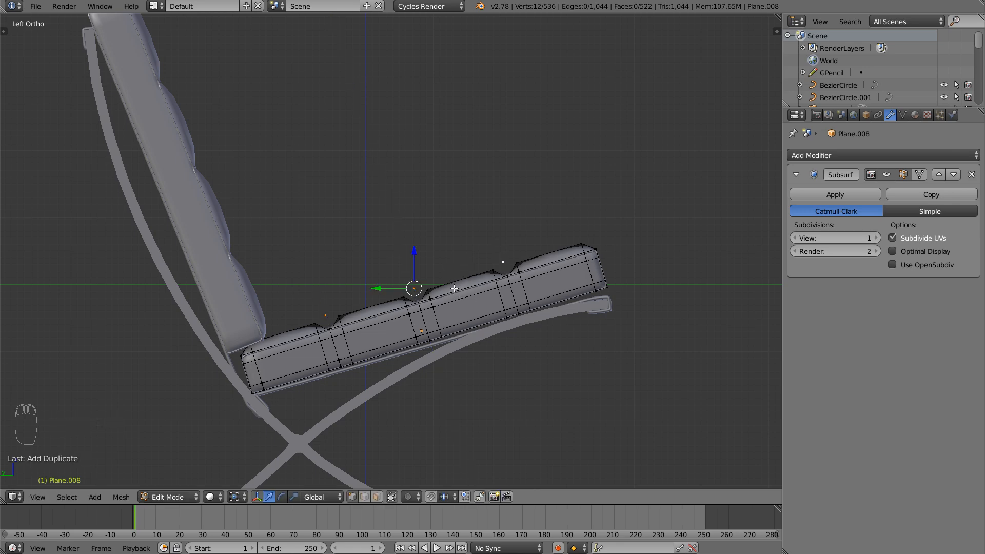
- Extrude the duplicated tuft vertices about 0.27 along the local X axis into short edges
scroll(500, 277, "up", 3)
mouse_move(501, 276)
middle_mouse_down()
mouse_move(482, 277)
mouse_move(487, 284)
mouse_move(466, 293)
mouse_move(490, 280)
middle_mouse_up()
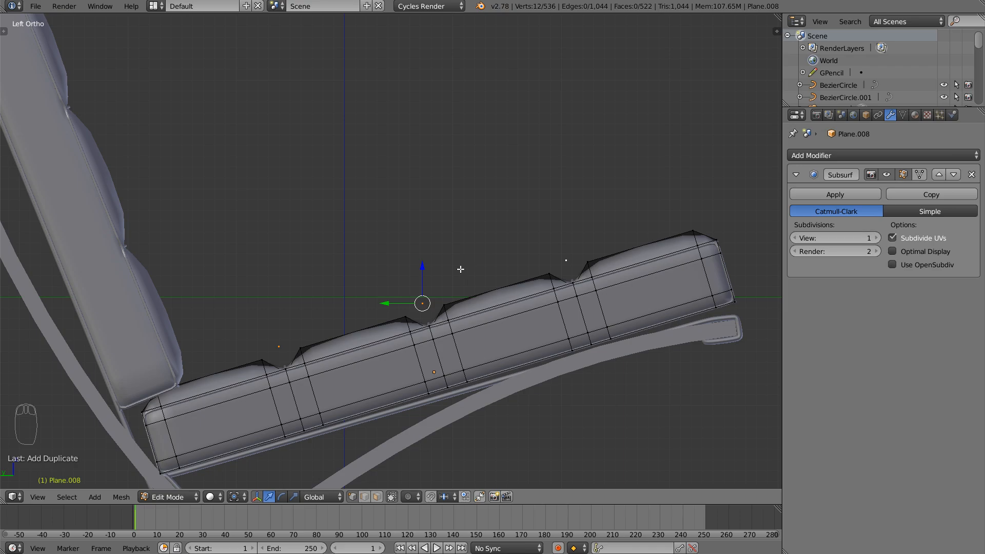
middle_click_drag(469, 258, 492, 232)
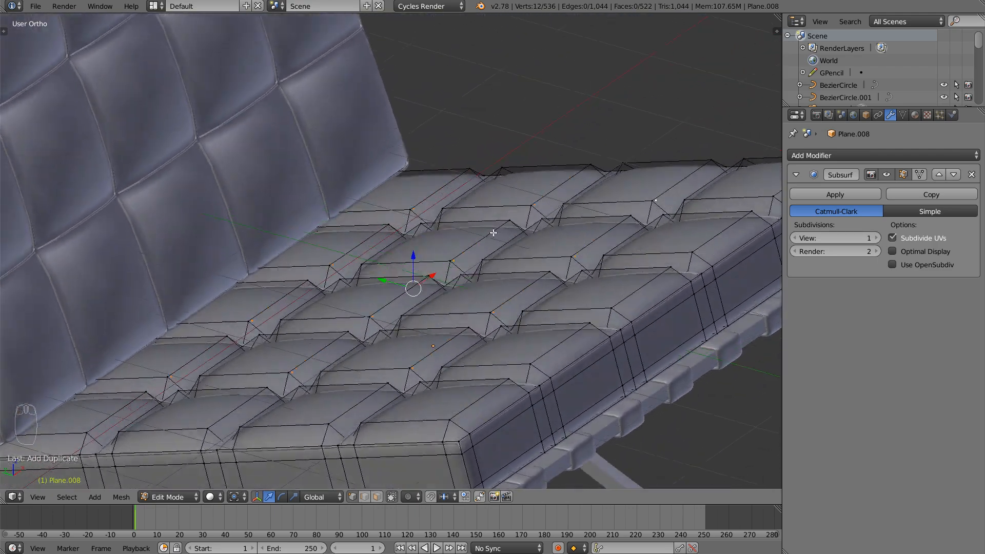
key("KP_7")
middle_click_drag(414, 306, 387, 338, "shift")
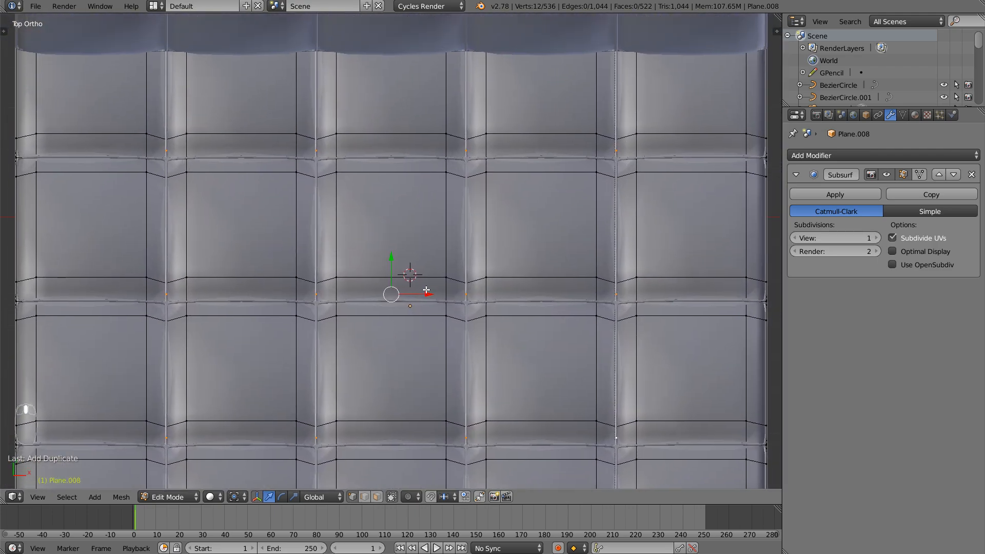
key("e")
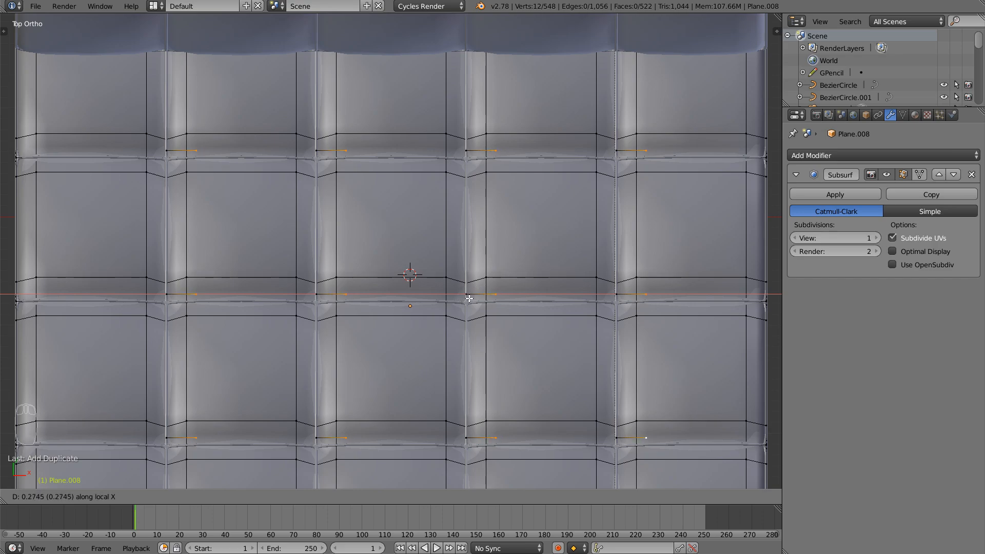
left_click(468, 298)
- Select the linked tuft edges and extrude them about 0.27 along the local Y axis into small faces
middle_click_drag(469, 298, 481, 247)
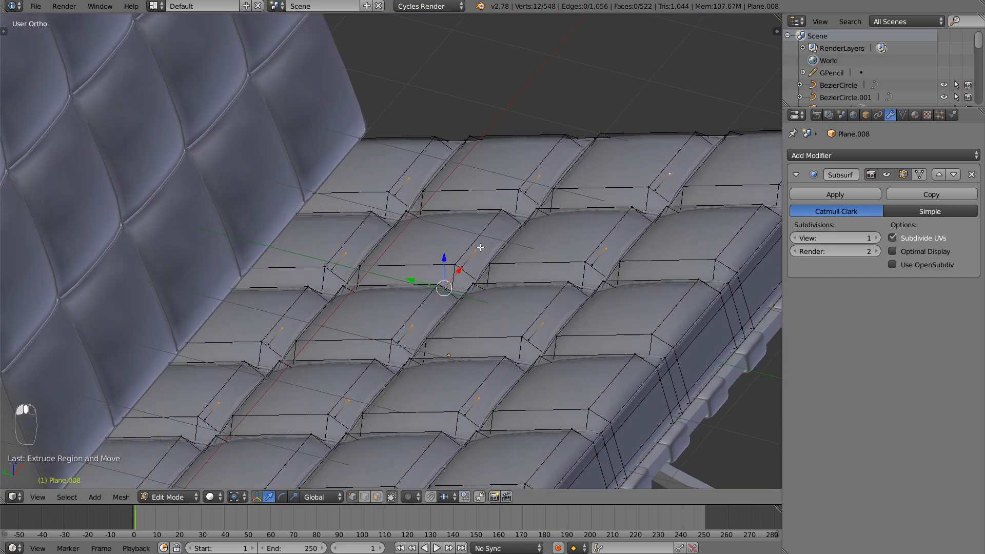
key("ctrl+l")
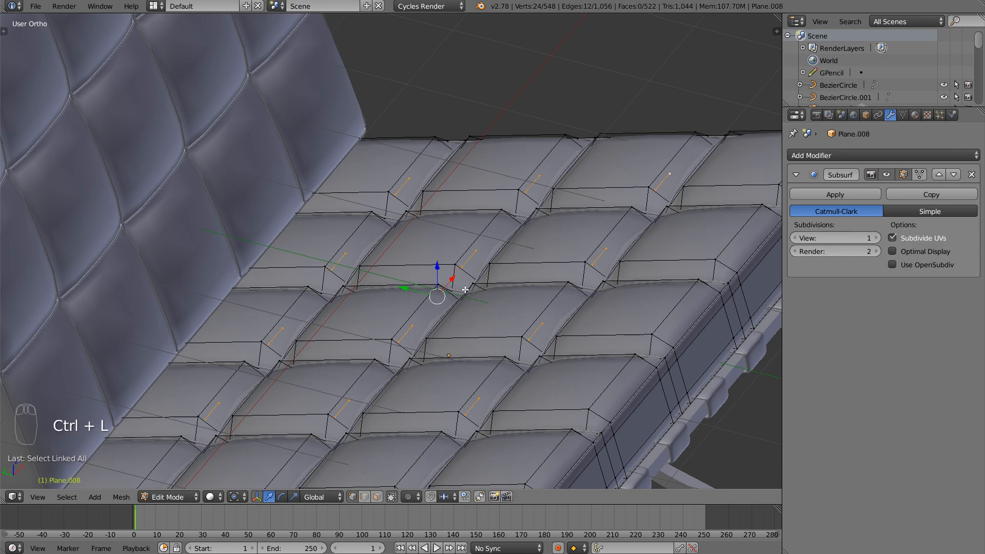
middle_click_drag(471, 289, 490, 264)
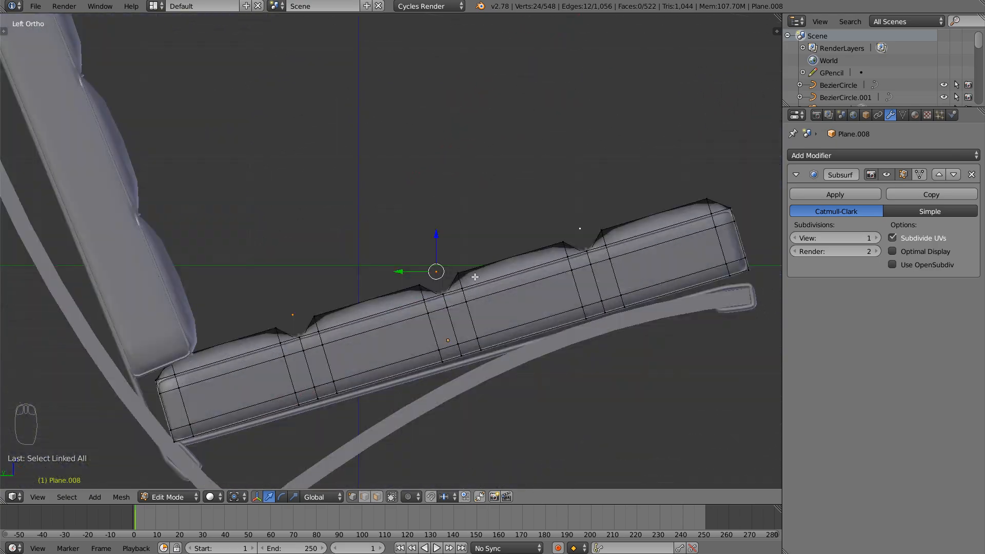
key("e")
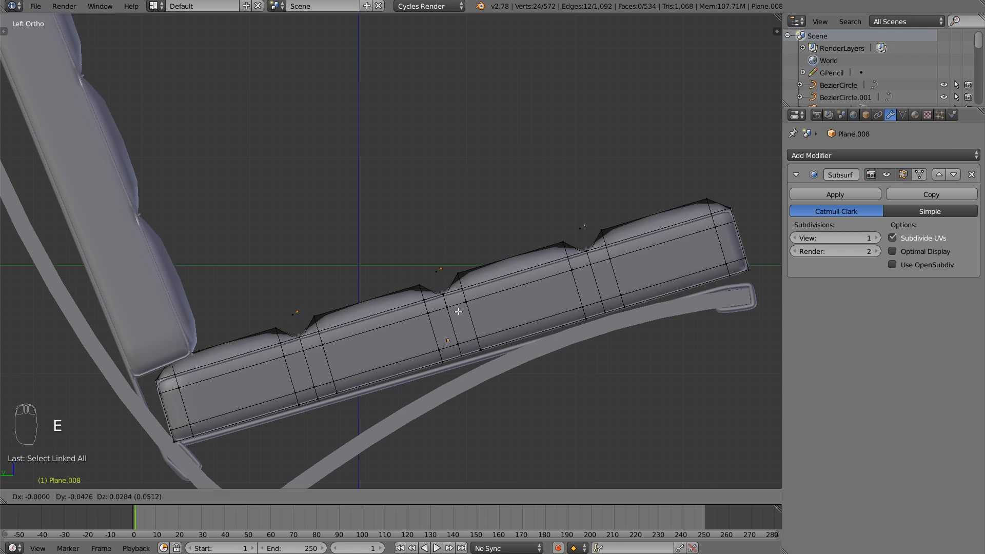
key("y")
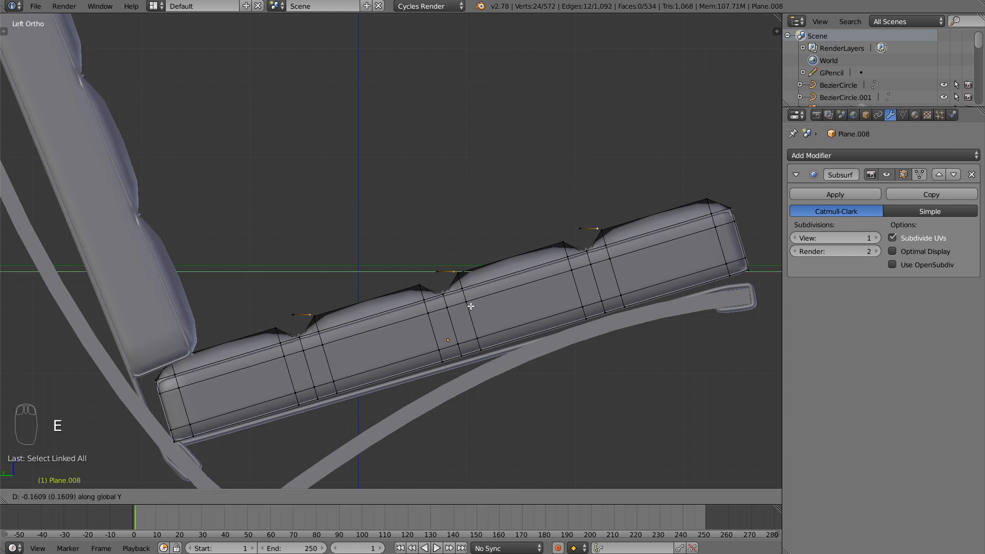
key("y")
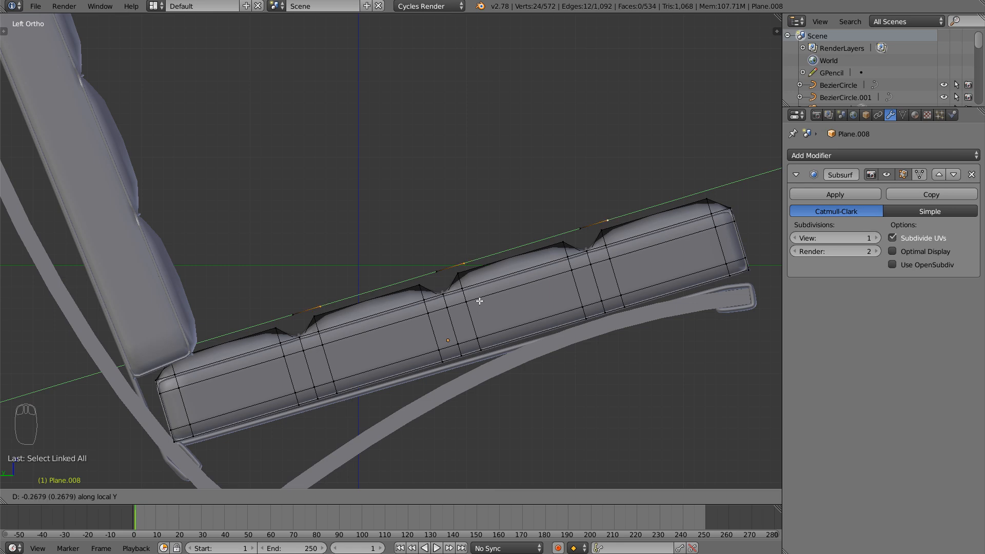
left_click(479, 300)
- Move the newly extruded edges back about 0.07 along the local Y axis to shorten the twelve faces
middle_click_drag(479, 300, 487, 323)
key("g")
key("y")
key("y")
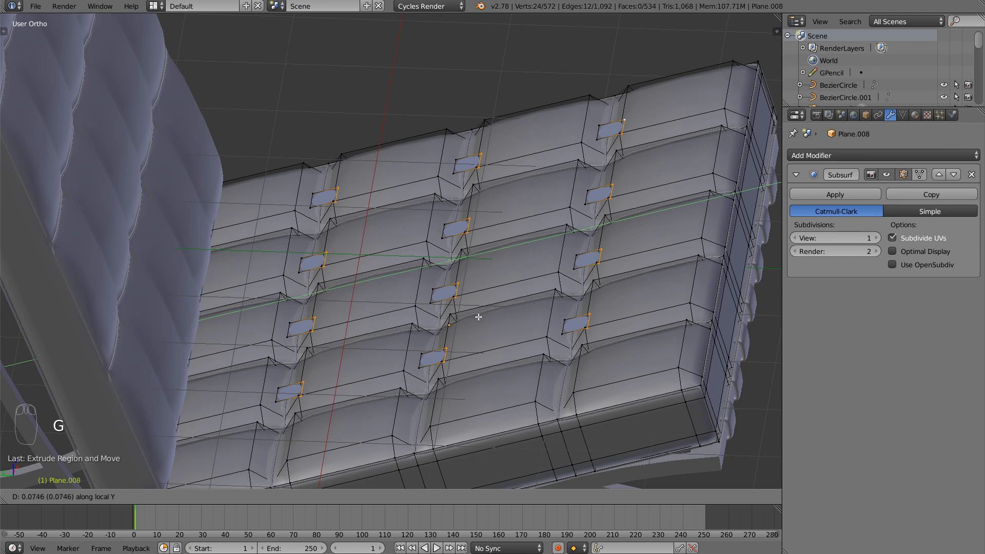
left_click(480, 316)
- Select all twelve linked faces and move them about 0.13 in side view so they sit over the tuft grooves
middle_click_drag(477, 318, 495, 314)
key("ctrl+l")
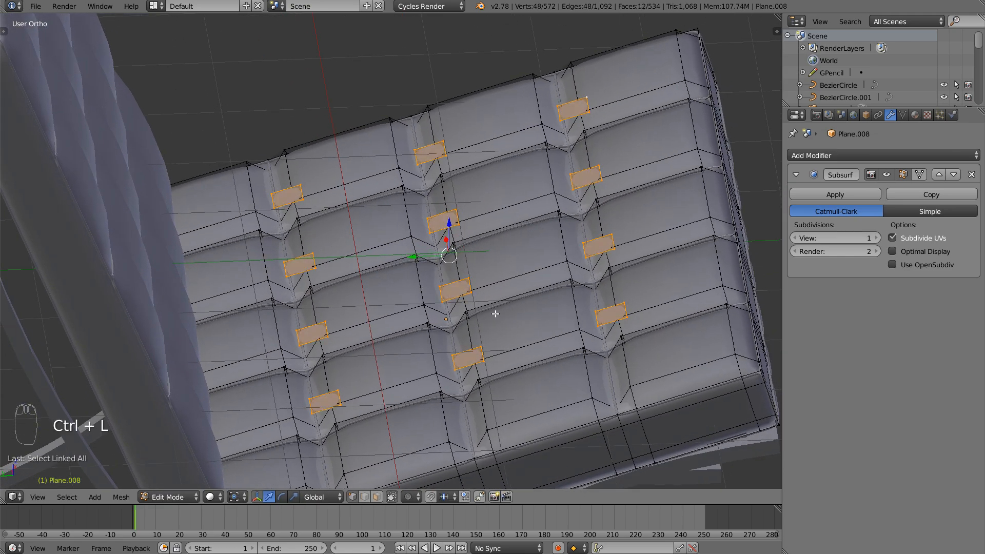
mouse_move(516, 263)
middle_mouse_down()
mouse_move(497, 286)
mouse_move(496, 260)
middle_mouse_up()
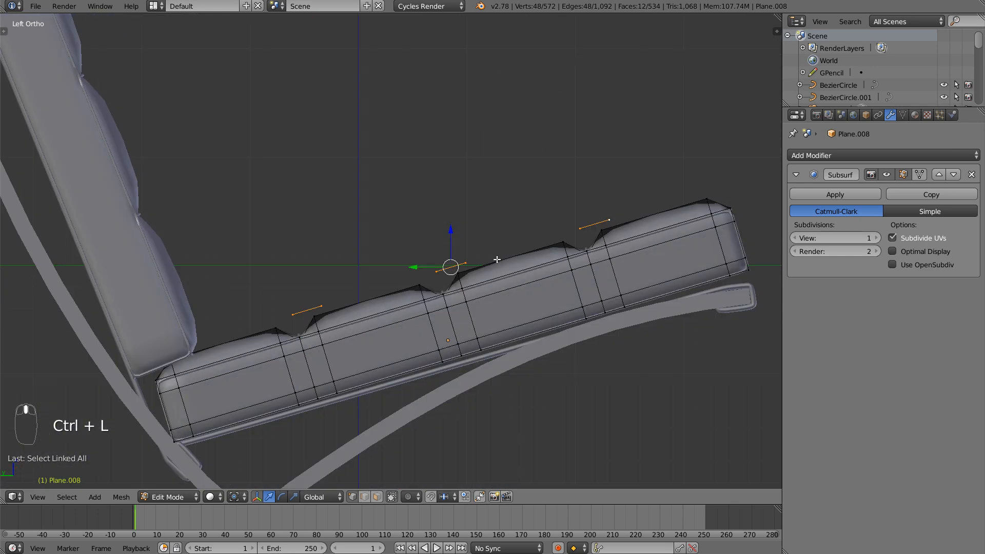
key("g")
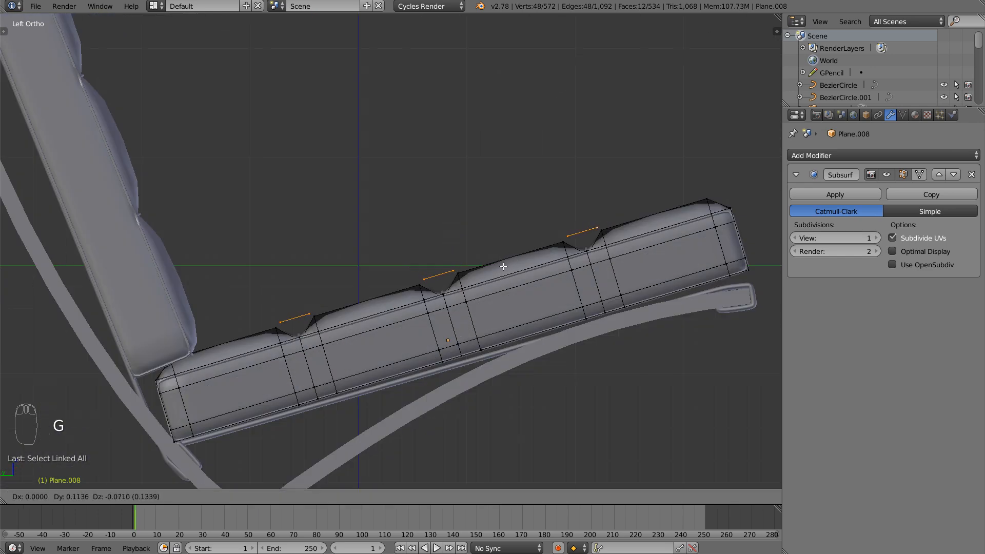
left_click(502, 266)
middle_click_drag(502, 266, 578, 169)
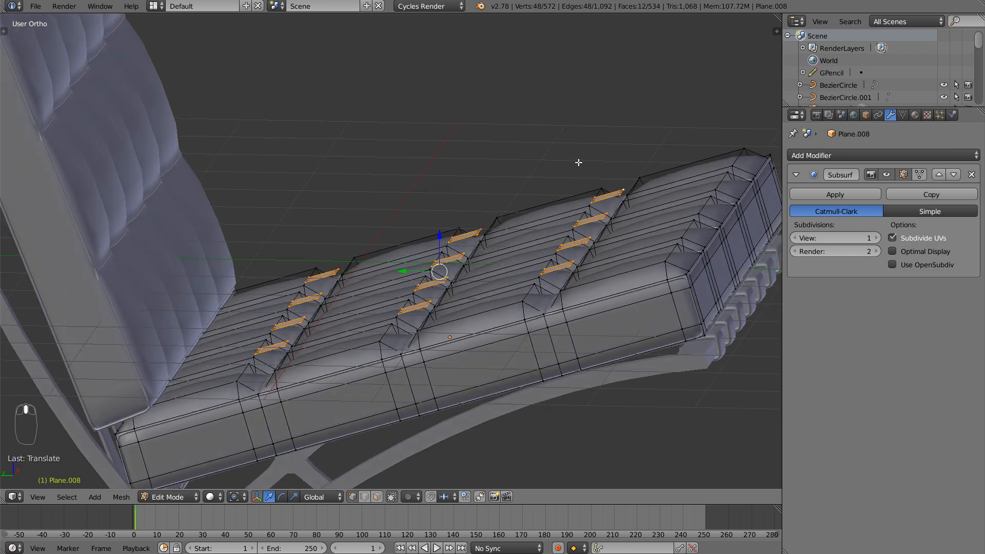
- Extrude the twelve faces about 0.11 along their normal to give the buttons thickness
key("e")
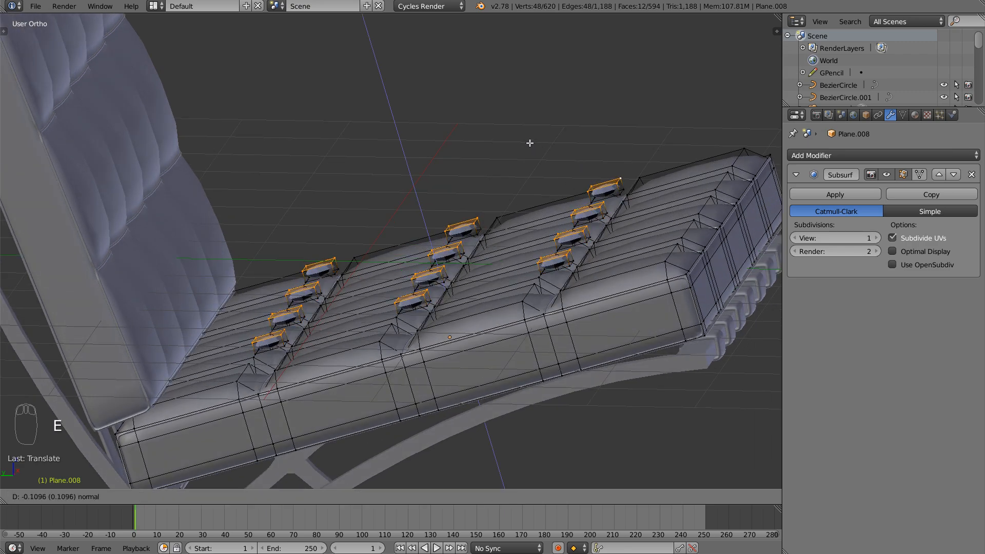
left_click(527, 143)
middle_click_drag(530, 154, 497, 211)
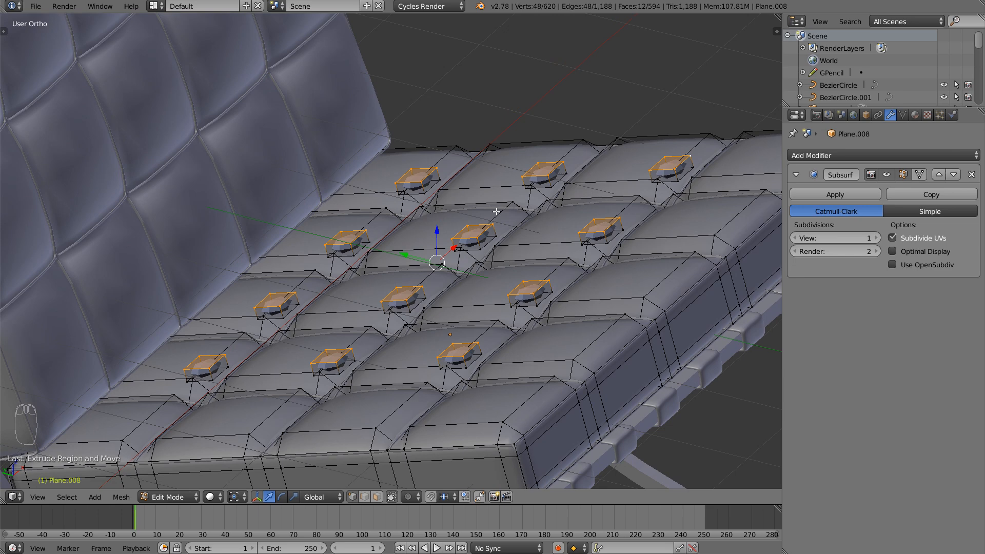
- Extrude the button faces again in place and scale them inward using the Individual Origins pivot in face mode
key("e")
right_click(510, 246)
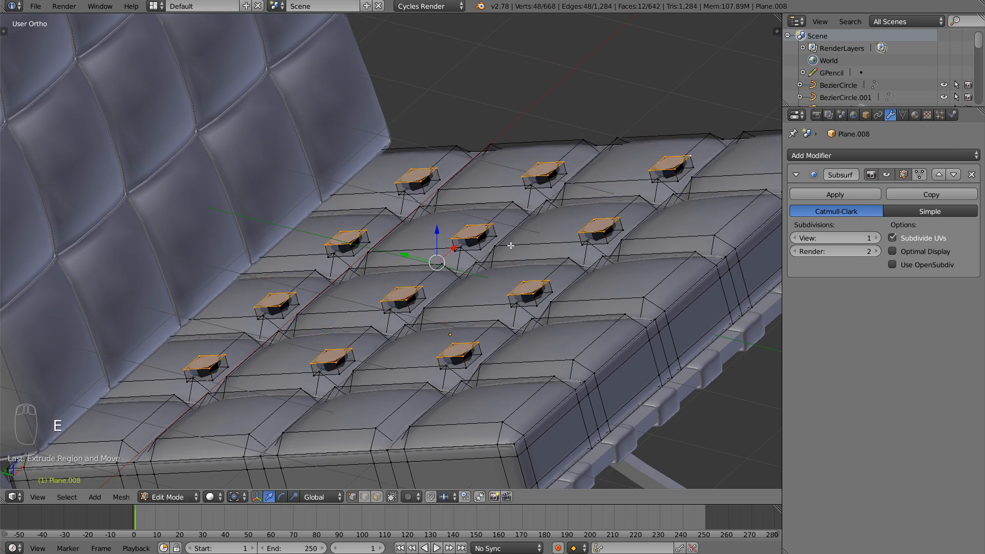
left_click(215, 498)
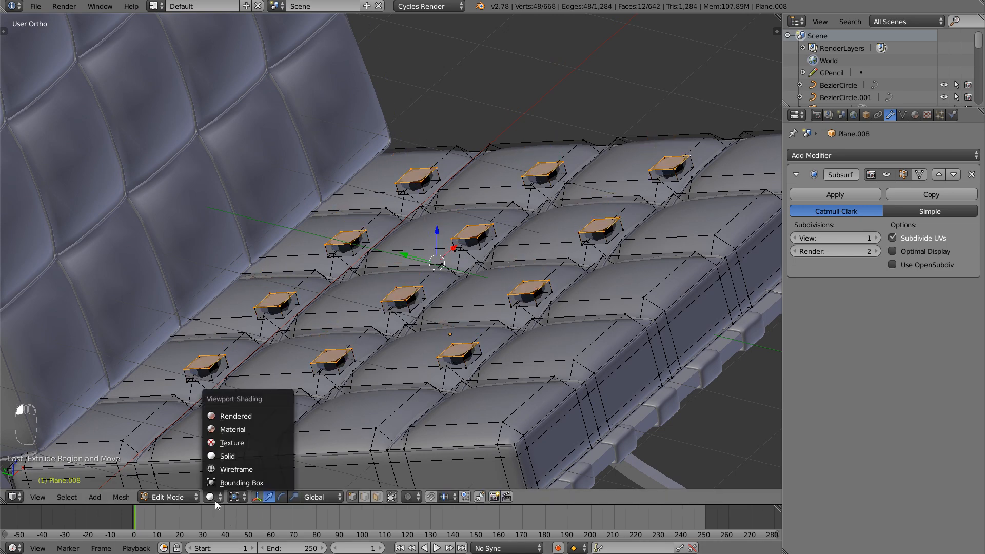
left_click(237, 496)
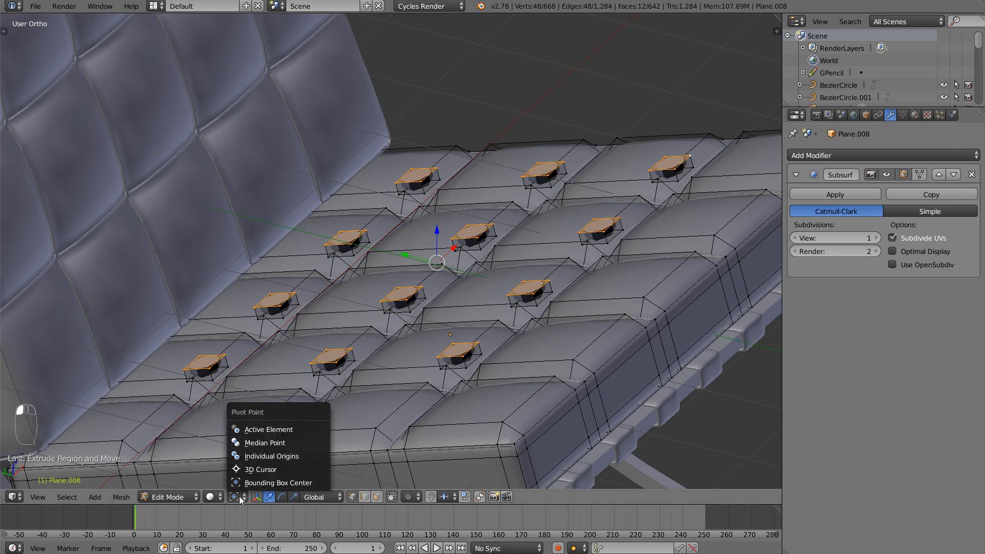
left_click(287, 456)
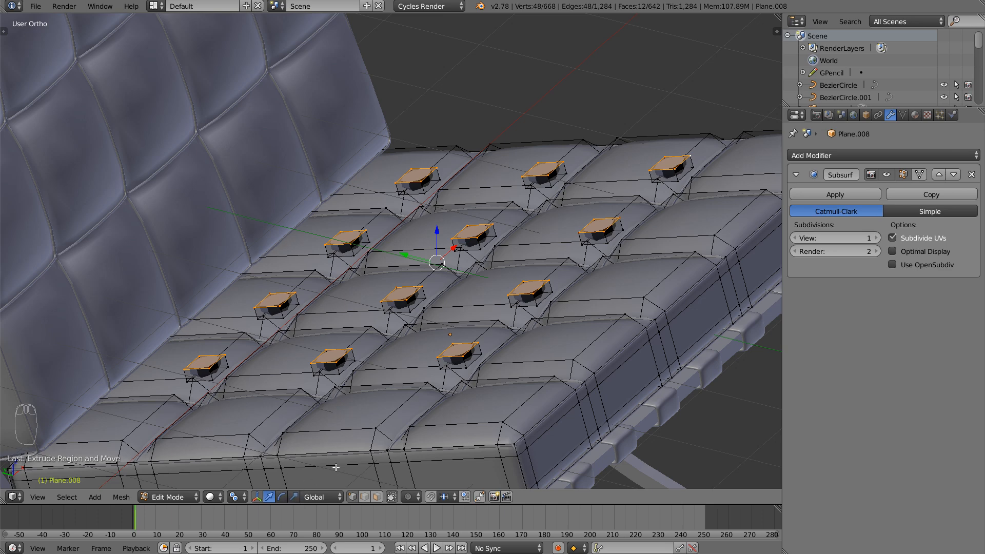
left_click(378, 497)
key("s")
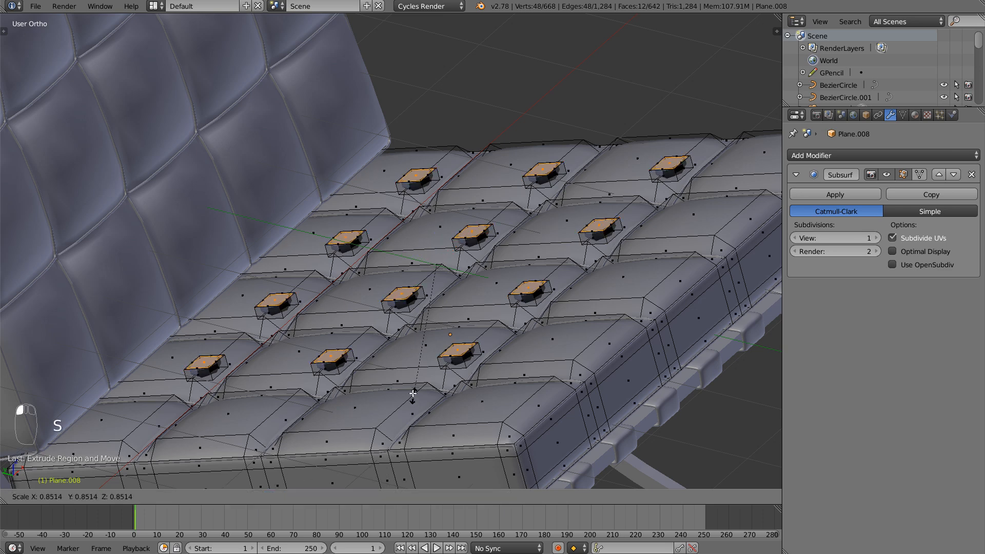
left_click(423, 341)
- Select all linked button geometry and recalculate its normals to face outward
middle_click_drag(423, 341, 432, 362)
key("ctrl+l")
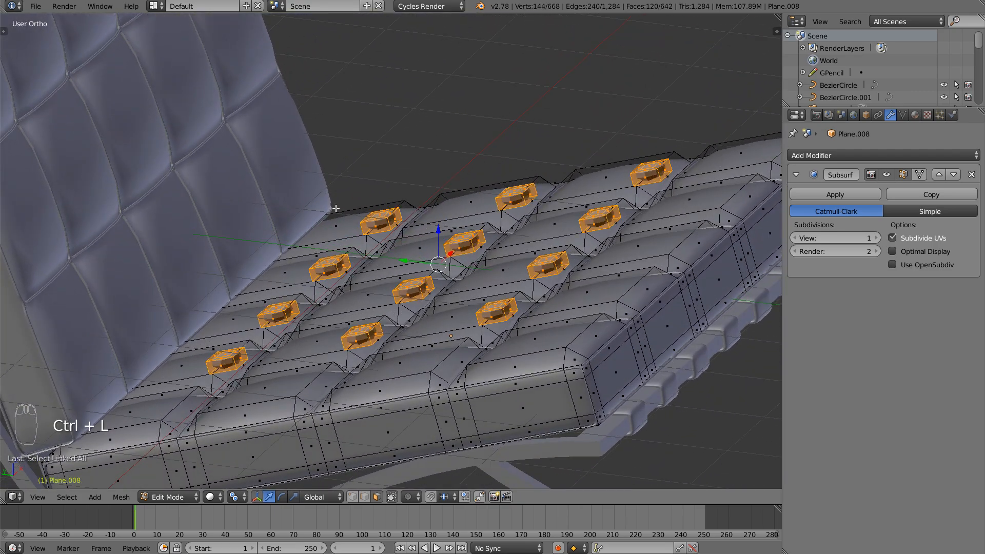
key("Tab")
middle_click_drag(490, 272, 455, 310)
key("Tab")
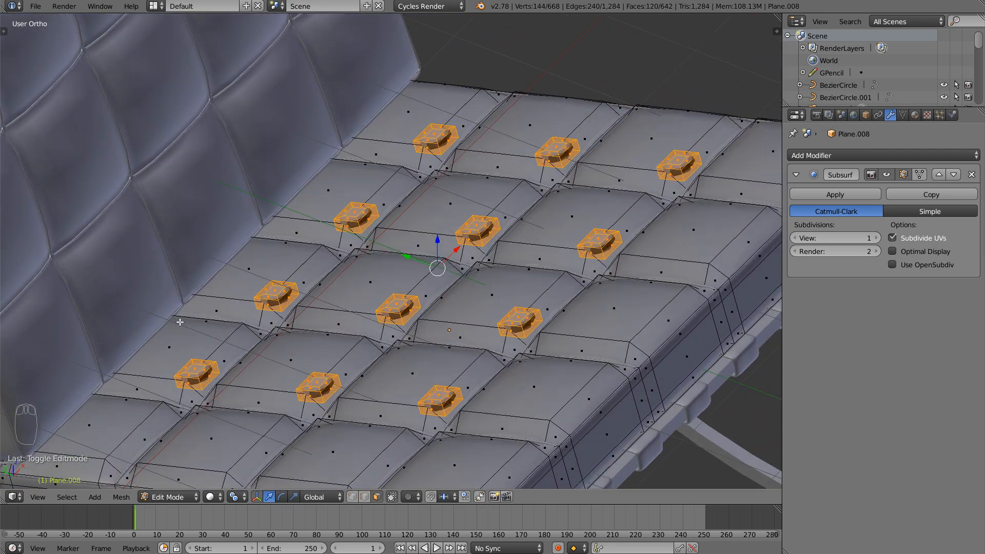
key("ctrl+n")
key("Tab")
middle_click_drag(414, 285, 436, 281)
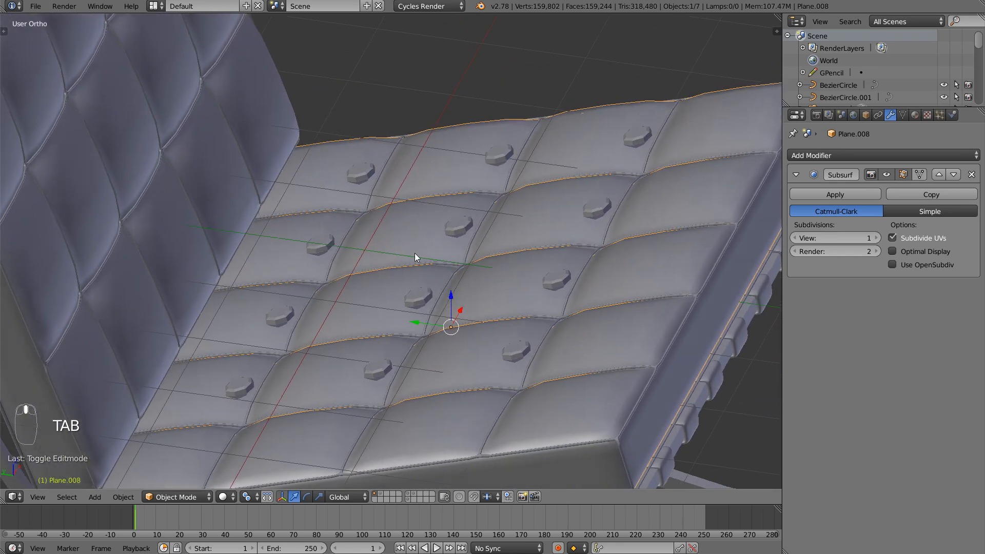
- Apply smooth shading to the seat cushion and set its Subsurf view subdivisions to 2
key("t")
key("t")
left_click(41, 197)
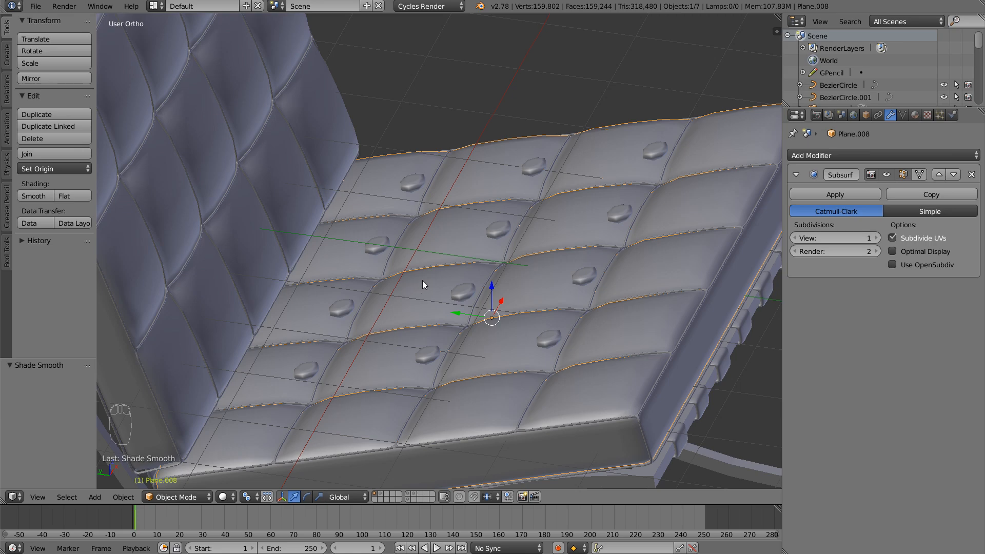
left_click(876, 238)
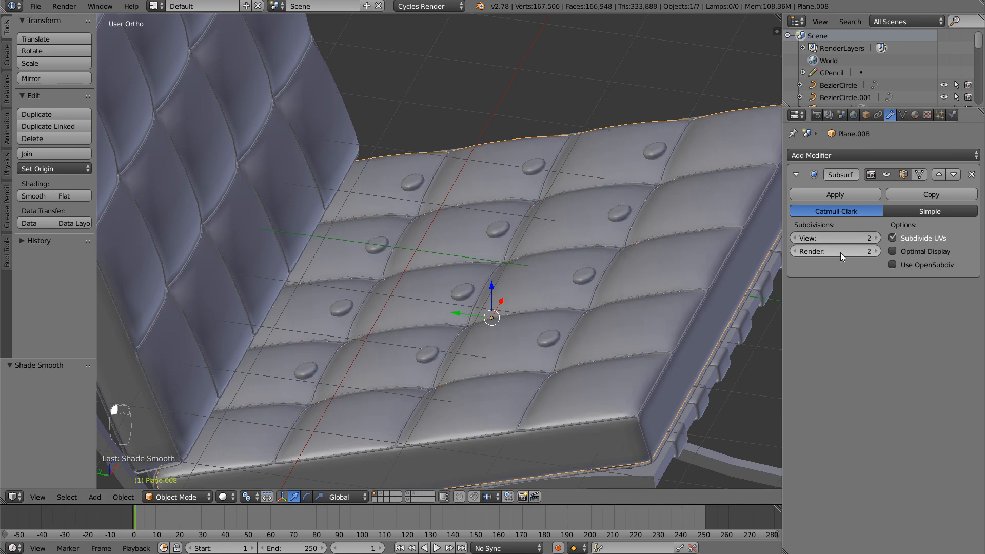
key("t")
- Lower the twelve buttons about 0.2 along the local Z axis in side view so they meet the cushion
key("Tab")
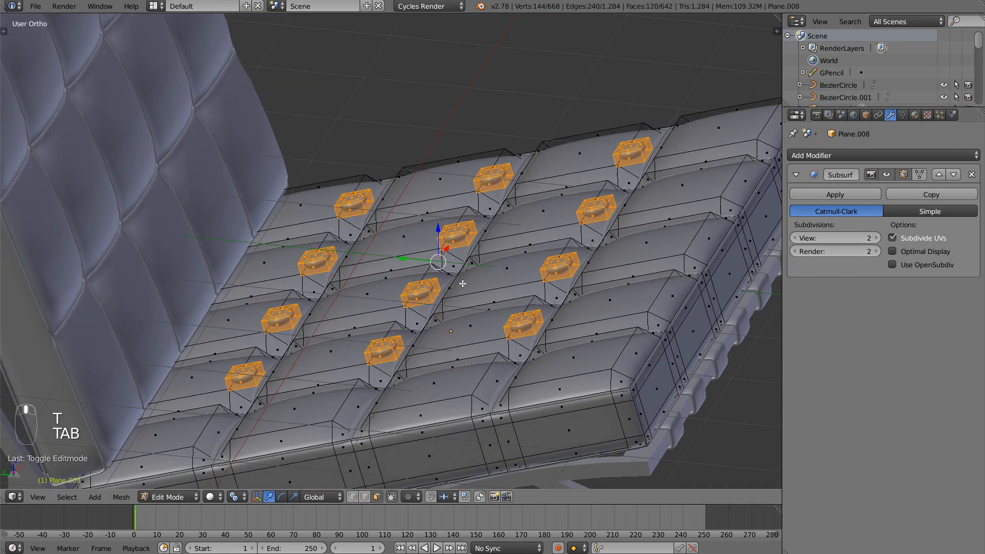
middle_click_drag(457, 281, 470, 266, "alt")
key("g")
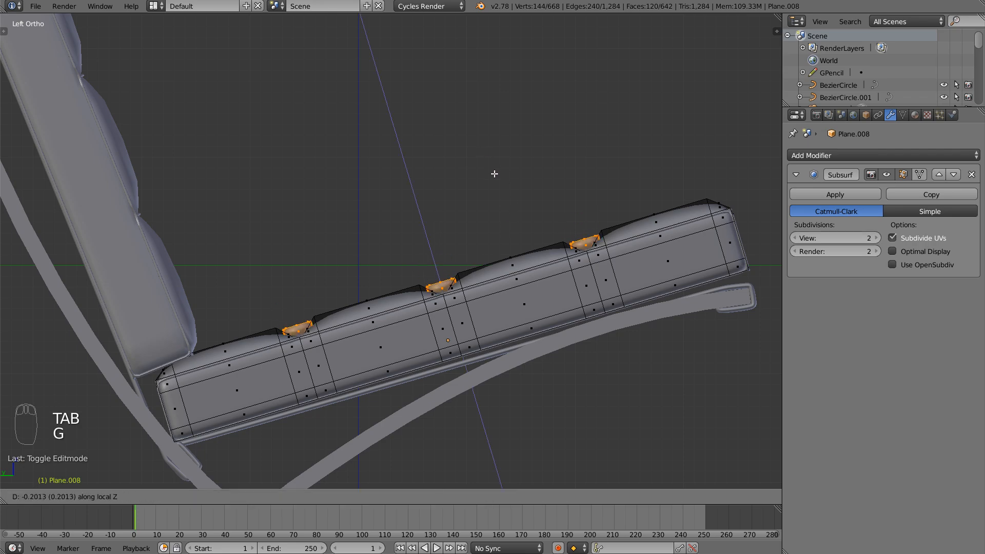
left_click(497, 176)
middle_click_drag(497, 176, 462, 242)
scroll(463, 242, "up", 4)
key("Tab")
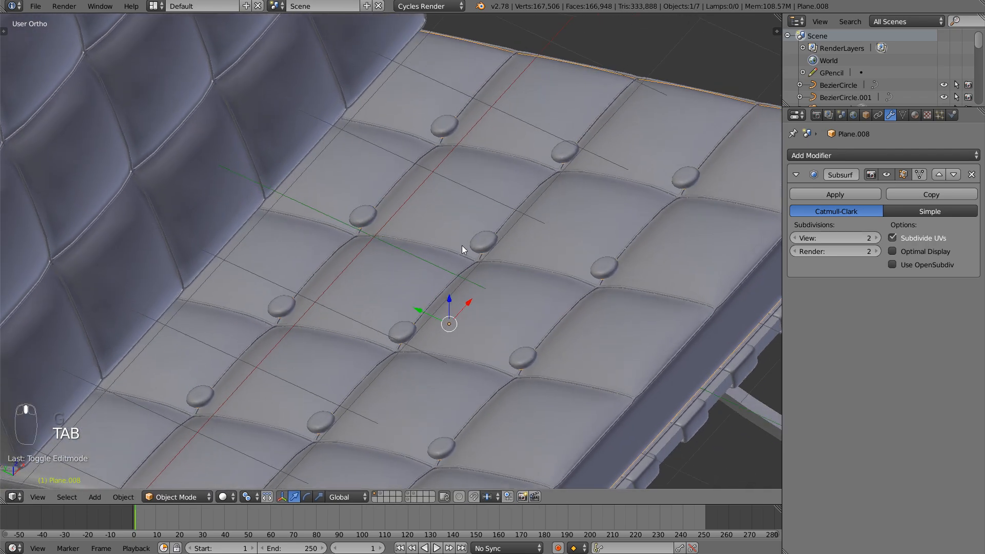
- Reposition the buttons in top view so that they are centred on the seat cushion's tuft intersections
key("Tab")
key("g")
left_click(469, 231)
middle_click_drag(468, 231, 401, 300)
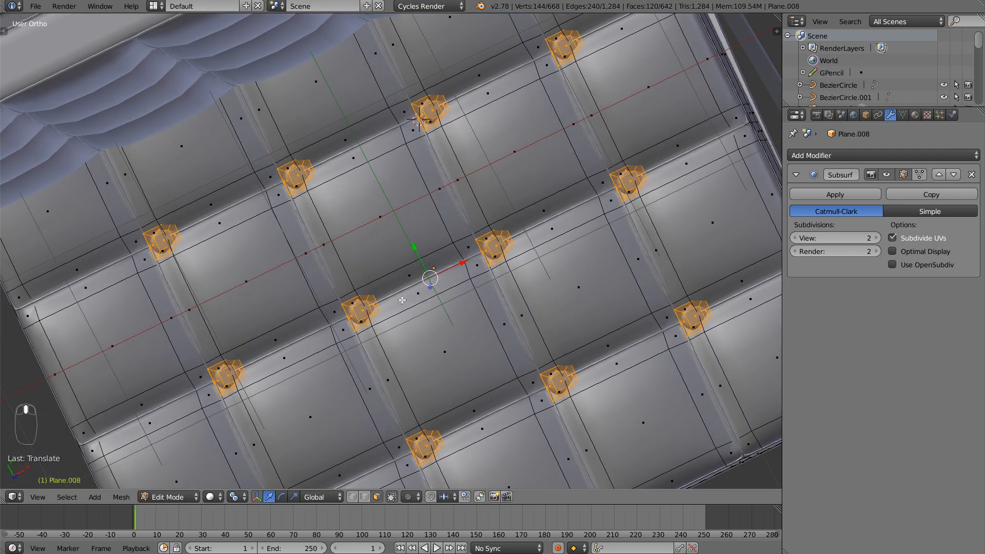
key("KP_7")
key("g")
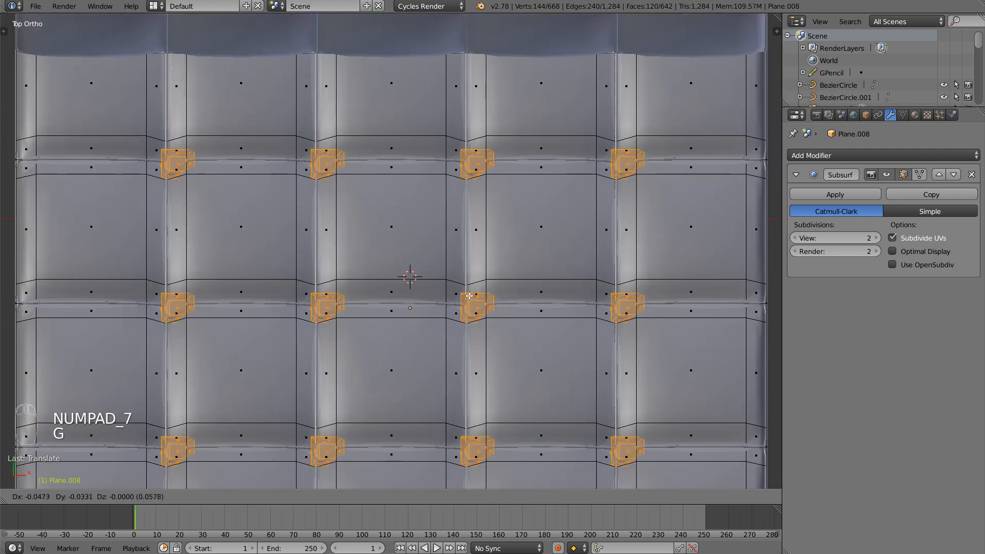
left_click(458, 301)
key("g")
left_click(432, 325)
- Adjust the buttons' height along the local Z axis to seat them in the tufts, checking in object mode
mouse_move(437, 327)
middle_mouse_down()
mouse_move(495, 280)
mouse_move(495, 255)
mouse_move(443, 299)
mouse_move(385, 317)
mouse_move(327, 290)
mouse_move(380, 284)
middle_mouse_up()
key("g")
key("z")
key("z")
left_click(484, 255)
key("z")
key("Tab")
key("z")
scroll(379, 285, "down", 5)
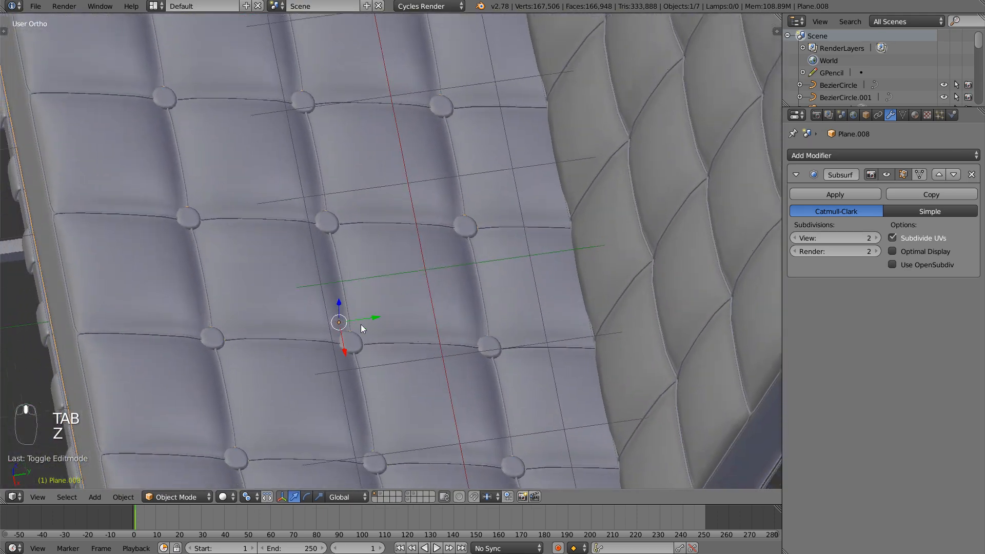
middle_click_drag(296, 389, 428, 268)
- Separate the selected buttons from the seat cushion mesh into their own object
key("Tab")
scroll(441, 345, "up", 3)
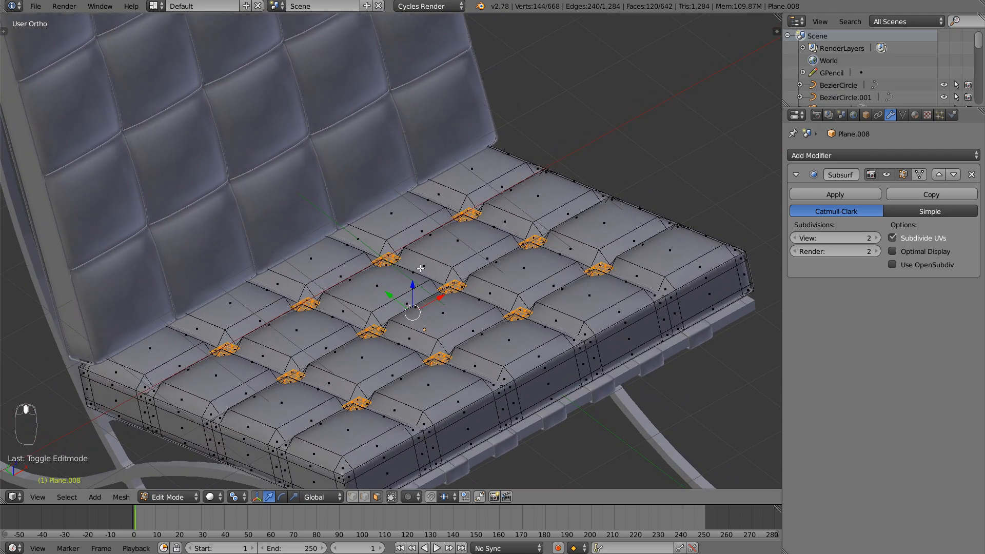
key("p")
left_click(417, 269)
key("Tab")
- Select the separated button object, duplicate it and place the copy up near the backrest
middle_click_drag(374, 298, 326, 325)
right_click(336, 306)
key("g")
right_click(350, 318)
middle_click_drag(349, 318, 466, 308)
key("shift+d")
left_click(417, 98)
middle_click_drag(417, 97, 465, 252)
right_click(246, 303)
key("g")
right_click(320, 301)
- Rotate the duplicated buttons to about 66.8° around X in side view and move them against the backrest's front
right_click(457, 234)
key("ctrl+KP_3")
key("r")
left_click(365, 314)
key("g")
left_click(331, 290)
key("r")
left_click(439, 259)
key("g")
left_click(453, 269)
middle_click_drag(453, 269, 392, 277)
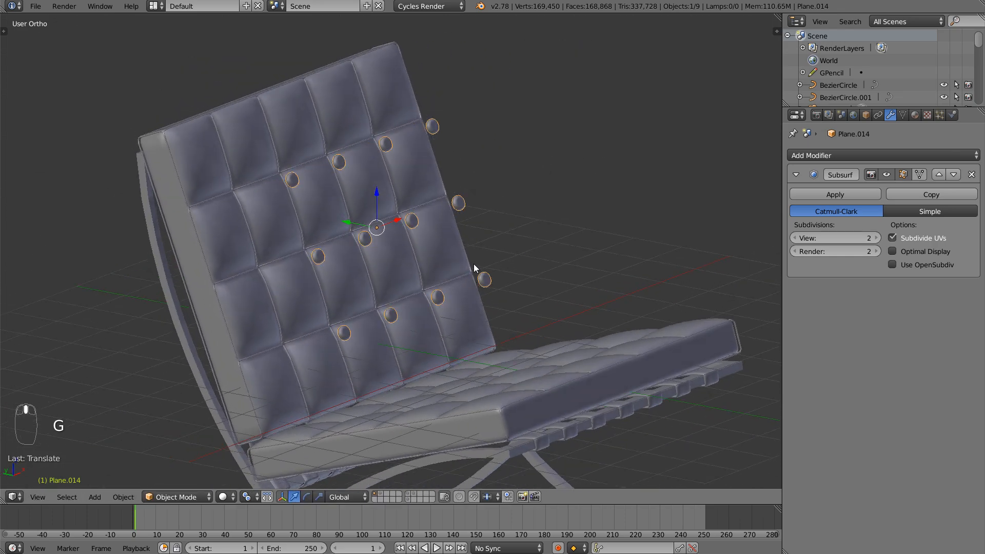
- Show the transform properties and select the duplicated buttons together with the backrest cushion, leaving the cushion as the active object
key("n")
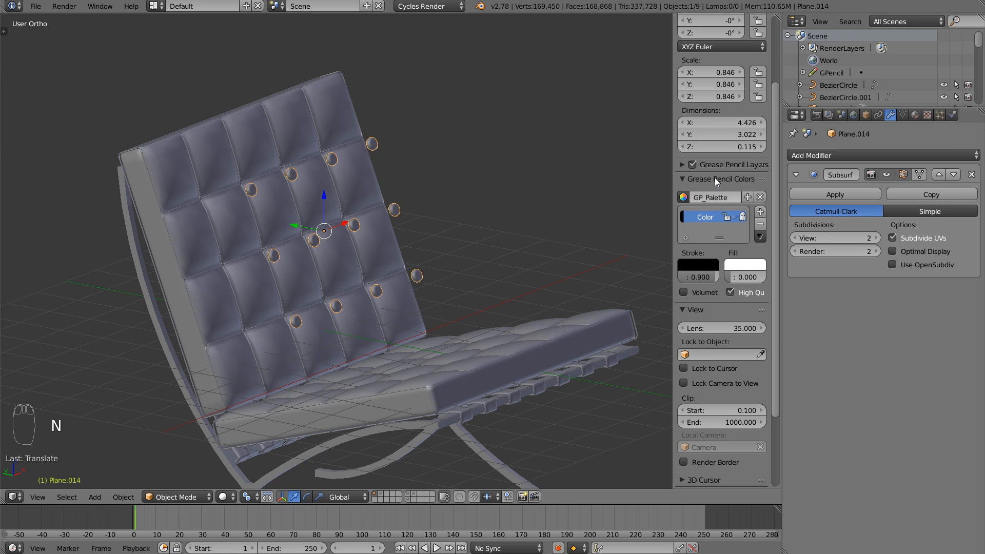
scroll(715, 178, "up", 5)
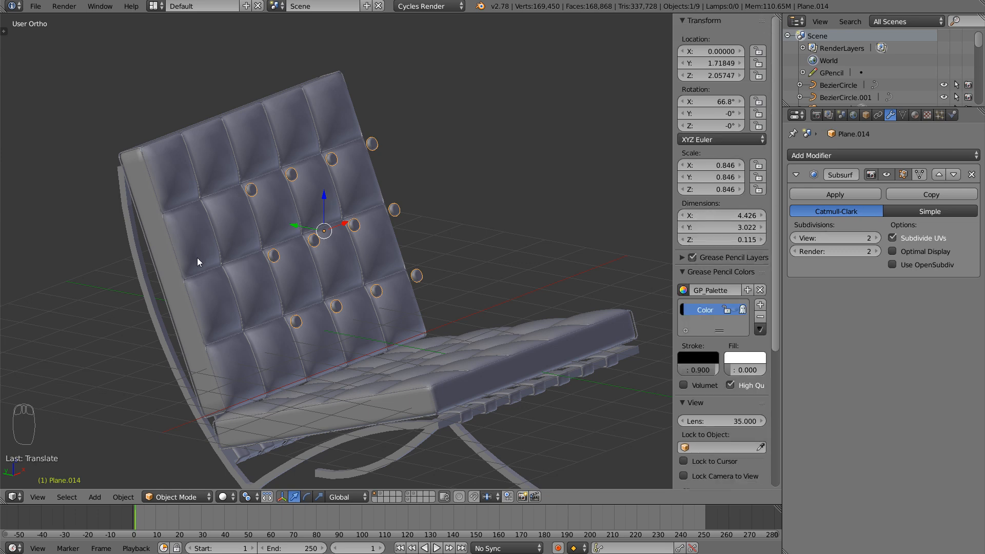
scroll(321, 354, "up", 3)
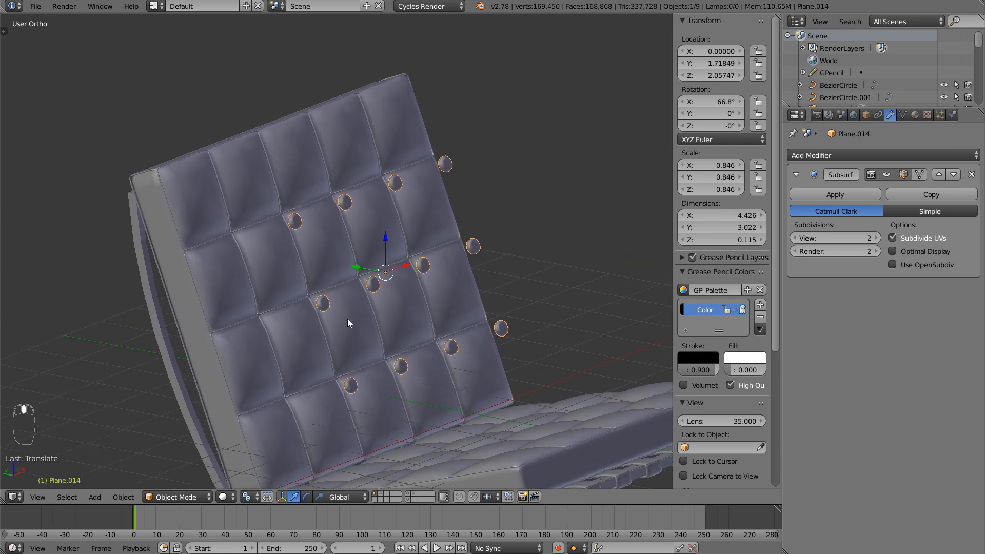
right_click(184, 206)
right_click(445, 165)
right_click(447, 163)
right_click(408, 128, "shift")
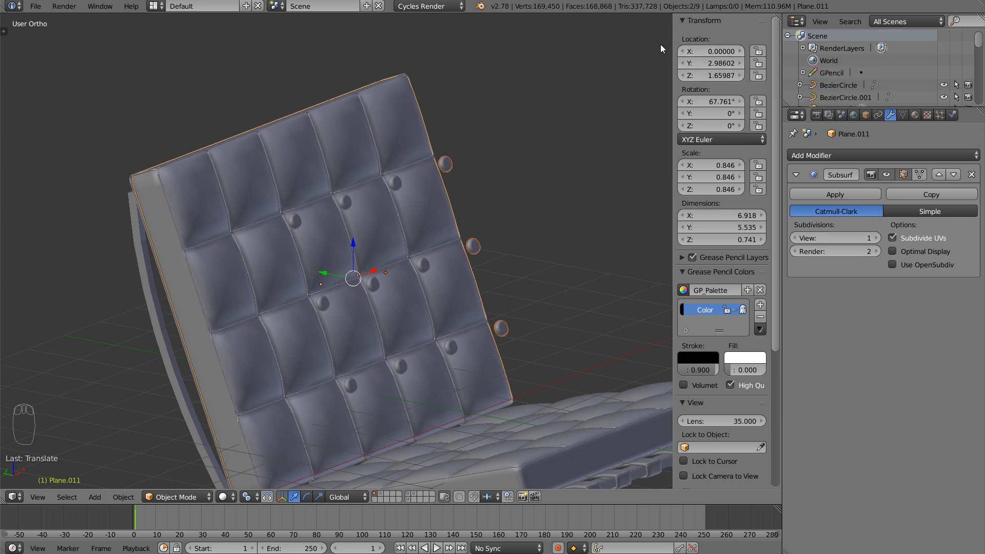
- Copy the backrest cushion's location to the selected buttons
key("n")
key("n")
key("n")
key("n")
key("n")
right_click(712, 63)
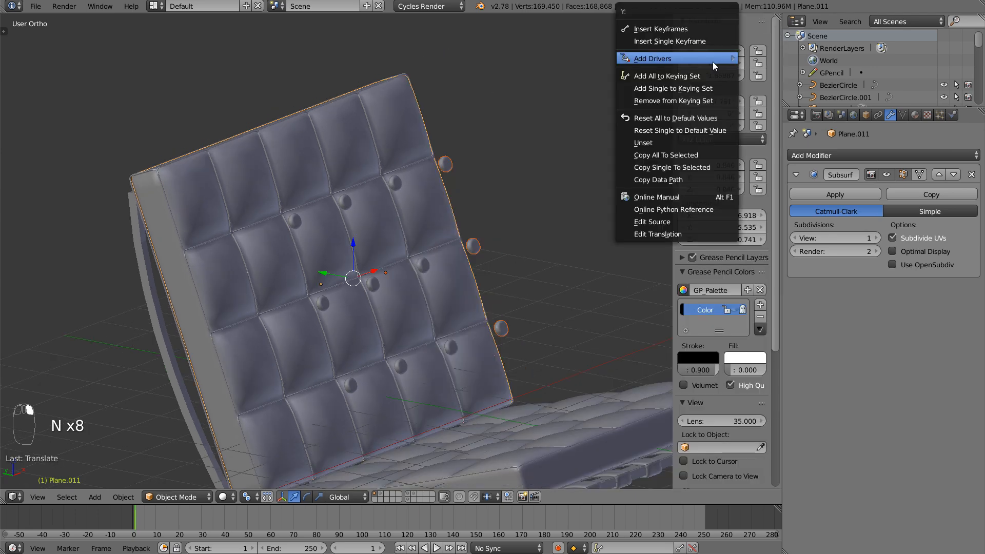
left_click(701, 155)
middle_click_drag(471, 229, 487, 205)
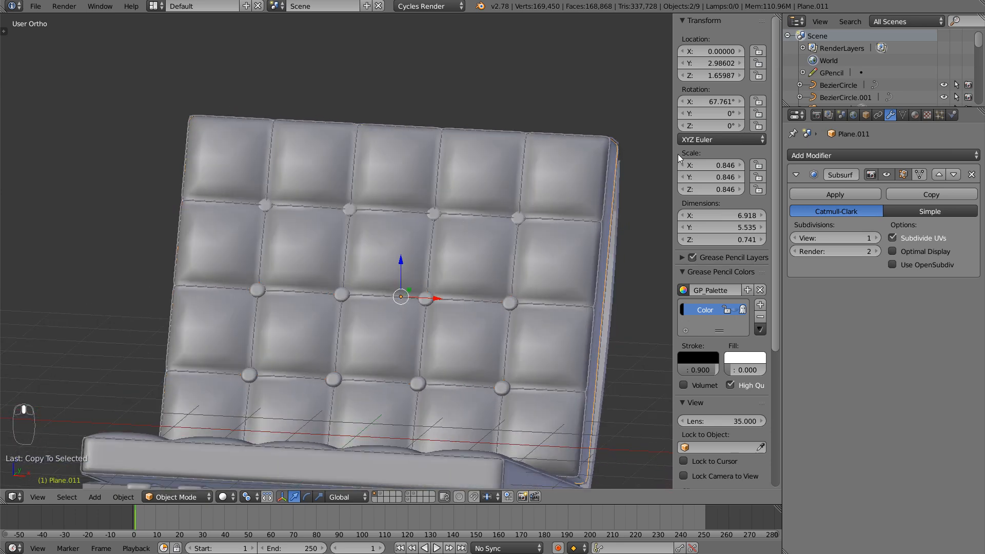
- Copy the backrest cushion's rotation to the selected buttons and deselect everything
right_click(712, 102)
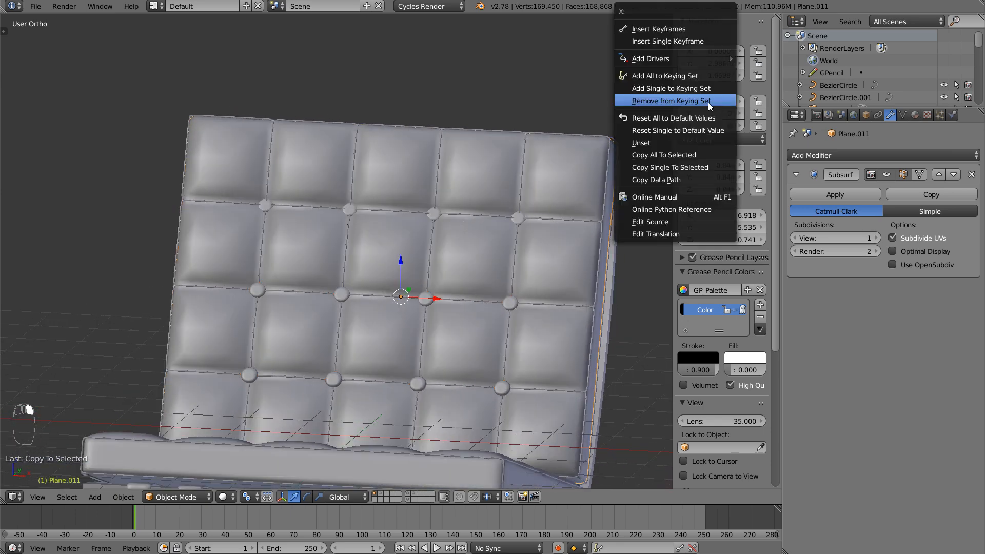
left_click(687, 154)
middle_click_drag(331, 251, 511, 209)
scroll(510, 209, "down", 4)
middle_click_drag(393, 314, 445, 230)
key("a")
- Add a mesh plane at the 3D cursor below the chair and enlarge it
key("shift+a")
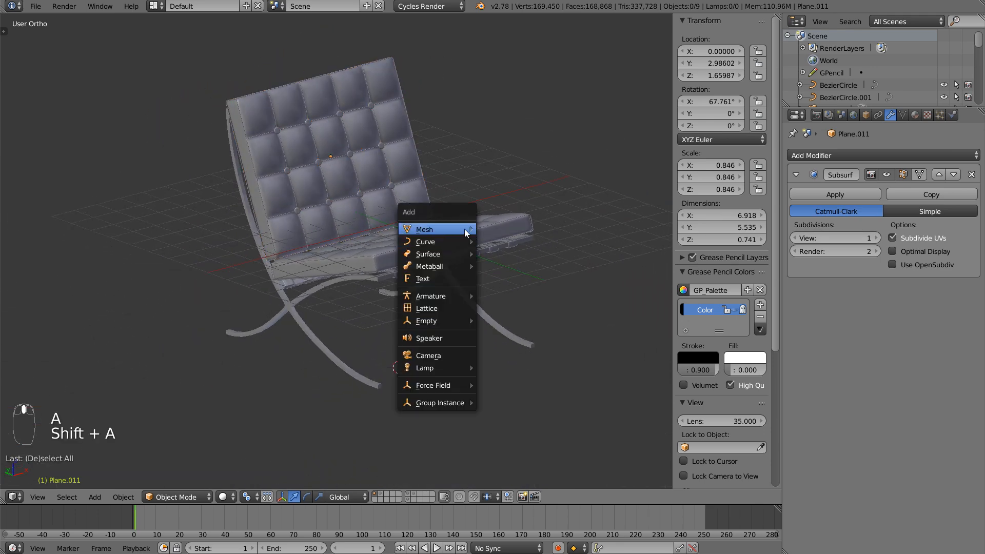
left_click(487, 228)
key("s")
left_click(588, 167)
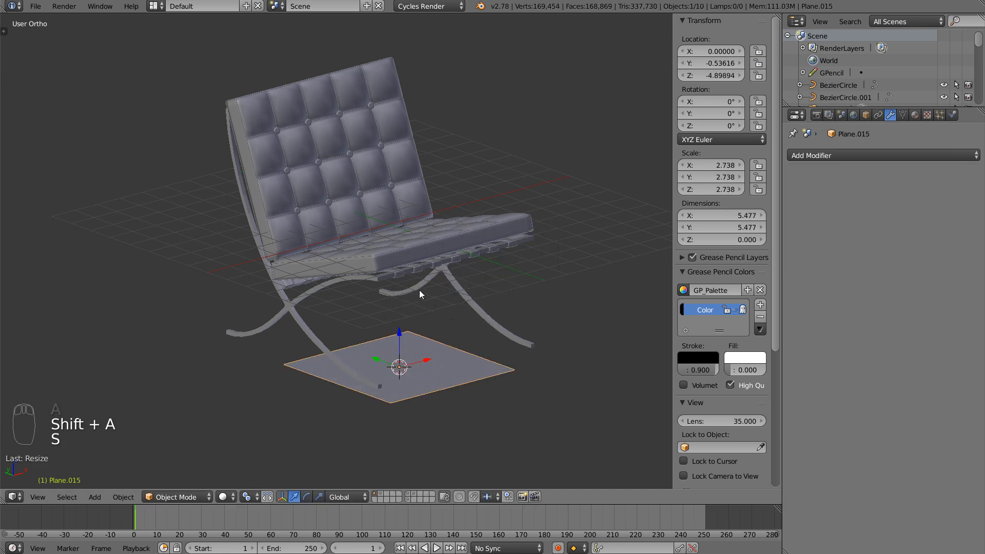
key("s")
left_click(583, 156)
- Enlarge the floor plane to a scale of about 27 and move it under the chair's legs at Z about -4.21
middle_click_drag(430, 271, 489, 256)
key("s")
left_click(570, 160)
key("g")
left_click(428, 251)
key("g")
left_click(437, 247)
key("s")
left_click(508, 196)
key("g")
left_click(497, 198)
middle_click_drag(496, 195, 329, 299)
- In edit mode, move the floor's edge behind the chair inward along Y, making the plane about 43.2 units deep
key("Tab")
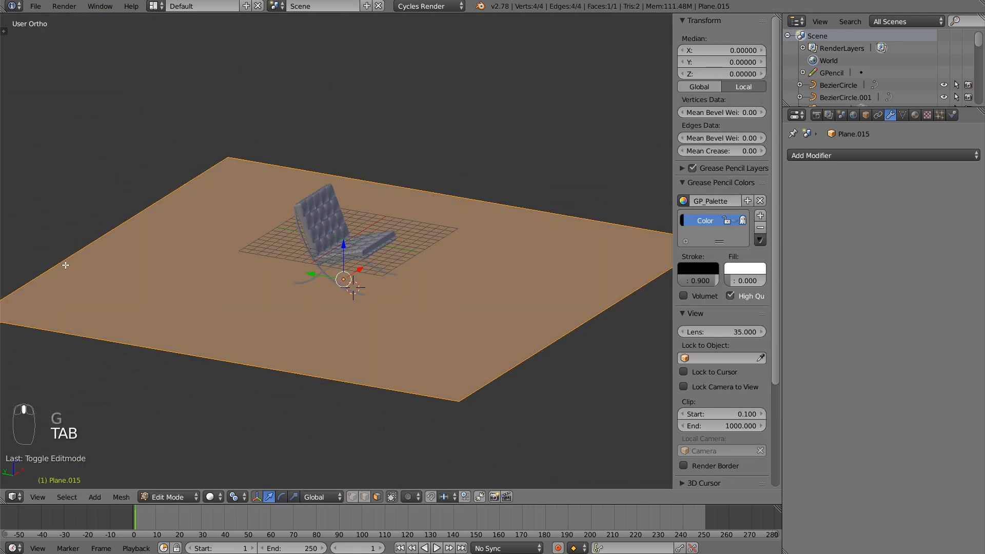
middle_click_drag(123, 280, 261, 276, "shift")
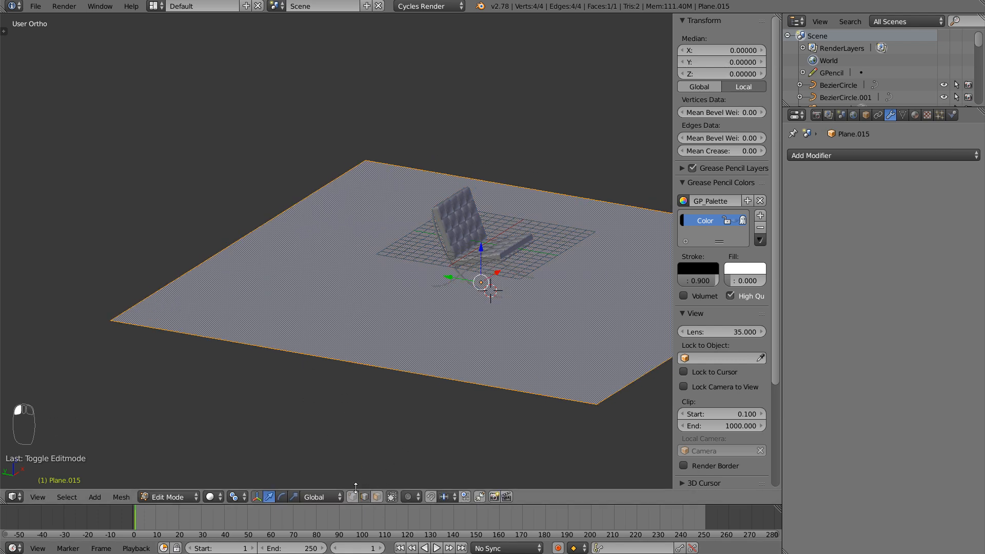
key("a")
right_click(237, 239)
key("g")
key("y")
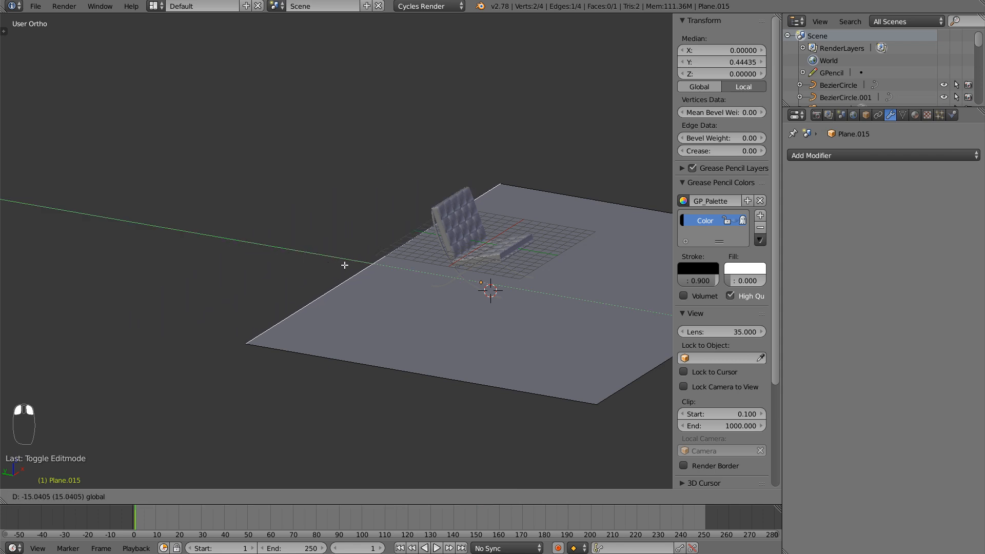
left_click(311, 253)
- Extrude the floor's rear edge straight up in side view to form a wall about 21.2 units high
key("ctrl+KP_3")
key("e")
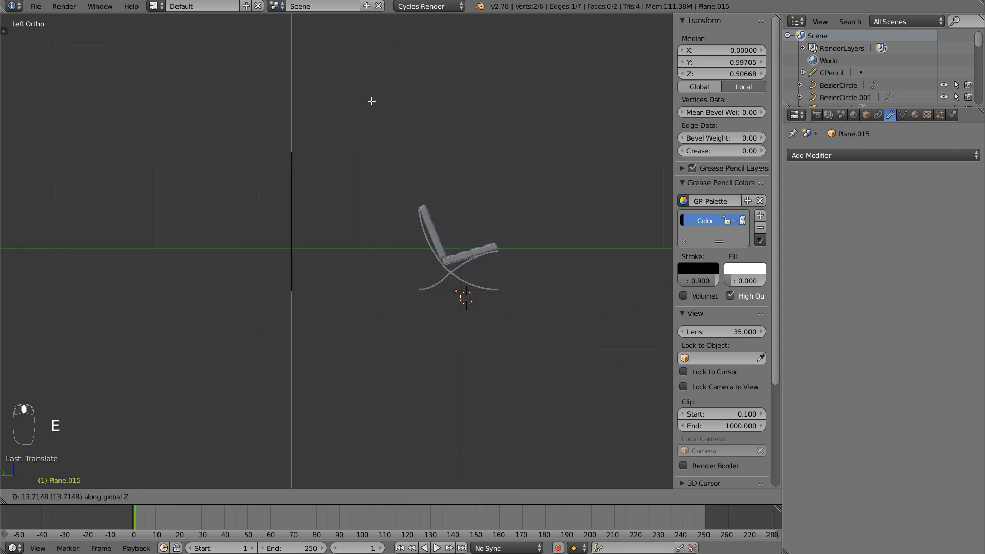
left_click(410, 31)
middle_click_drag(417, 66, 369, 93)
- Bevel the edge between the floor and the wall with 7 segments into a wide curve and return to object mode
right_click_drag(323, 281, 318, 273)
right_click(344, 268)
key("ctrl+b")
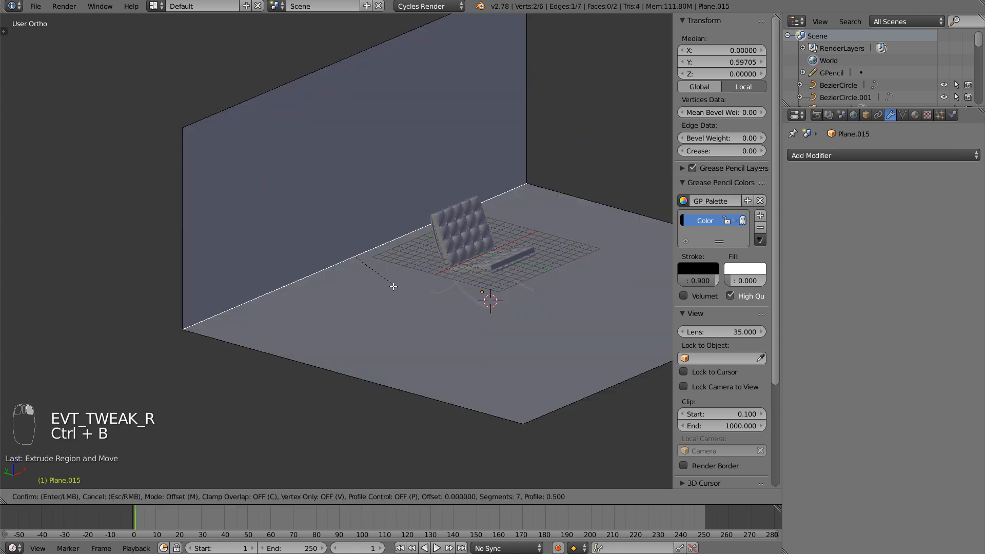
left_click(395, 286)
key("Tab")
middle_click_drag(425, 279, 384, 282)
- Apply smooth shading to the curved backdrop and hide the side panels
key("t")
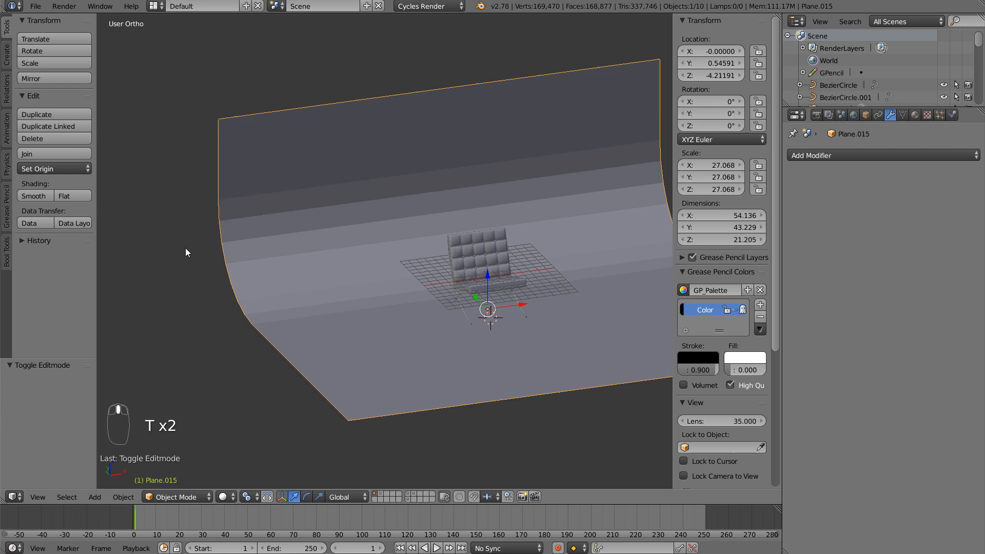
left_click(34, 199)
key("t")
middle_click_drag(373, 235, 466, 263)
scroll(407, 241, "up", 6)
key("n")
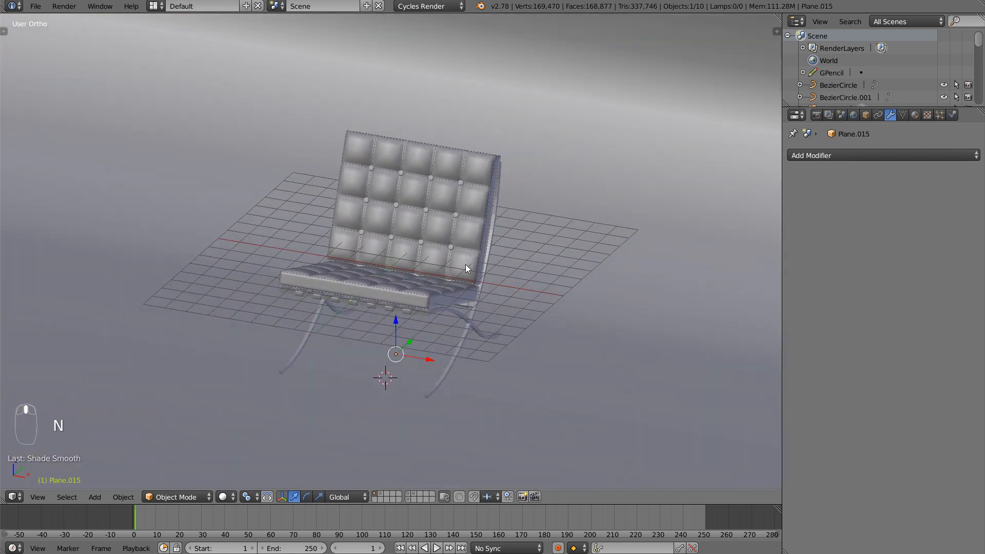
- Preview the scene in rendered shading and switch between the layers to inspect the lighting setup and the other chair
key("shift+z")
left_click(414, 494, "shift")
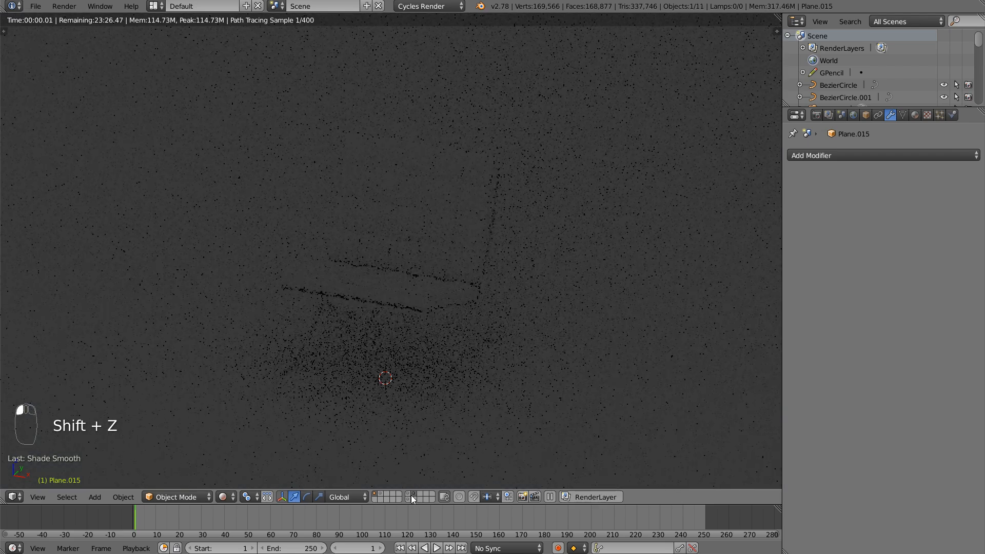
left_click(408, 500, "shift")
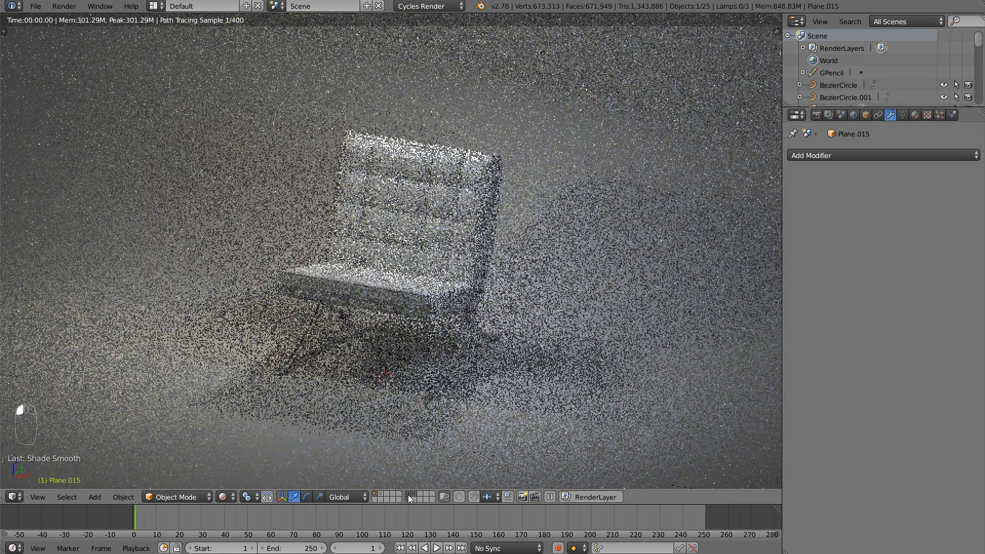
left_click(408, 495)
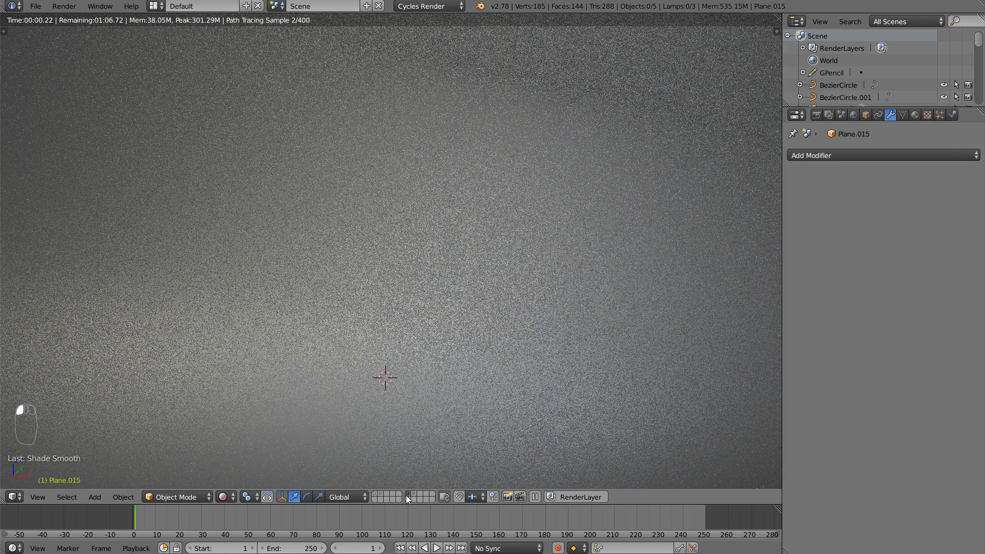
left_click(413, 496)
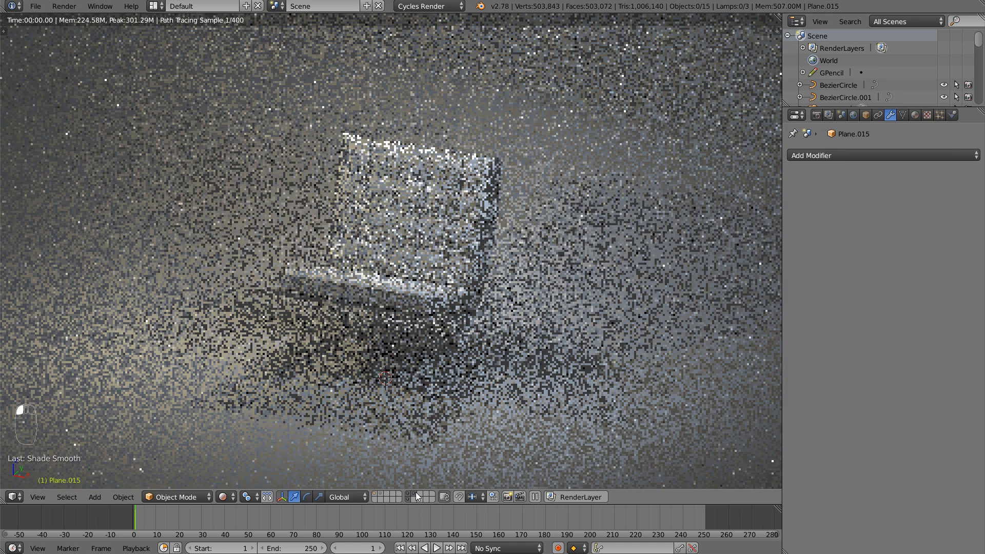